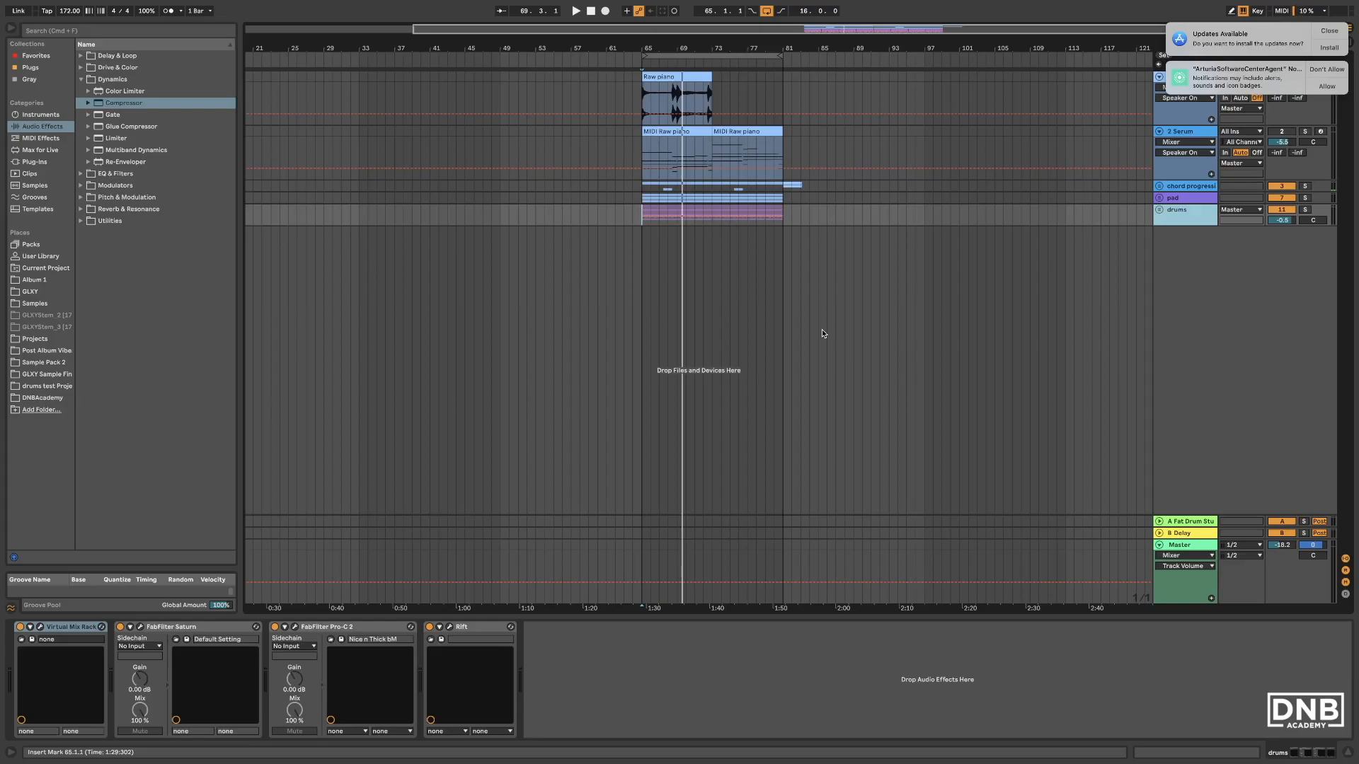
# Expand the chord progression group and raise the master track's volume to about -12.4 dB.
pyautogui.moveTo(757, 47); pyautogui.dragTo(757, 49)
pyautogui.click(1159, 187)
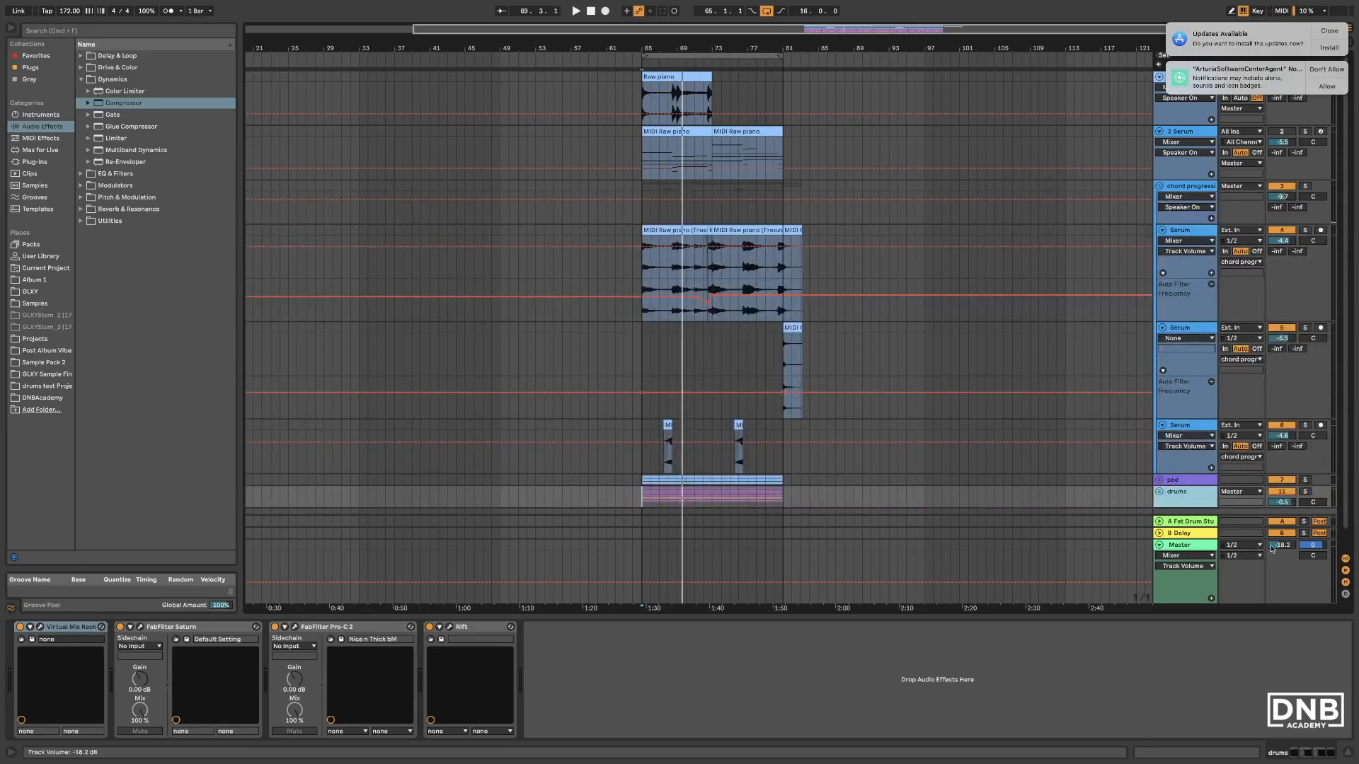
pyautogui.moveTo(1272, 547); pyautogui.dragTo(1272, 527)
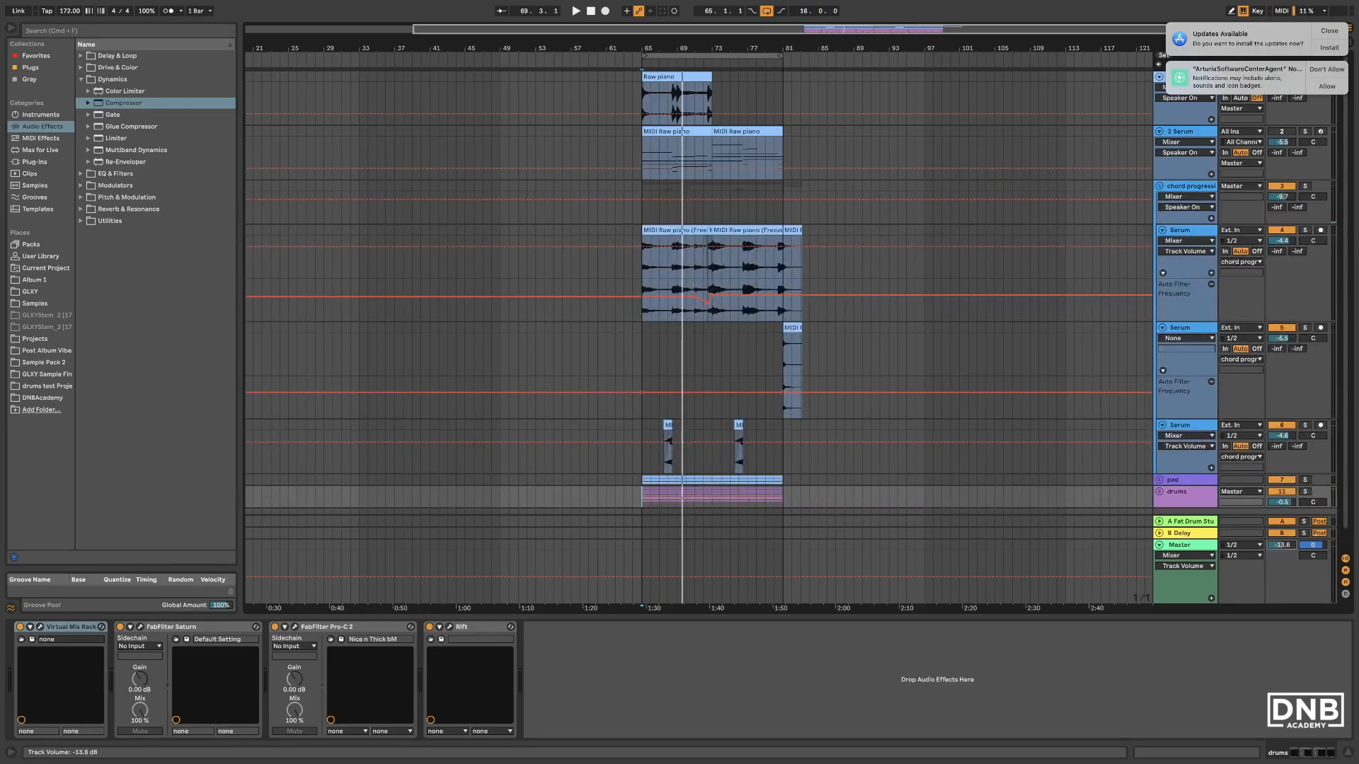
# Play the chord progression from bar 65.
pyautogui.click(641, 219)
pyautogui.press('space')
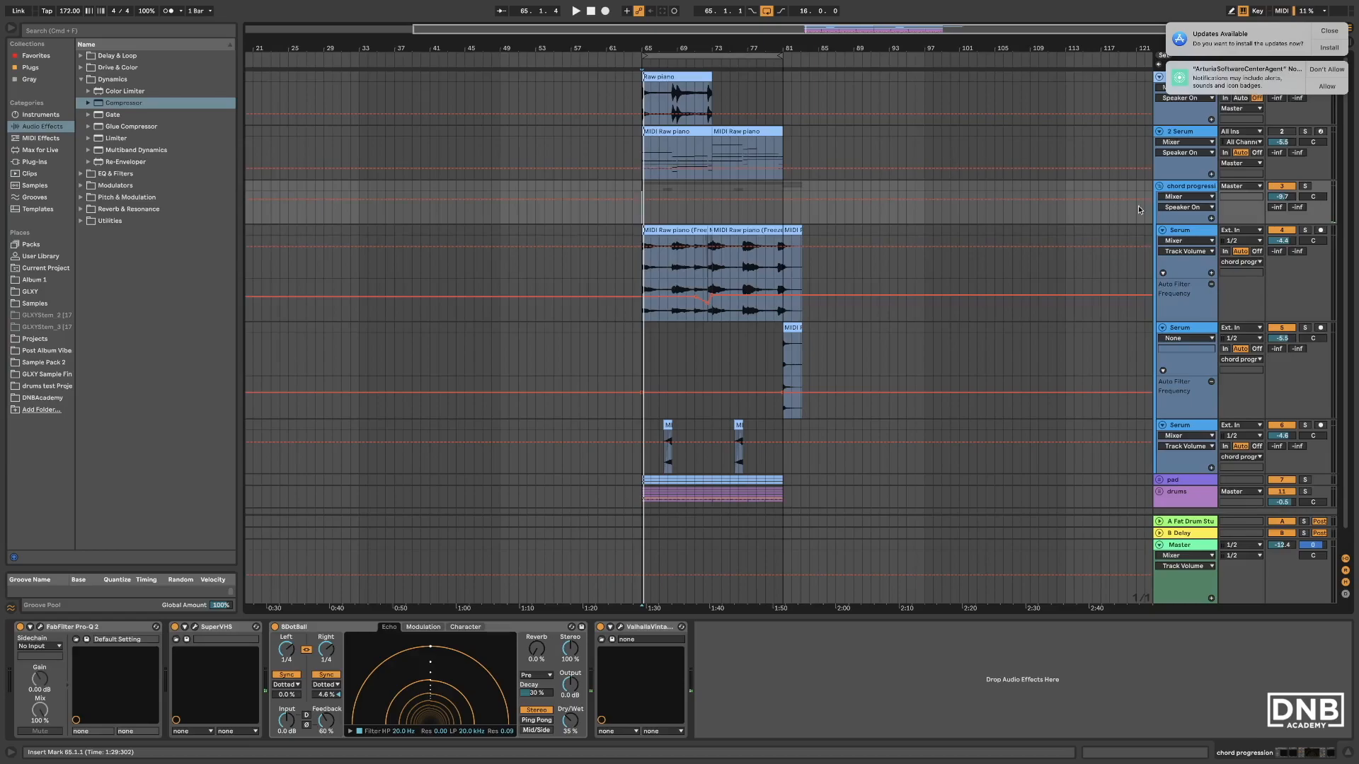
# Insert an audio track below the chord progression group and set its audio input to chord progression.
pyautogui.scroll(-1, 1164, 189)
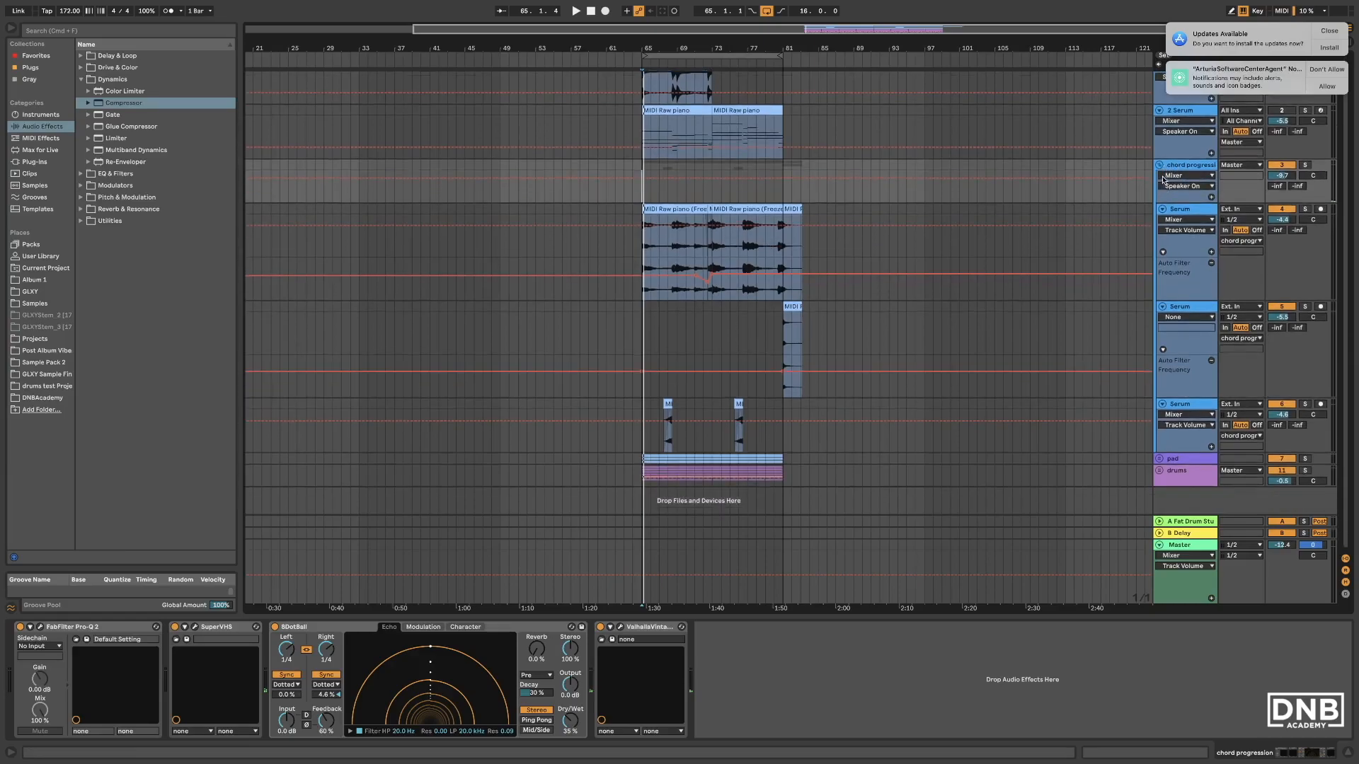
pyautogui.click(1159, 166)
pyautogui.click(1173, 187)
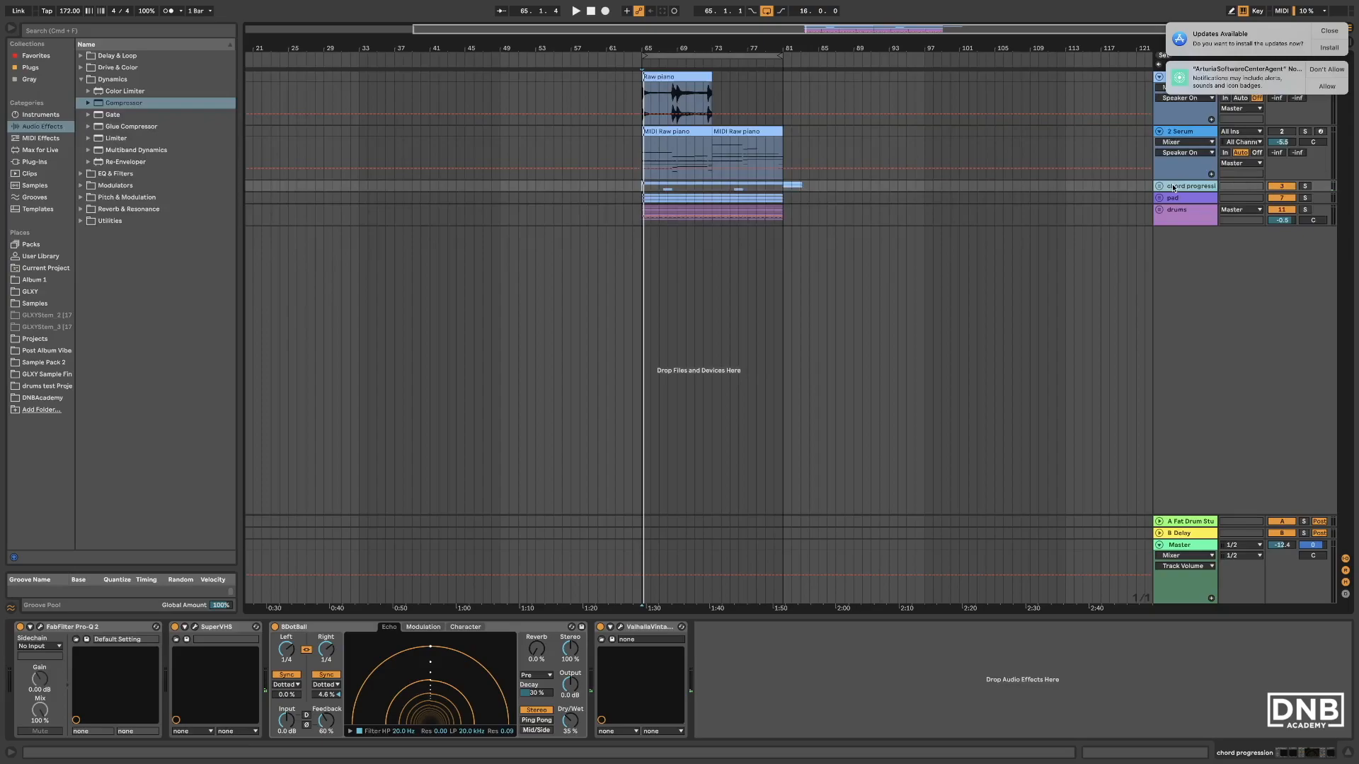
pyautogui.click(1159, 186)
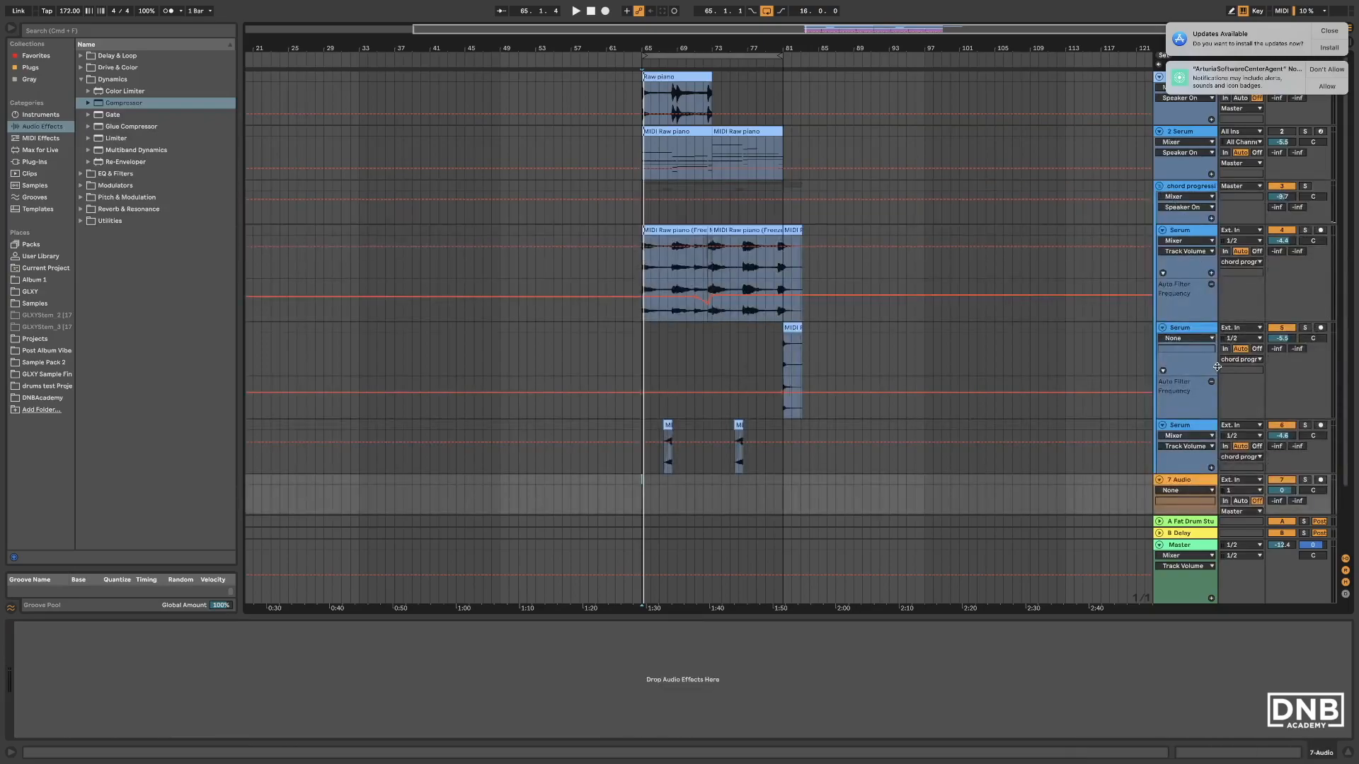
pyautogui.scroll(-2, 1216, 367)
pyautogui.scroll(-2, 1232, 428)
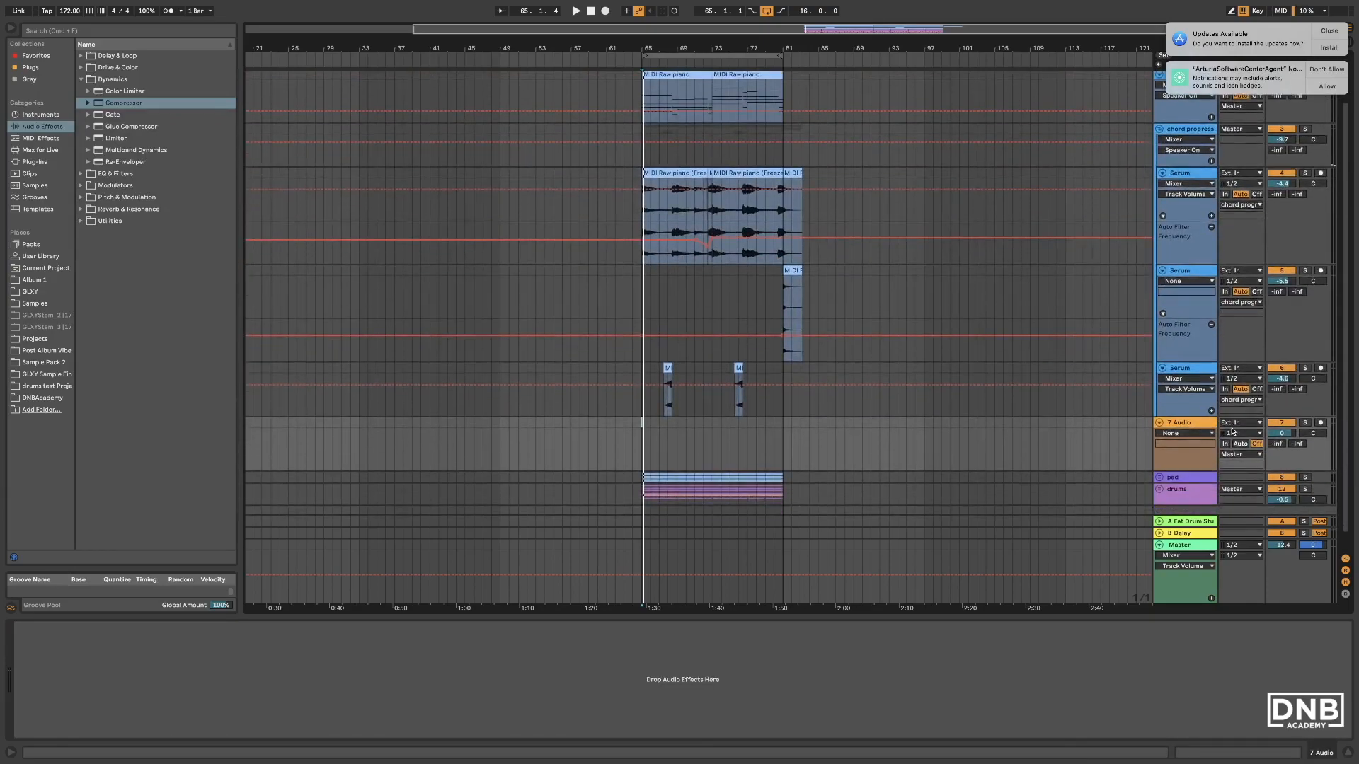
pyautogui.click(1232, 423)
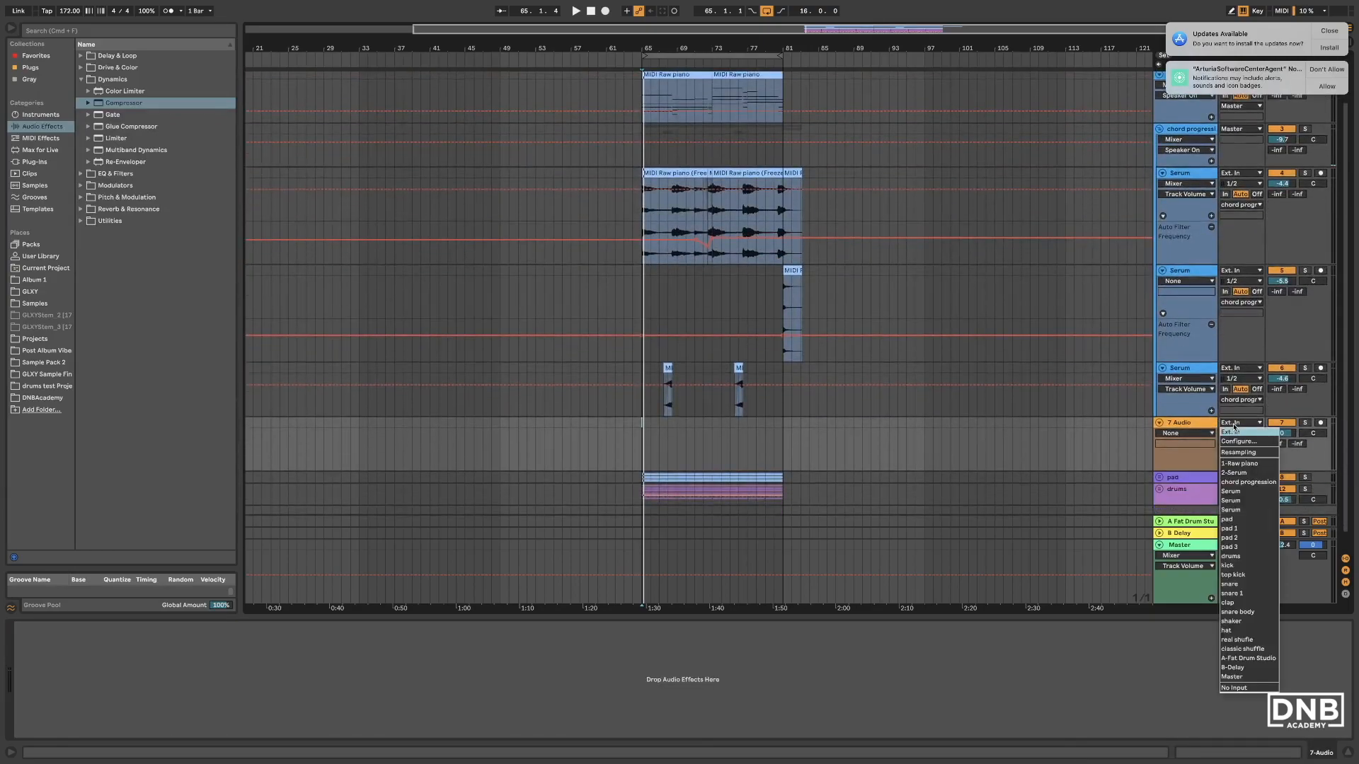
pyautogui.click(1242, 482)
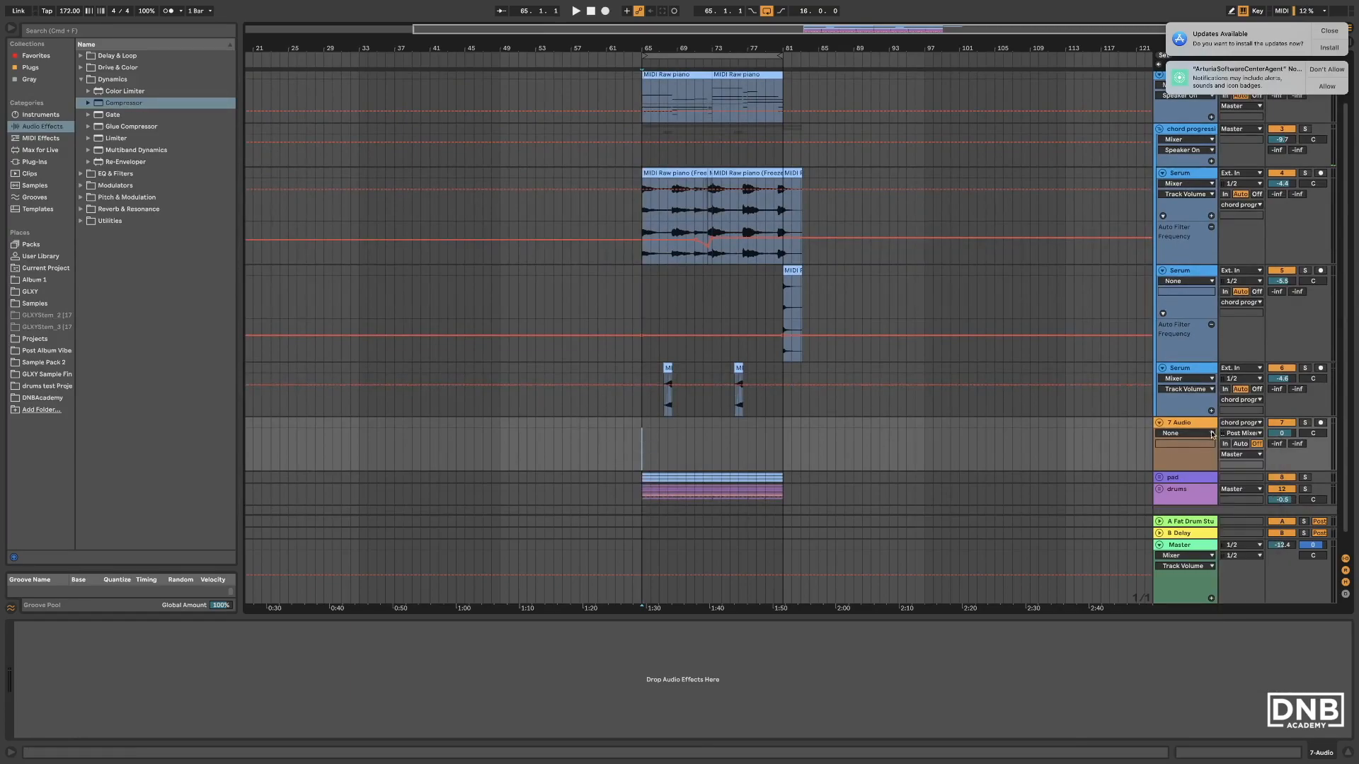
# Arm the new audio track and record the chord progression from bar 65 to about bar 83, with looping turned off.
pyautogui.click(1321, 423)
pyautogui.click(606, 10)
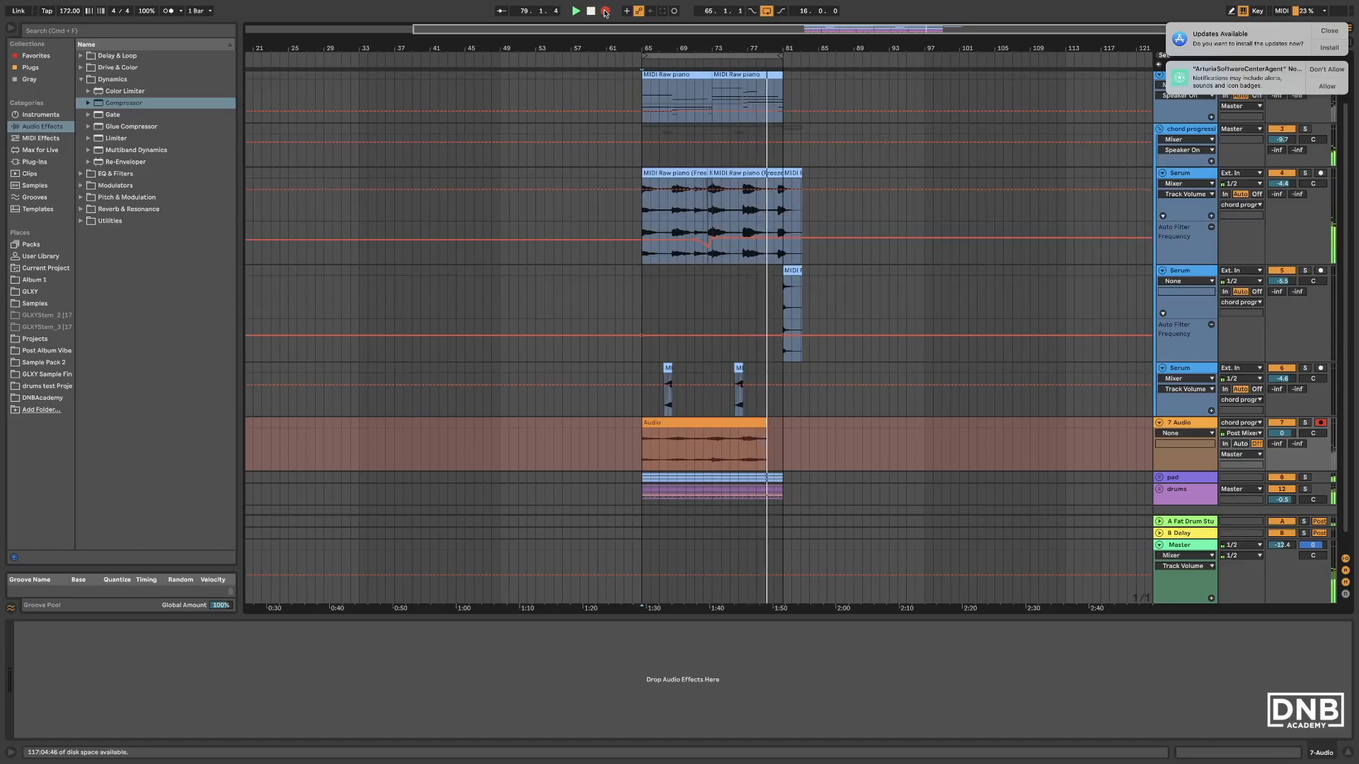
pyautogui.click(766, 10)
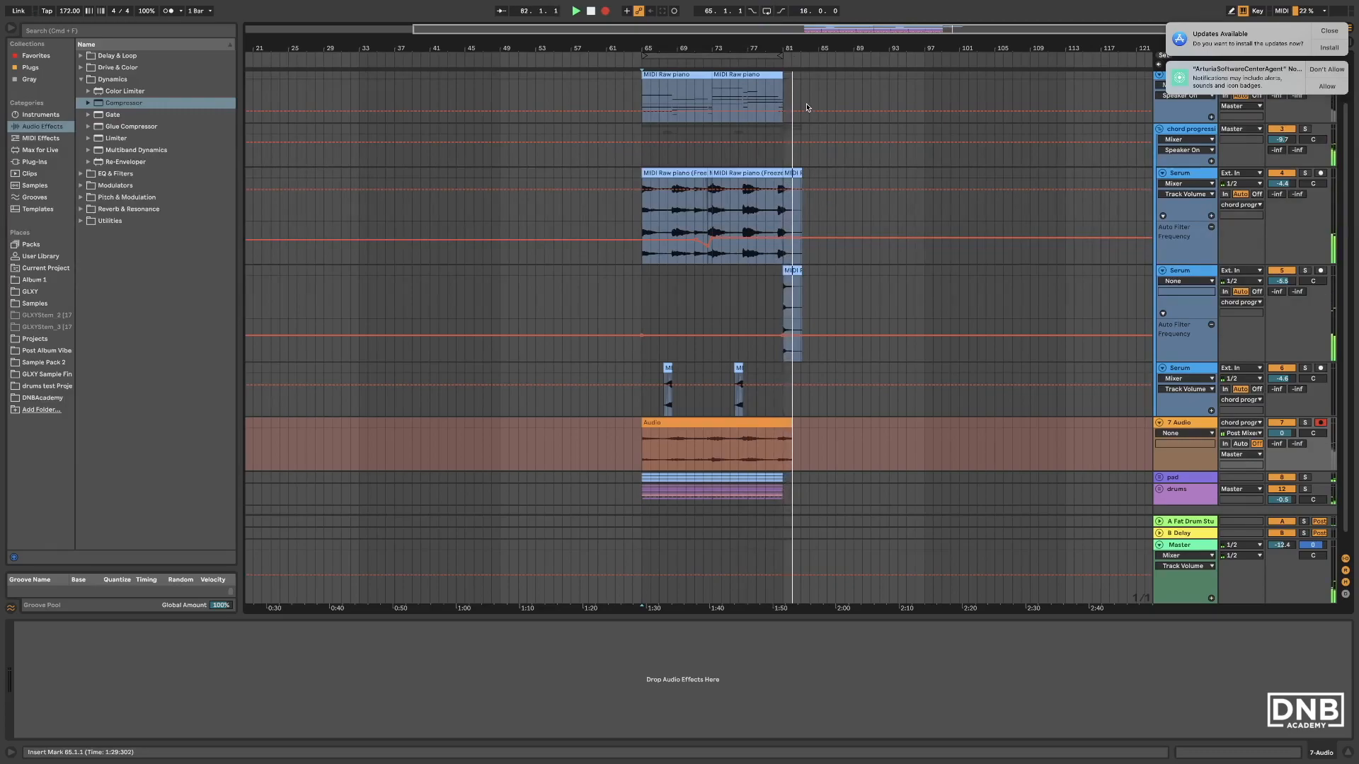
pyautogui.press('space')
# Solo the recorded audio track and play the recording from bar 65.
pyautogui.click(1306, 424)
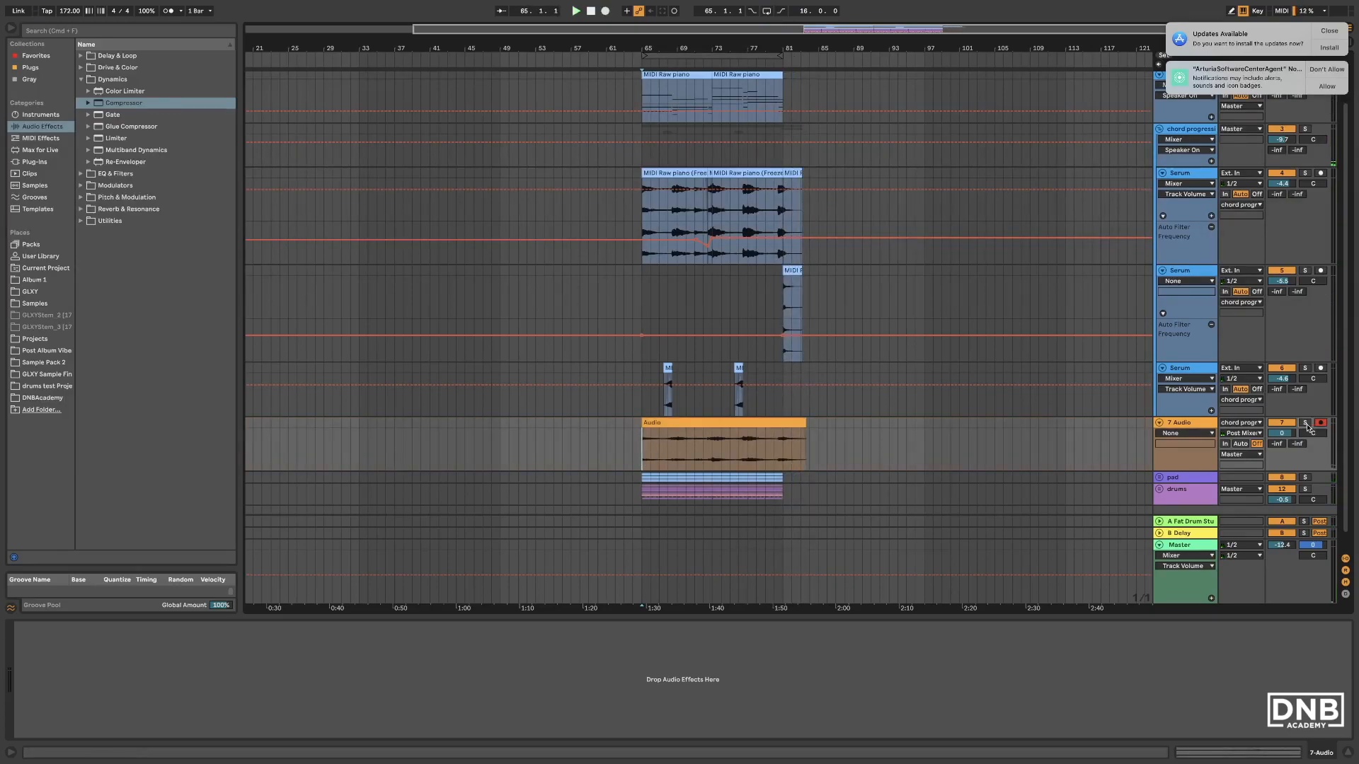
pyautogui.press('space')
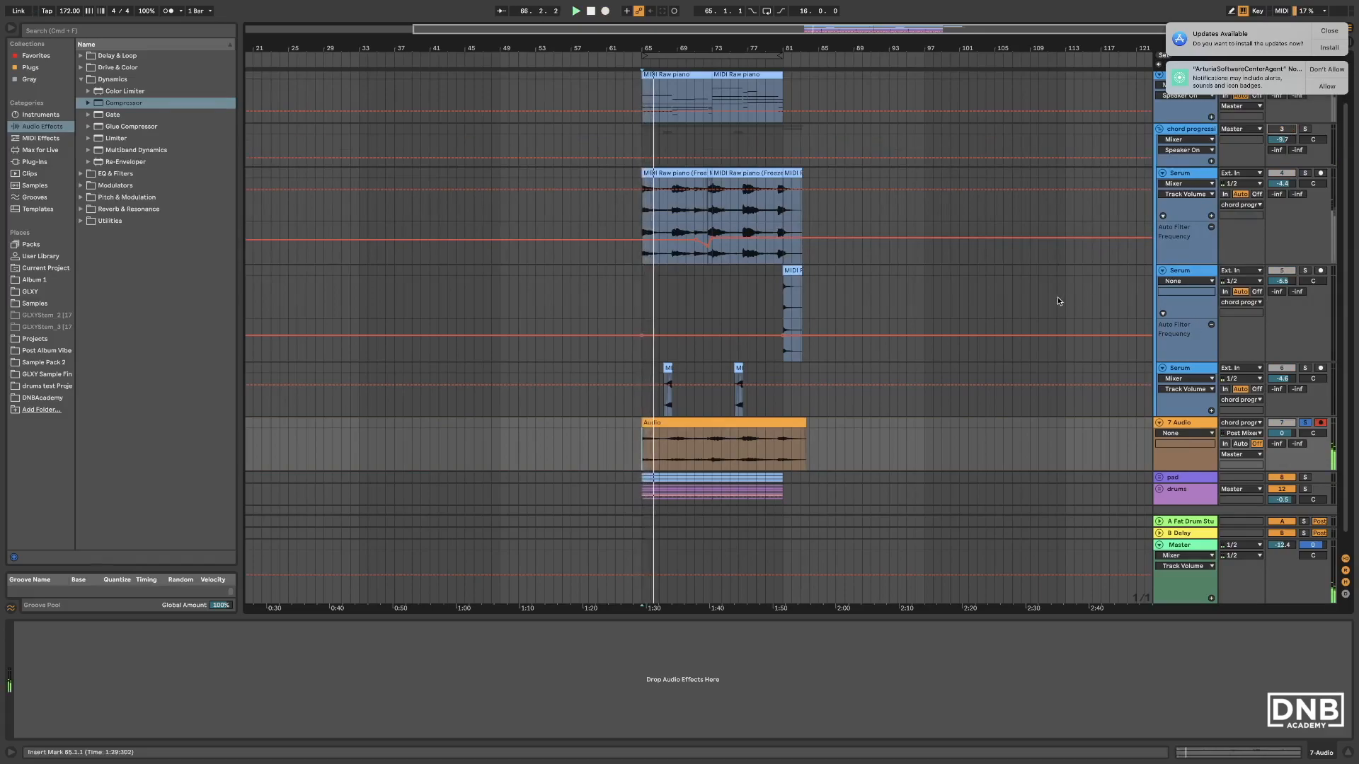
pyautogui.moveTo(660, 52); pyautogui.dragTo(661, 84)
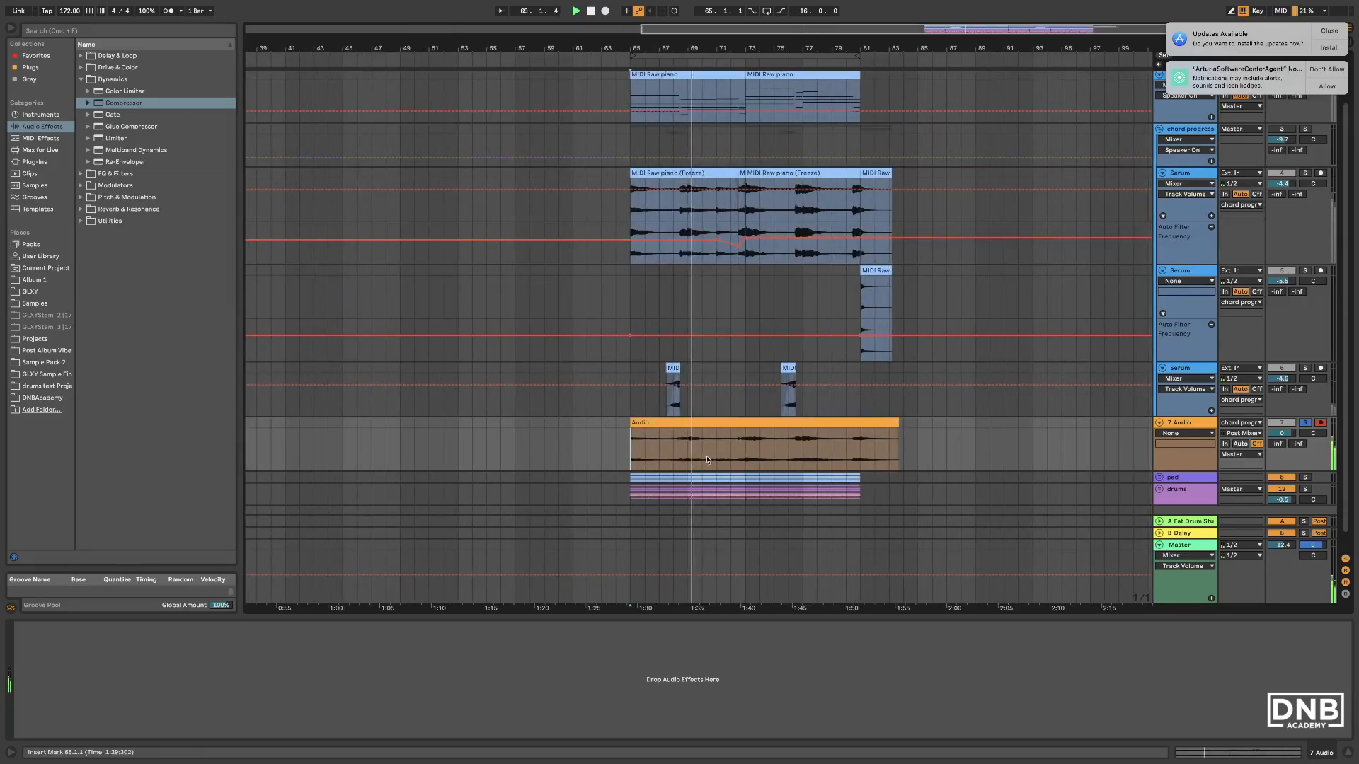
pyautogui.moveTo(663, 31); pyautogui.dragTo(661, 60)
pyautogui.press('space')
pyautogui.click(607, 453)
pyautogui.click(613, 455)
pyautogui.press('space')
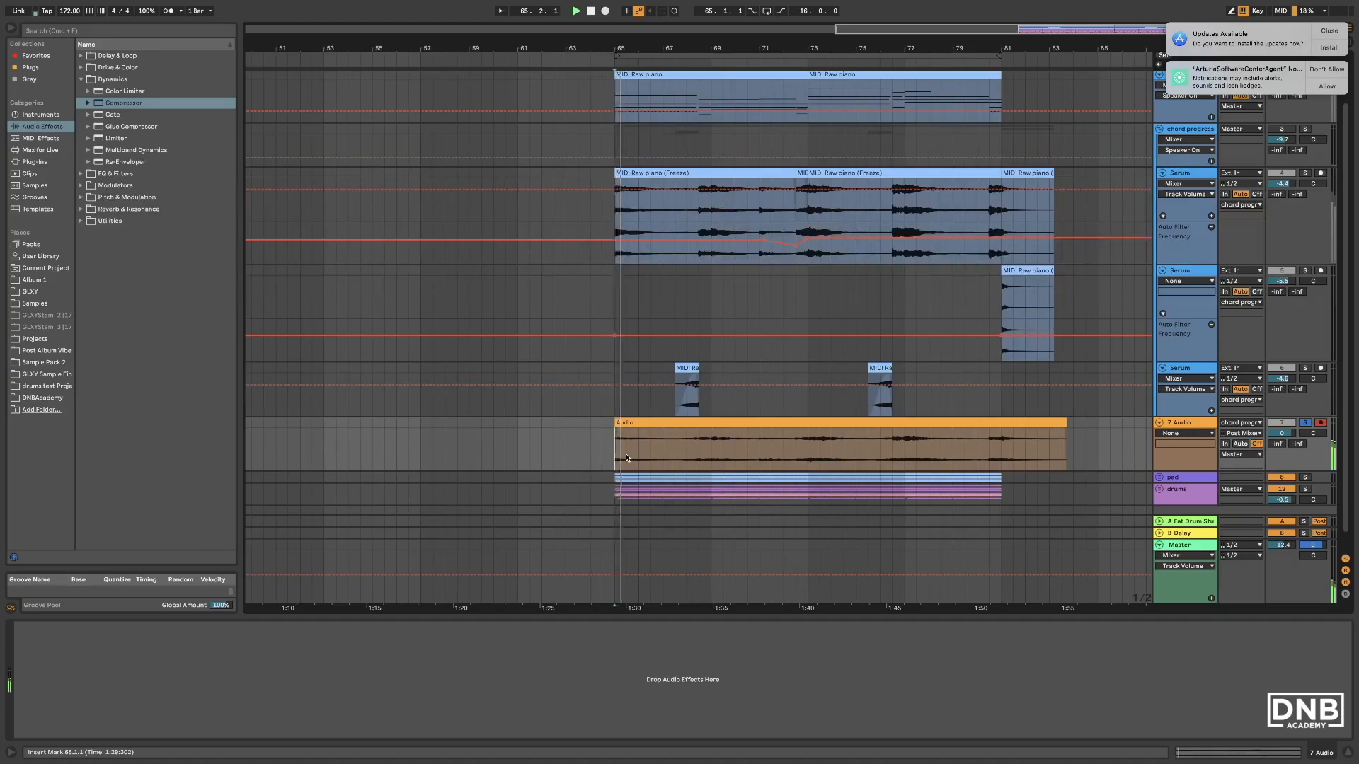
# Audition the recorded chords from bars 68.3, 69, 73 and 77.
pyautogui.press('space')
pyautogui.click(699, 450)
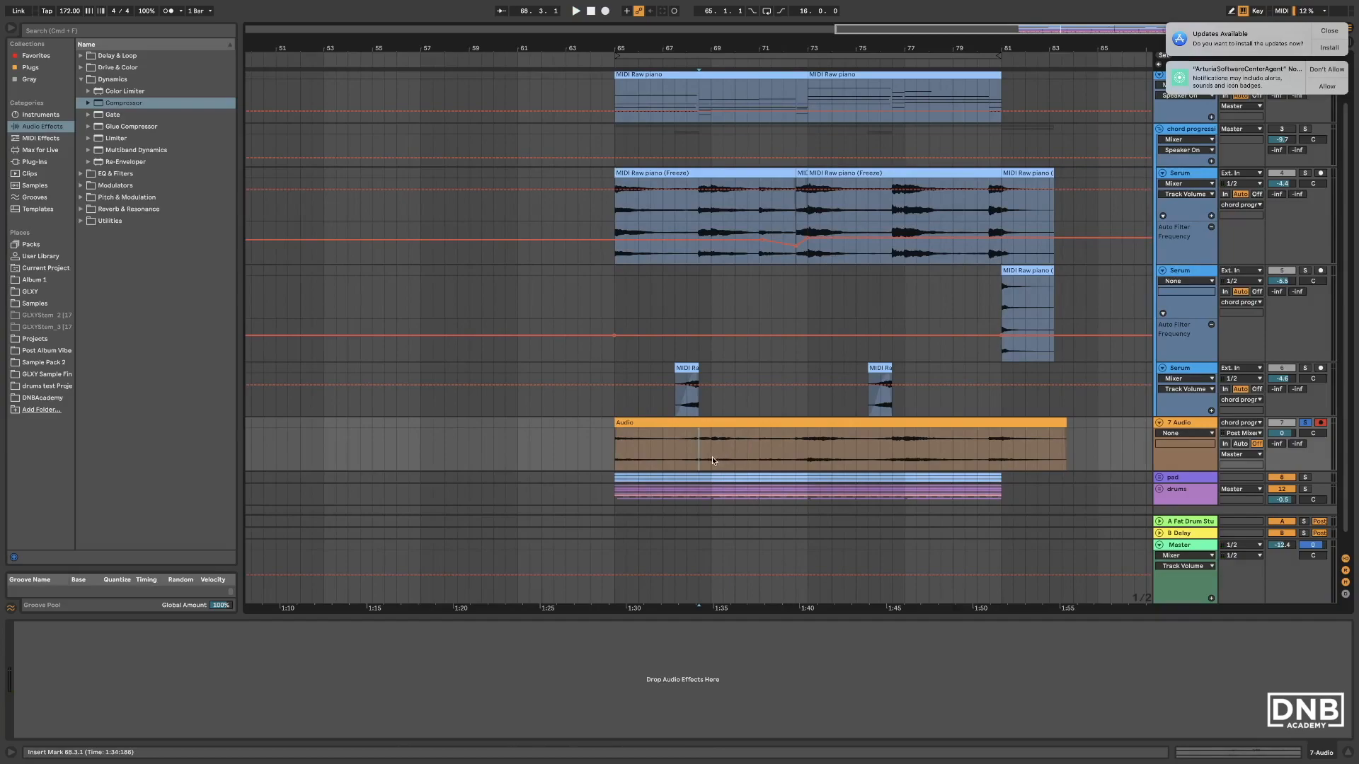
pyautogui.press('space')
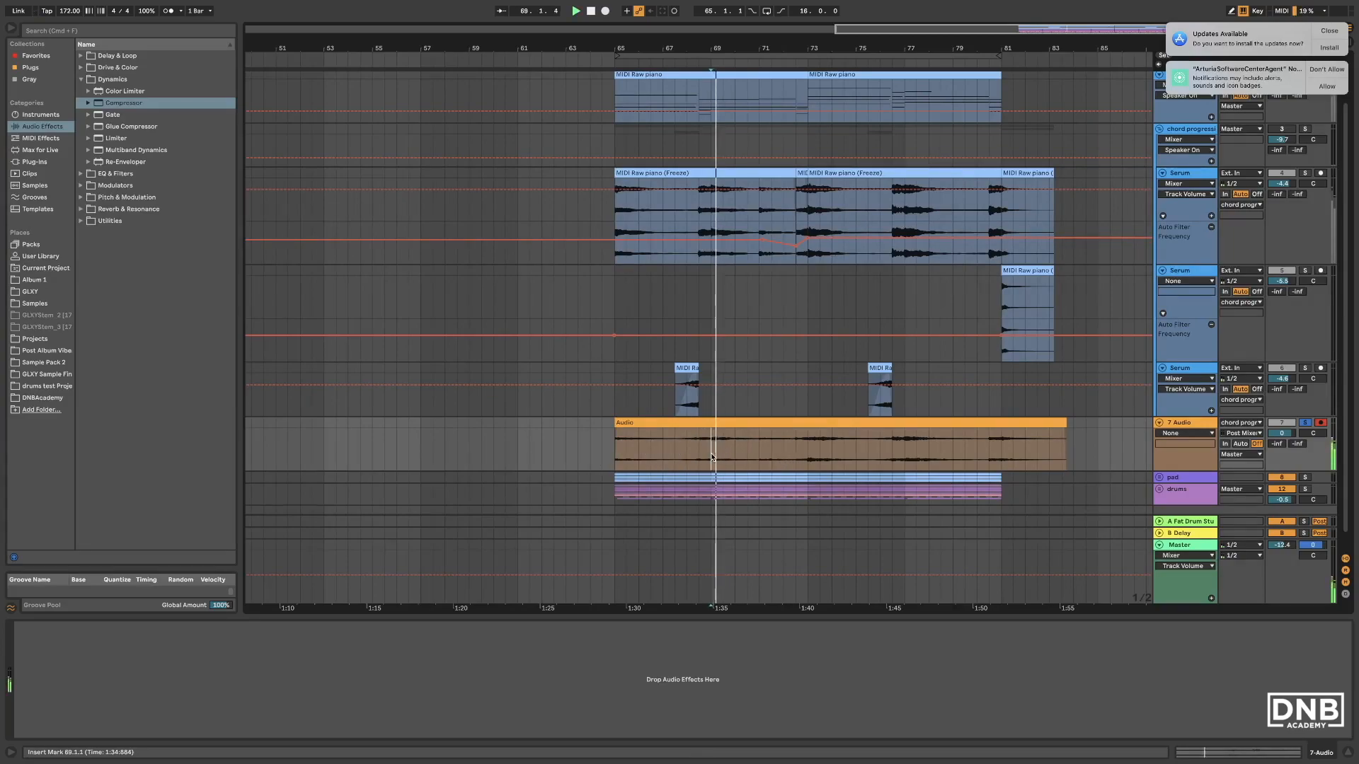
pyautogui.press('space')
pyautogui.click(808, 456)
pyautogui.press('space')
pyautogui.click(906, 461)
pyautogui.press('space')
# Split the recorded audio clip at bar 73, bar 75.3 and bar 69.
pyautogui.click(808, 464)
pyautogui.moveTo(808, 463); pyautogui.dragTo(867, 467)
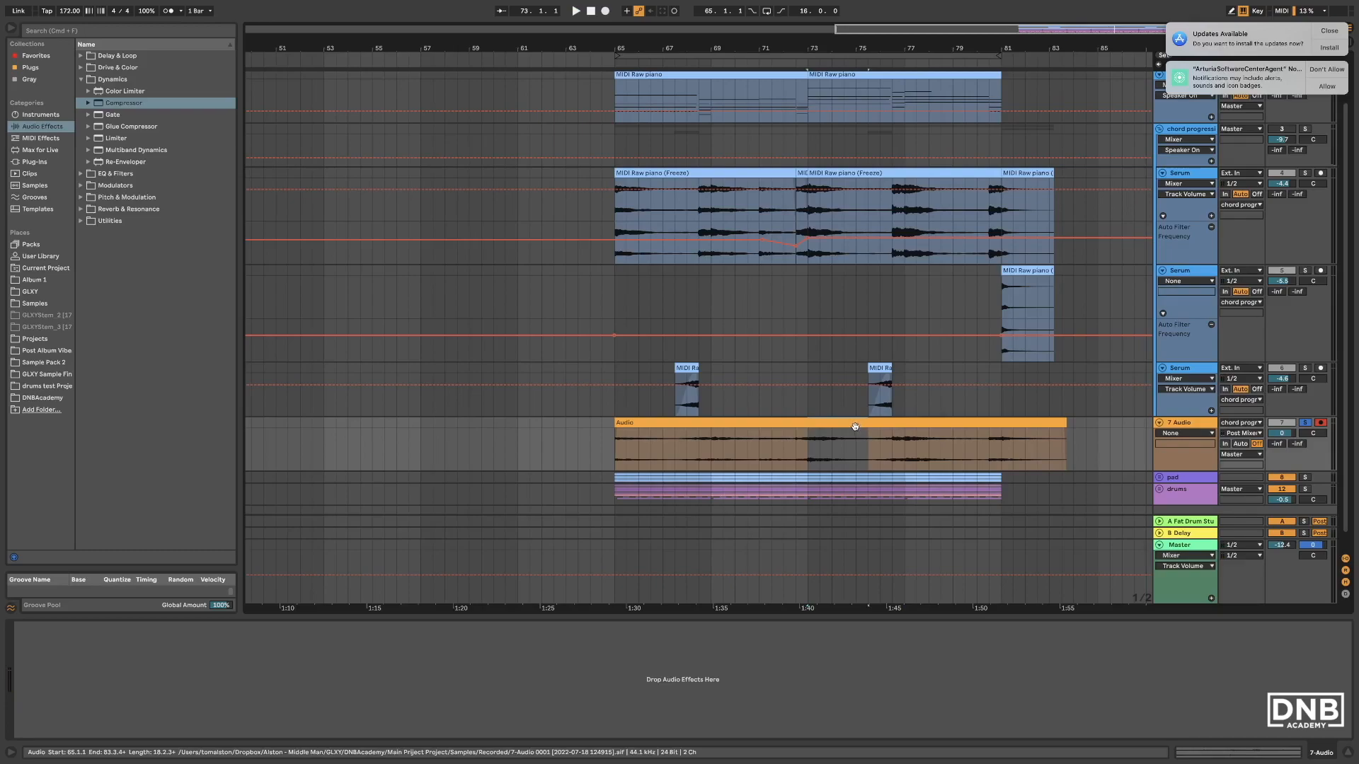
pyautogui.press('super+e')
pyautogui.click(709, 447)
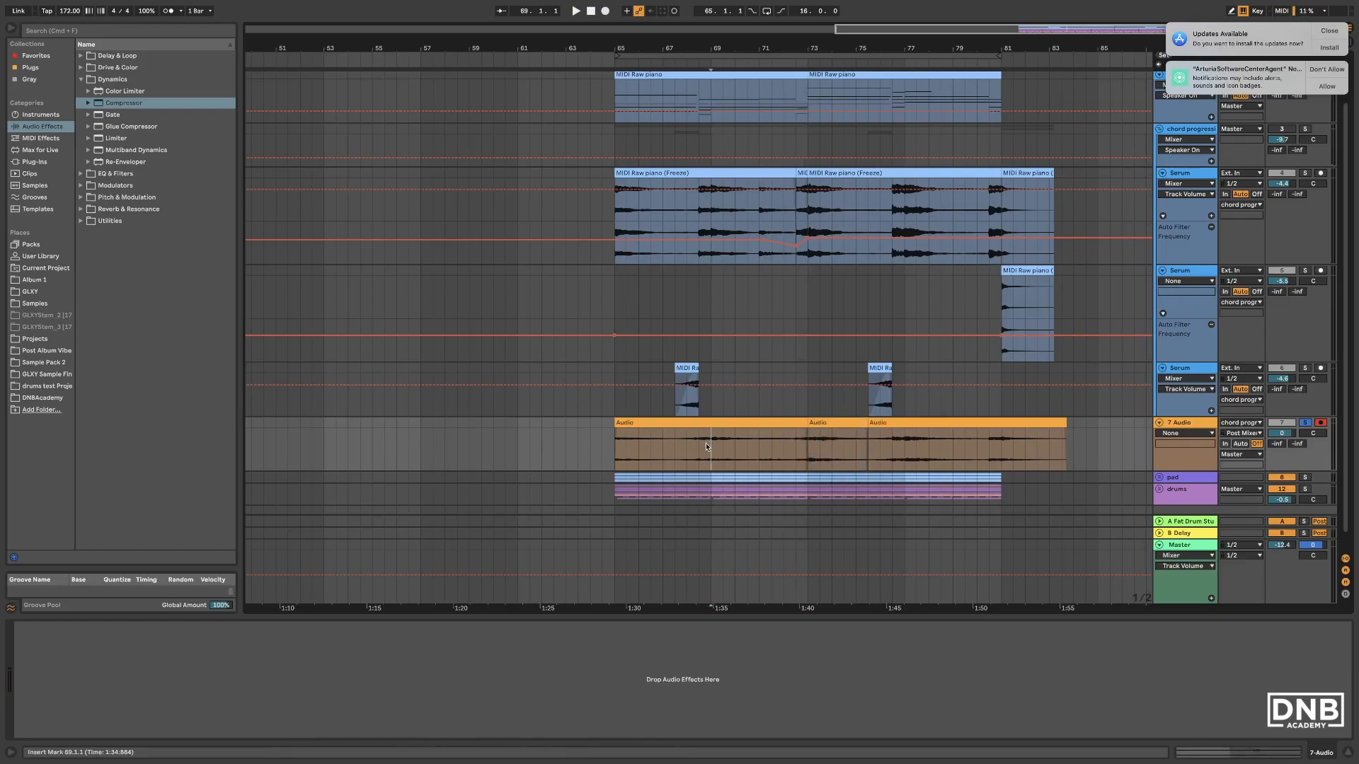
pyautogui.press('super+e')
# Set the bar 69–73 piece aside before bar 65 and move the bar 73 piece to bar 66.
pyautogui.moveTo(755, 423); pyautogui.dragTo(476, 423)
pyautogui.moveTo(846, 431); pyautogui.dragTo(678, 439)
pyautogui.click(617, 457)
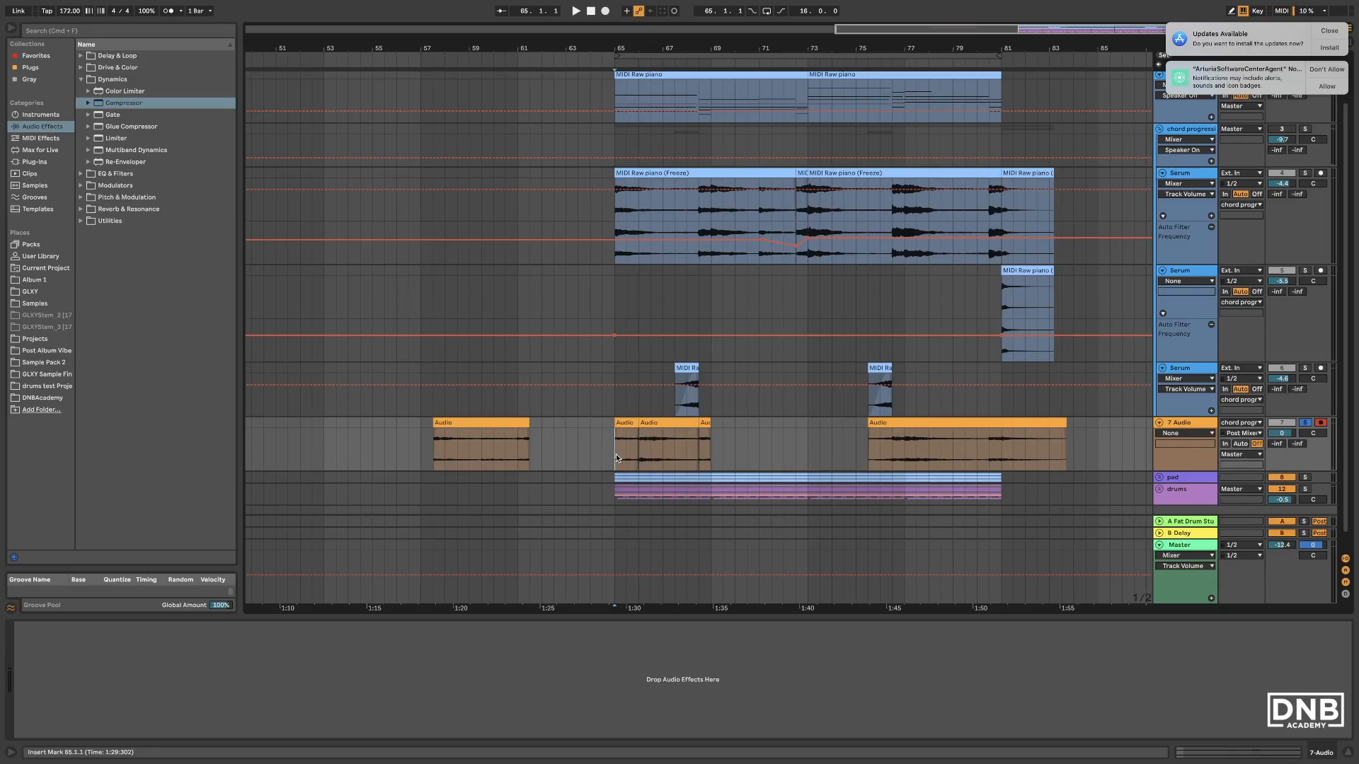
# Play the rearranged audio pieces from bar 65.
pyautogui.moveTo(626, 49); pyautogui.dragTo(620, 110)
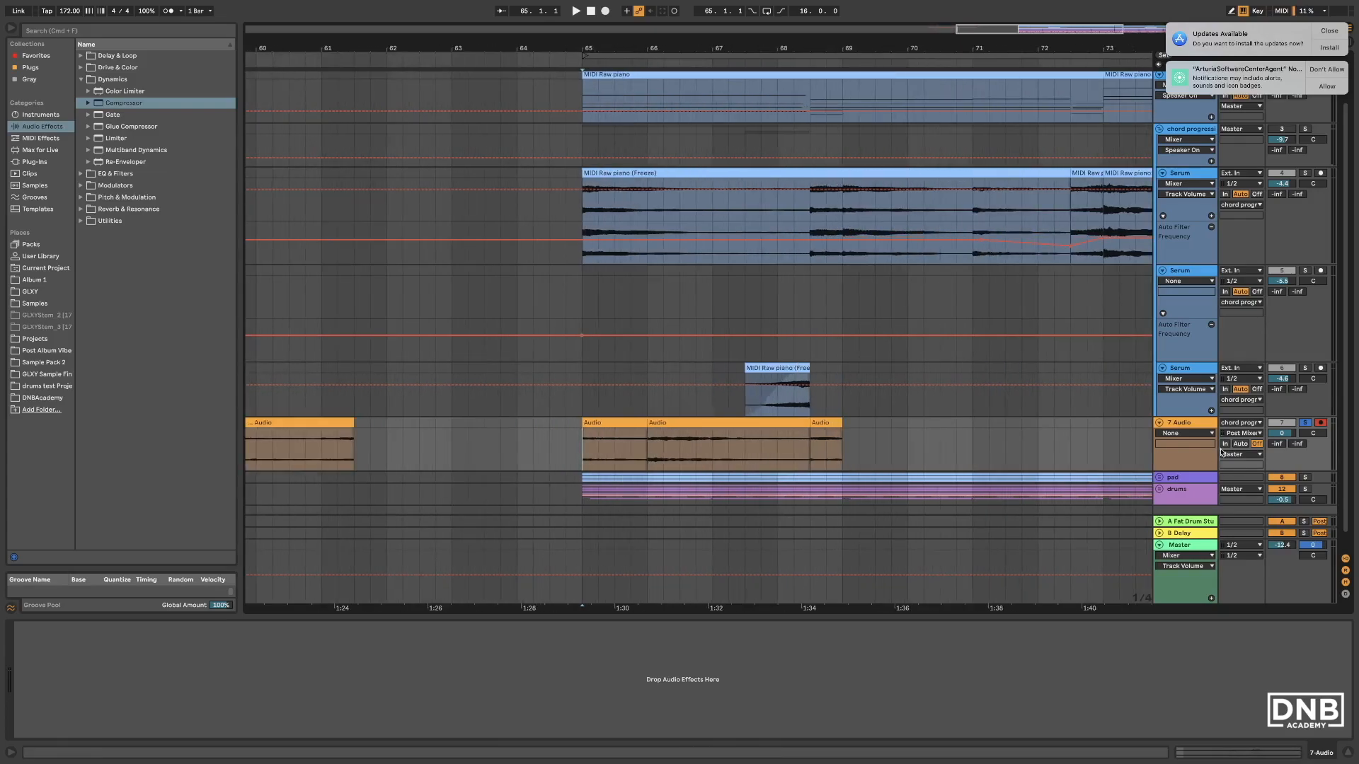
pyautogui.press('space')
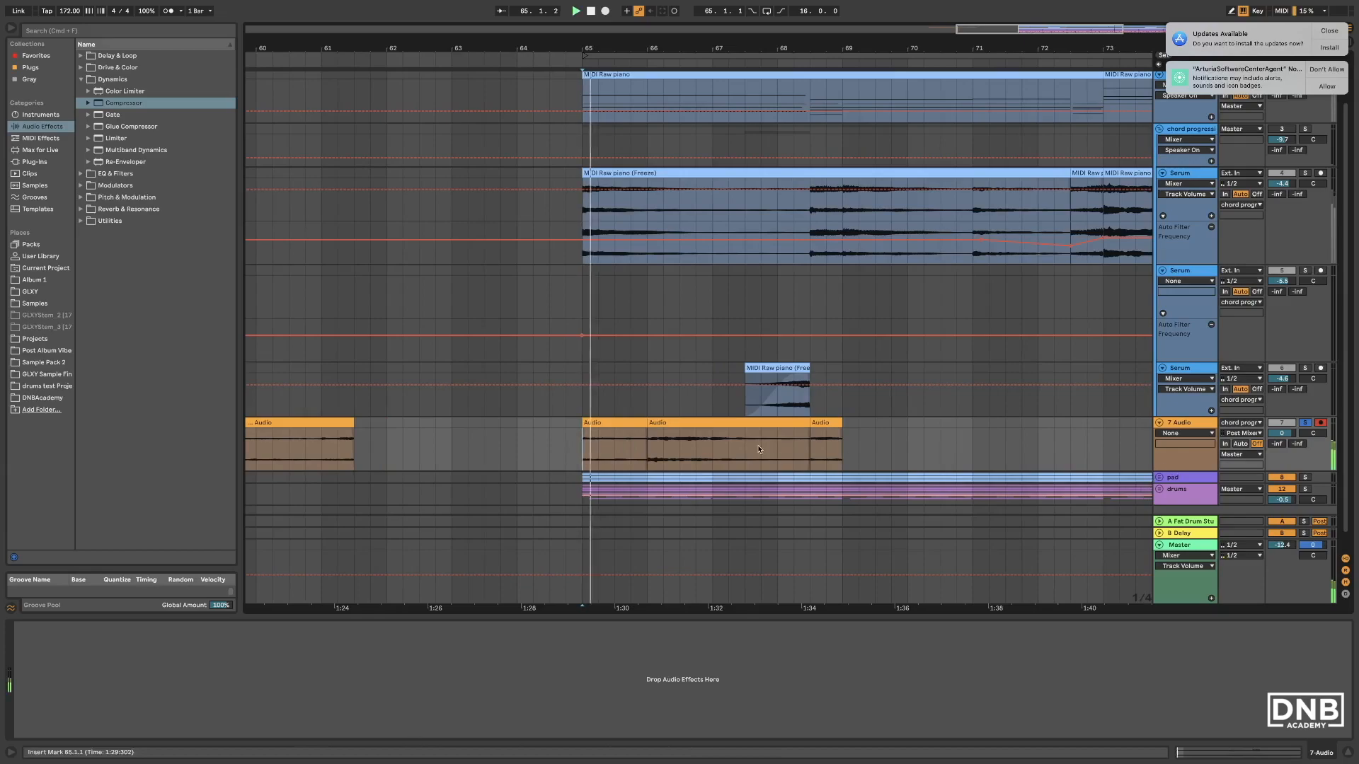
pyautogui.moveTo(613, 44); pyautogui.dragTo(617, 92)
pyautogui.press('space')
# Move the second audio piece earlier to 65.3.3 and trim its end back to bar 67.
pyautogui.click(708, 427)
pyautogui.press('space')
pyautogui.moveTo(709, 426); pyautogui.dragTo(656, 429)
pyautogui.click(540, 446)
pyautogui.press('space')
pyautogui.moveTo(542, 47); pyautogui.dragTo(488, 31)
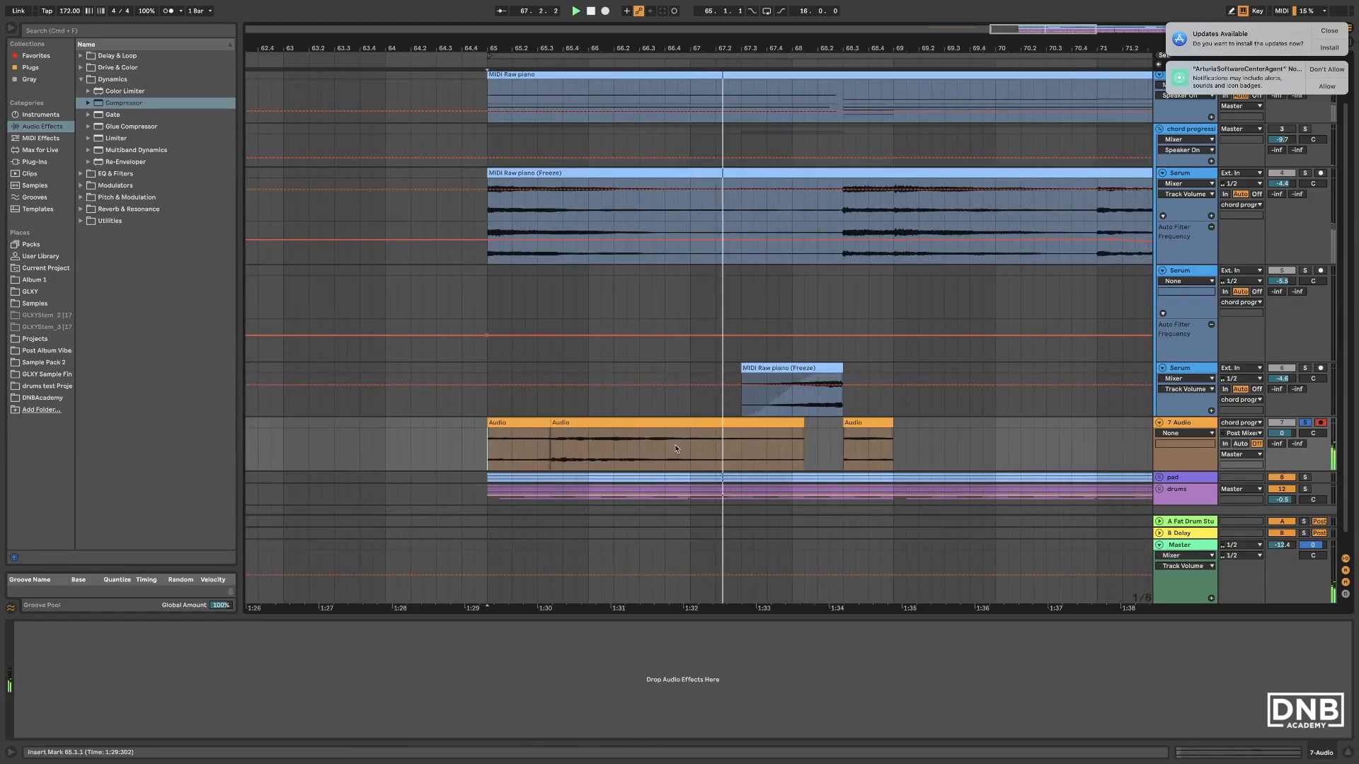
pyautogui.moveTo(801, 417); pyautogui.dragTo(690, 418)
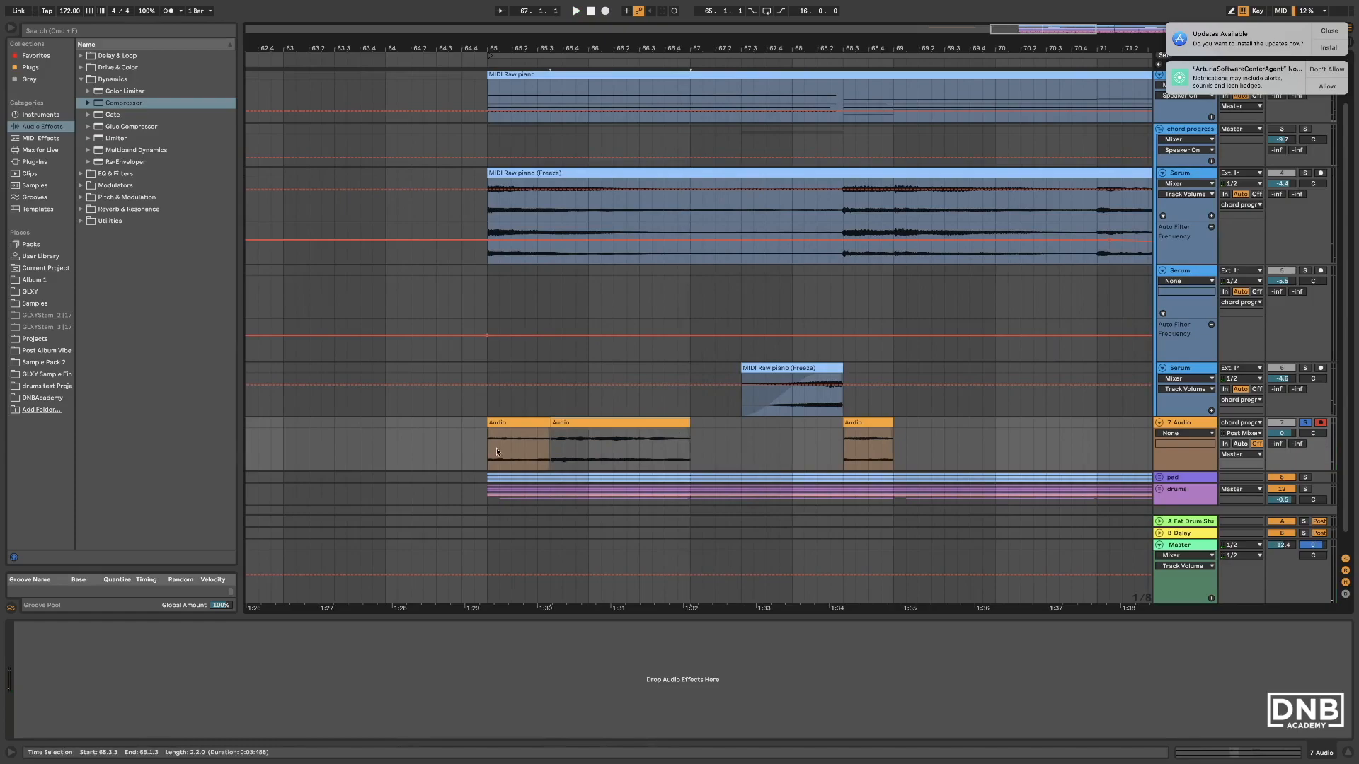
# Shift the second audio piece to 65.4.1 and extend the first piece to meet it.
pyautogui.press('space')
pyautogui.press('space')
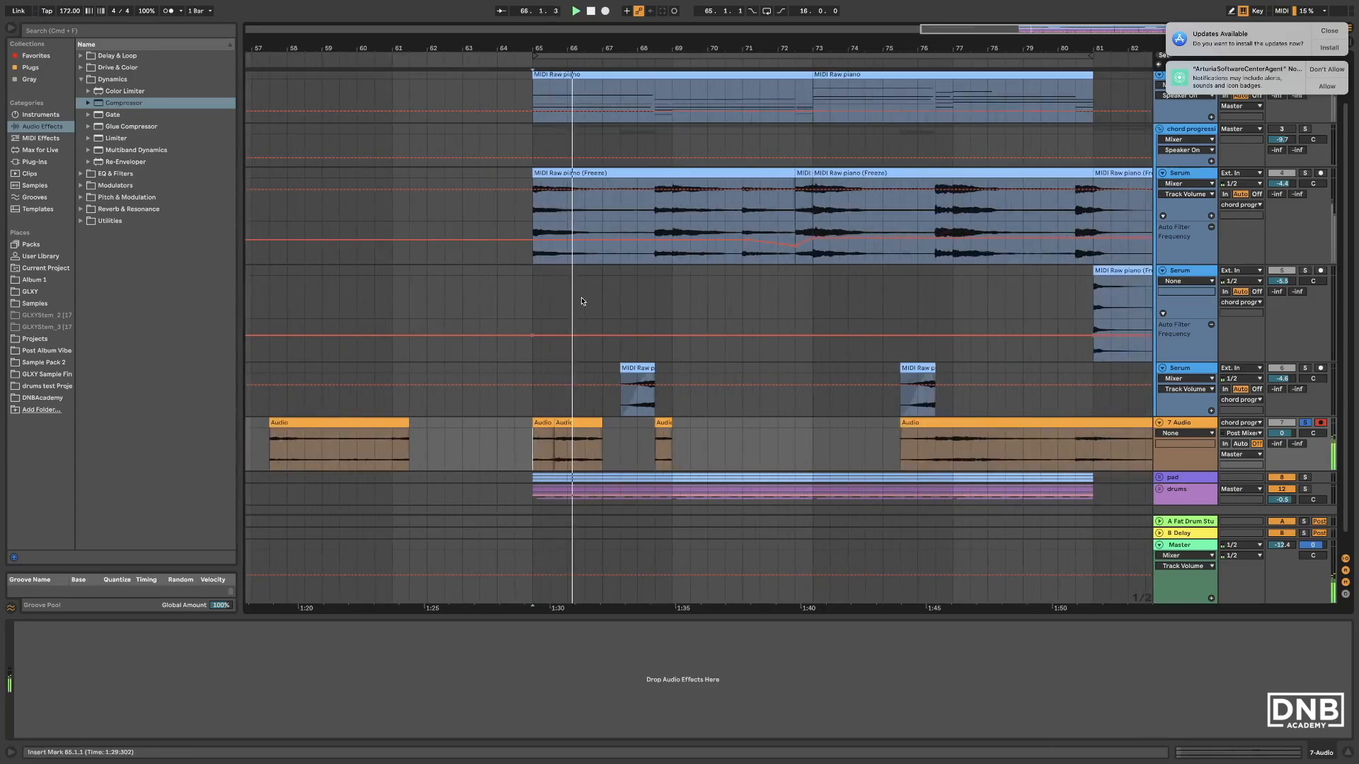
pyautogui.moveTo(557, 44); pyautogui.dragTo(555, 76)
pyautogui.moveTo(592, 424); pyautogui.dragTo(609, 428)
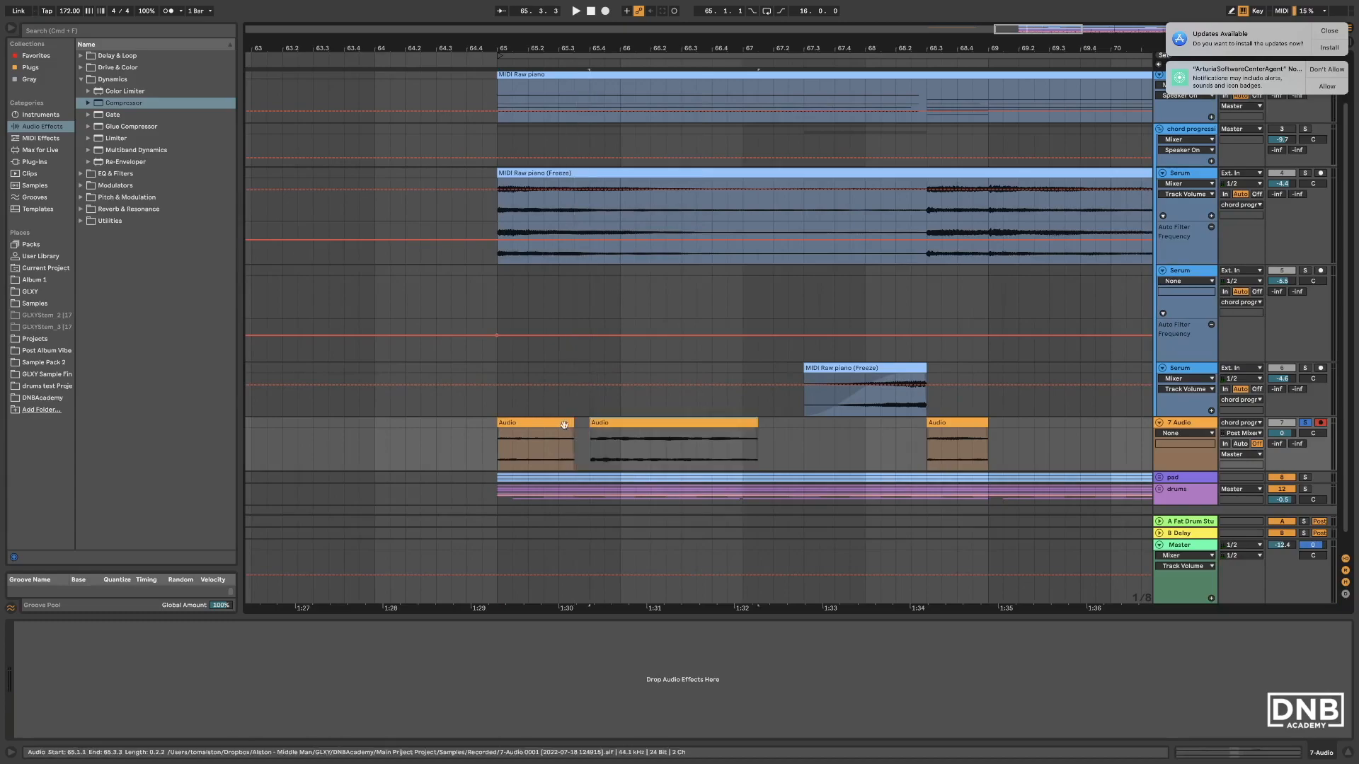
# Play the edited audio pieces from bar 65 through the gap after bar 67.
pyautogui.click(500, 450)
pyautogui.press('space')
pyautogui.moveTo(586, 53); pyautogui.dragTo(583, 34)
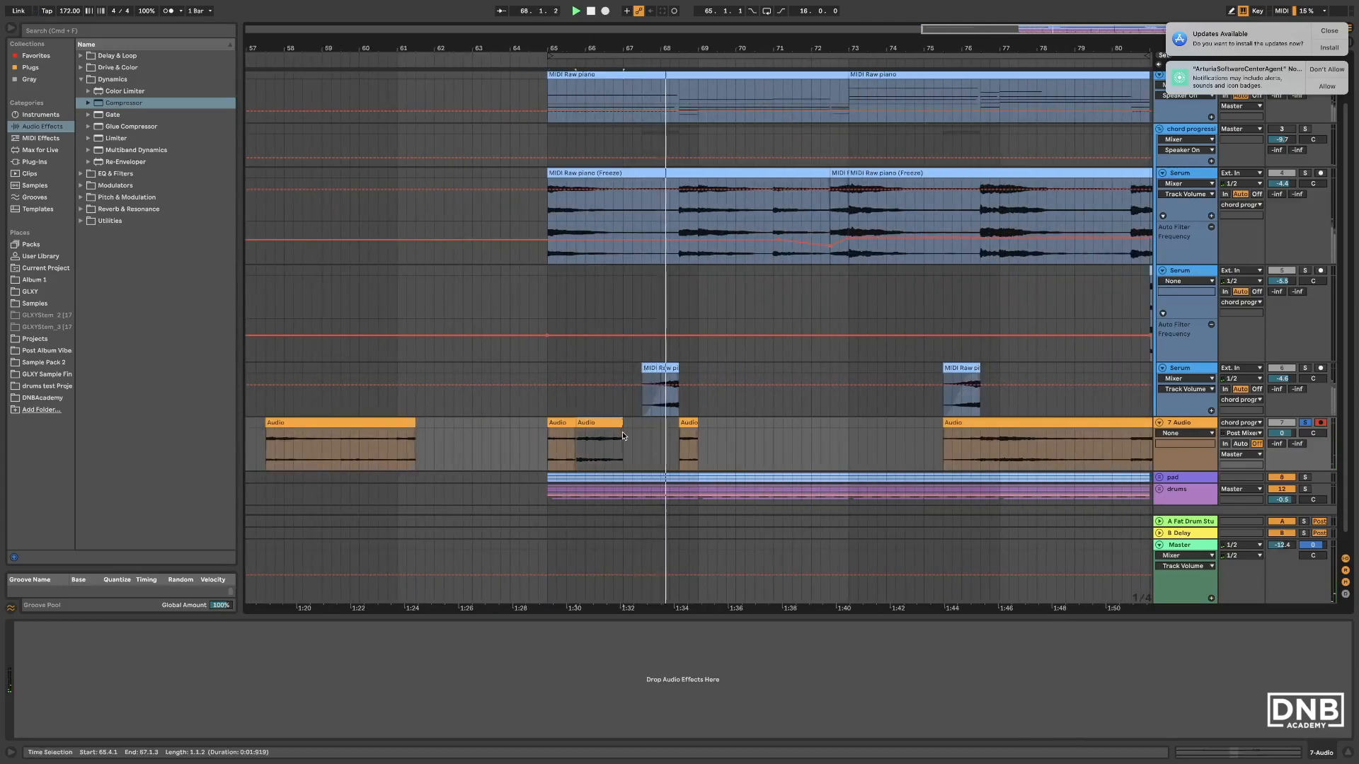
pyautogui.click(642, 446)
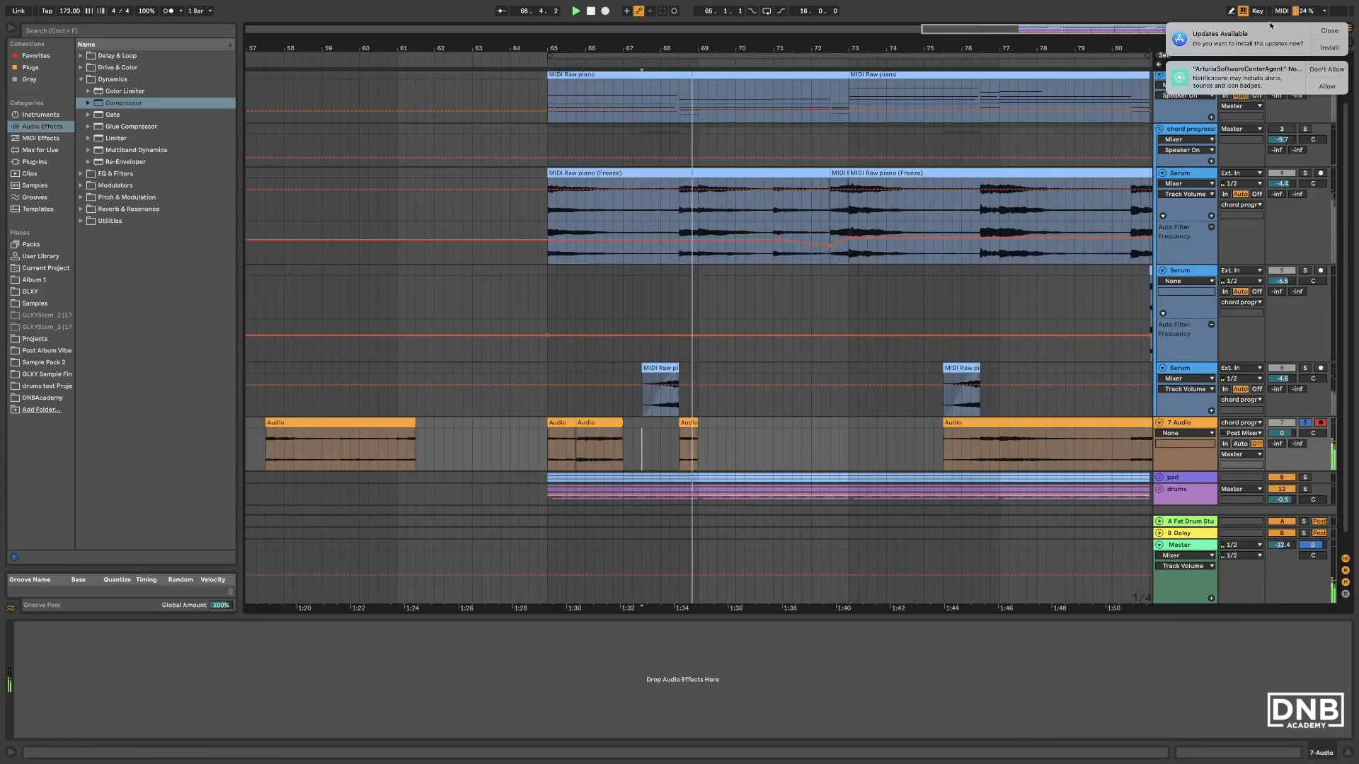
# Dismiss the system update and notification-permission alerts covering the track headers.
pyautogui.click(1341, 31)
pyautogui.click(1330, 34)
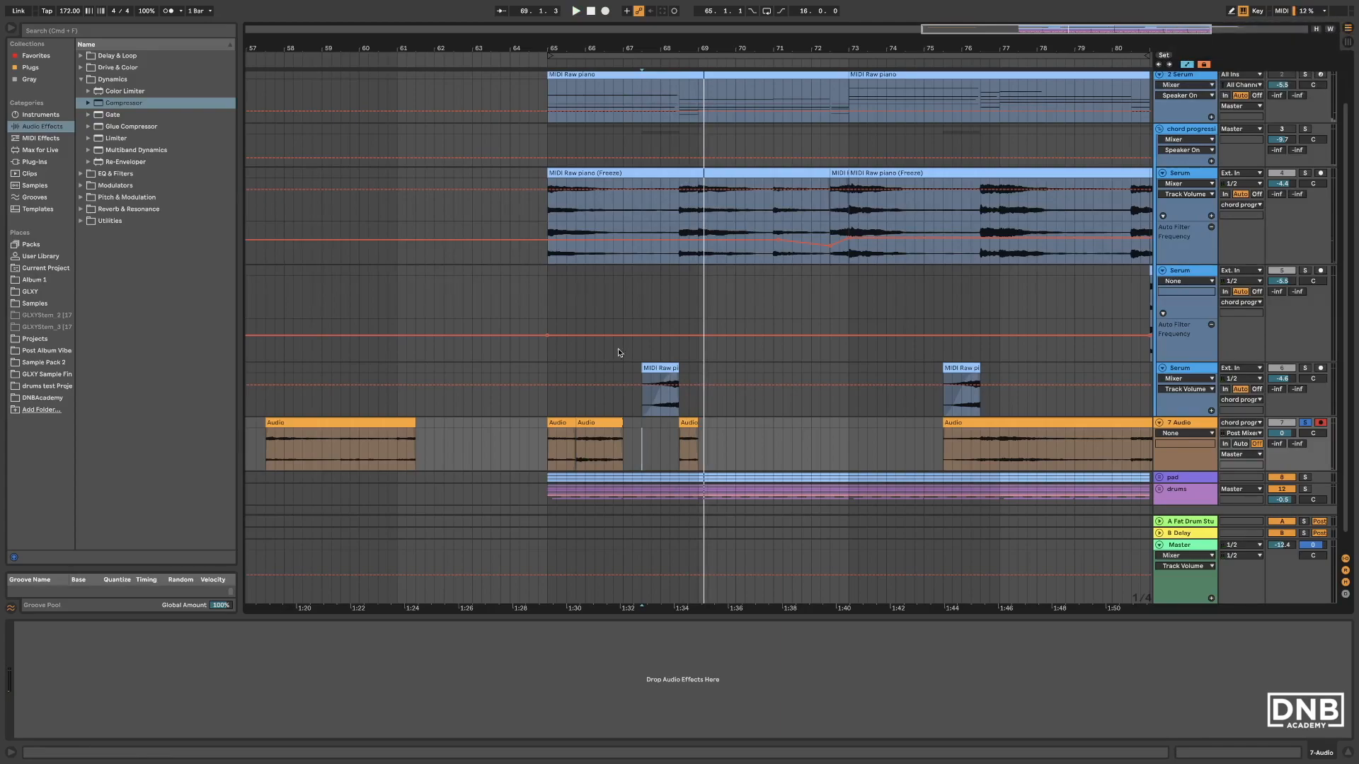
# Play the edited opening from bar 65, and audition the remaining recorded clip around bar 77.
pyautogui.click(550, 459)
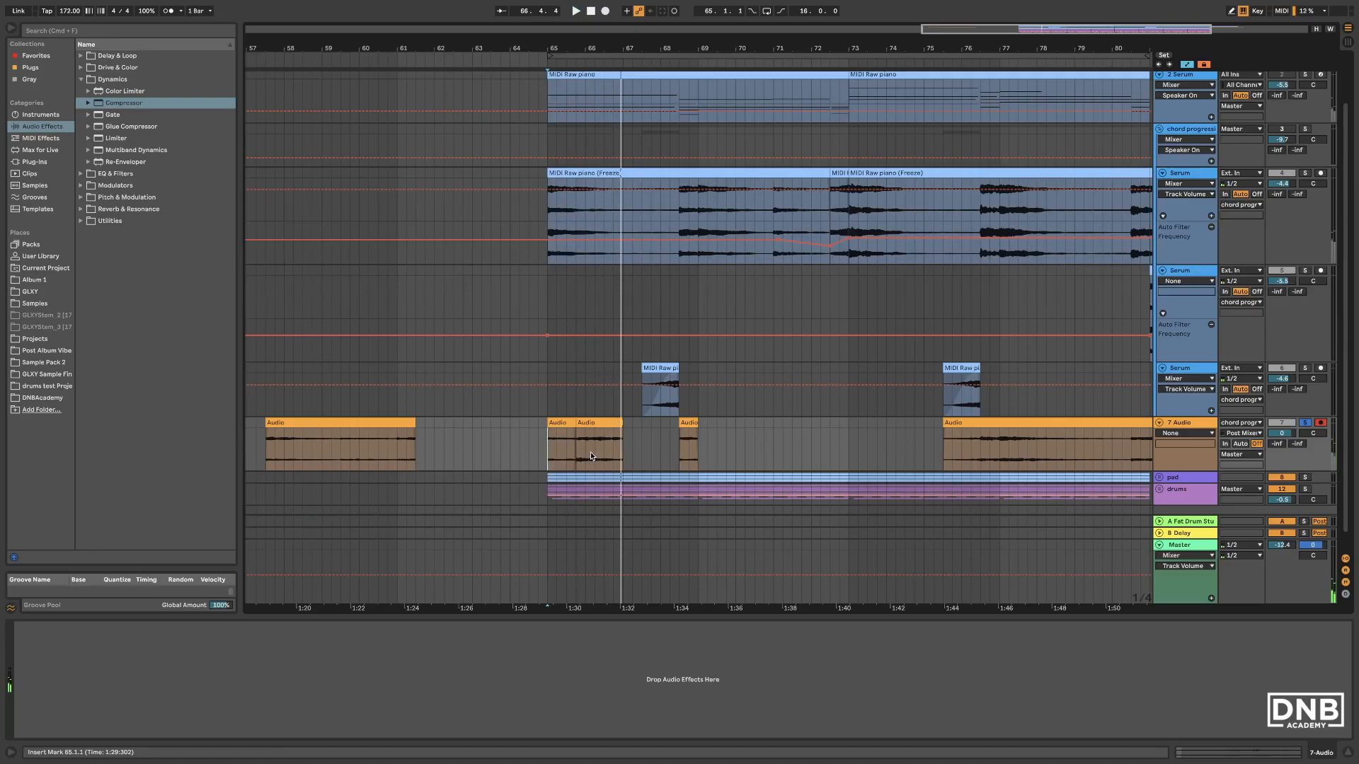
pyautogui.scroll(1, 589, 456)
pyautogui.scroll(-2, 578, 454)
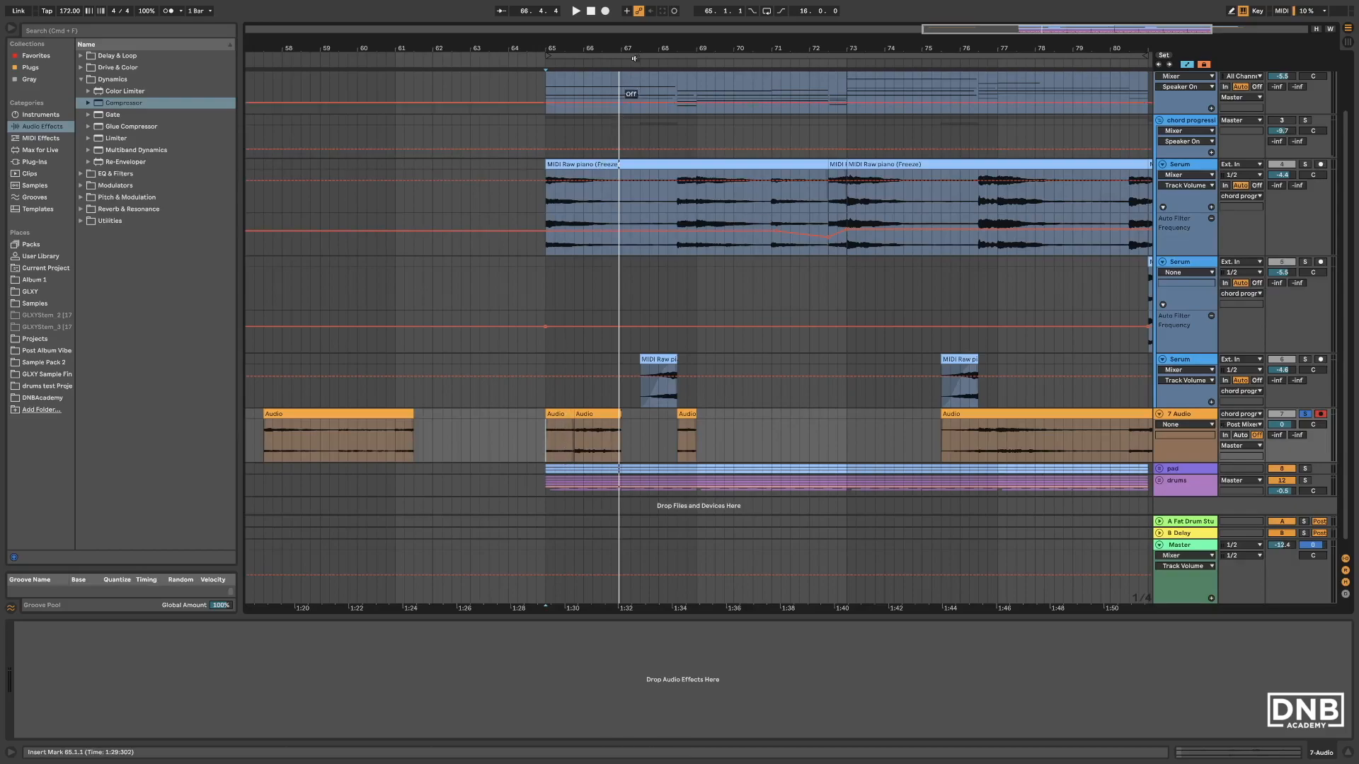
pyautogui.press('-')
pyautogui.click(600, 436)
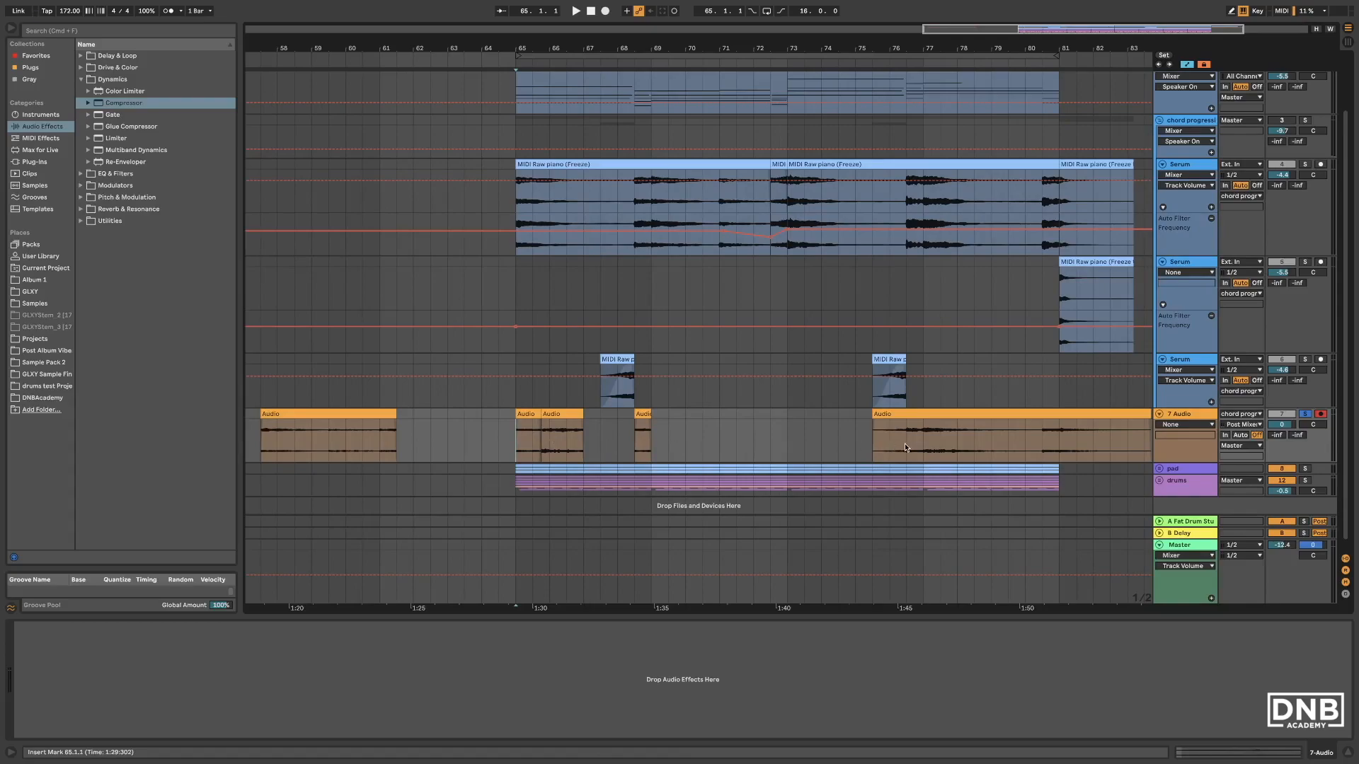
pyautogui.press('space')
pyautogui.click(1042, 452)
pyautogui.click(879, 443)
pyautogui.press('space')
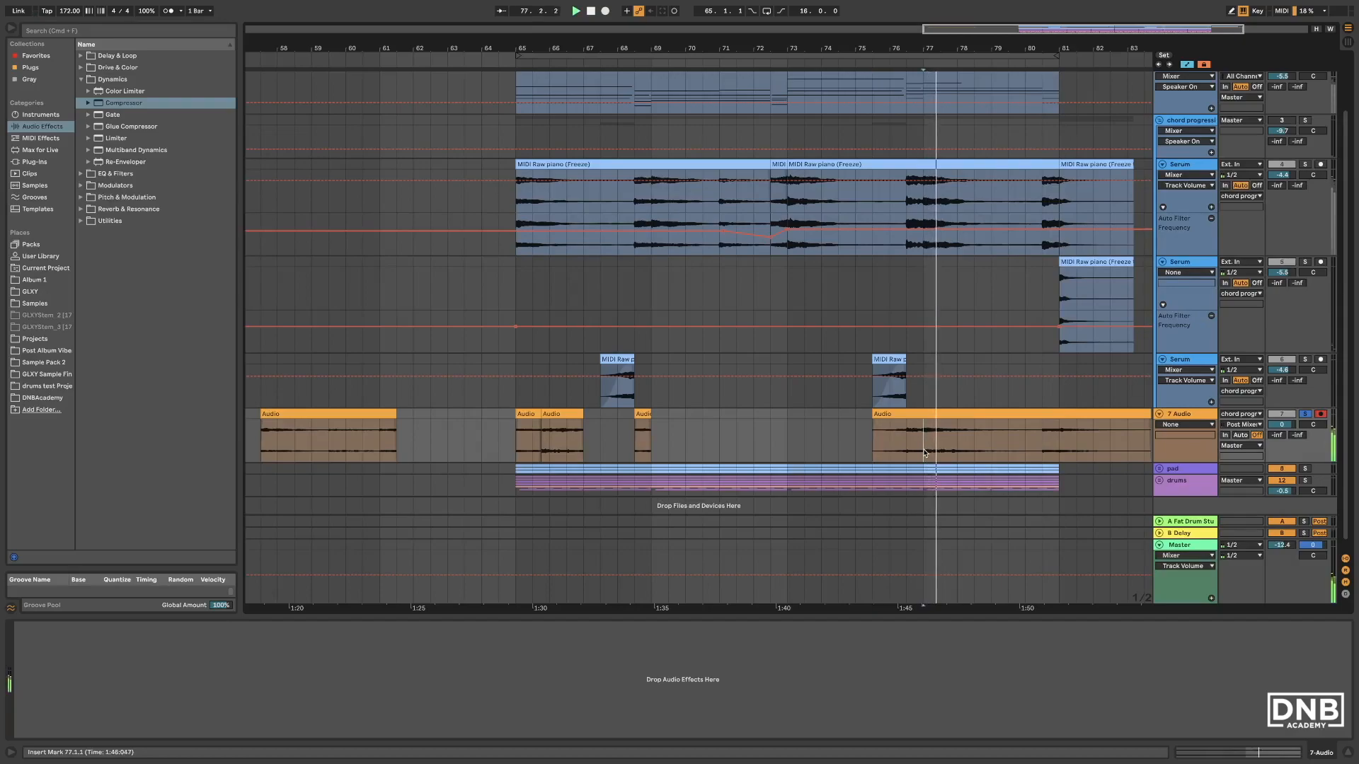
# Place the opening part of the set-aside piece at bar 68, ending at bar 69.
pyautogui.click(506, 447)
pyautogui.click(267, 444)
pyautogui.moveTo(267, 444); pyautogui.dragTo(647, 429)
pyautogui.click(516, 453)
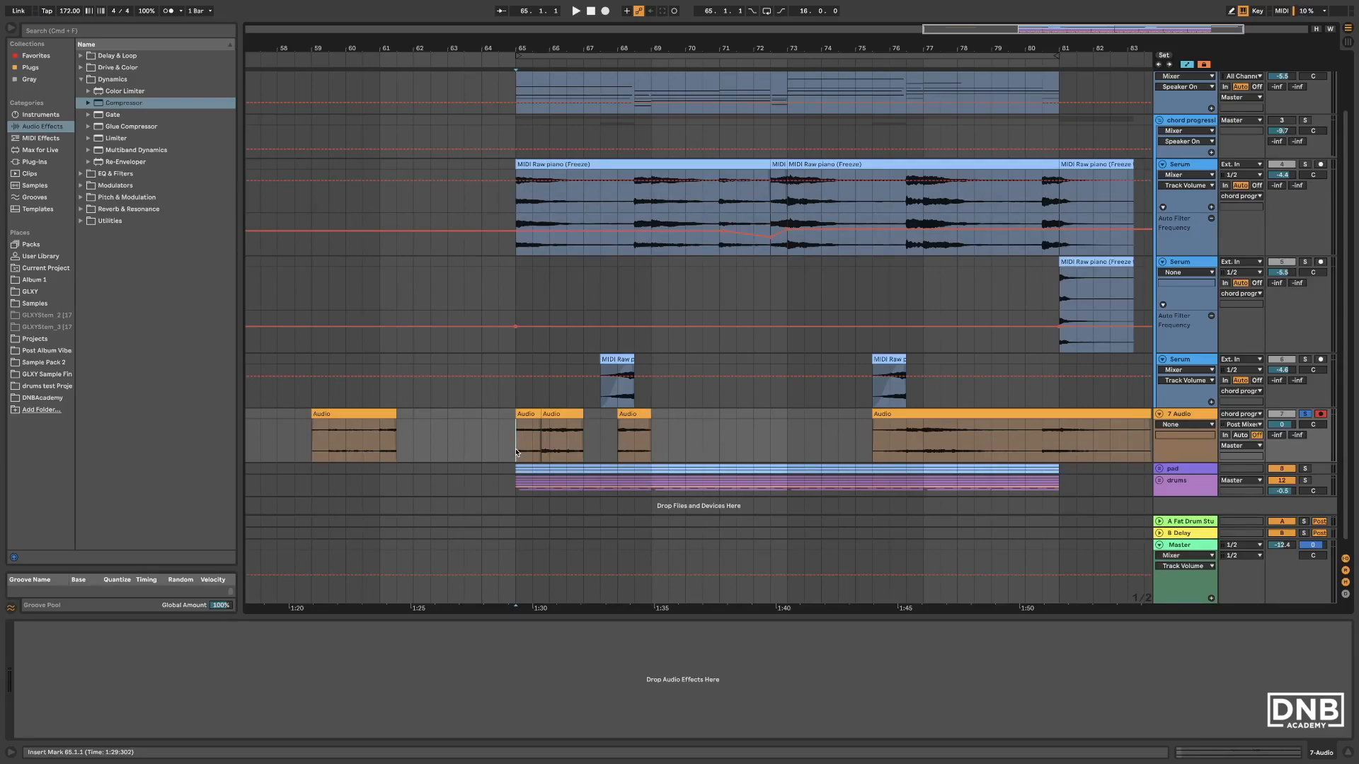
pyautogui.moveTo(239, 427); pyautogui.dragTo(219, 431)
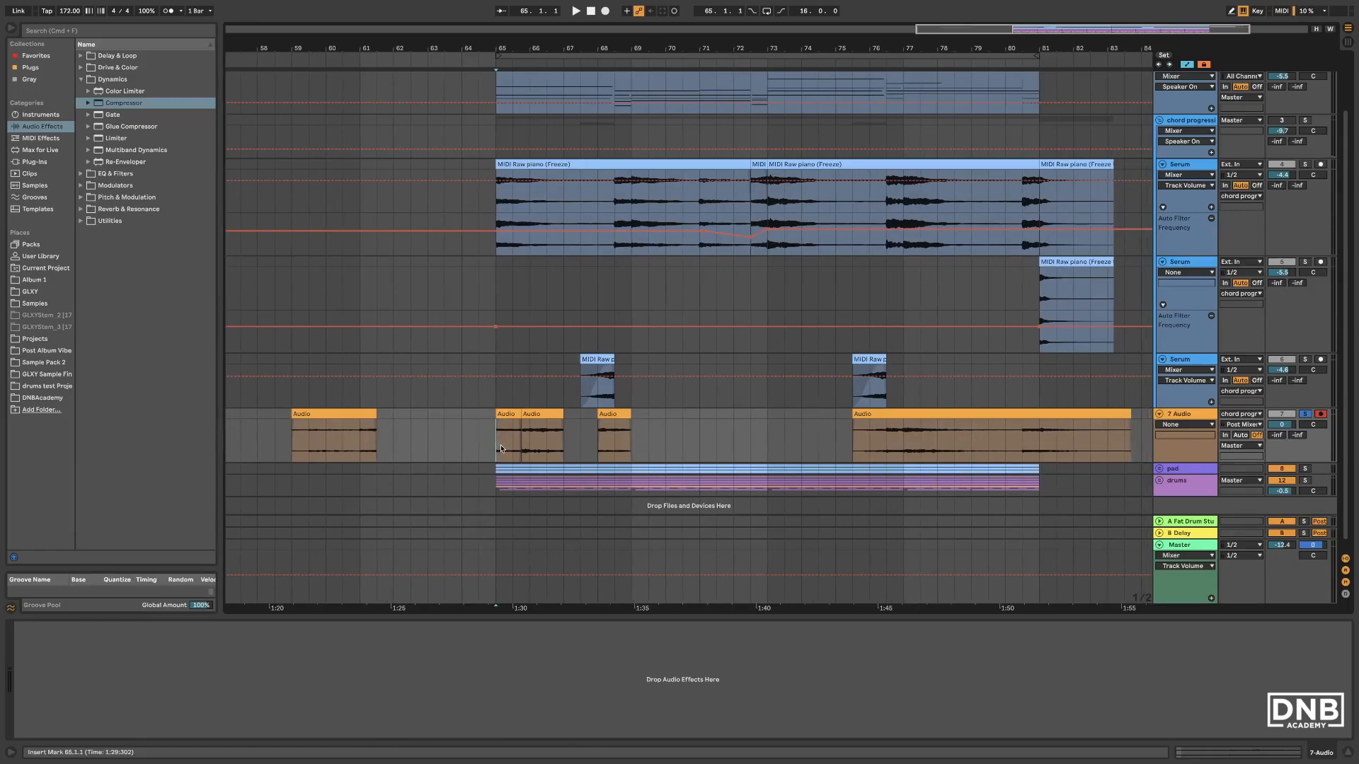
# Set the pitch of the audio clip at bar 68 to -7 semitones while playing the pattern.
pyautogui.press('space')
pyautogui.doubleClick(614, 437)
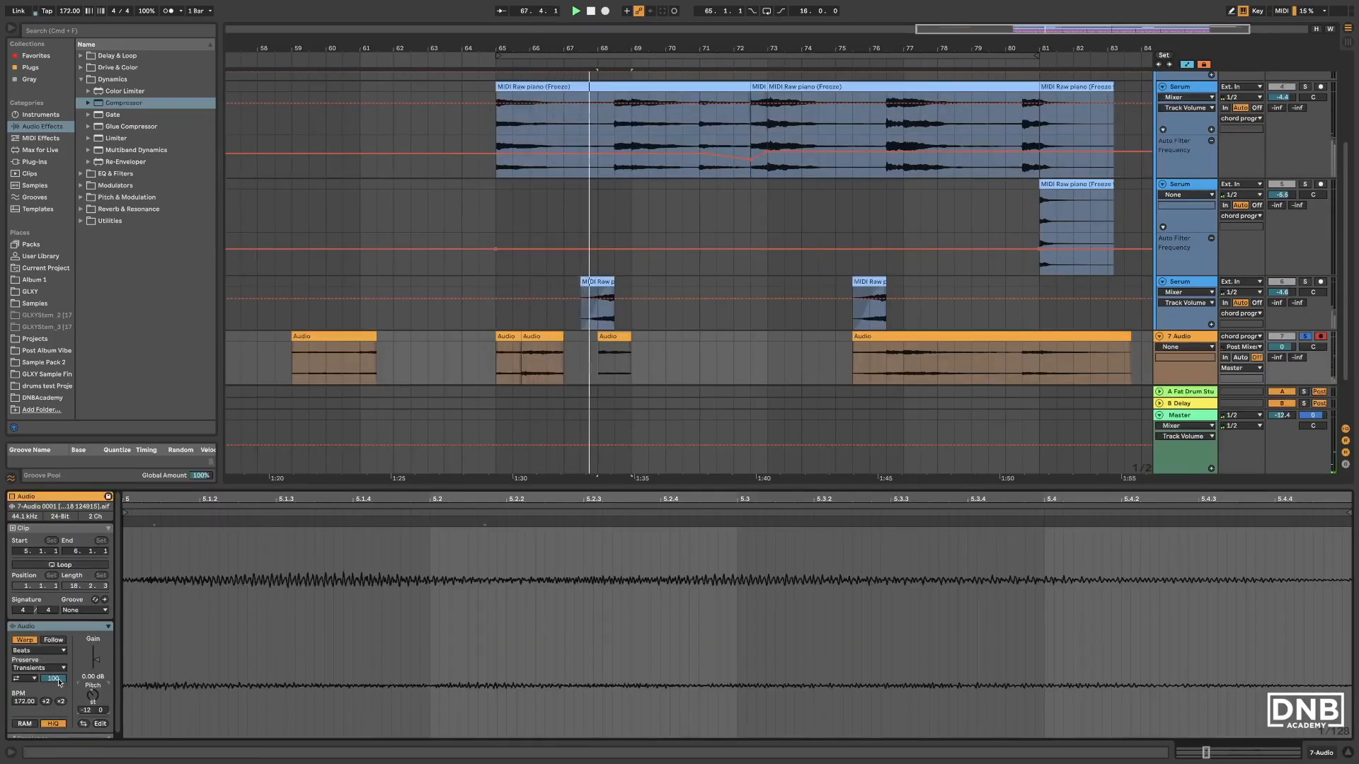
pyautogui.moveTo(93, 695); pyautogui.dragTo(93, 682)
pyautogui.press('space')
pyautogui.press('space')
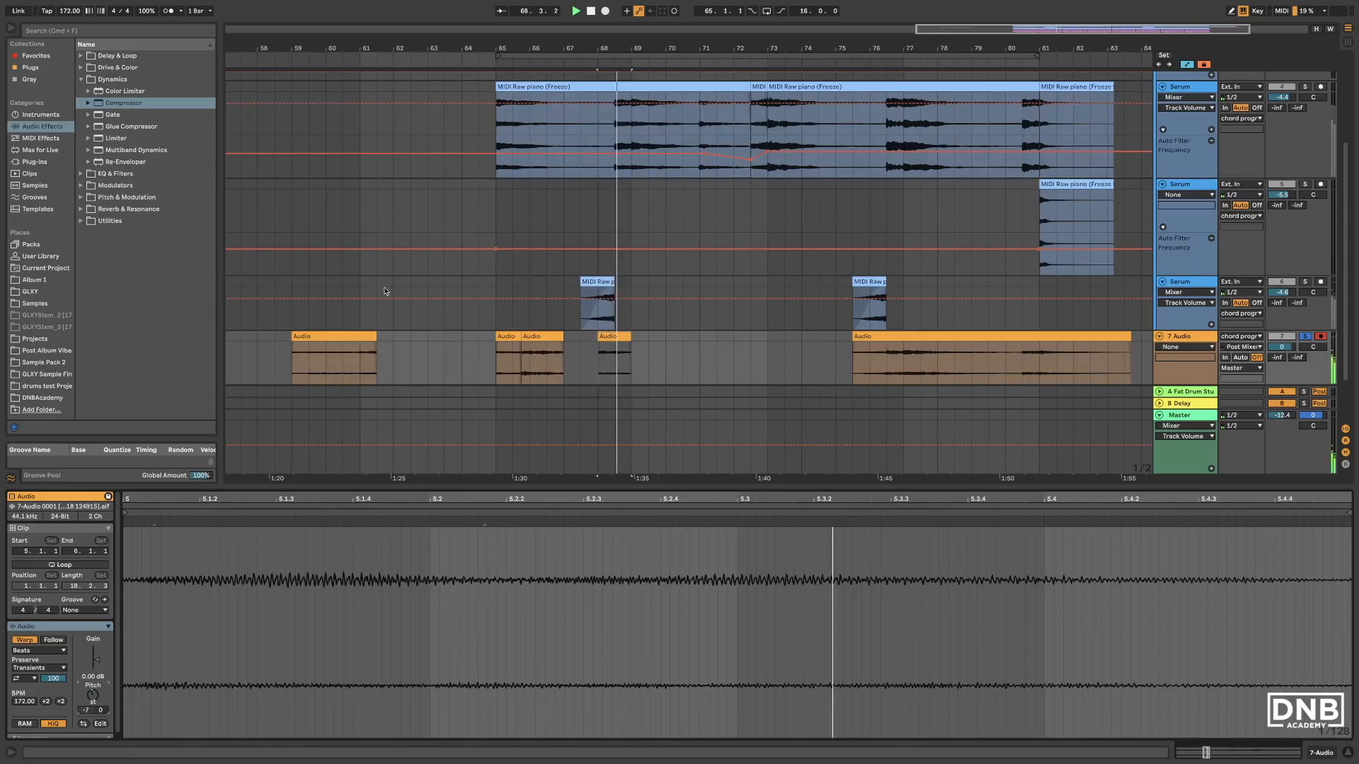
# Audition the pattern from bar 65, and replace the bar 68 clip with the recording's opening chord pitched to -7 semitones.
pyautogui.click(499, 367)
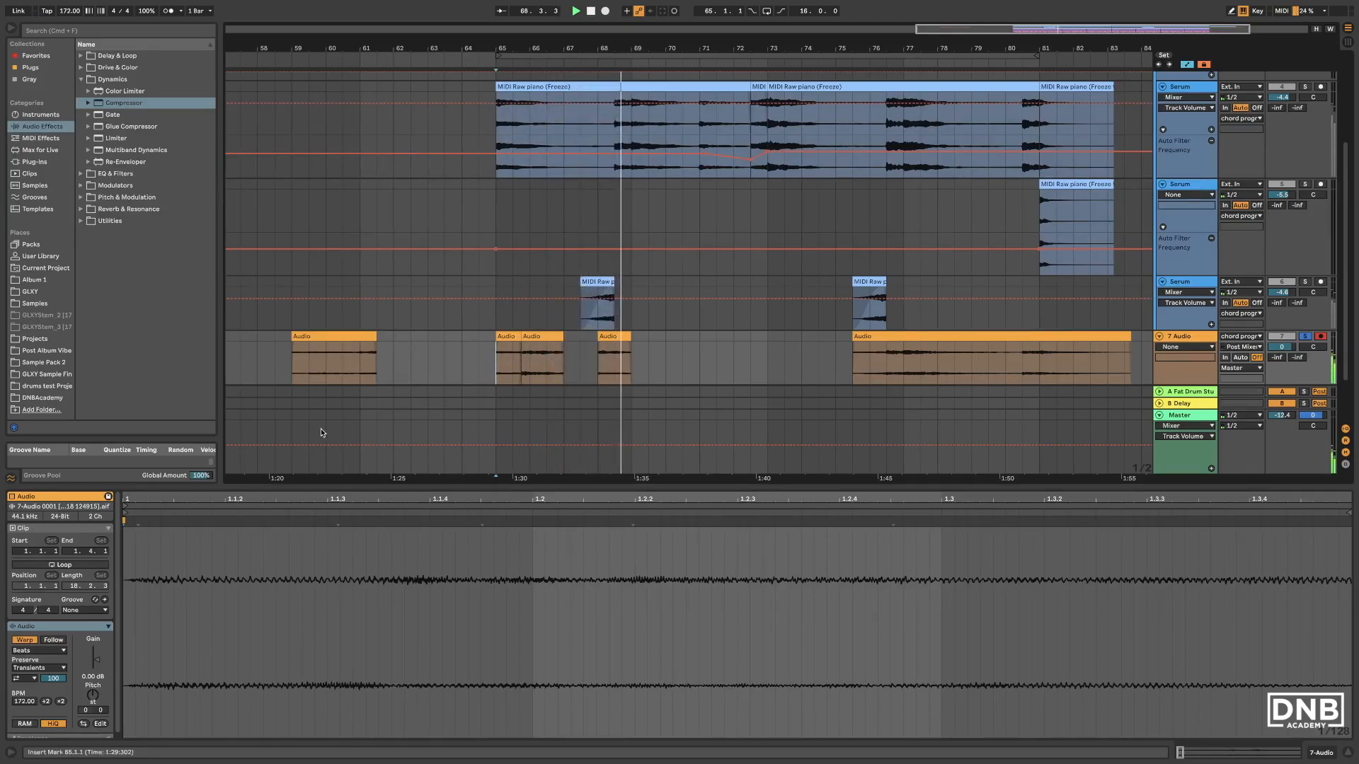
pyautogui.click(485, 374)
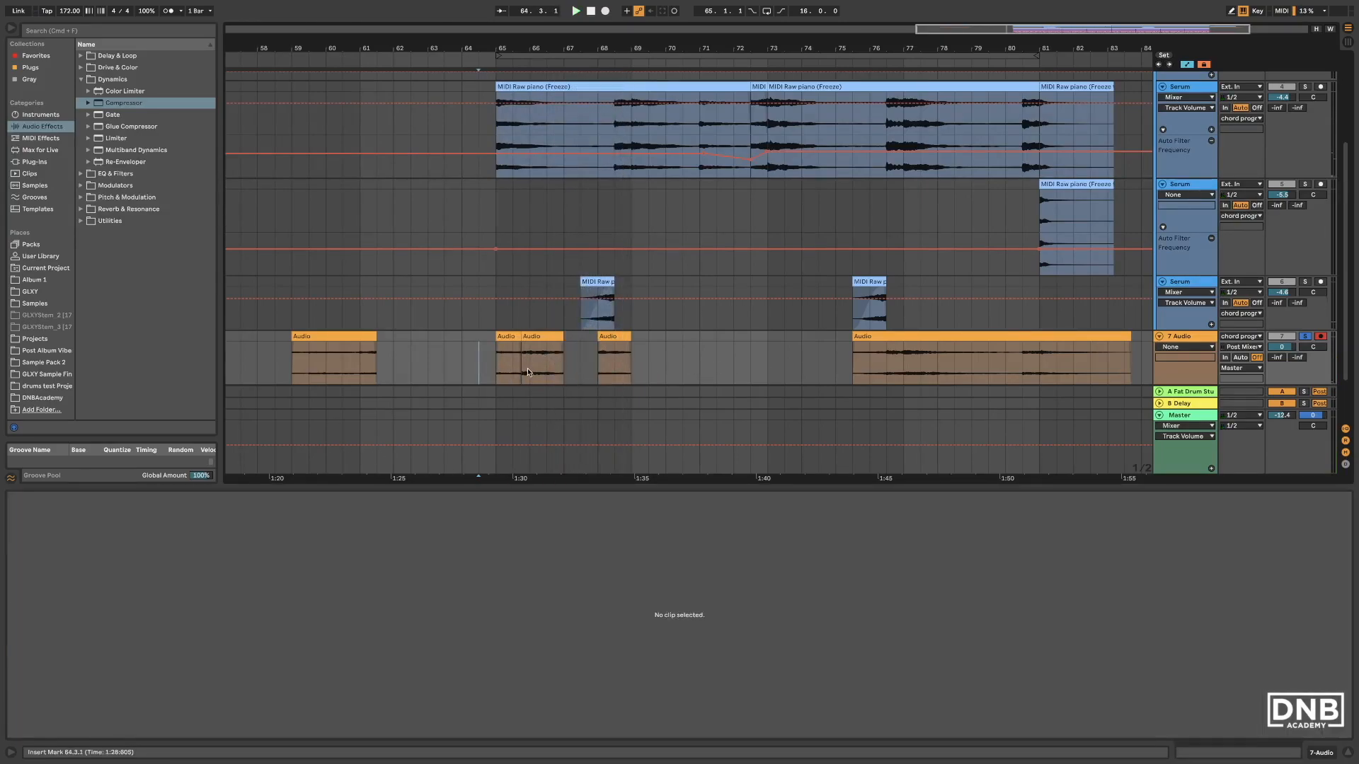
pyautogui.click(522, 369)
pyautogui.click(507, 336)
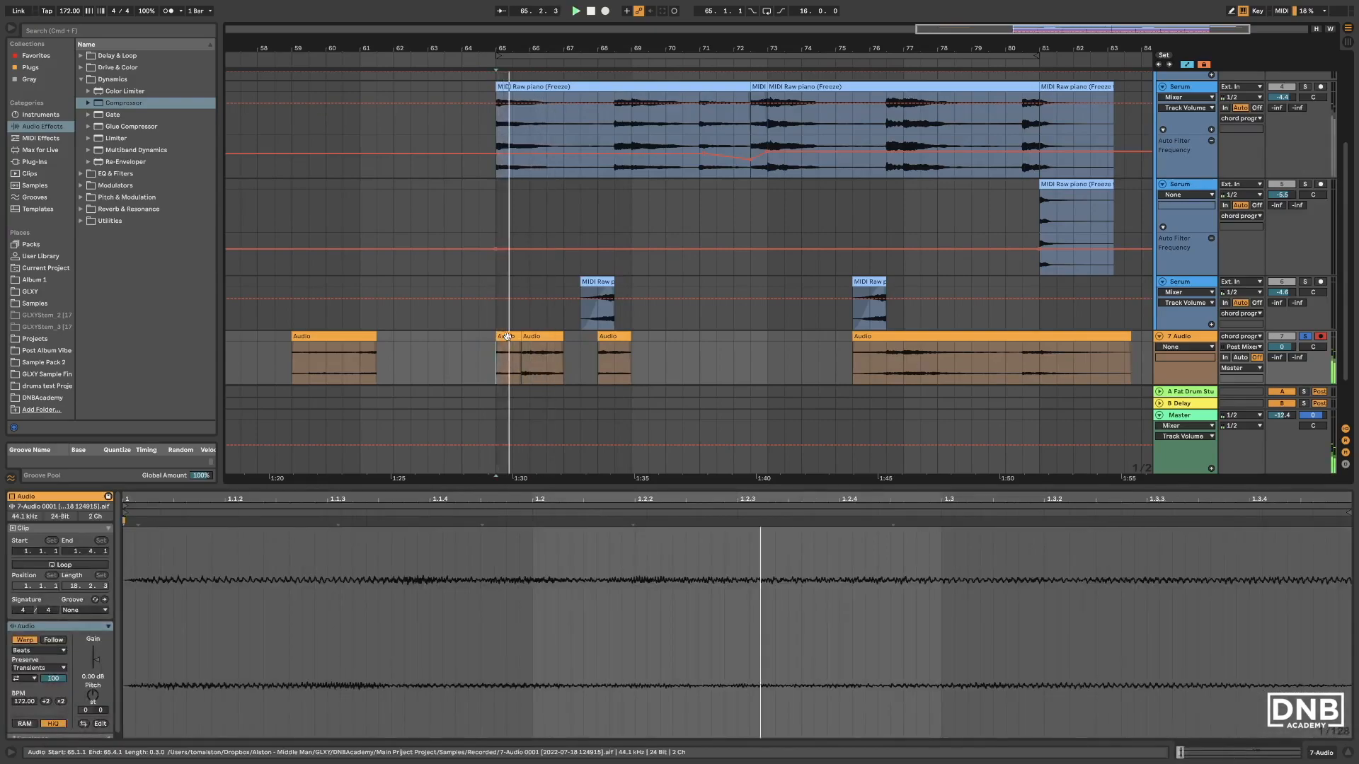
pyautogui.moveTo(506, 337); pyautogui.dragTo(630, 338)
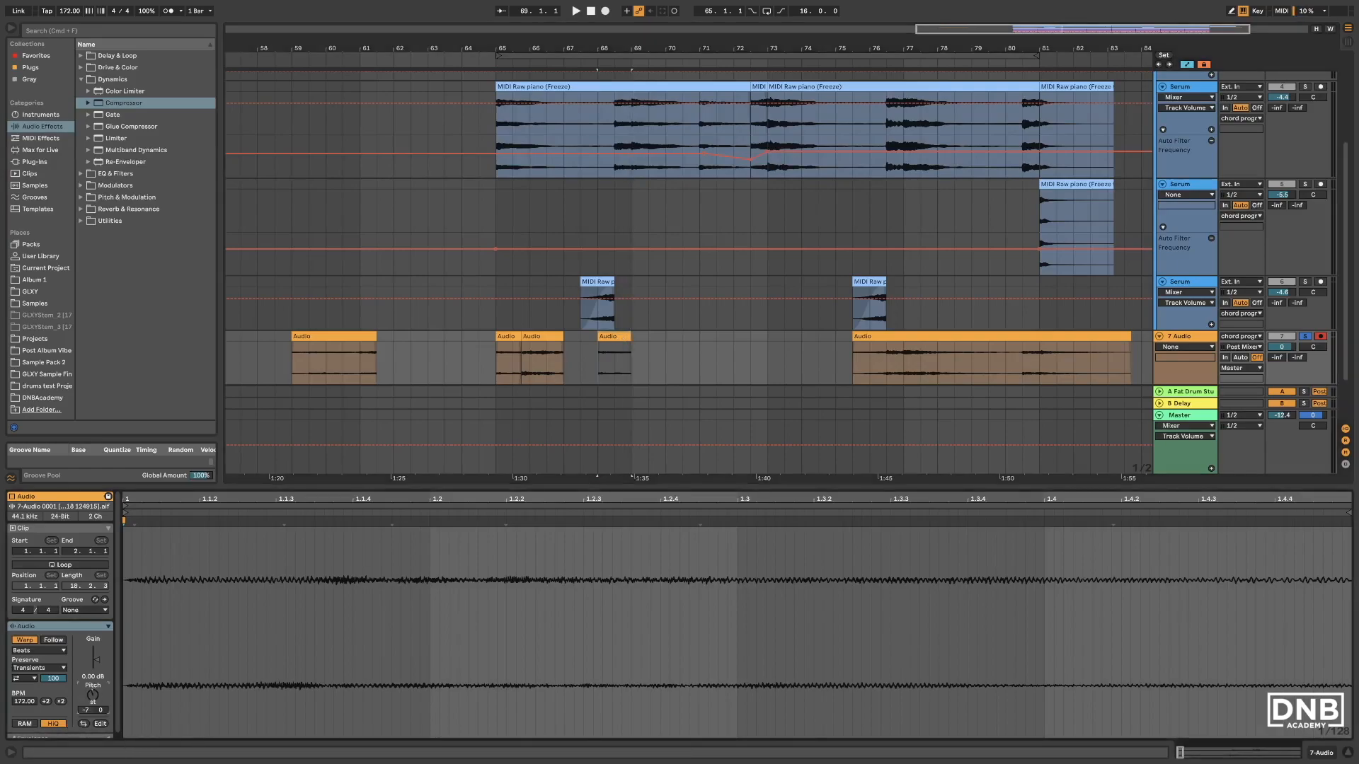
# Set the opening audio clip's warp mode to Complex Pro with an envelope of 8 while playing from bar 65.
pyautogui.click(508, 372)
pyautogui.press('space')
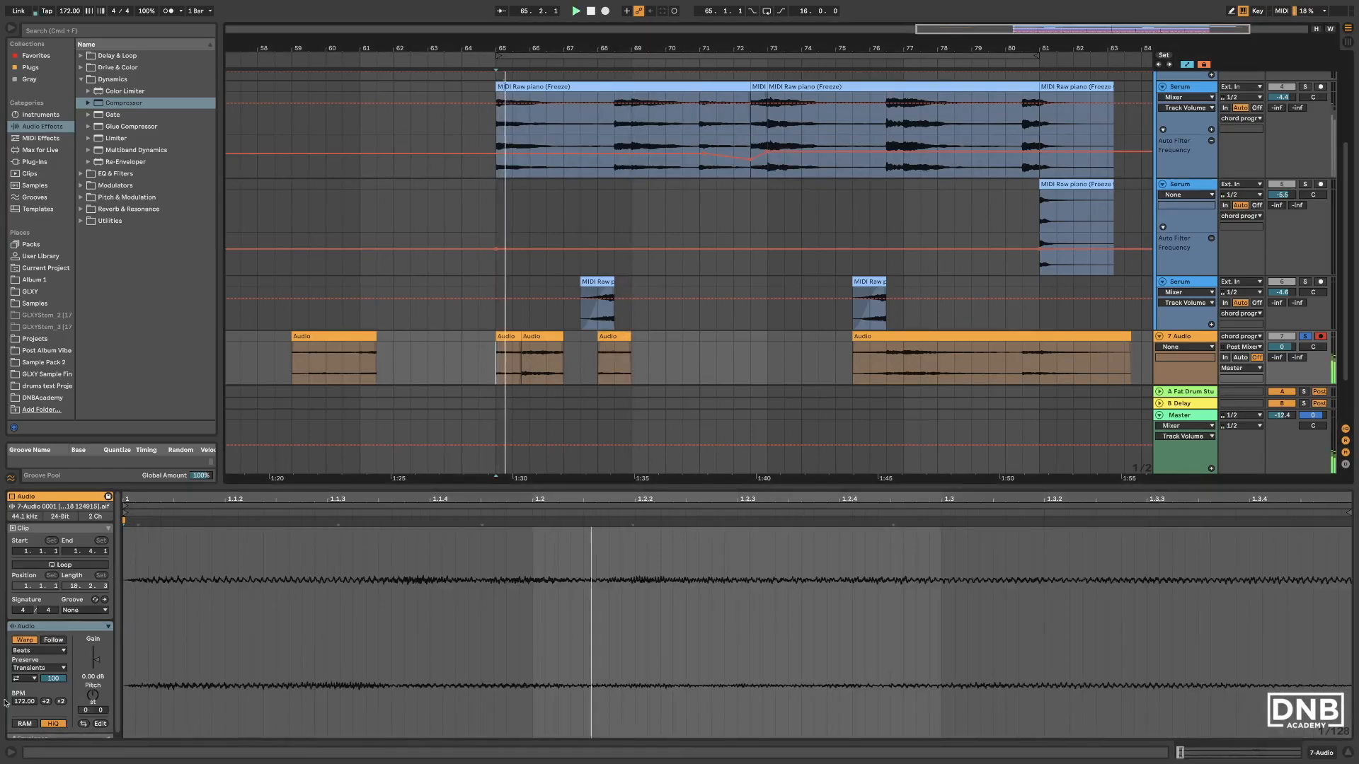
pyautogui.click(39, 651)
pyautogui.click(43, 705)
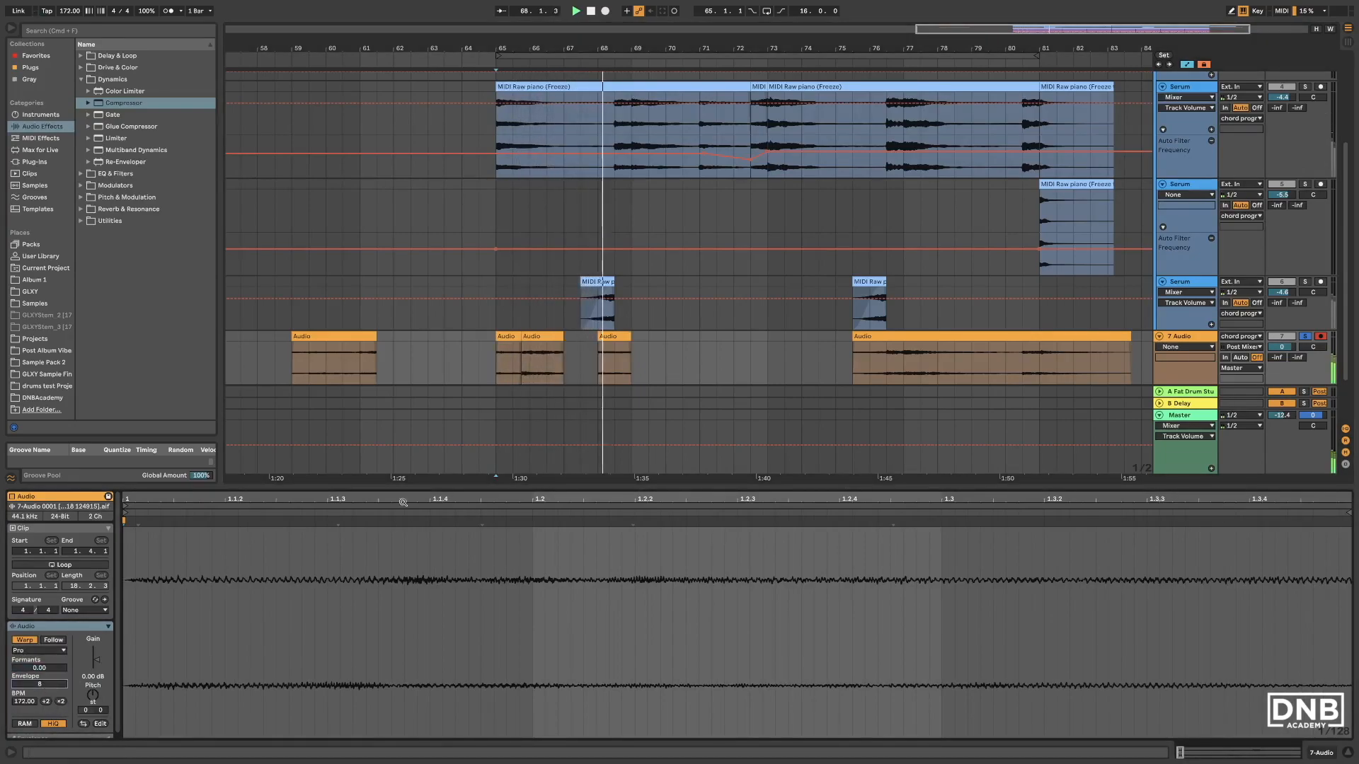
pyautogui.press('alt+super+l')
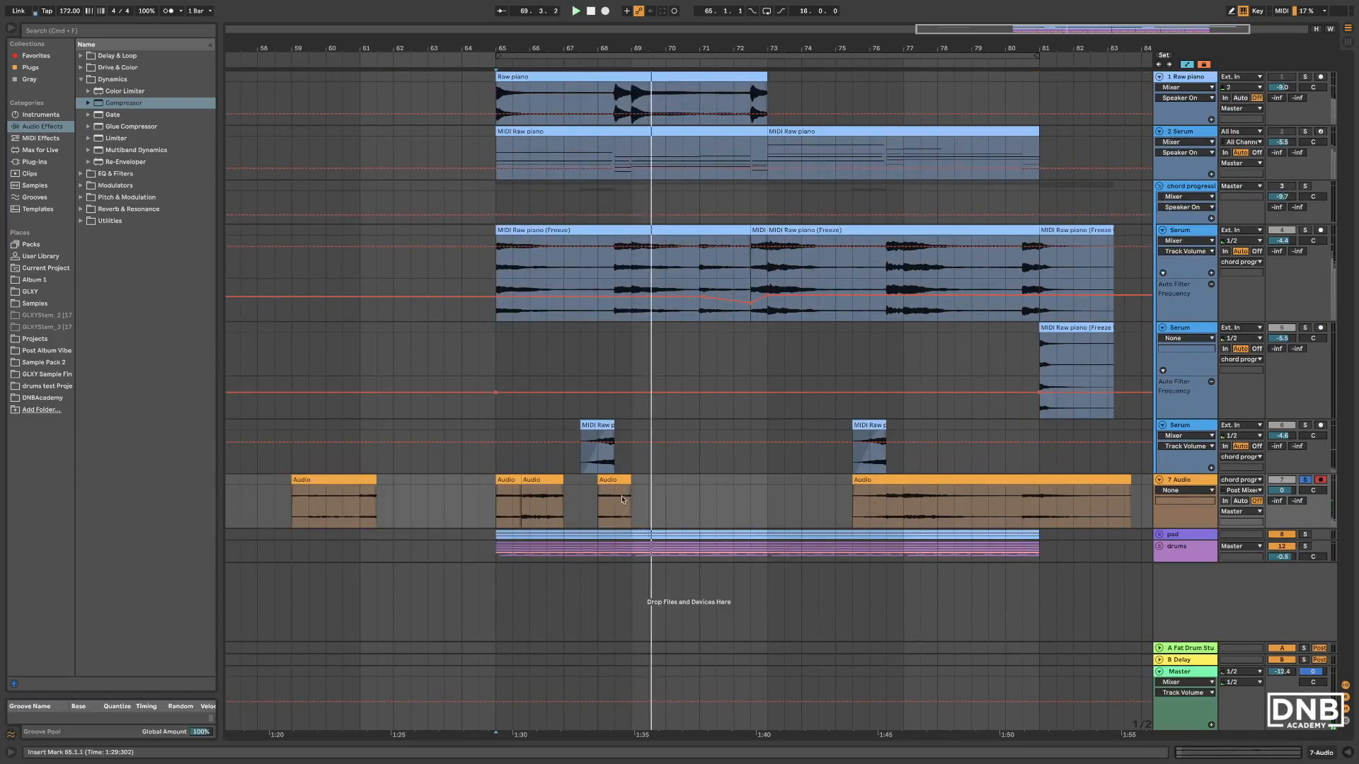
# Play the chopped pattern, extend the start of the remaining recording back to bar 73, and audition it from there.
pyautogui.press('space')
pyautogui.press('space')
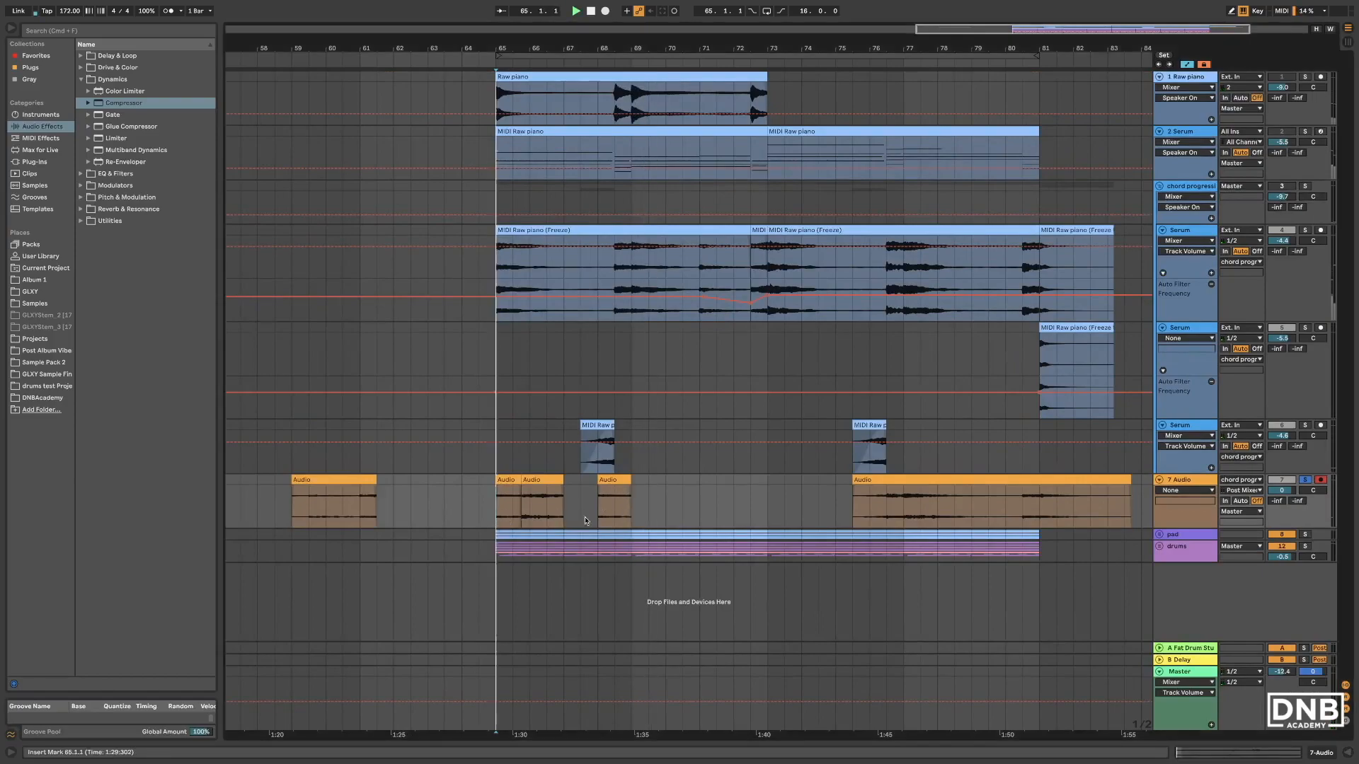
pyautogui.click(541, 480)
pyautogui.press('space')
pyautogui.moveTo(854, 492); pyautogui.dragTo(767, 496)
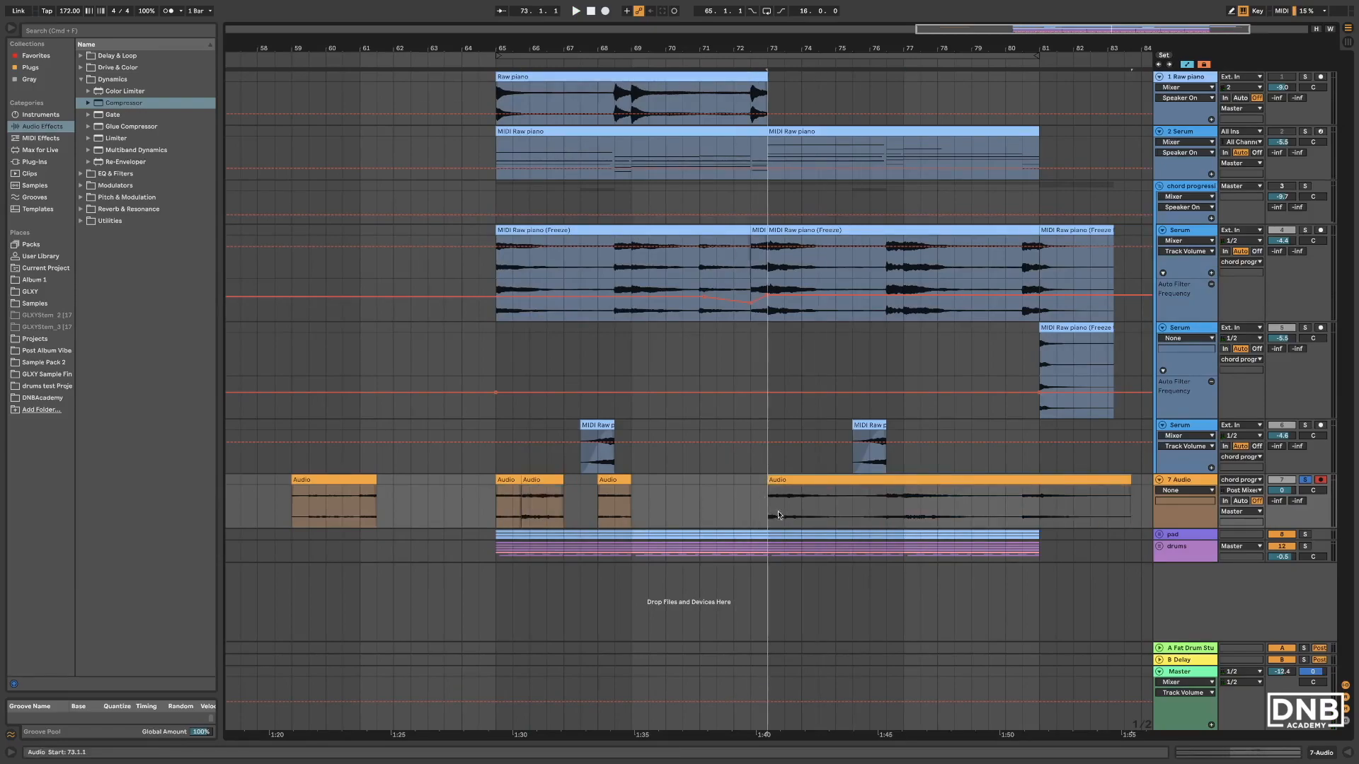
pyautogui.click(770, 522)
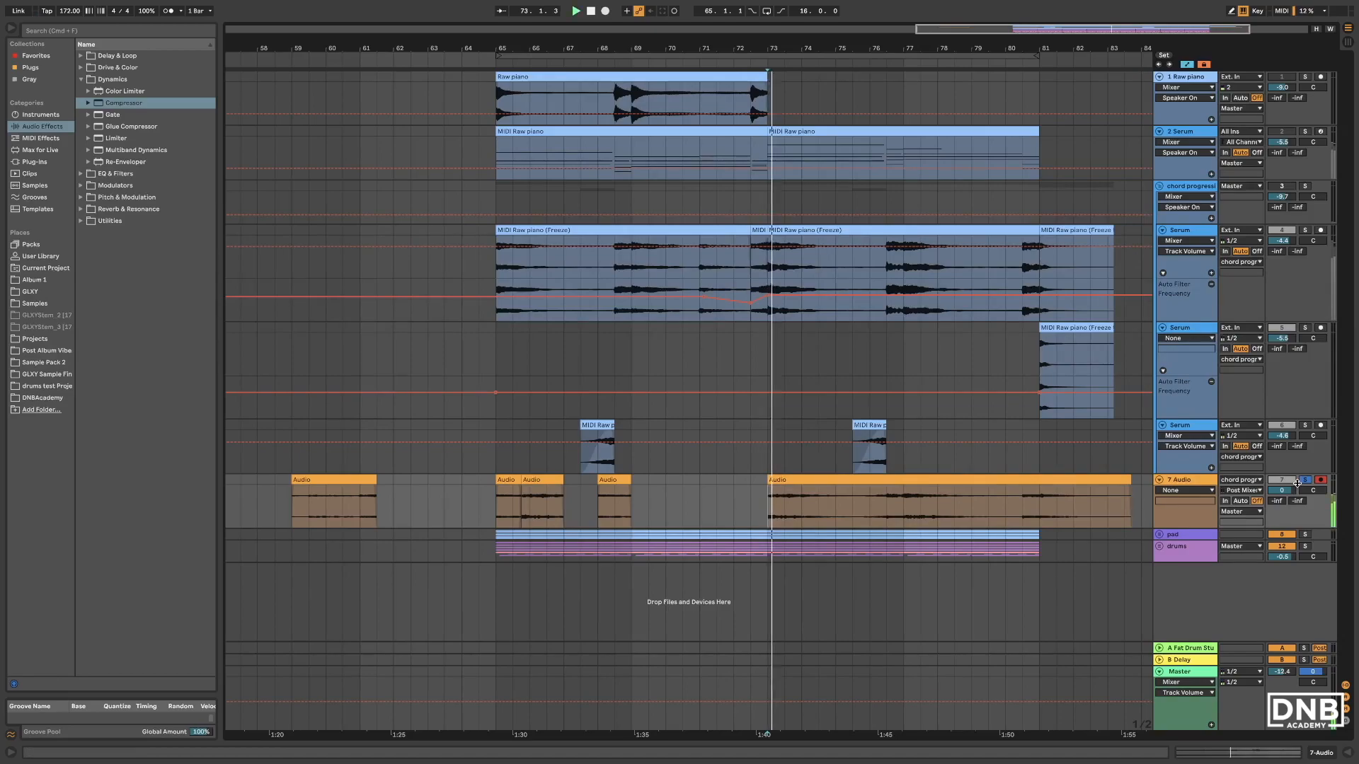
# Replace the bar 68 clip with the recording's one-bar section from bar 73, and set its pitch to -7 semitones.
pyautogui.moveTo(769, 495); pyautogui.dragTo(630, 487)
pyautogui.doubleClick(620, 481)
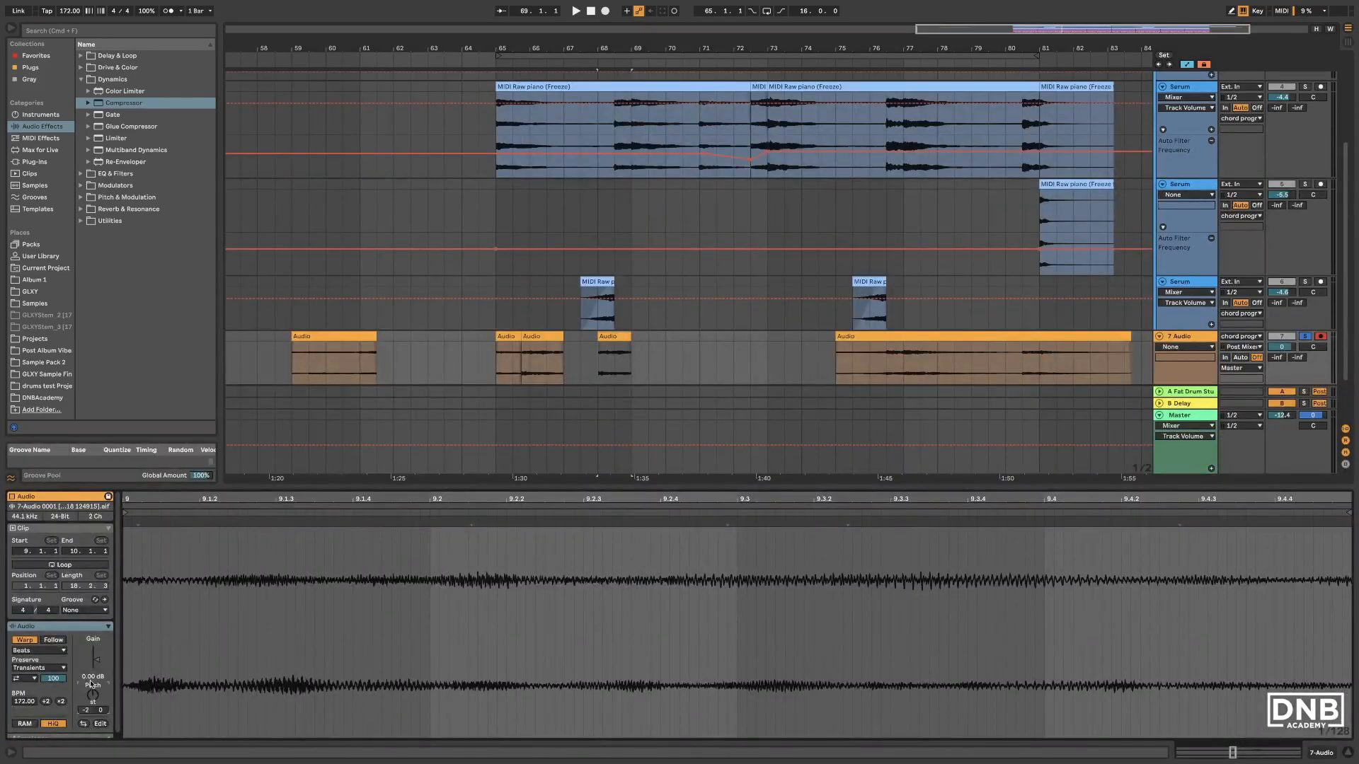
pyautogui.press('space')
pyautogui.press('space')
pyautogui.click(497, 359)
pyautogui.press('space')
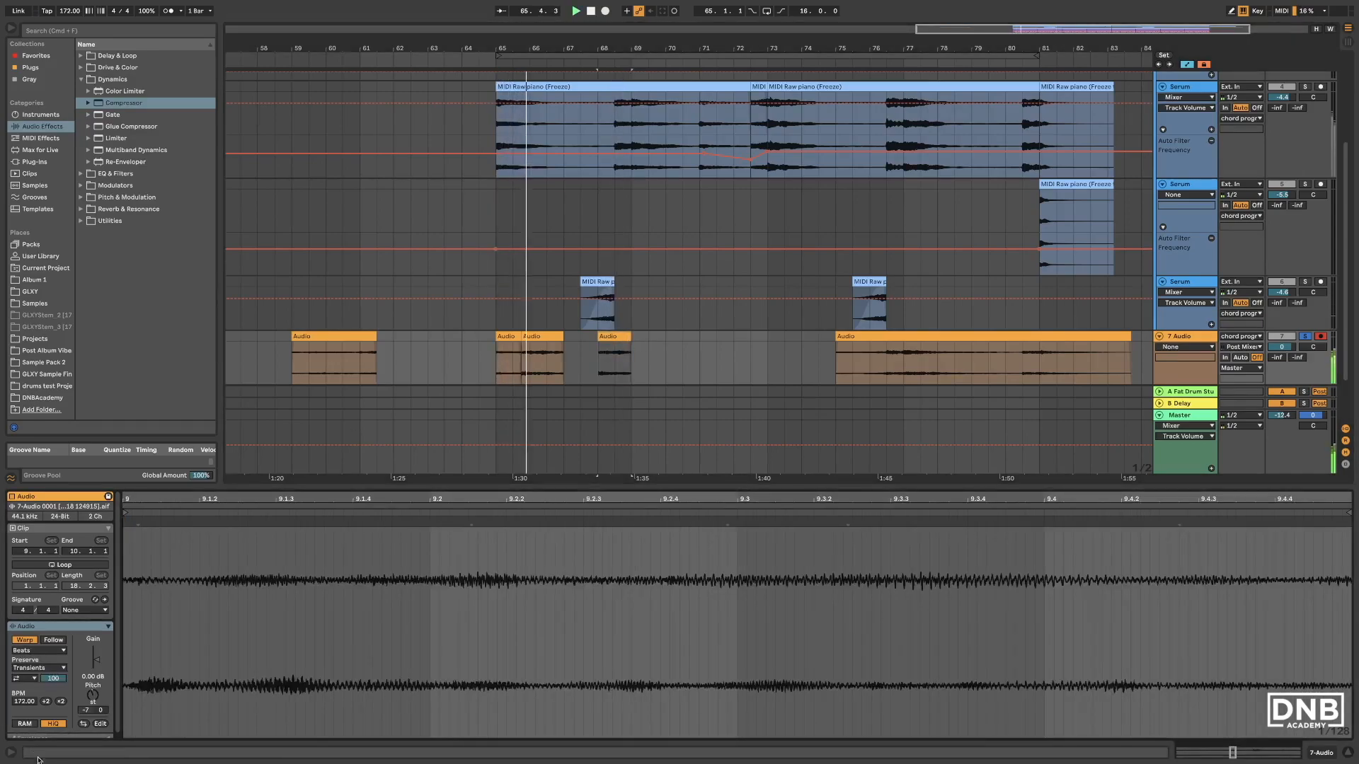
# Set the bar 68 clip's warp mode to Complex Pro with an envelope of 8.
pyautogui.click(39, 650)
pyautogui.click(34, 705)
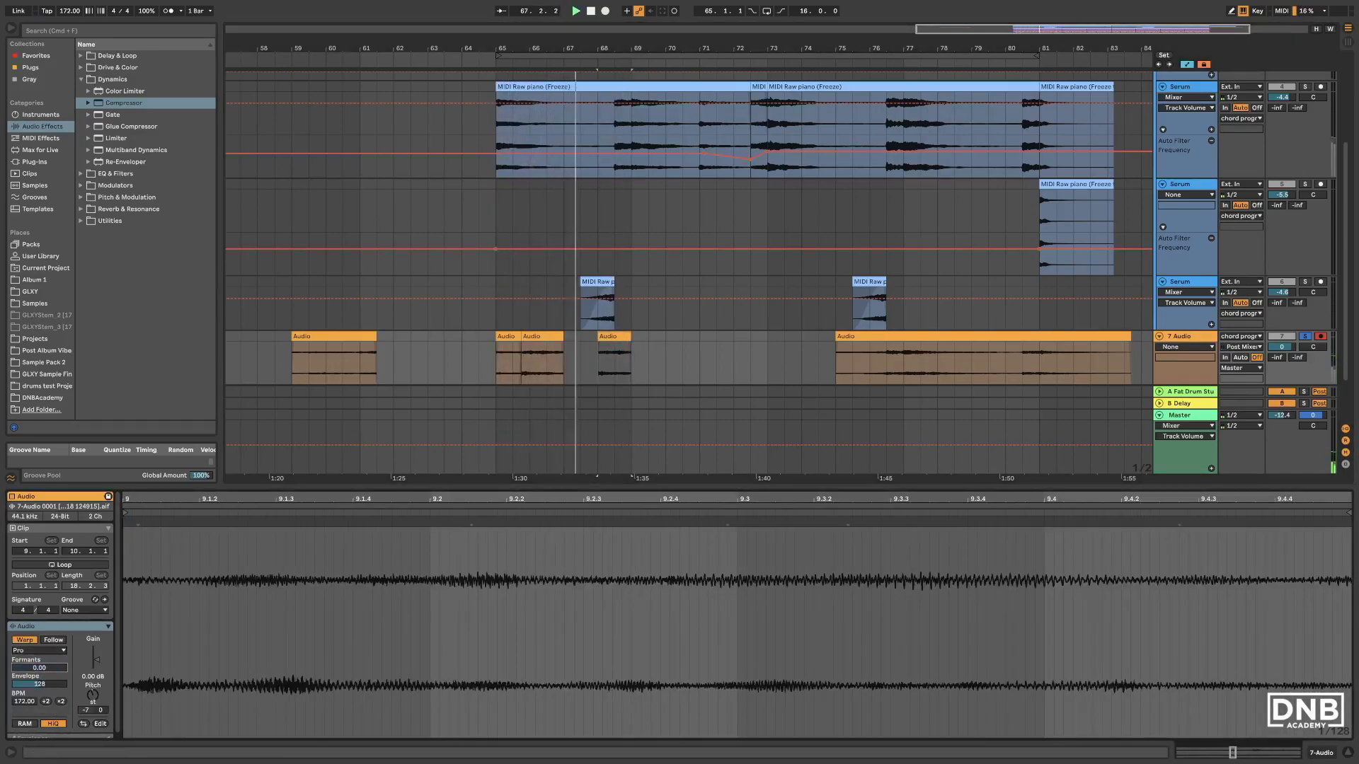
pyautogui.doubleClick(564, 486)
# Duplicate the audio pattern from bars 65 to 69 to start at bar 69, and set the copy's last clip to +5 semitones.
pyautogui.moveTo(490, 521); pyautogui.dragTo(630, 521)
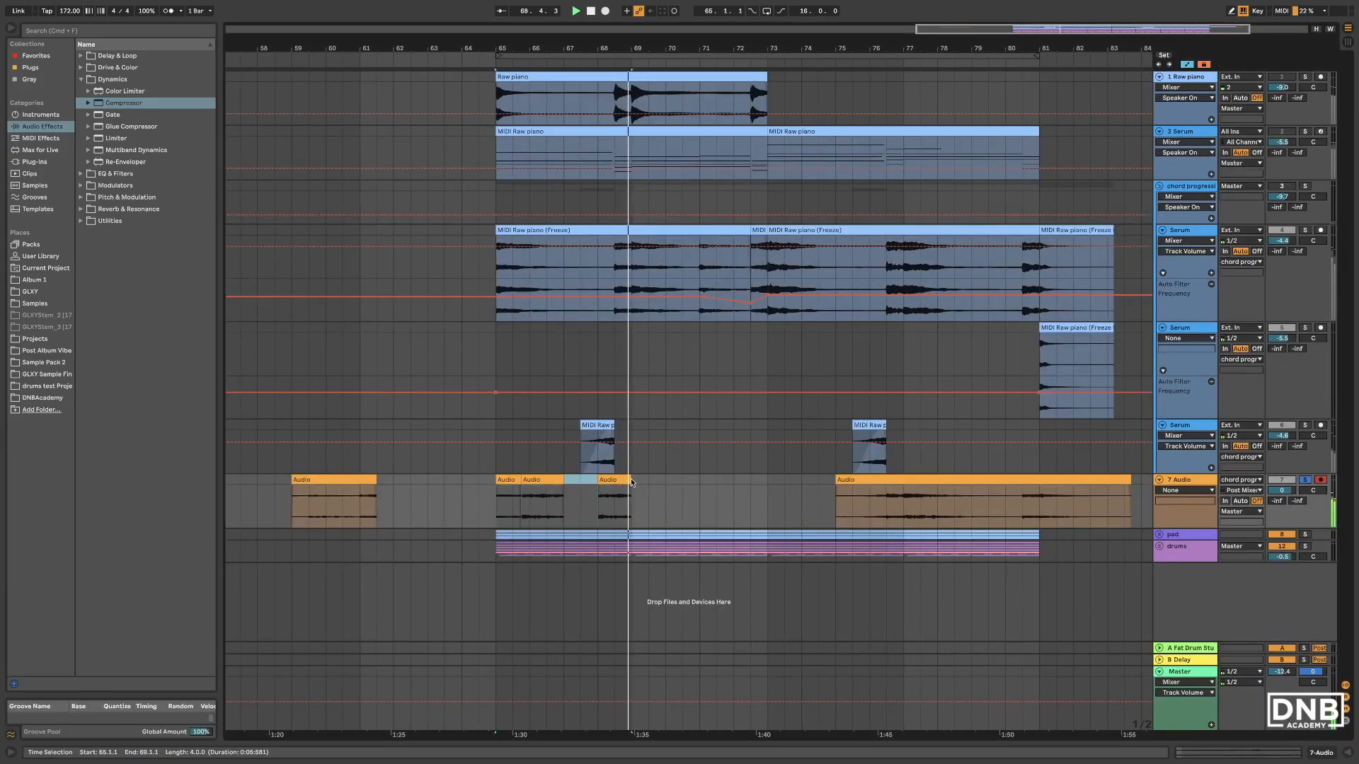
pyautogui.hotkey('ctrl', 'd')
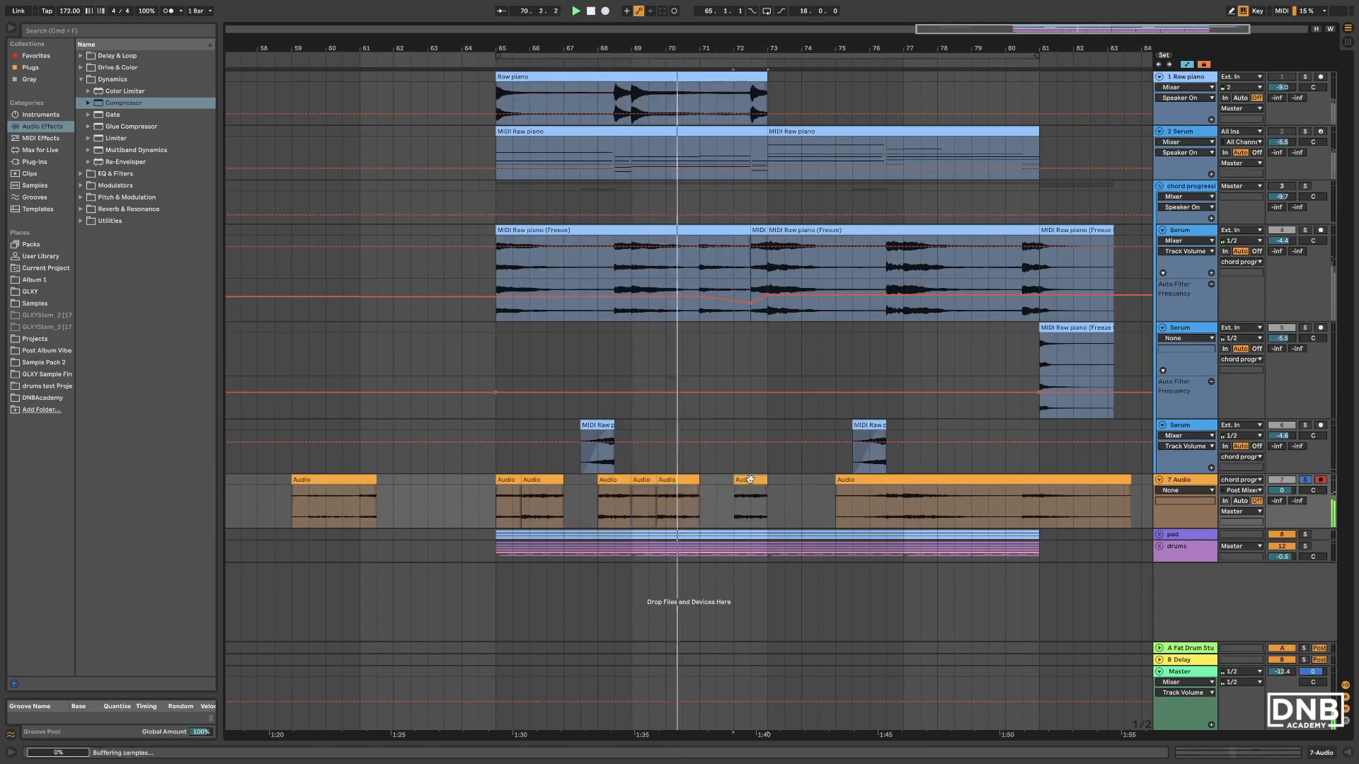
pyautogui.doubleClick(685, 508)
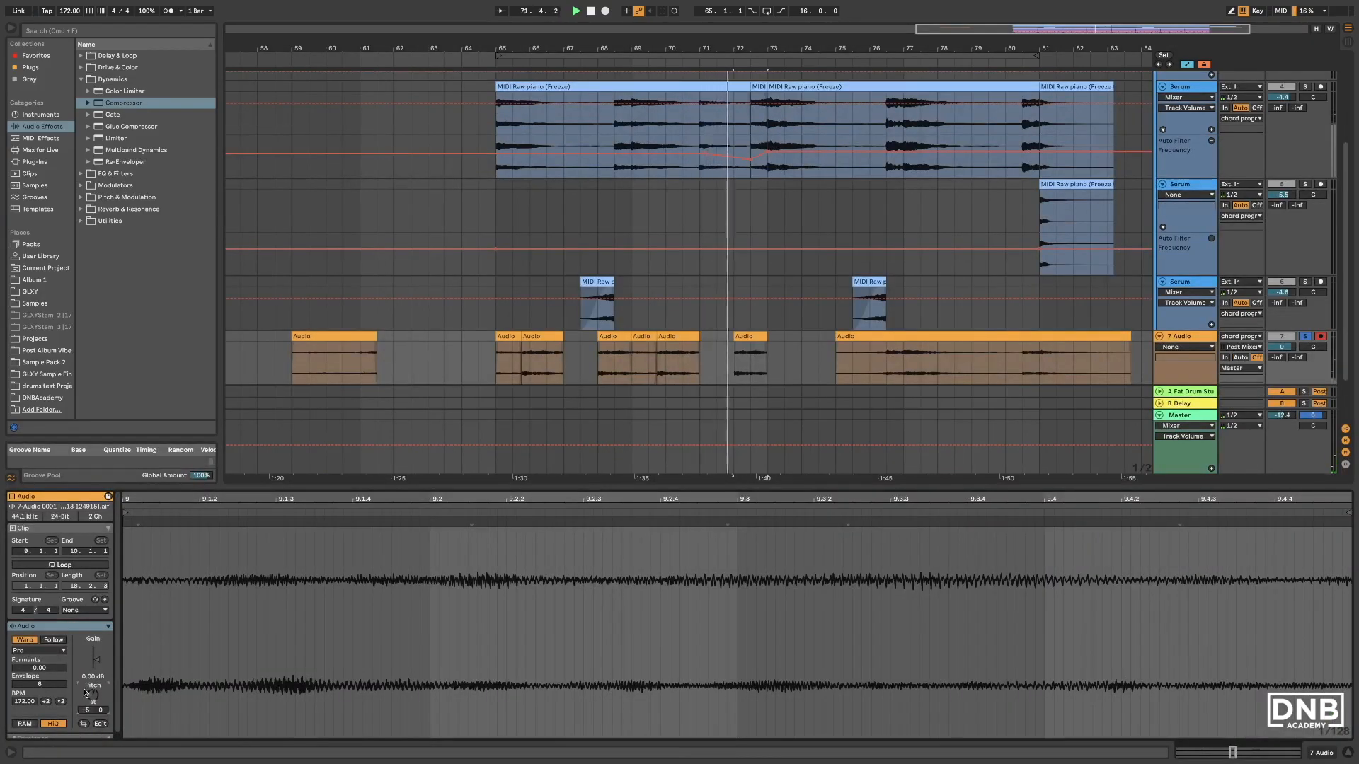
pyautogui.press('super+alt+l')
# Loop the audio pattern from bar 65 to bar 73 and play it.
pyautogui.moveTo(488, 517); pyautogui.dragTo(766, 483)
pyautogui.press('super+l')
pyautogui.press('space')
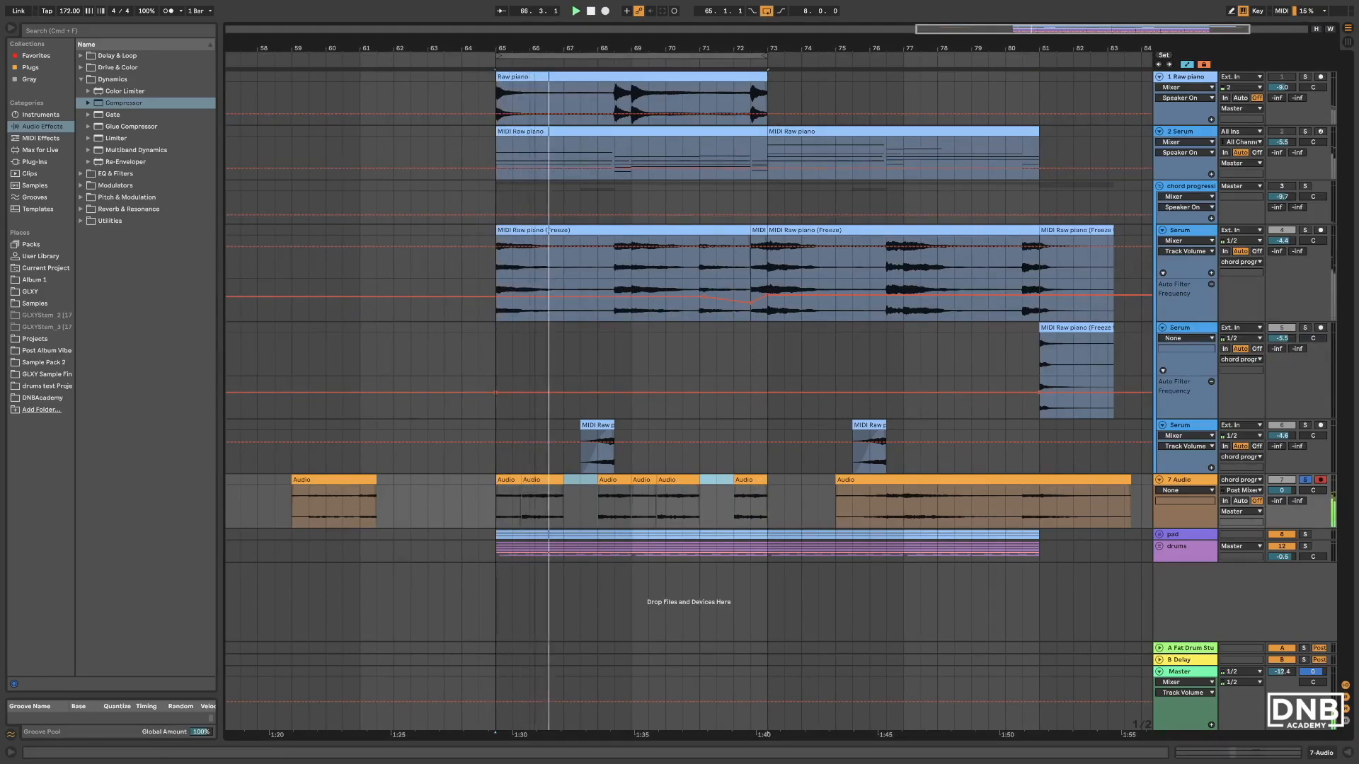
# Delete the leftover audio clips before bar 65 and from bar 75 onward.
pyautogui.press('-')
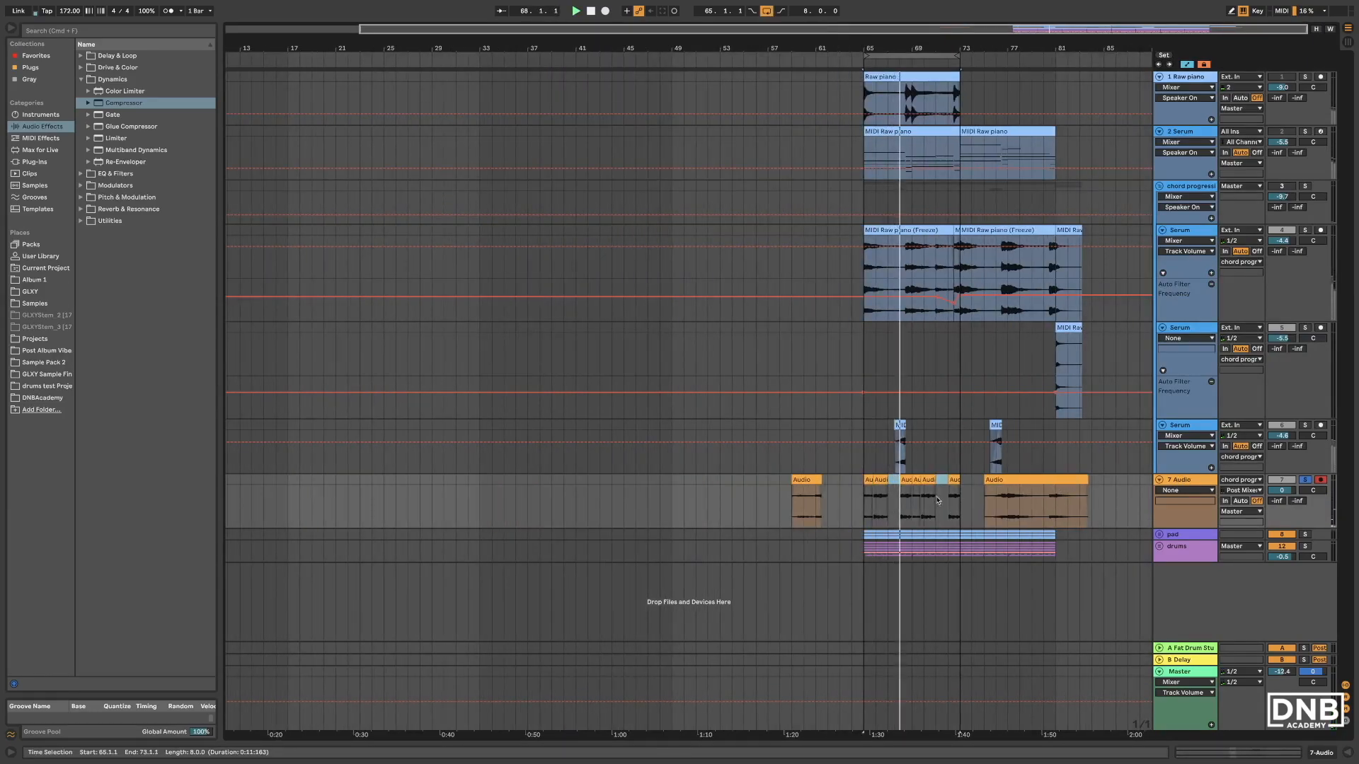
pyautogui.click(805, 480)
pyautogui.press('Delete')
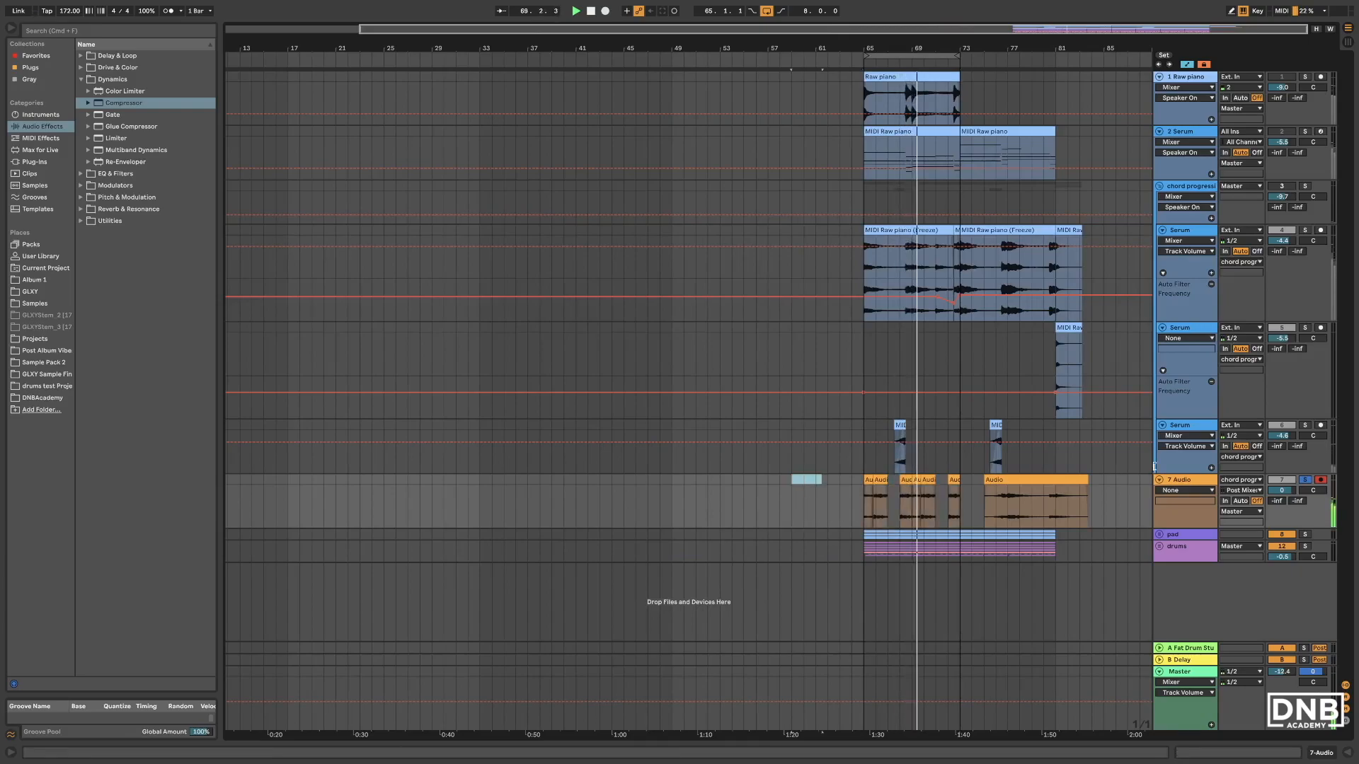
pyautogui.click(1013, 481)
pyautogui.press('Delete')
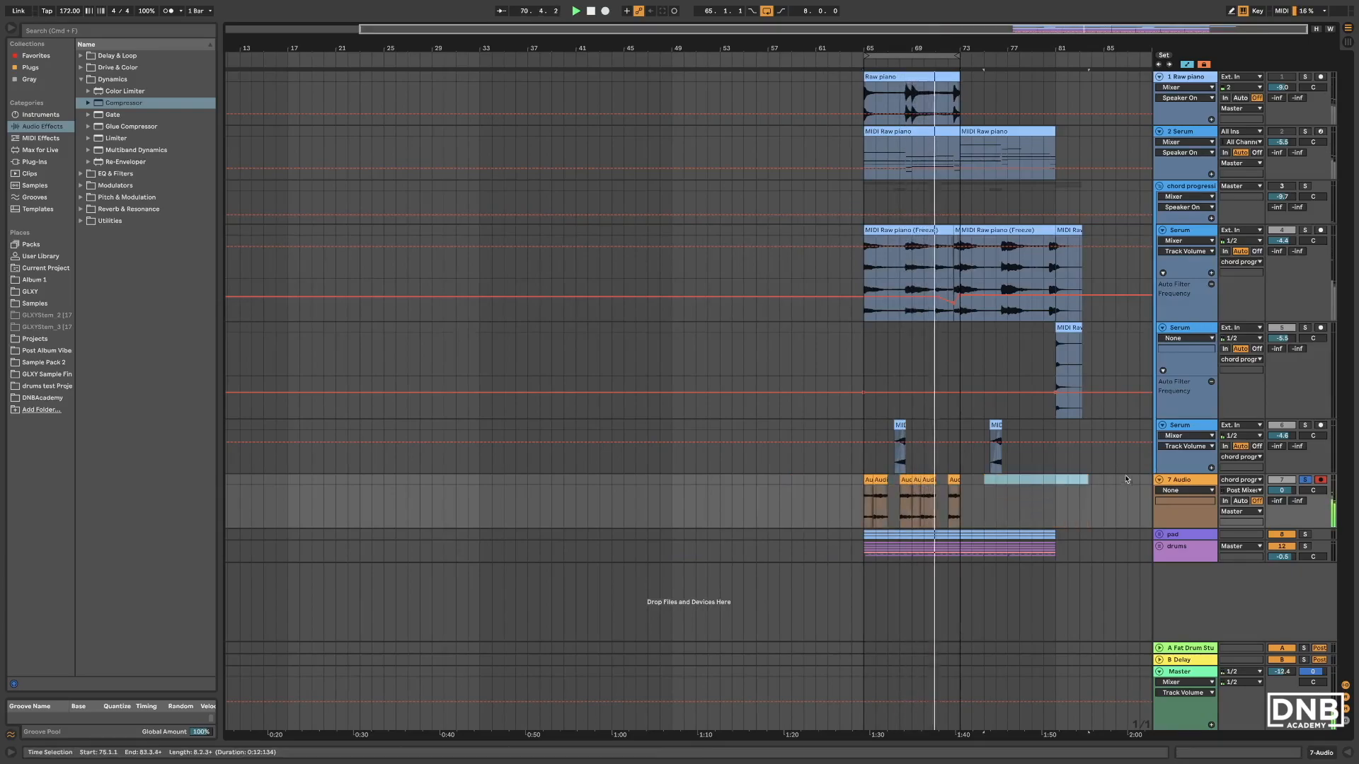
# Add an Auto Filter to the 7 Audio track.
pyautogui.click(1187, 481)
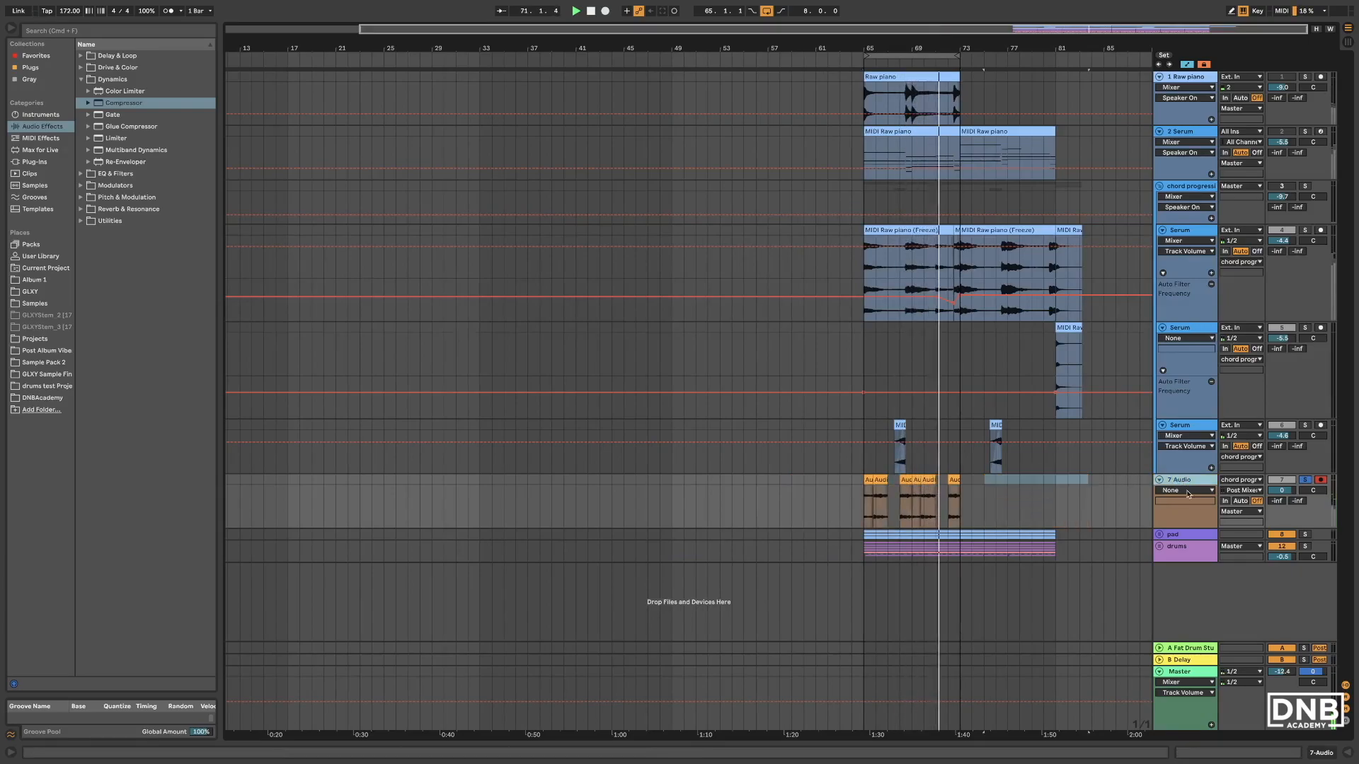
pyautogui.moveTo(852, 33); pyautogui.dragTo(368, 188)
pyautogui.click(81, 79)
pyautogui.click(81, 90)
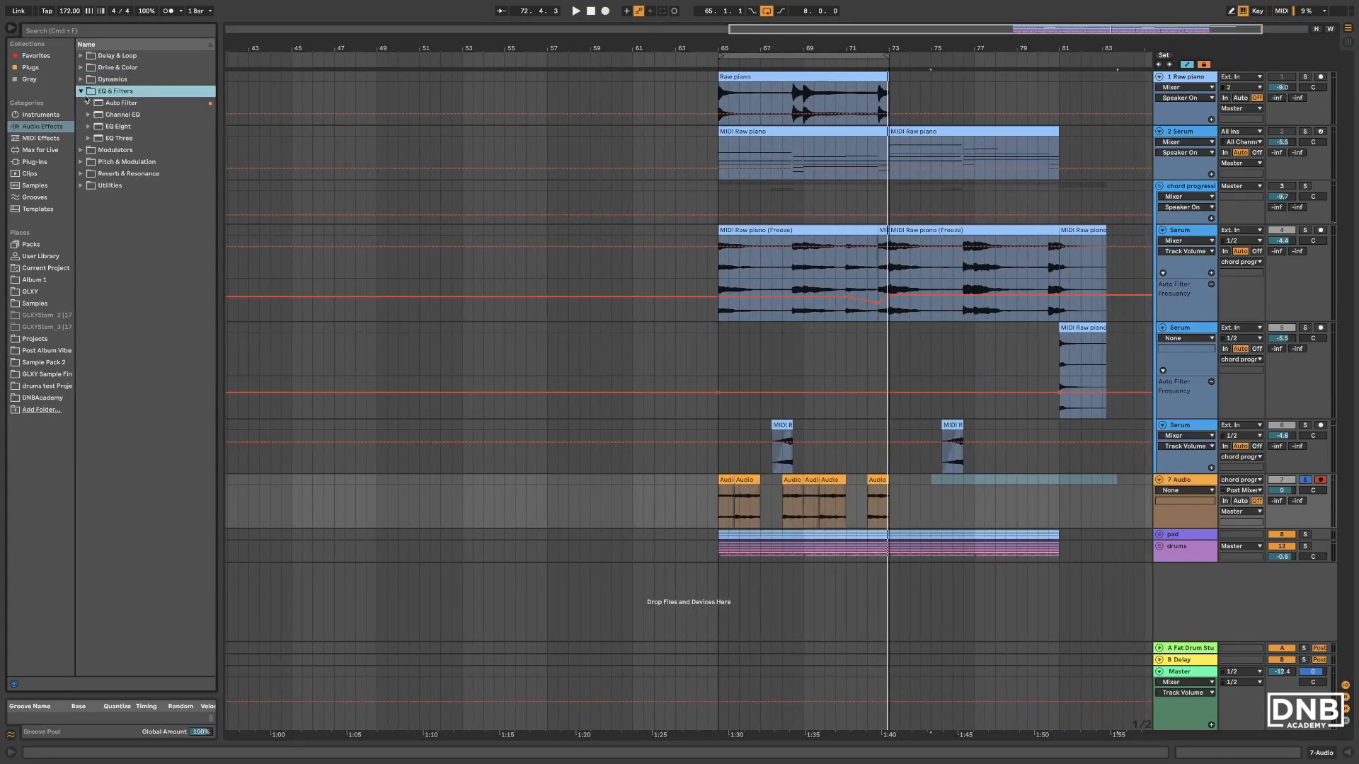
pyautogui.doubleClick(111, 103)
pyautogui.scroll(-2, 692, 516)
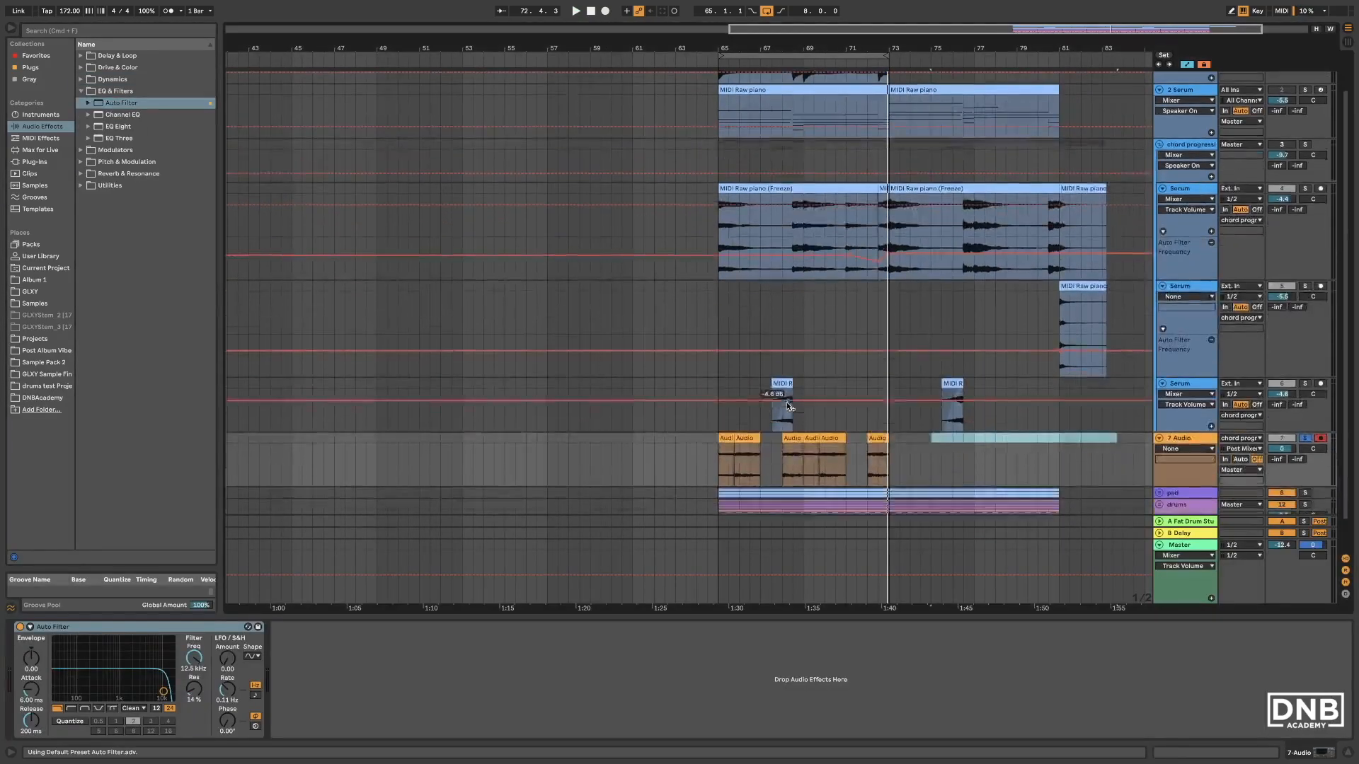
# Insert an Amp before the Auto Filter with Dual output, Treble 4.44, Presence 4.37 and Dry/Wet 68.3 %.
pyautogui.click(90, 67)
pyautogui.moveTo(113, 79); pyautogui.dragTo(69, 678)
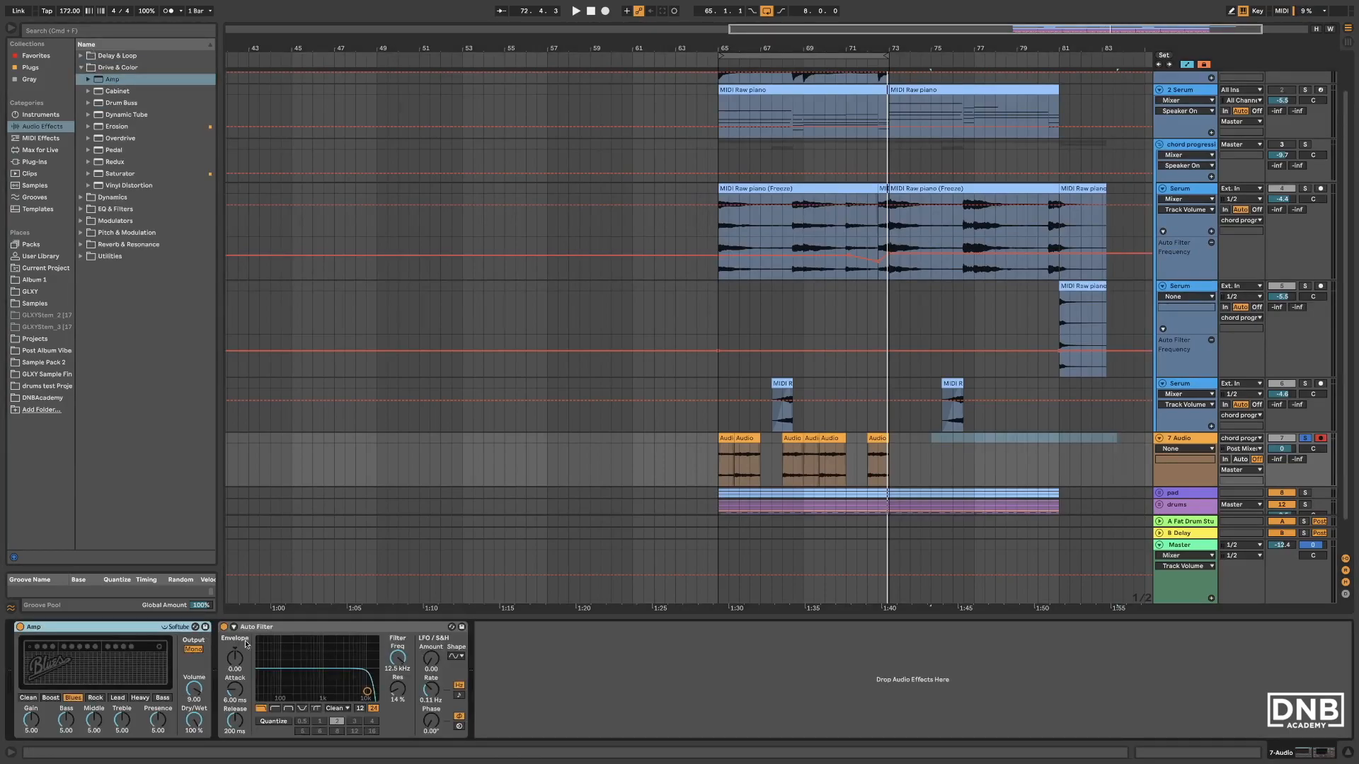
pyautogui.click(198, 651)
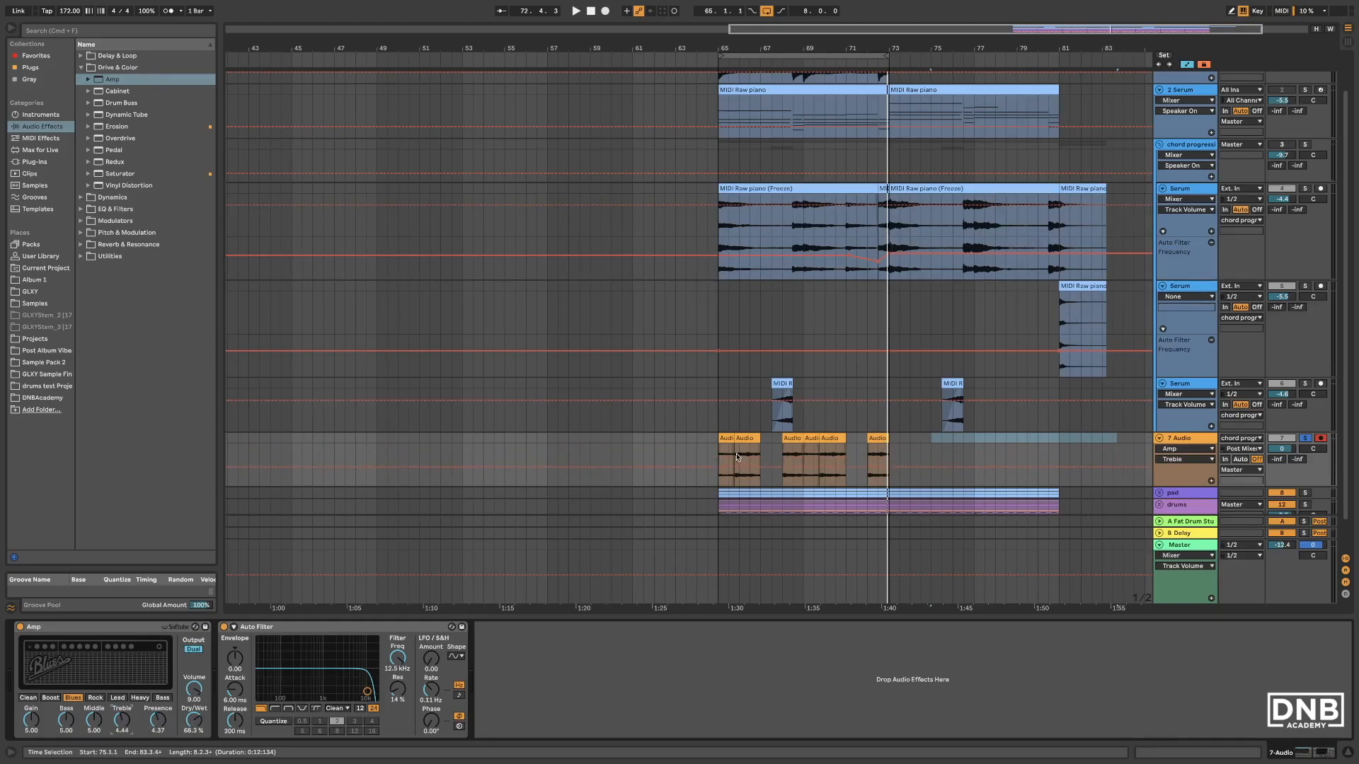
# Play the pattern with the Auto Filter bypassed, and re-enable the filter with its frequency at 19.9 kHz.
pyautogui.press('space')
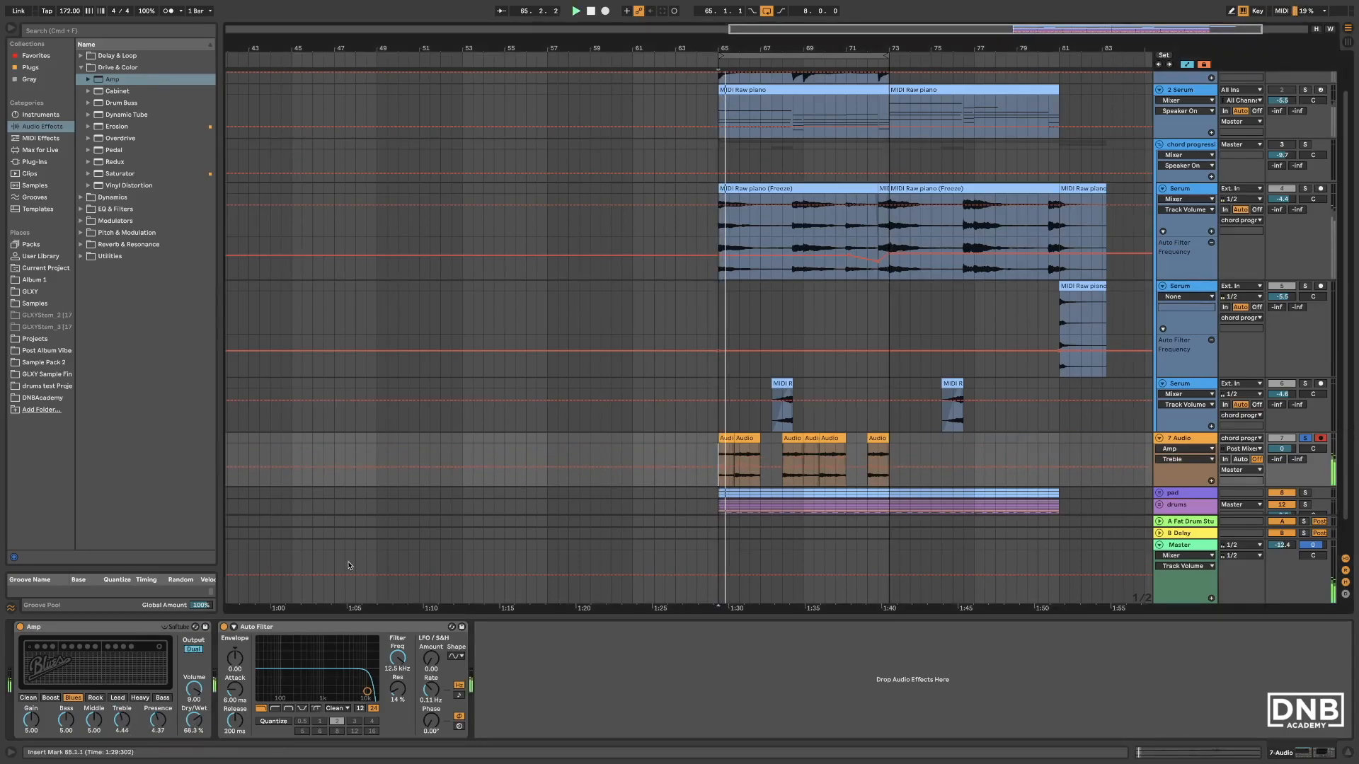
pyautogui.click(224, 627)
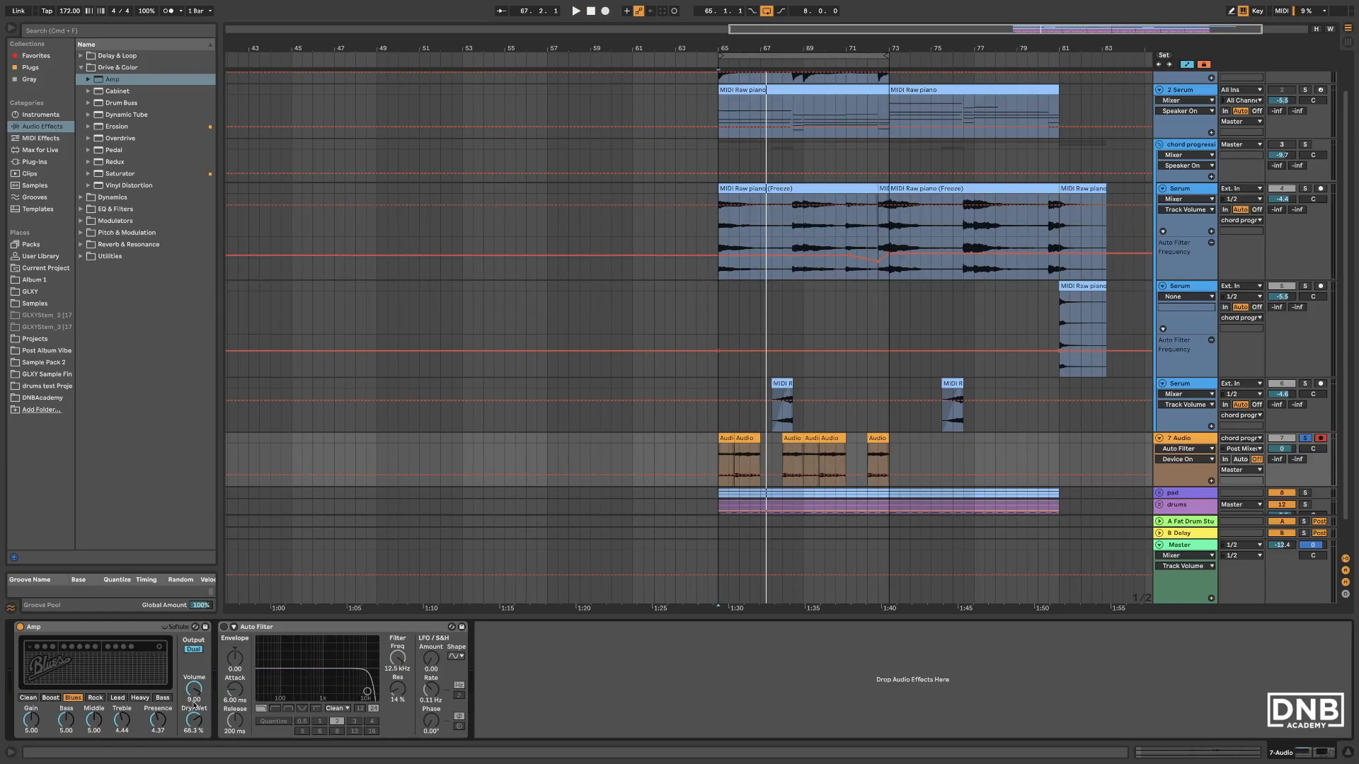
pyautogui.press('space')
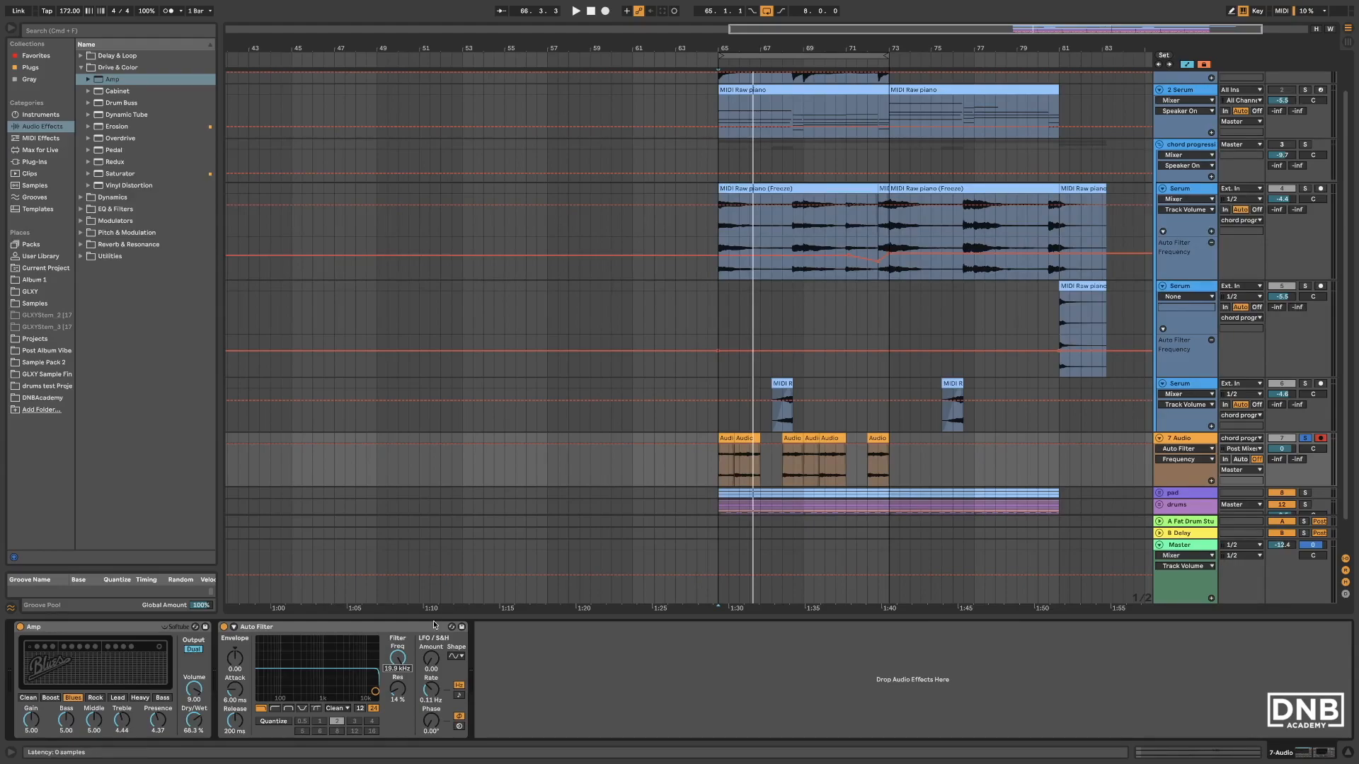
# Draw curved Auto Filter frequency automation falling across each of the two audio clips between bars 65 and 67.
pyautogui.scroll(-1, 706, 433)
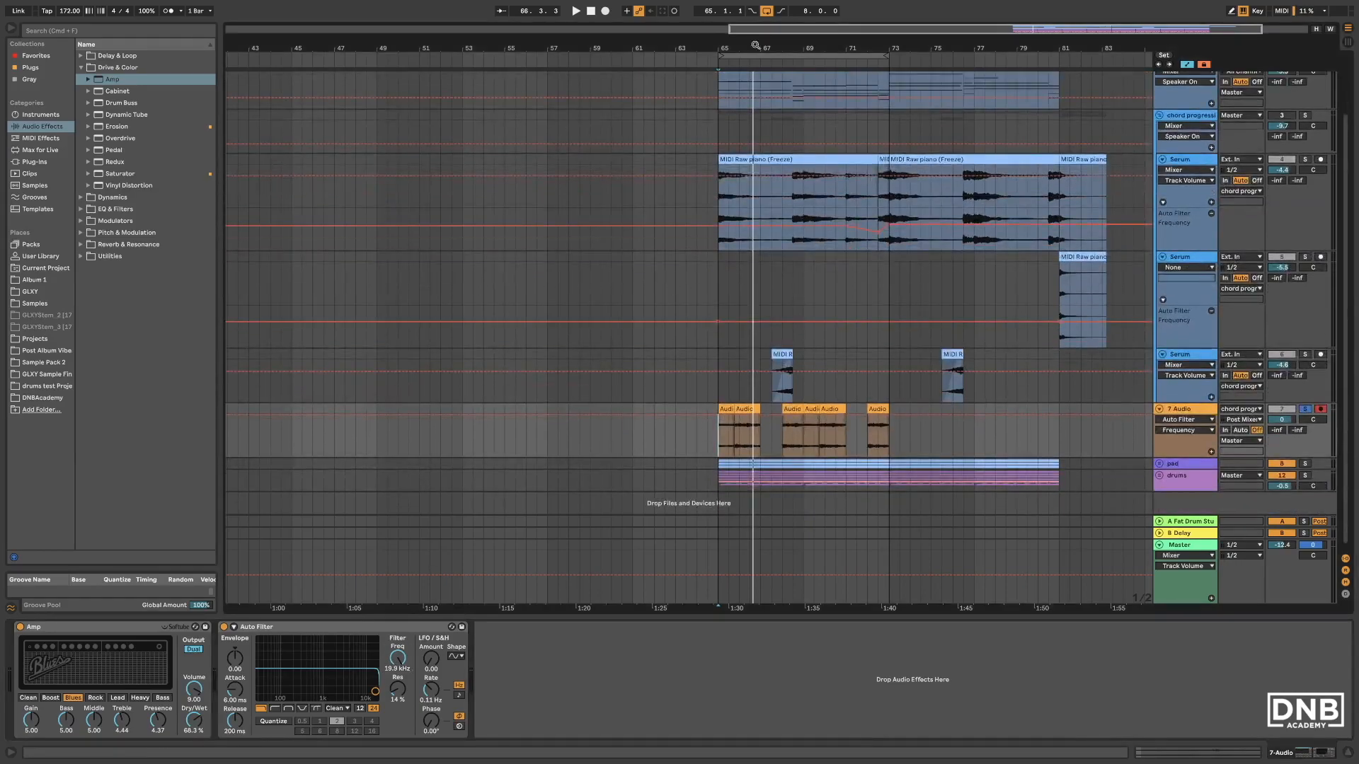
pyautogui.moveTo(756, 44); pyautogui.dragTo(757, 141)
pyautogui.moveTo(595, 420); pyautogui.dragTo(647, 446)
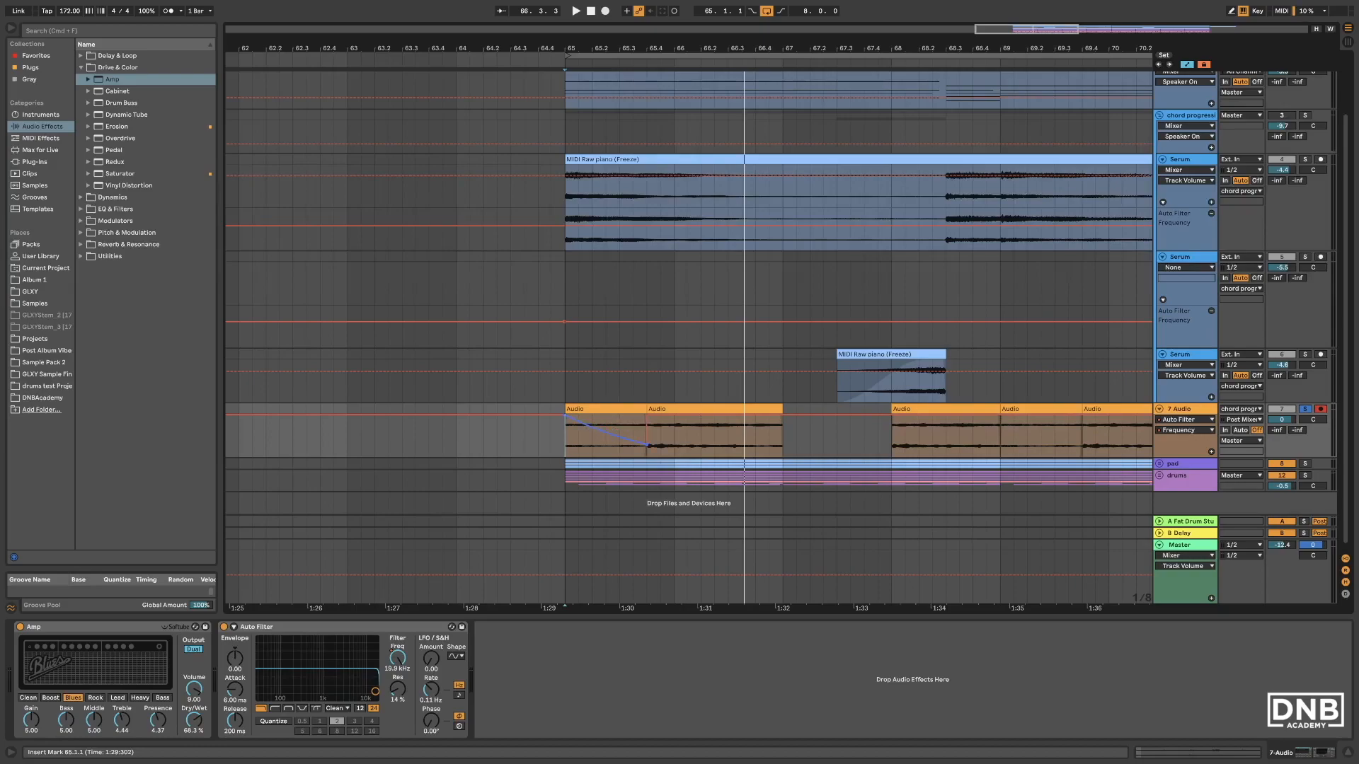
pyautogui.moveTo(781, 419); pyautogui.dragTo(782, 445)
pyautogui.press('space')
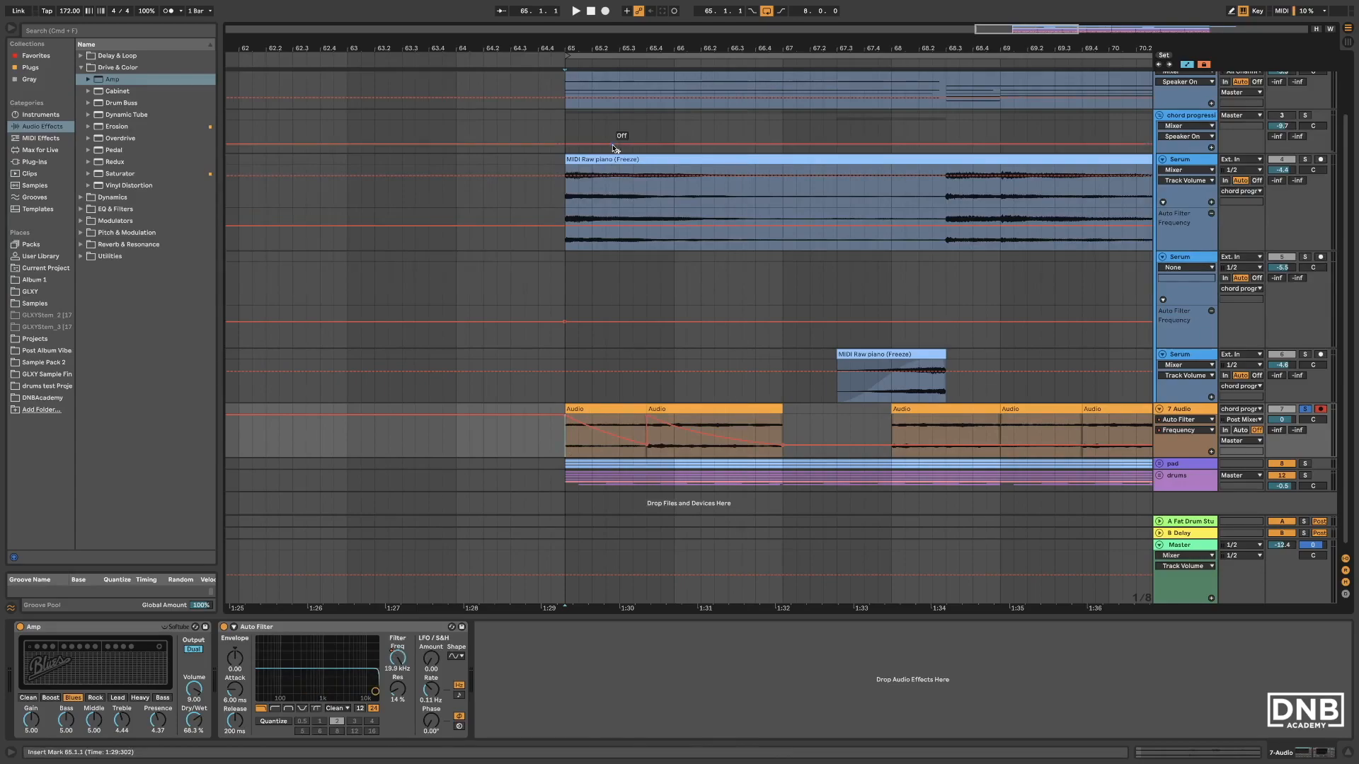
pyautogui.press('space')
# Add the falling Auto Filter frequency sweep to the clip at bar 68, and play the pattern.
pyautogui.moveTo(642, 49); pyautogui.dragTo(548, 17)
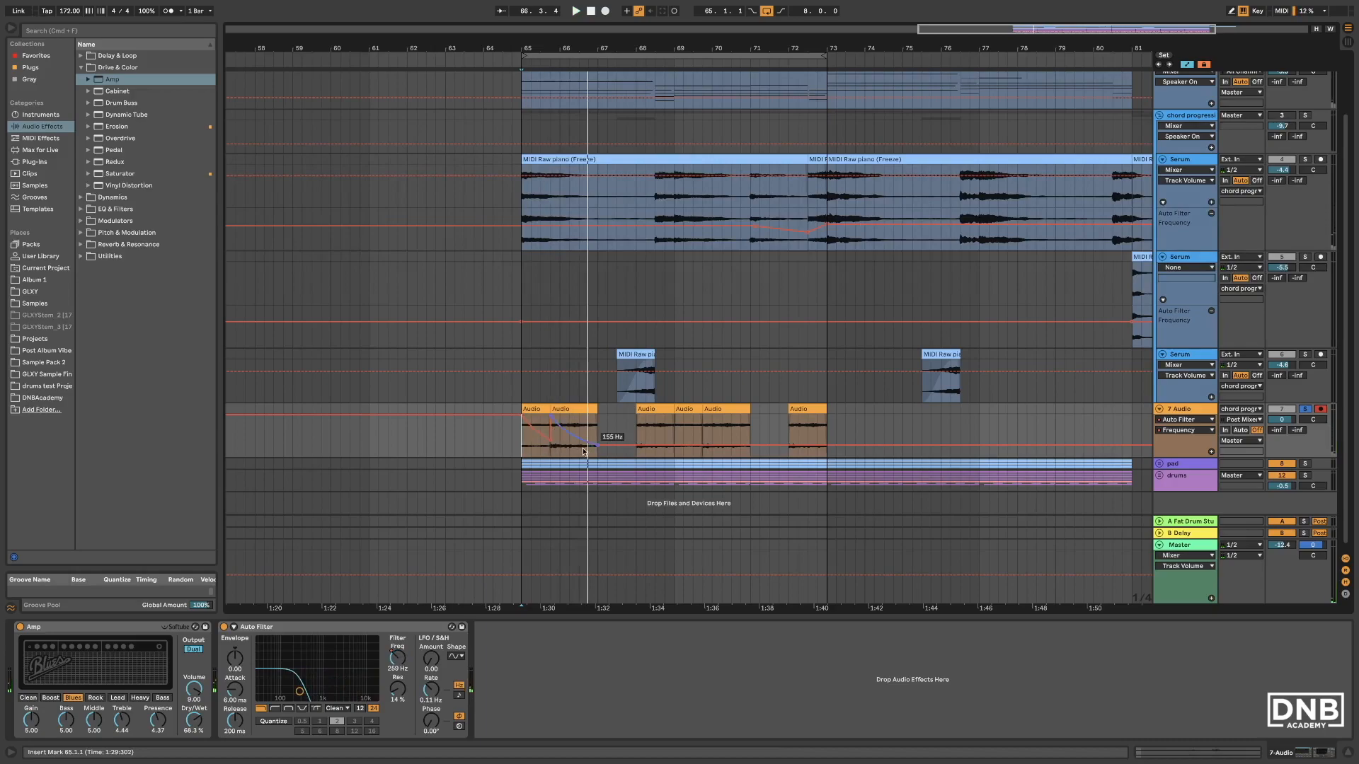
pyautogui.press('space')
pyautogui.moveTo(598, 445); pyautogui.dragTo(669, 446)
pyautogui.click(636, 442)
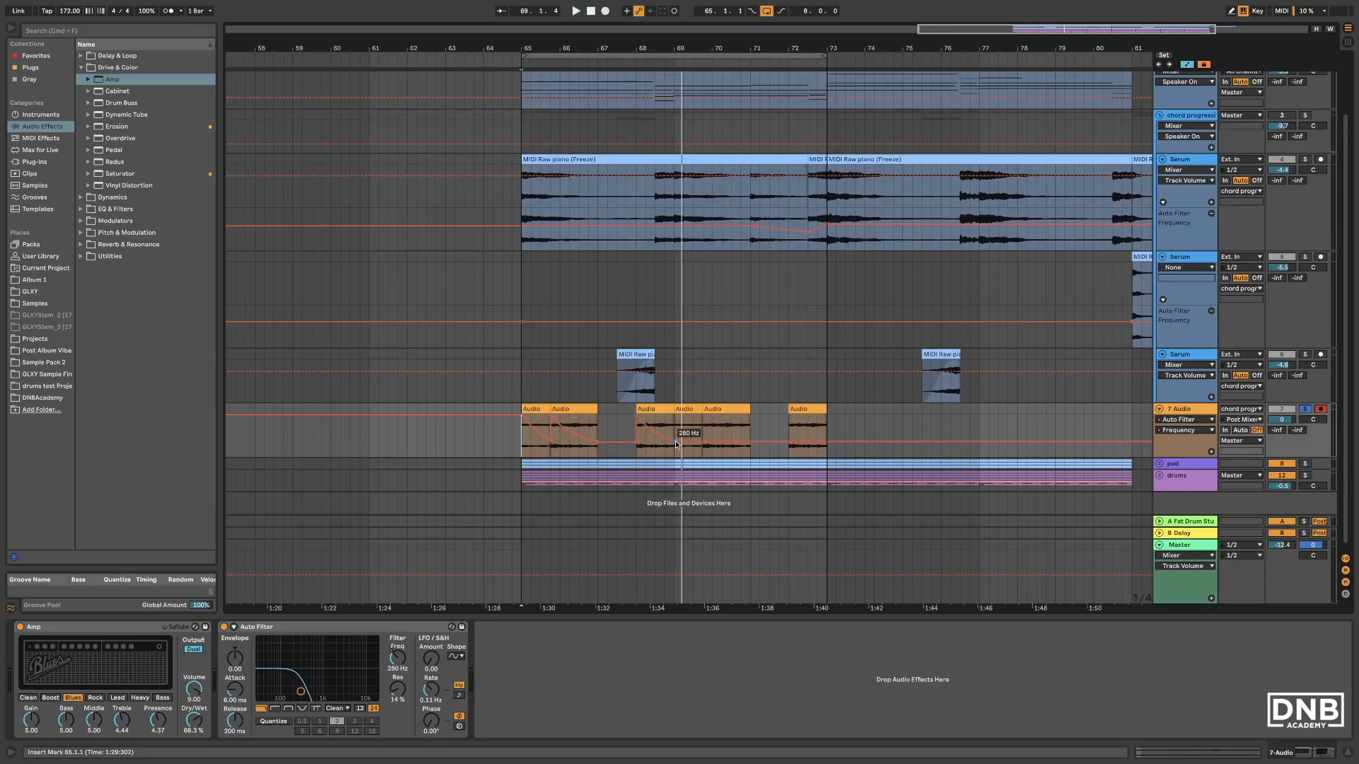
# Show the Auto Filter frequency automation in its own lane and duplicate the four bars of sweeps from bar 65 across bars 69 to 73.
pyautogui.click(1211, 451)
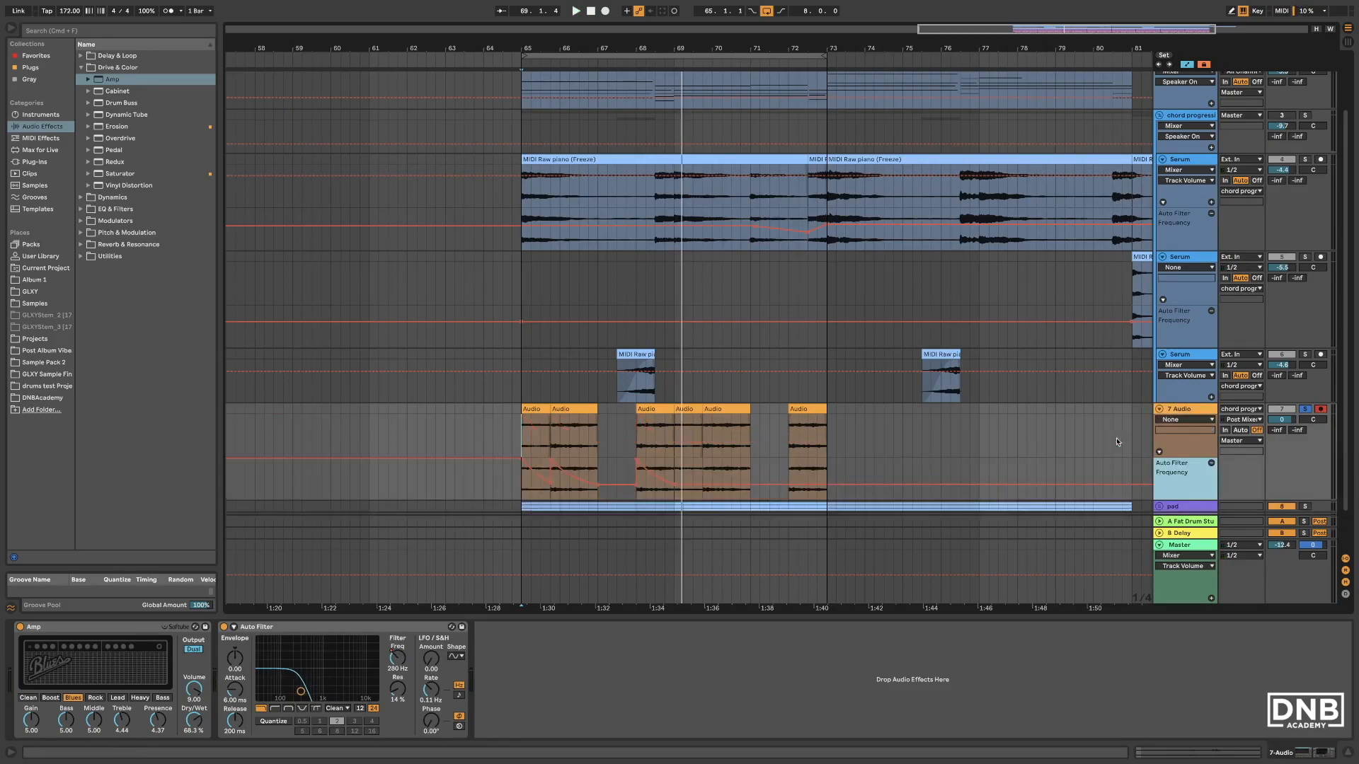
pyautogui.scroll(-1, 516, 461)
pyautogui.moveTo(518, 460); pyautogui.dragTo(703, 465)
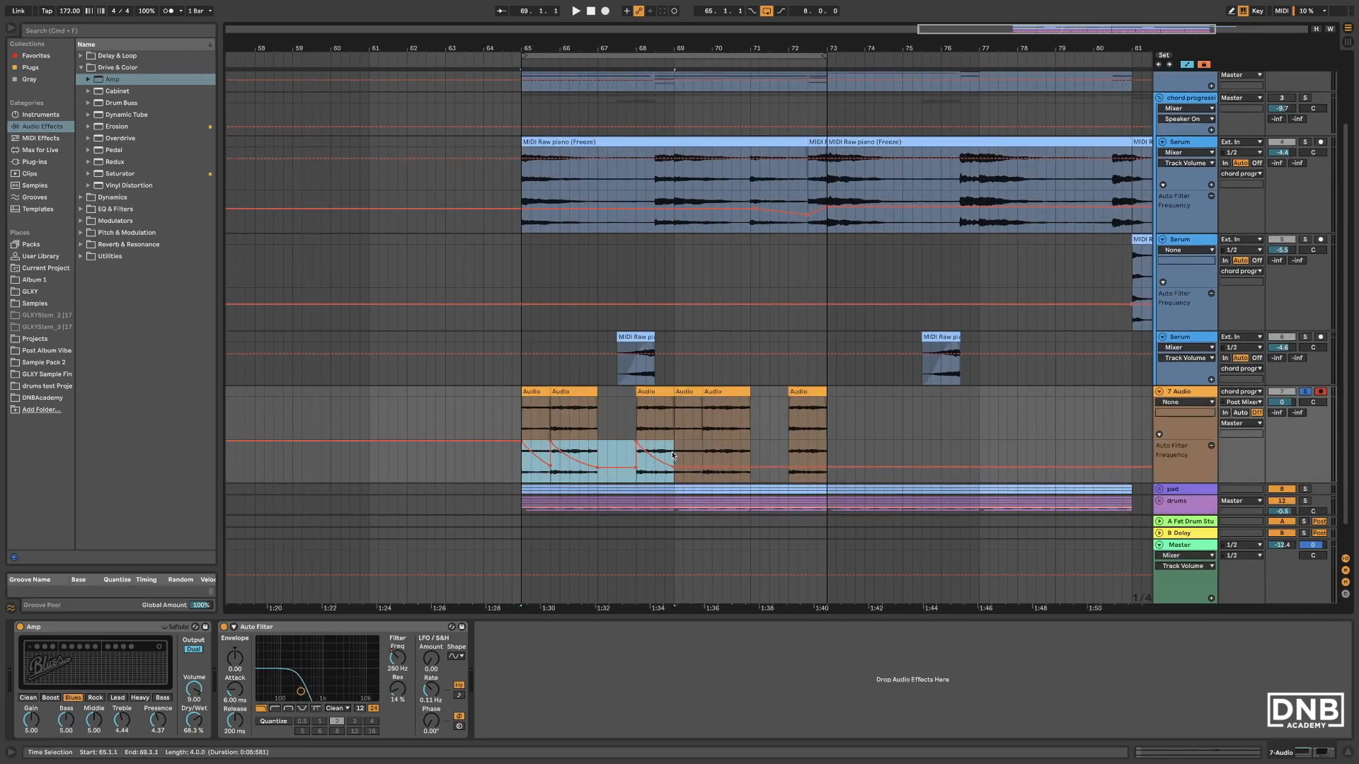
pyautogui.press('super+d')
pyautogui.click(873, 447)
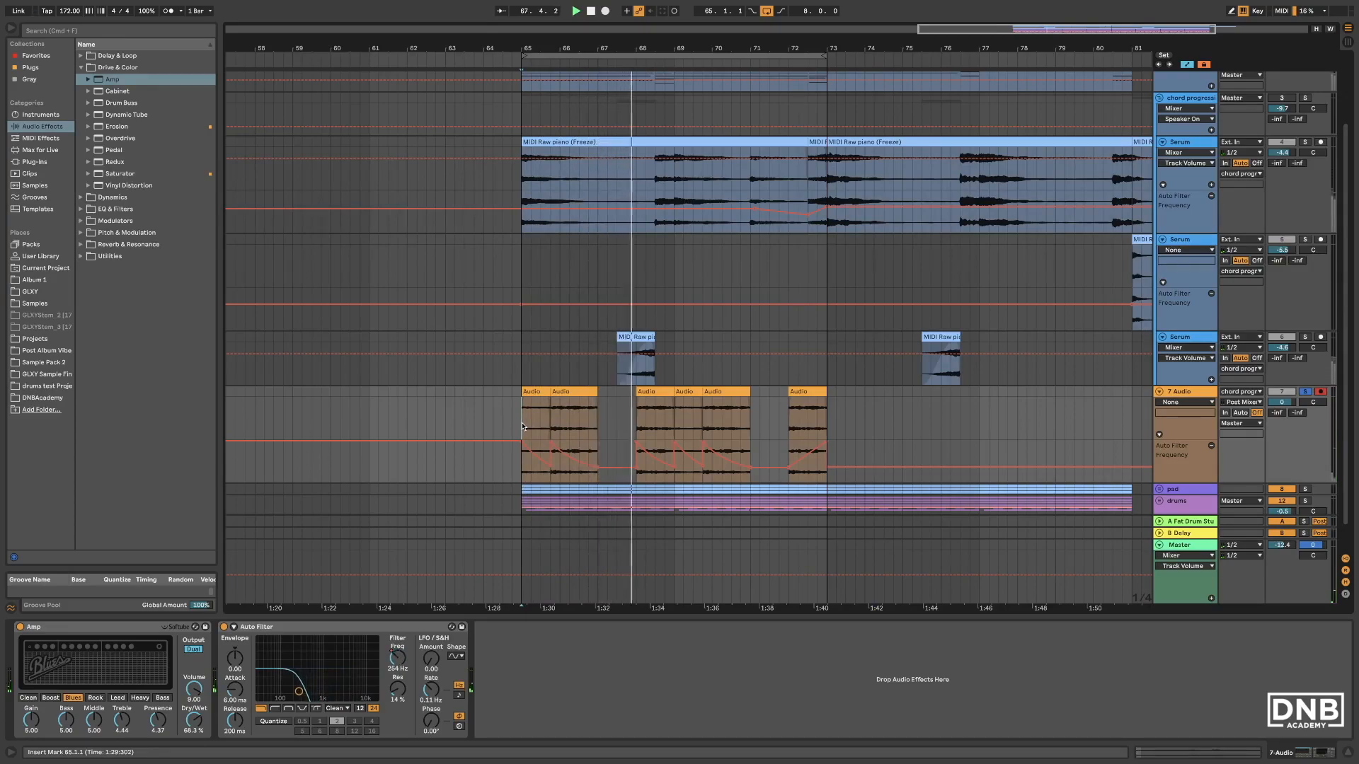
# Fold the chord progression group and adjust the filter frequency automation point at bar 72 to about 343 Hz.
pyautogui.click(1160, 98)
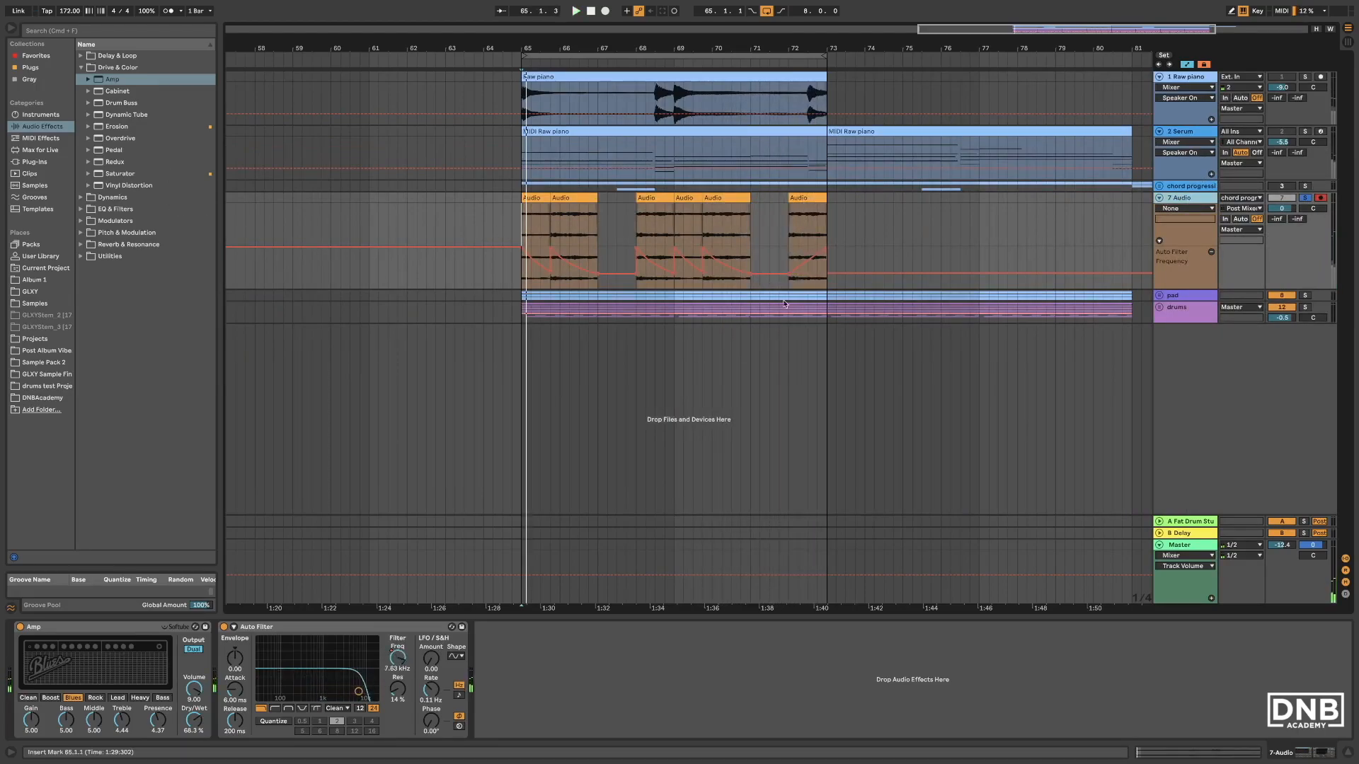
pyautogui.moveTo(788, 274); pyautogui.dragTo(787, 272)
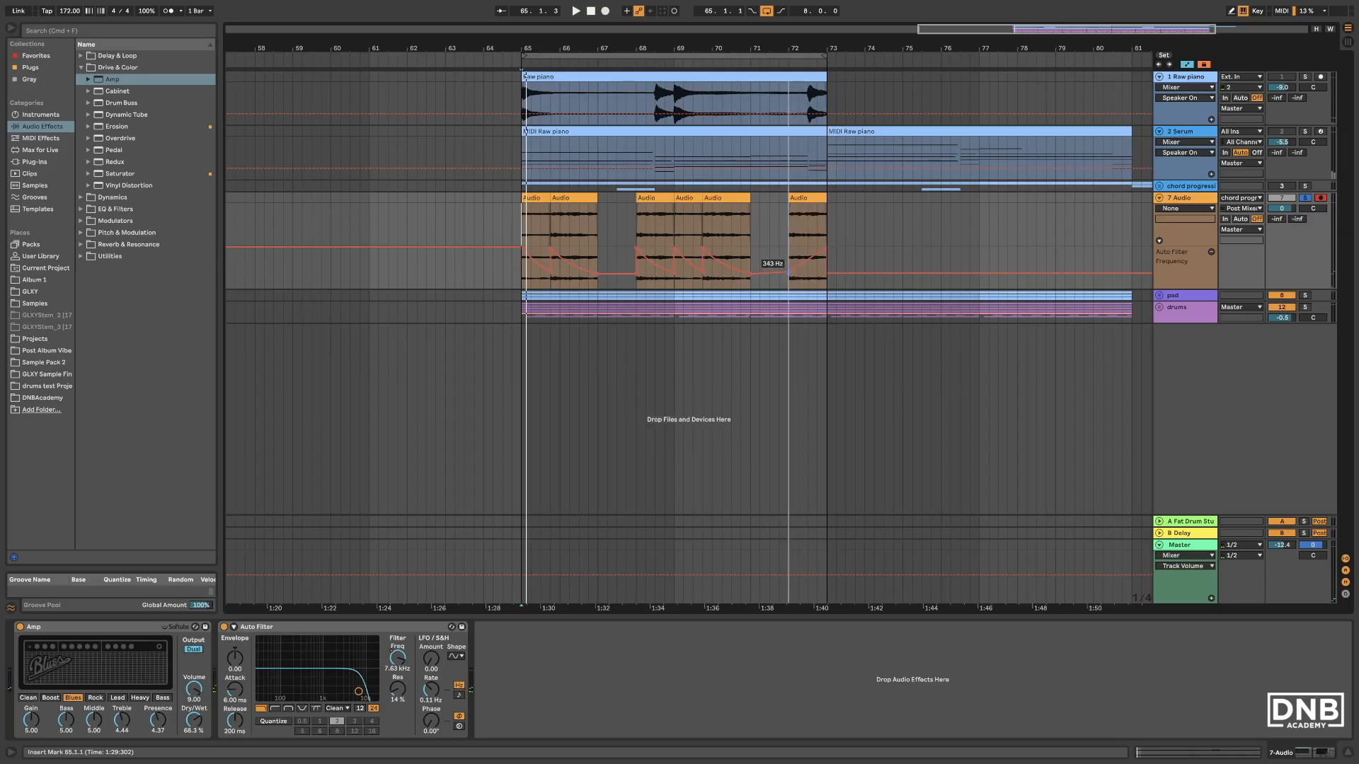
# Add a Delay from the Delay & Loop effects after the Auto Filter on the audio track.
pyautogui.click(82, 67)
pyautogui.click(82, 90)
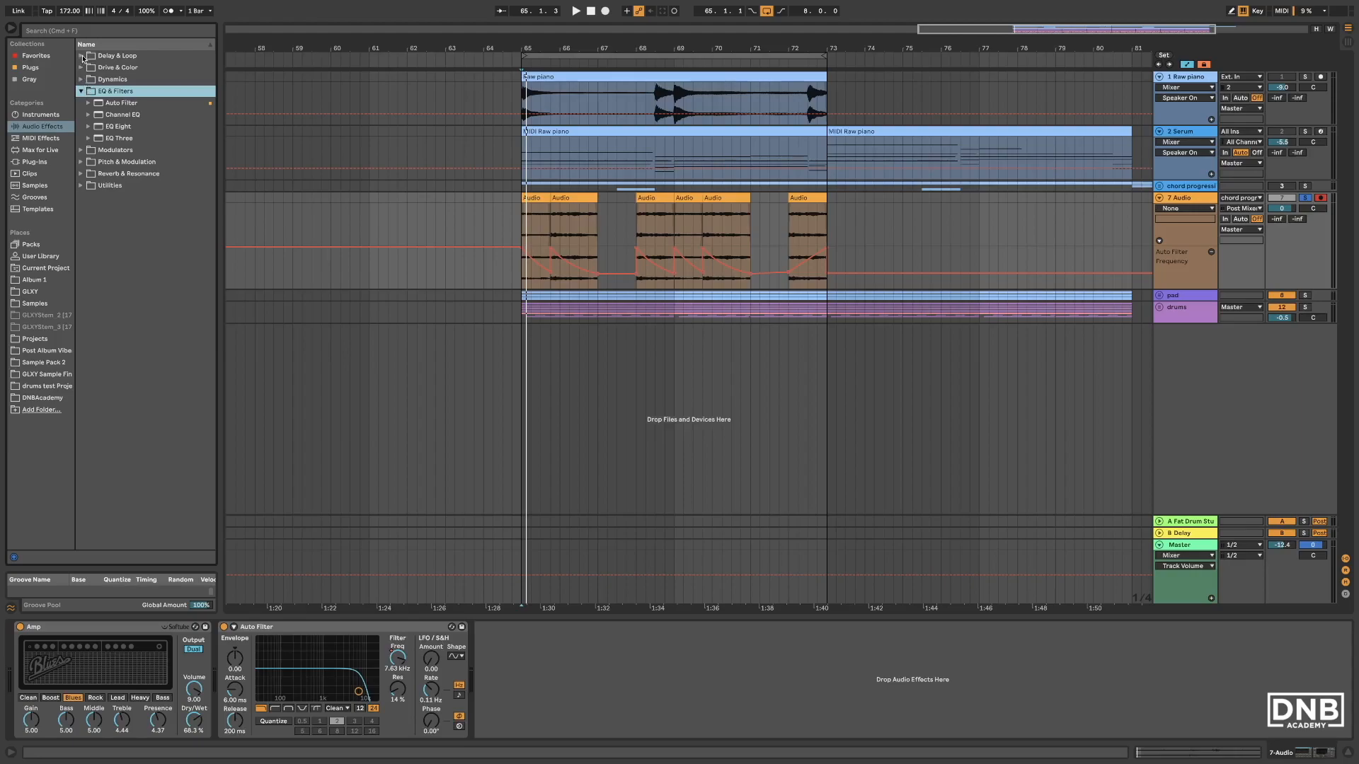
pyautogui.click(81, 55)
pyautogui.moveTo(115, 79); pyautogui.dragTo(601, 673)
pyautogui.moveTo(626, 733)
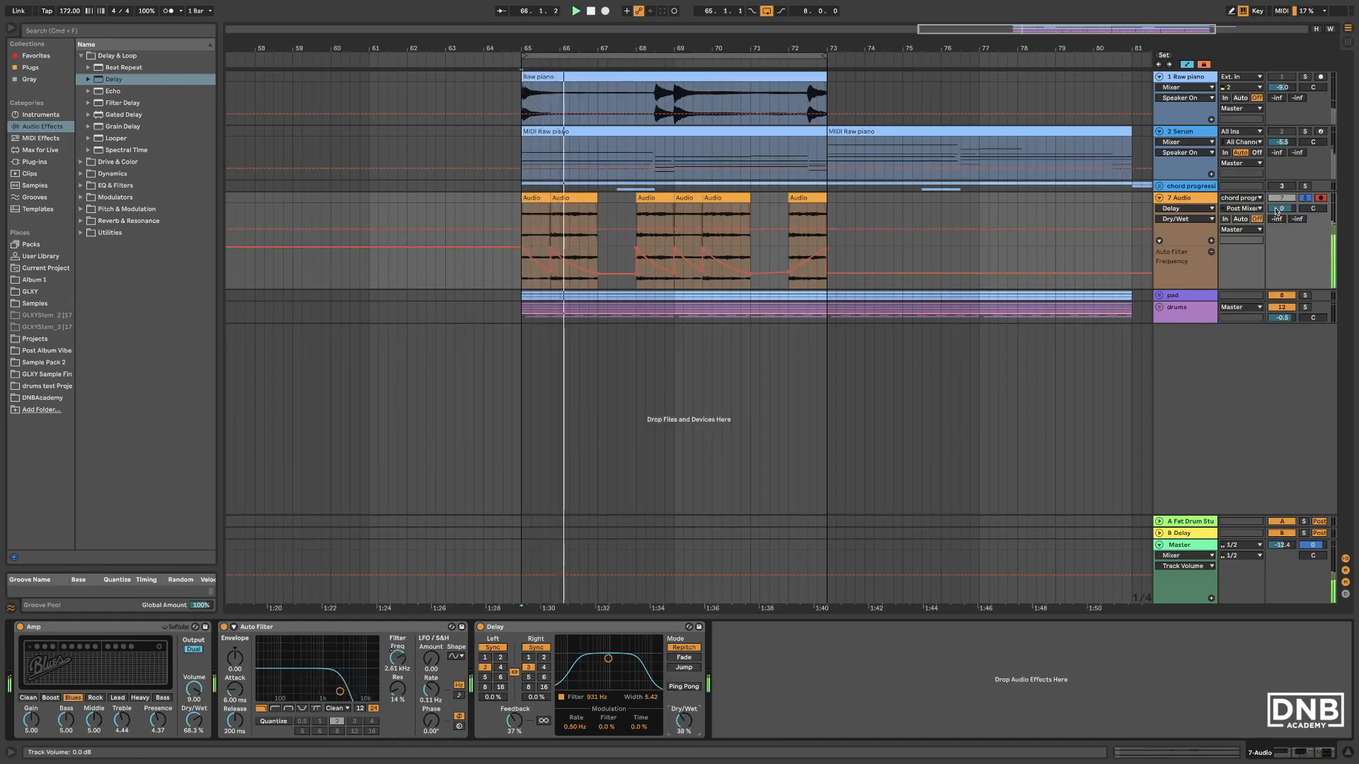
# Set the Delay to 4 sixteenths with 9 % feedback, its filter near 2 kHz with width 5.31, and Dry/Wet 39 %.
pyautogui.click(500, 658)
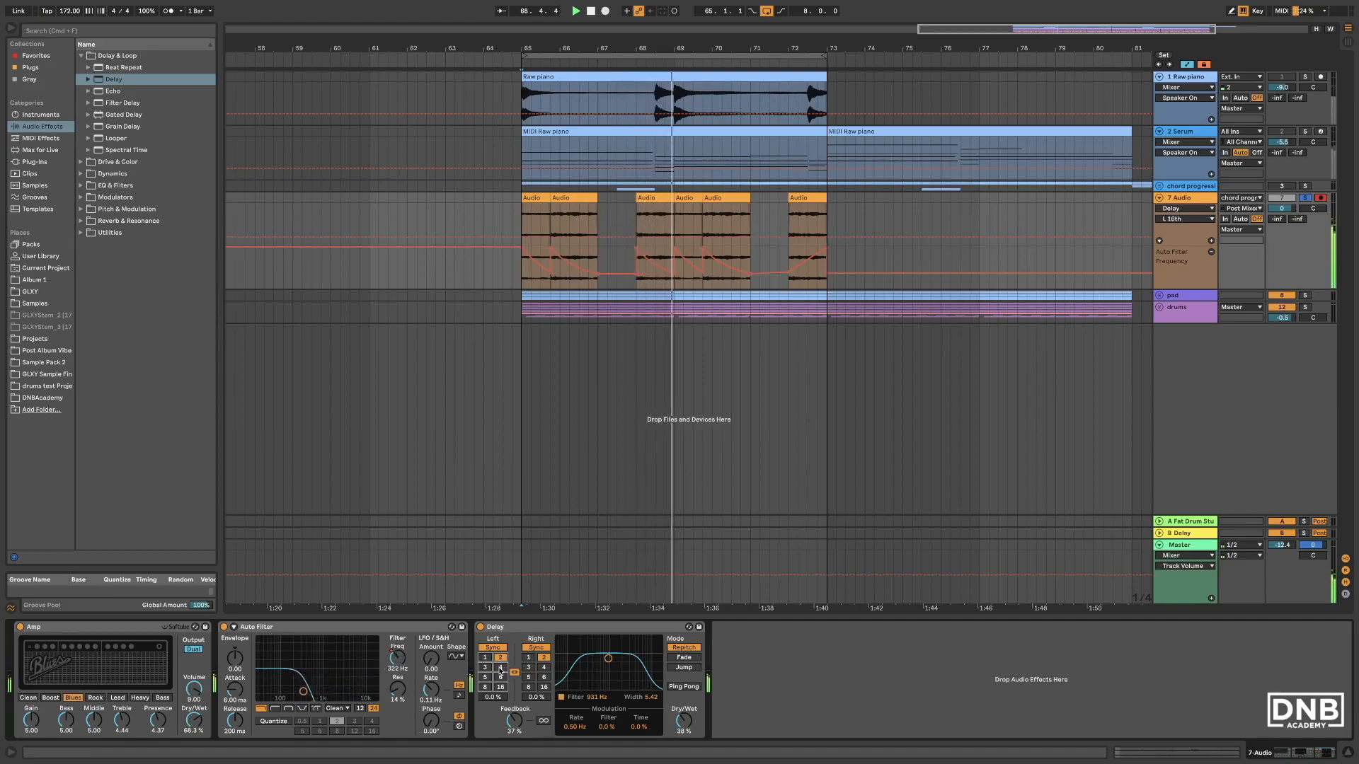
pyautogui.click(500, 668)
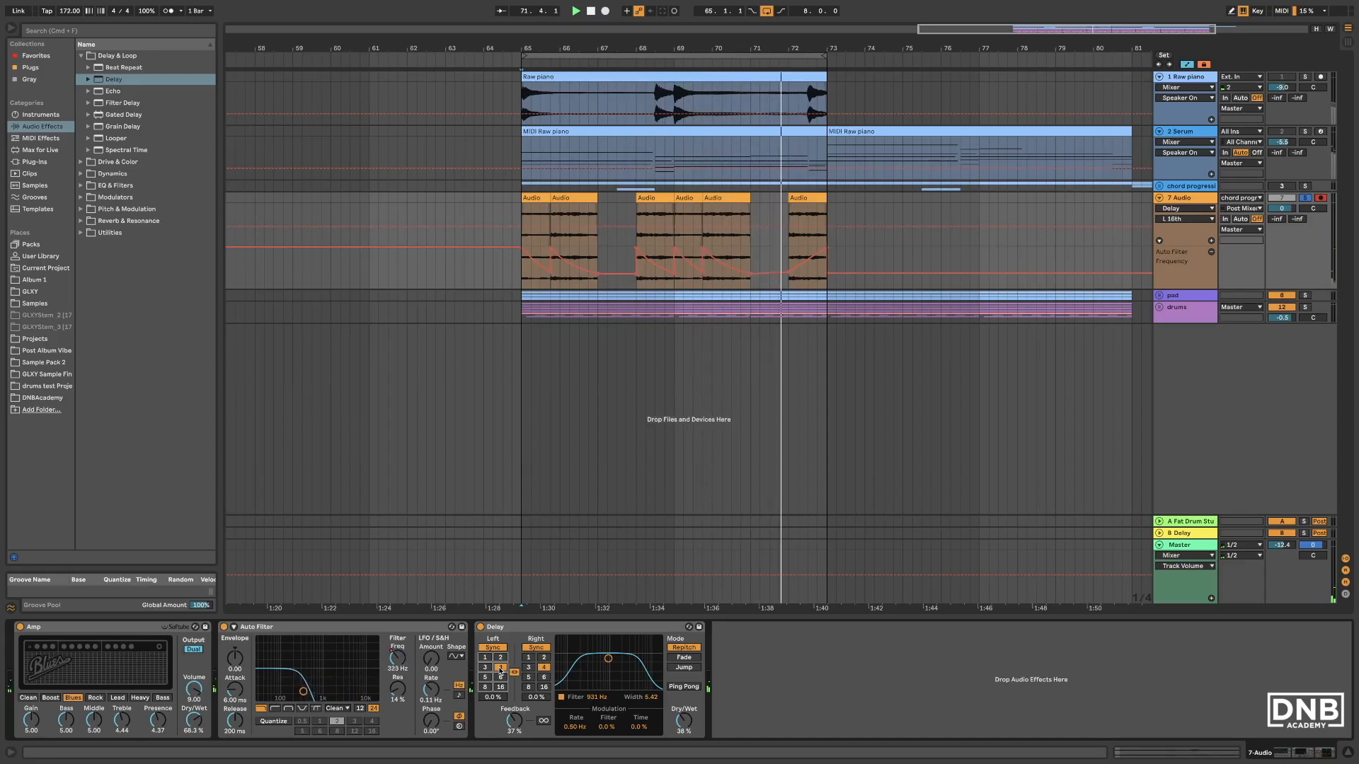
pyautogui.moveTo(515, 720); pyautogui.dragTo(515, 719)
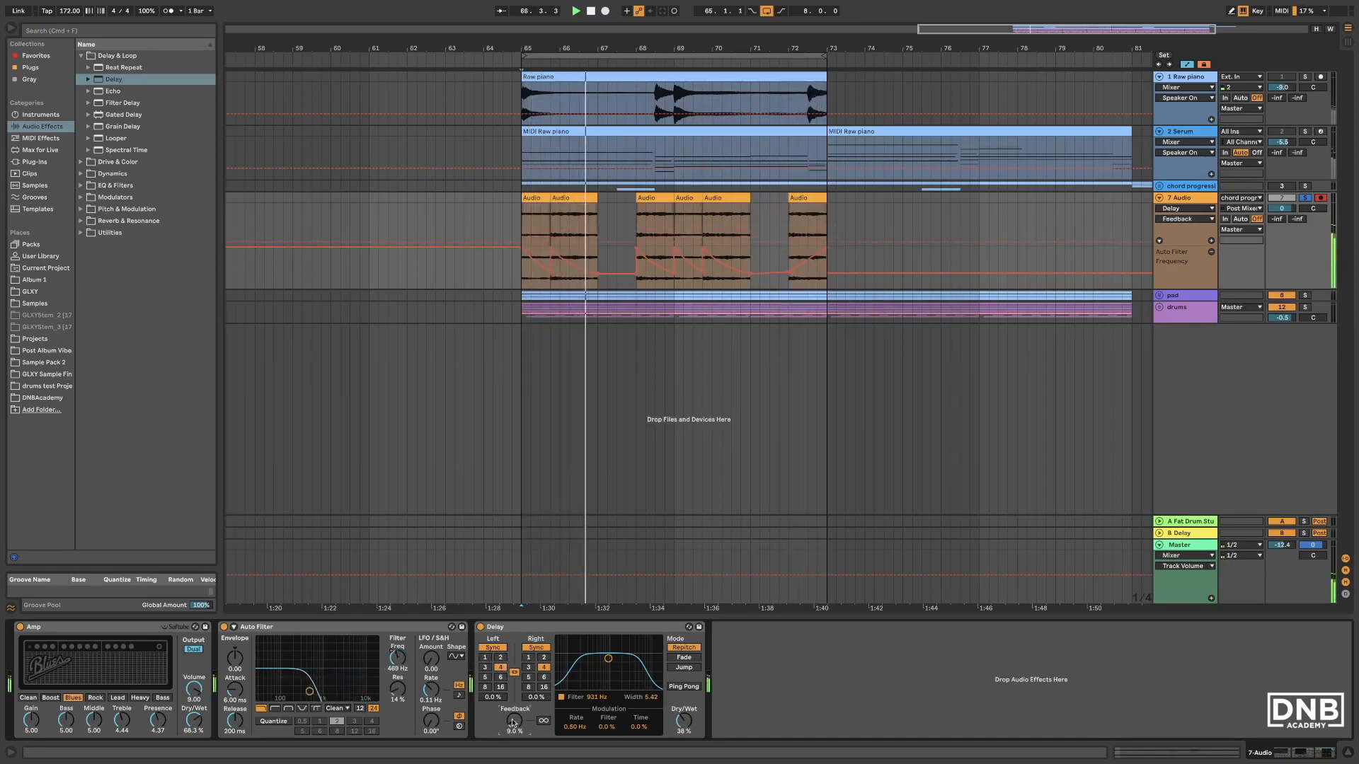
pyautogui.moveTo(610, 657); pyautogui.dragTo(622, 659)
pyautogui.moveTo(688, 724); pyautogui.dragTo(688, 722)
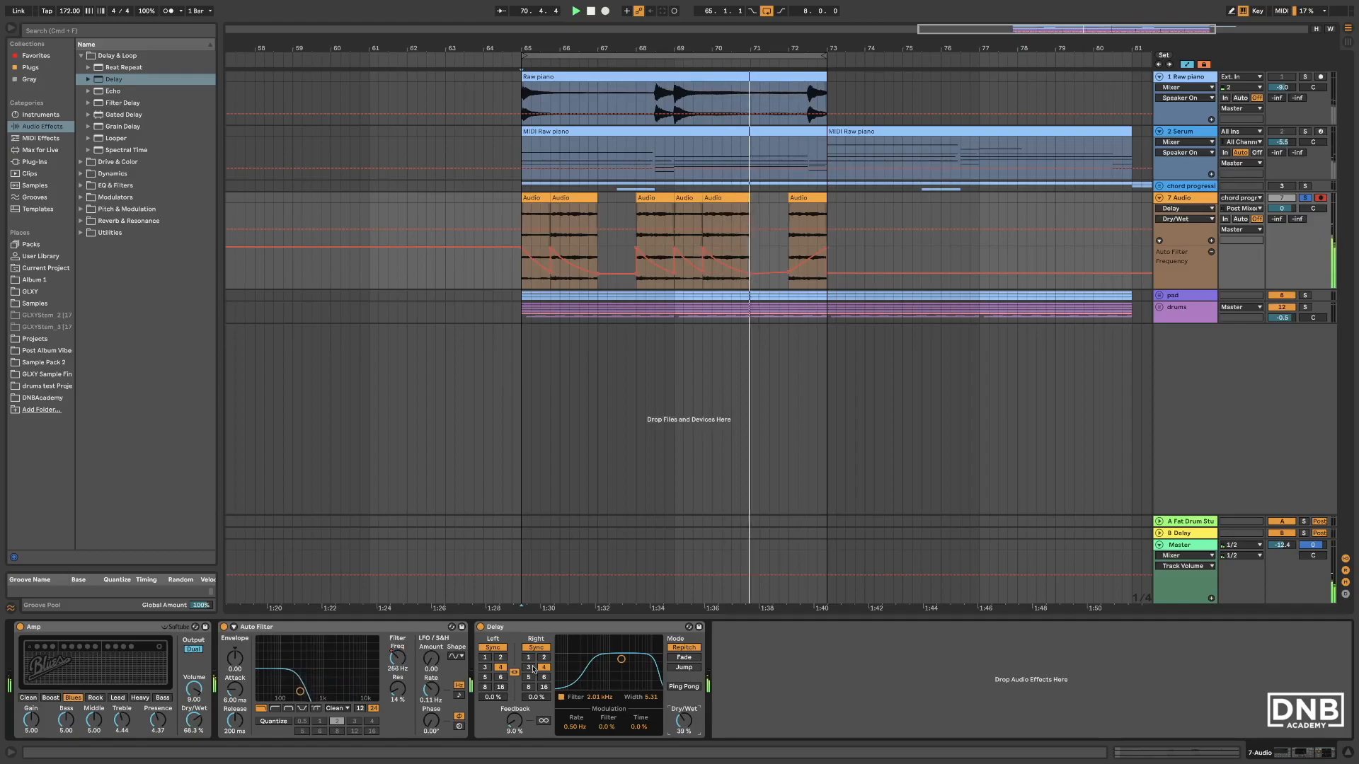
# Search the plug-ins for "pro-q" and load FabFilter Pro-Q 2 after the Delay.
pyautogui.click(69, 162)
pyautogui.click(80, 30)
pyautogui.write('pr')
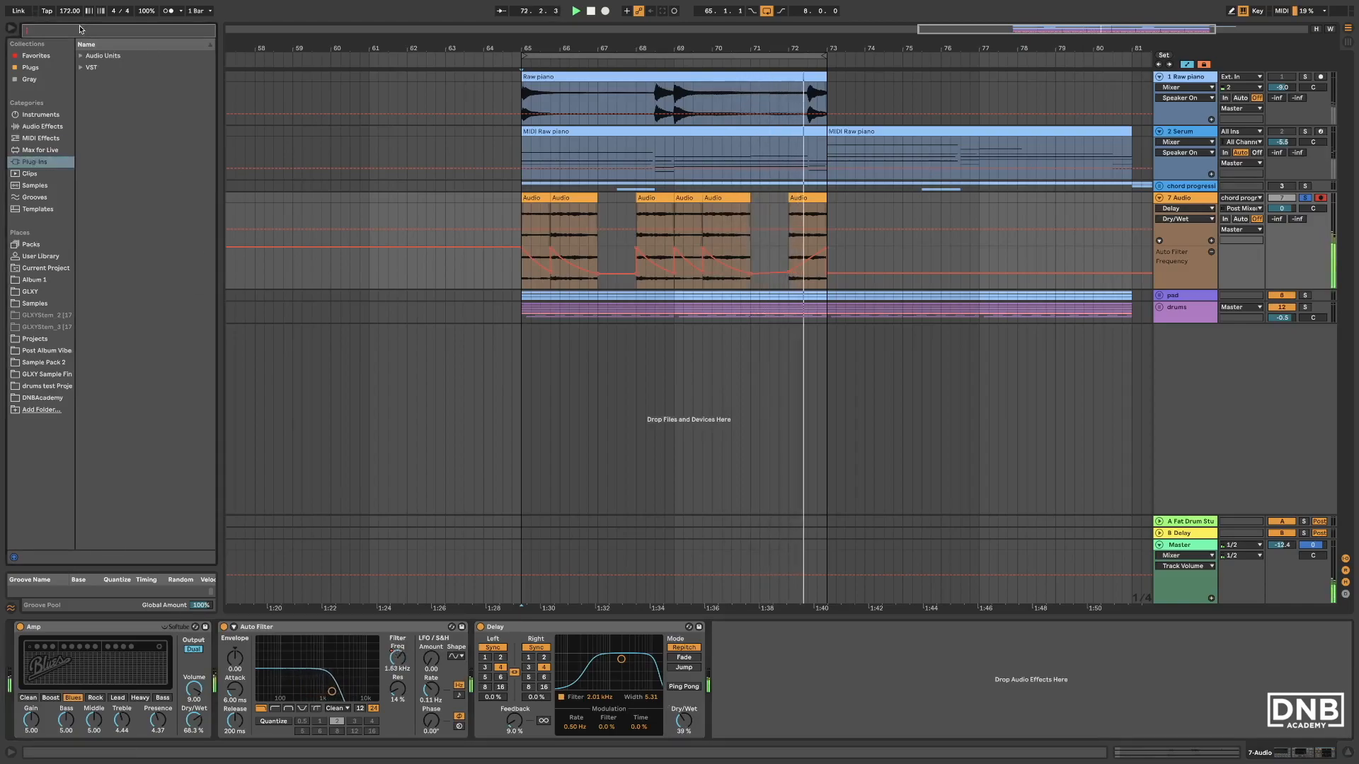
pyautogui.write('o-q')
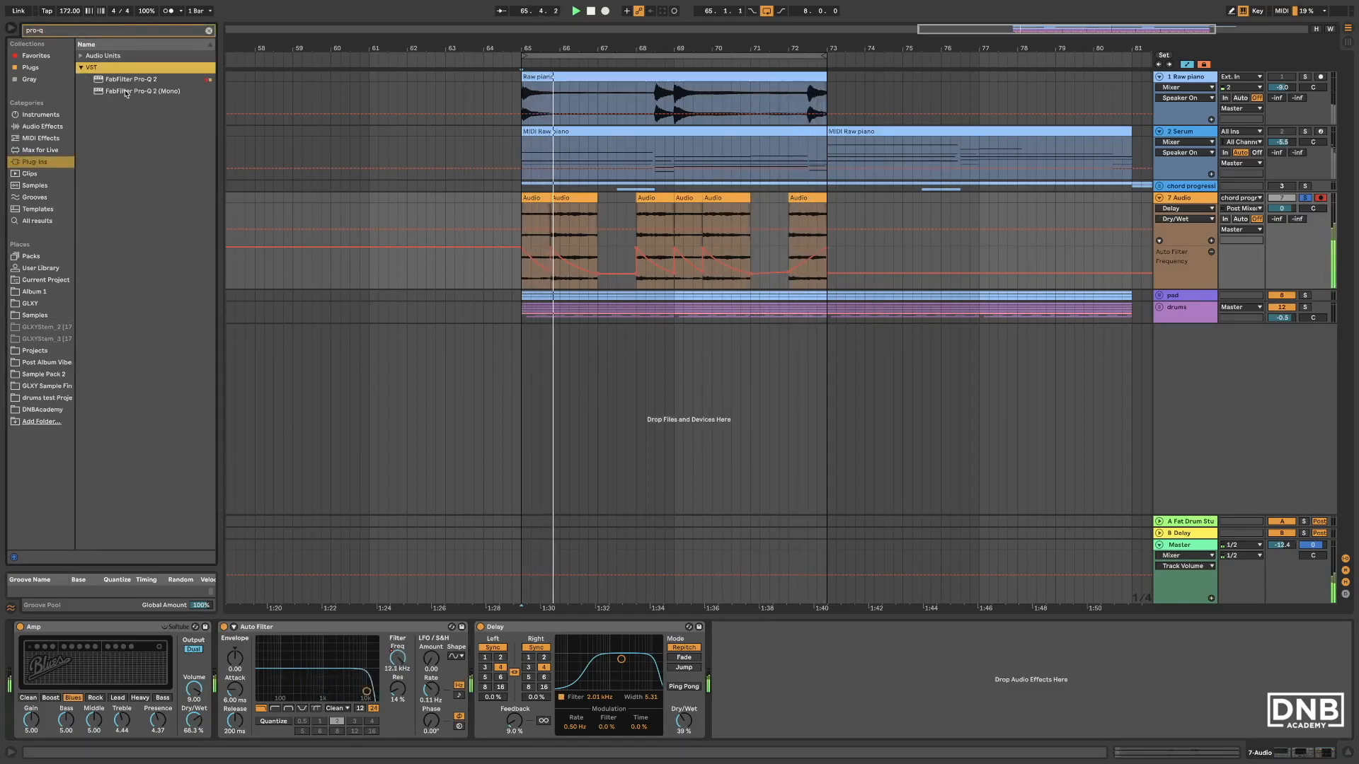
pyautogui.doubleClick(129, 82)
# Shape the EQ during playback with a low cut, a gentle low-mid bell boost and a slight high-shelf cut.
pyautogui.click(348, 416)
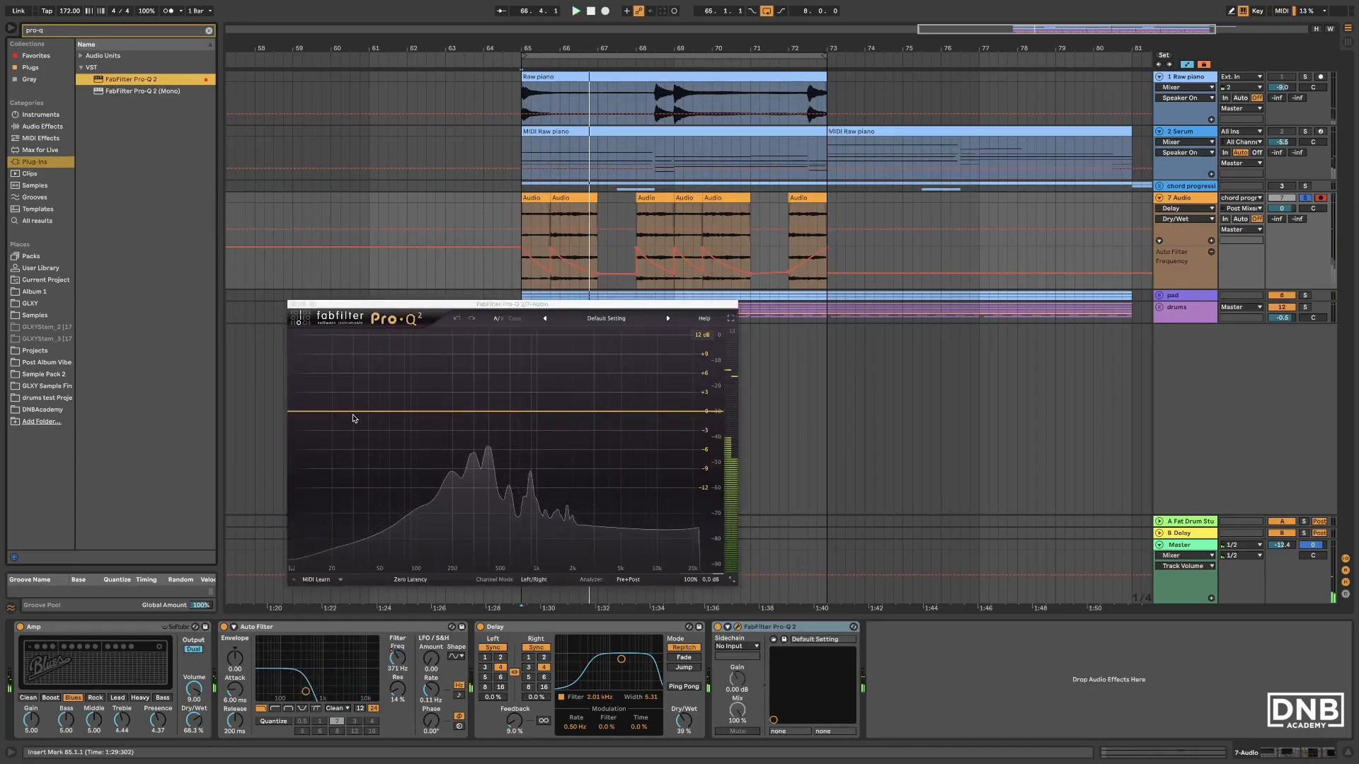
pyautogui.click(322, 529)
pyautogui.click(327, 561)
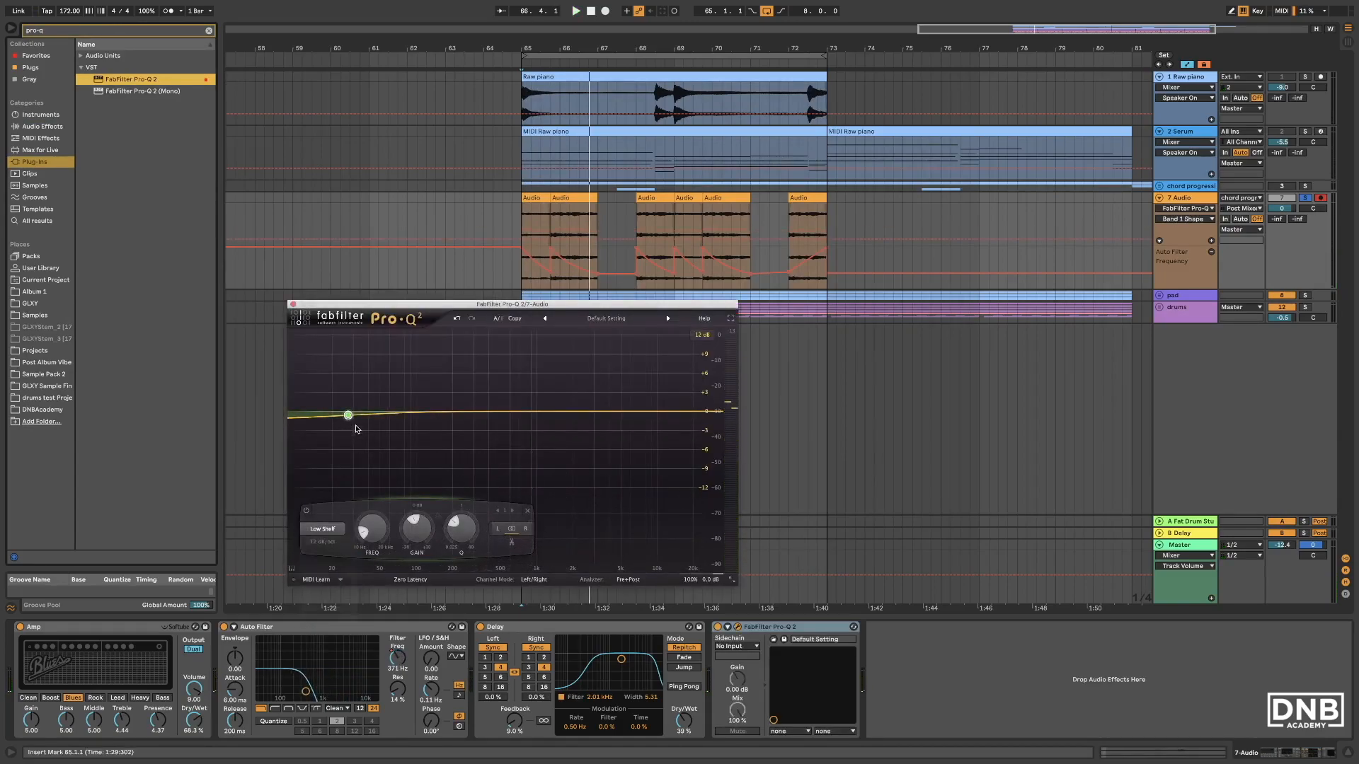
pyautogui.press('space')
pyautogui.moveTo(348, 473); pyautogui.dragTo(501, 406)
pyautogui.doubleClick(661, 412)
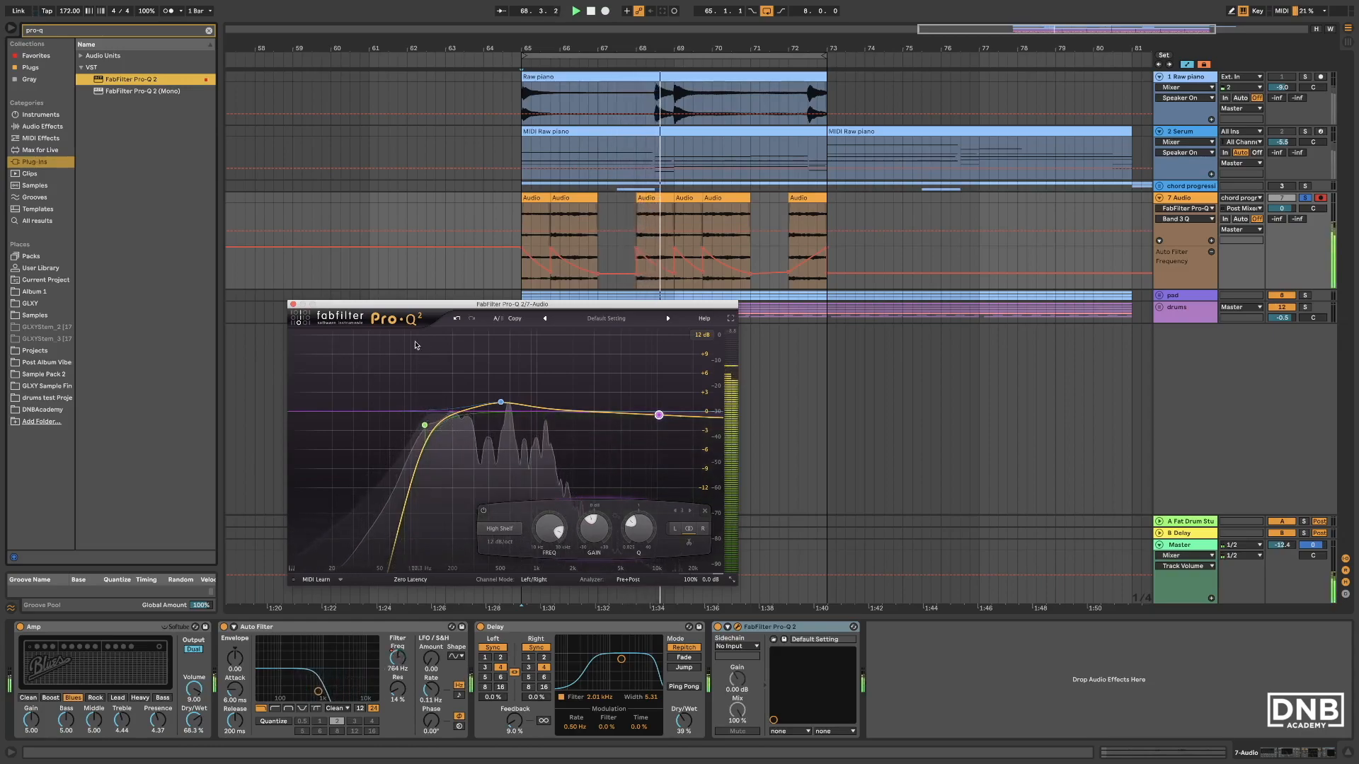
pyautogui.press('space')
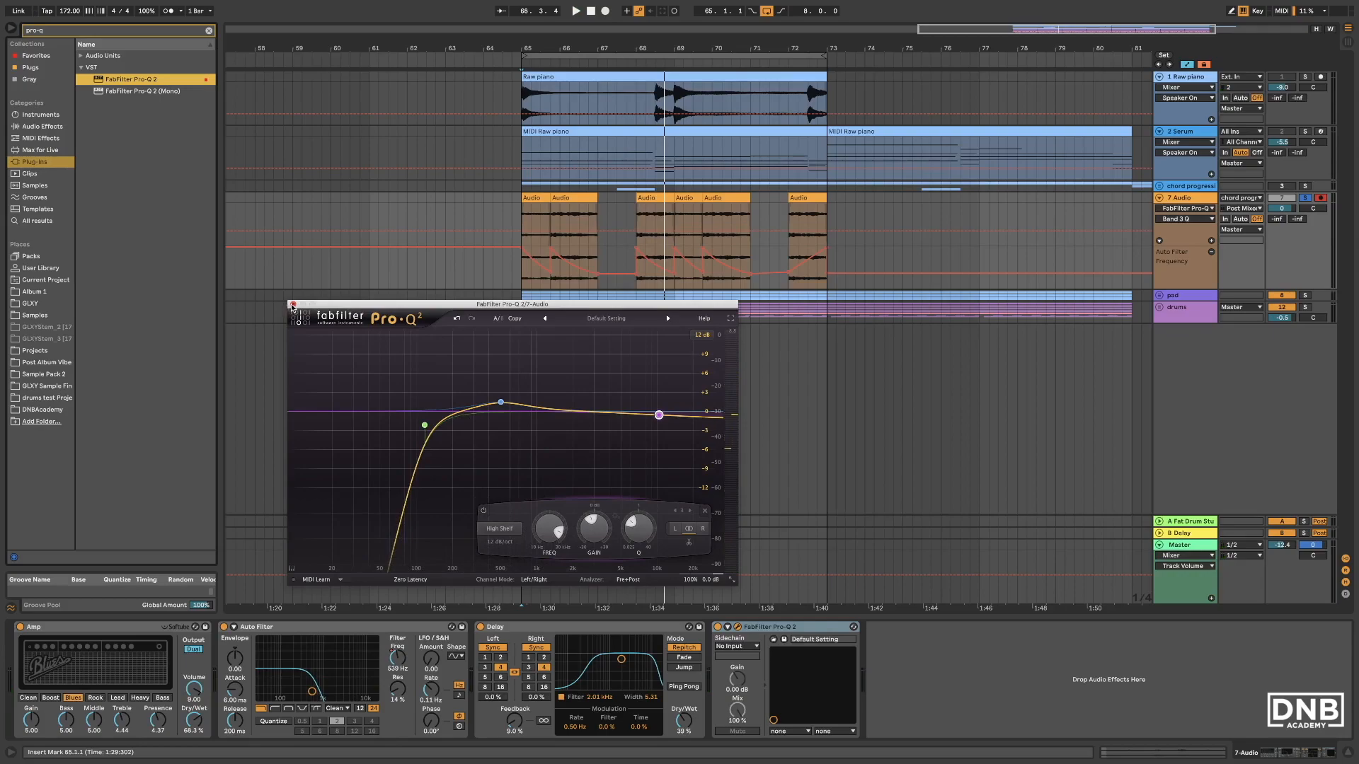
# Close the EQ window, clear the plug-in search and add a Utility after the Pro-Q 2.
pyautogui.click(292, 306)
pyautogui.click(209, 30)
pyautogui.click(41, 127)
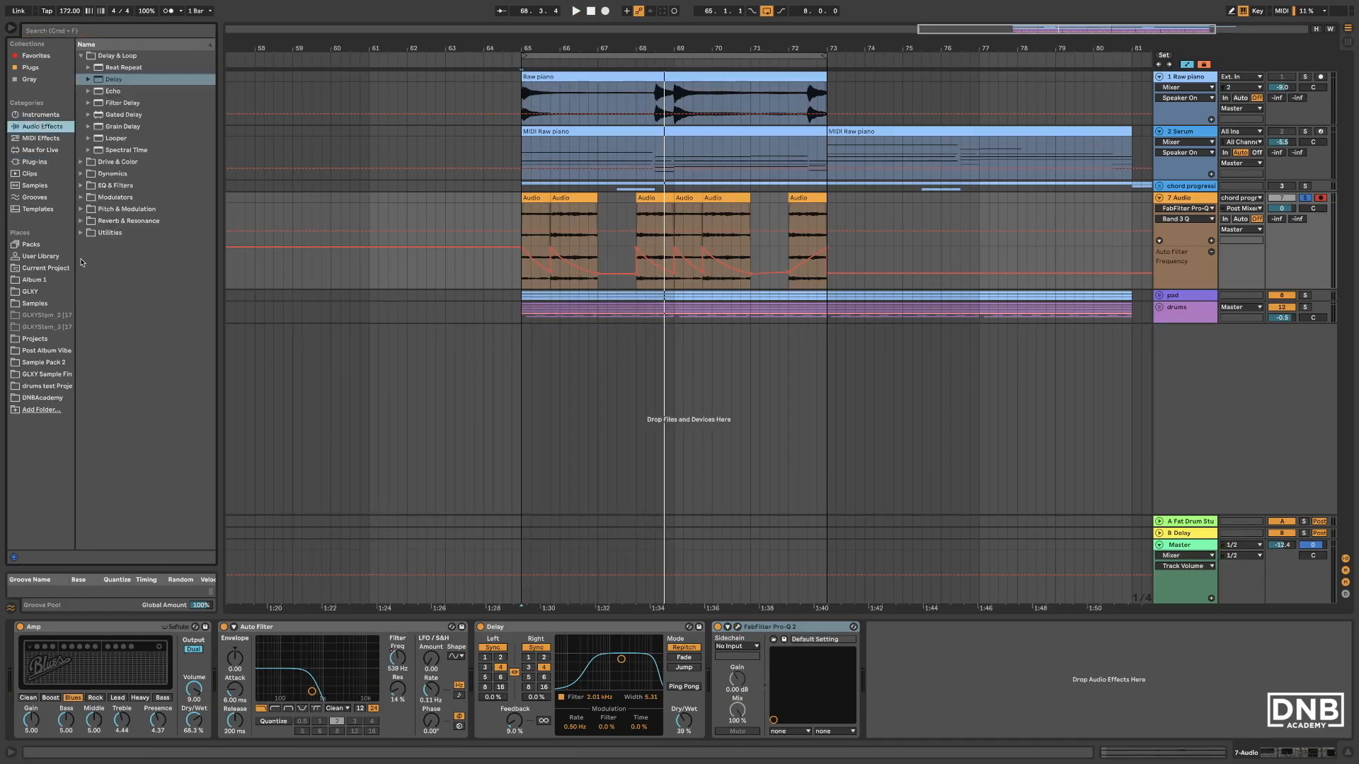
pyautogui.click(81, 233)
pyautogui.moveTo(105, 224); pyautogui.dragTo(950, 616)
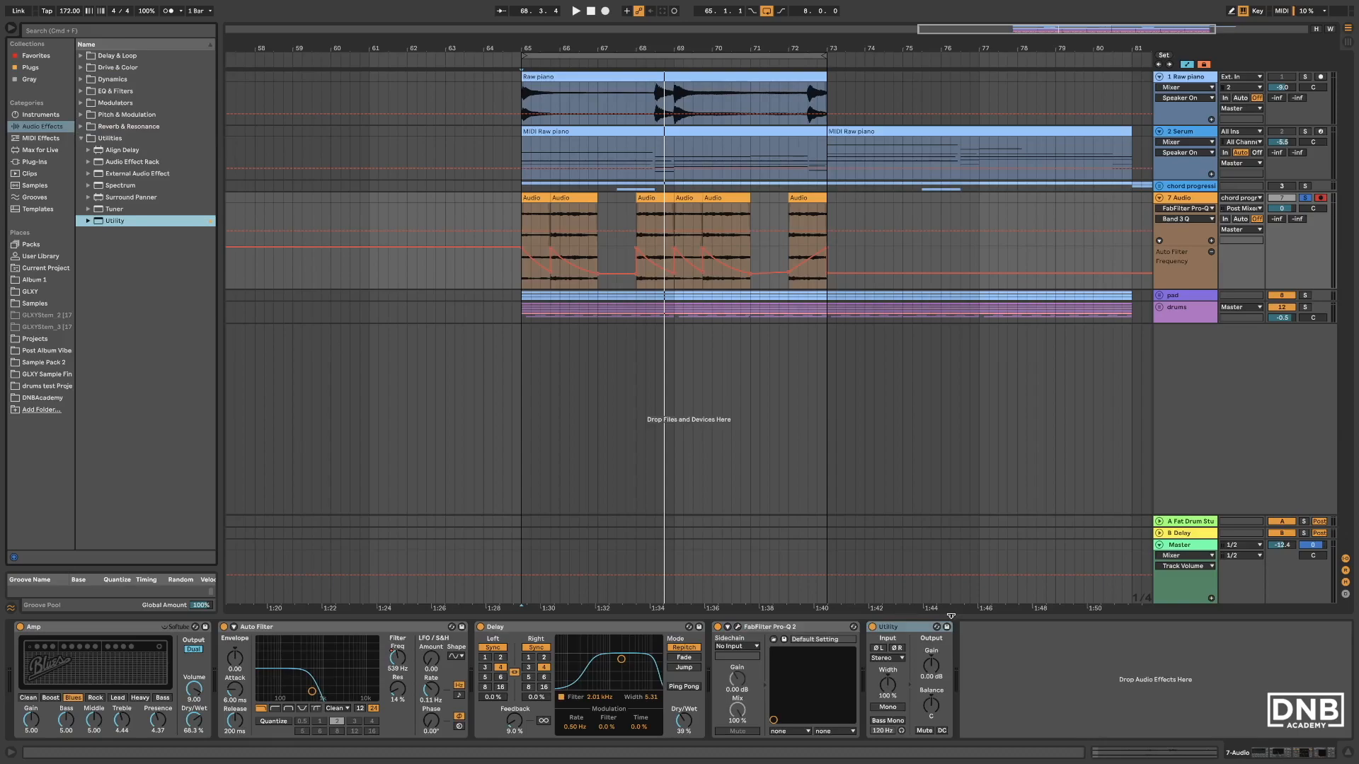
# Reduce the Utility's stereo width to 82 % while auditioning the pattern.
pyautogui.moveTo(891, 696); pyautogui.dragTo(891, 707)
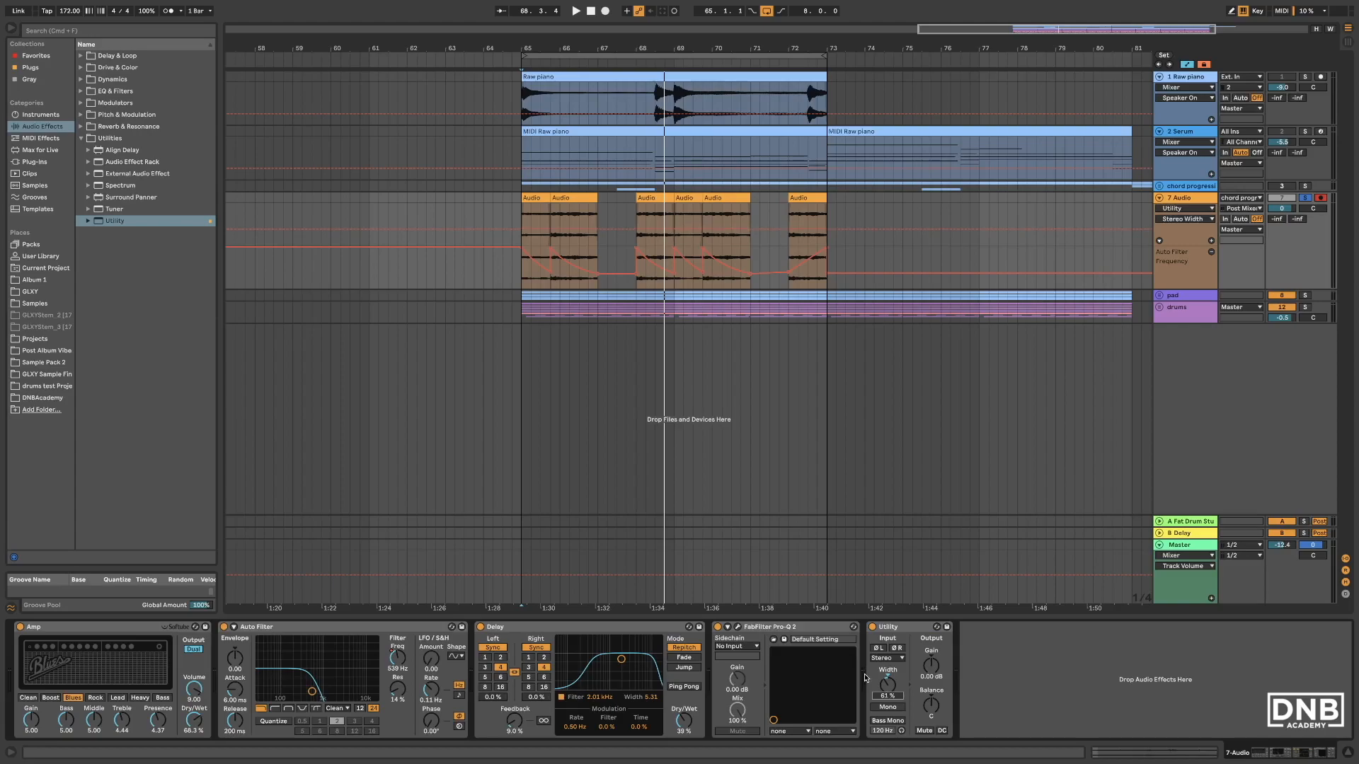
pyautogui.press('space')
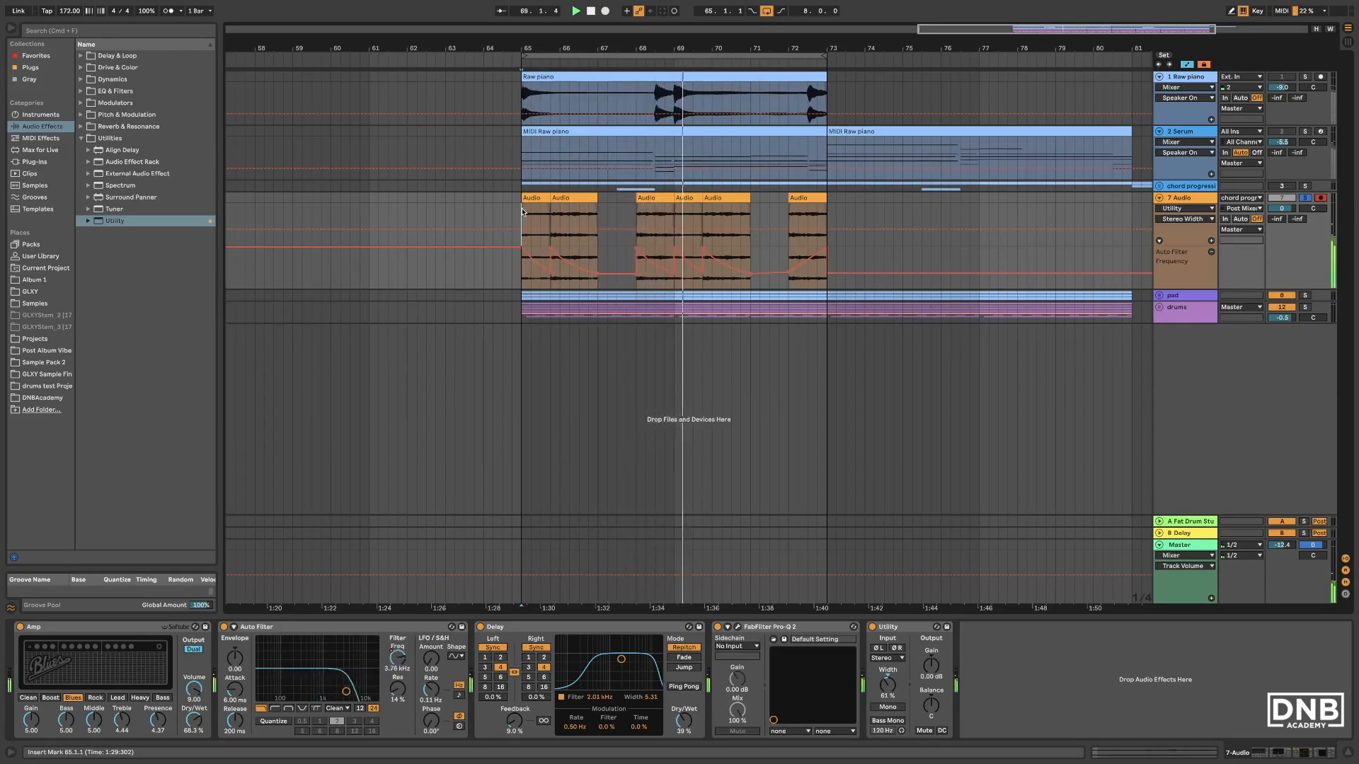
pyautogui.moveTo(890, 690)
pyautogui.mouseDown()
pyautogui.moveTo(890, 669)
pyautogui.moveTo(892, 692)
pyautogui.mouseUp()
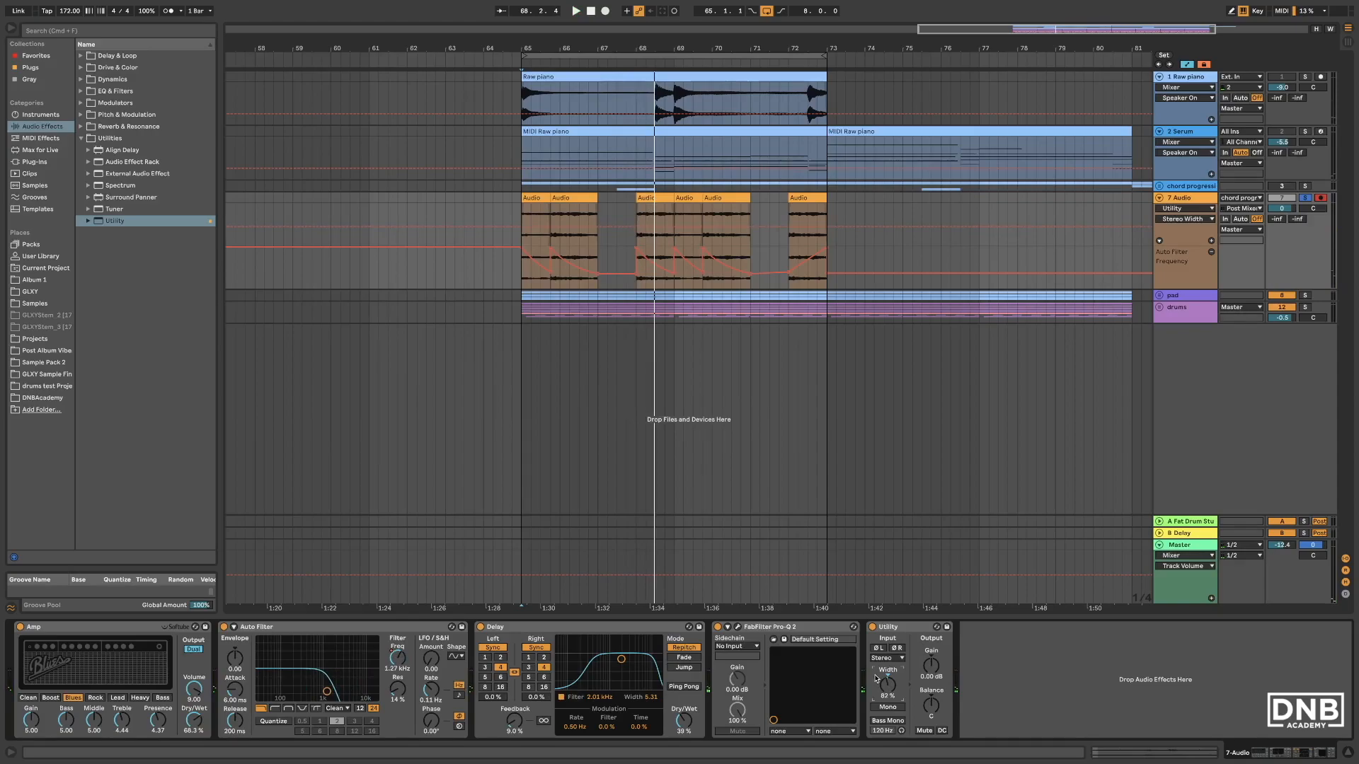
# Insert a MIDI track below the audio track and load the u-he Diva instrument onto it.
pyautogui.click(525, 225)
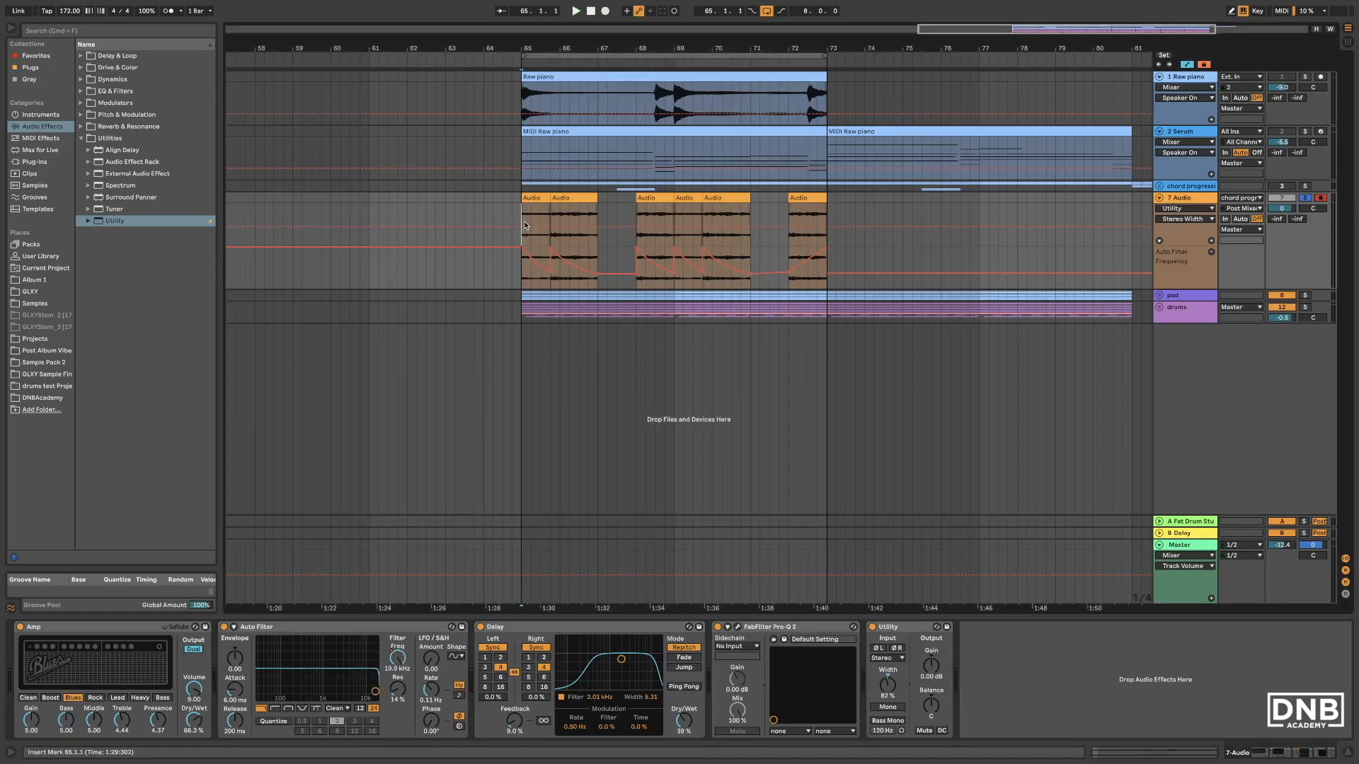
pyautogui.press('super+shift+t')
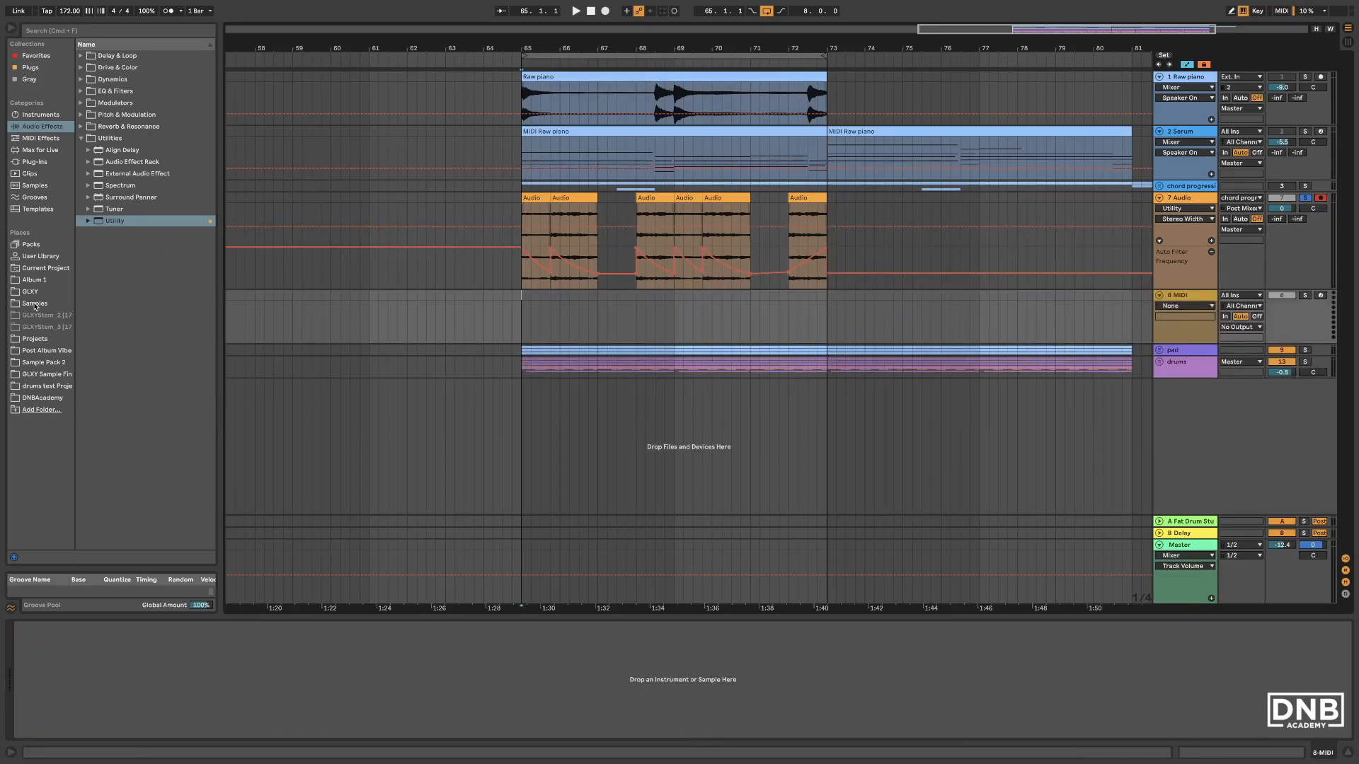
pyautogui.click(31, 165)
pyautogui.click(69, 31)
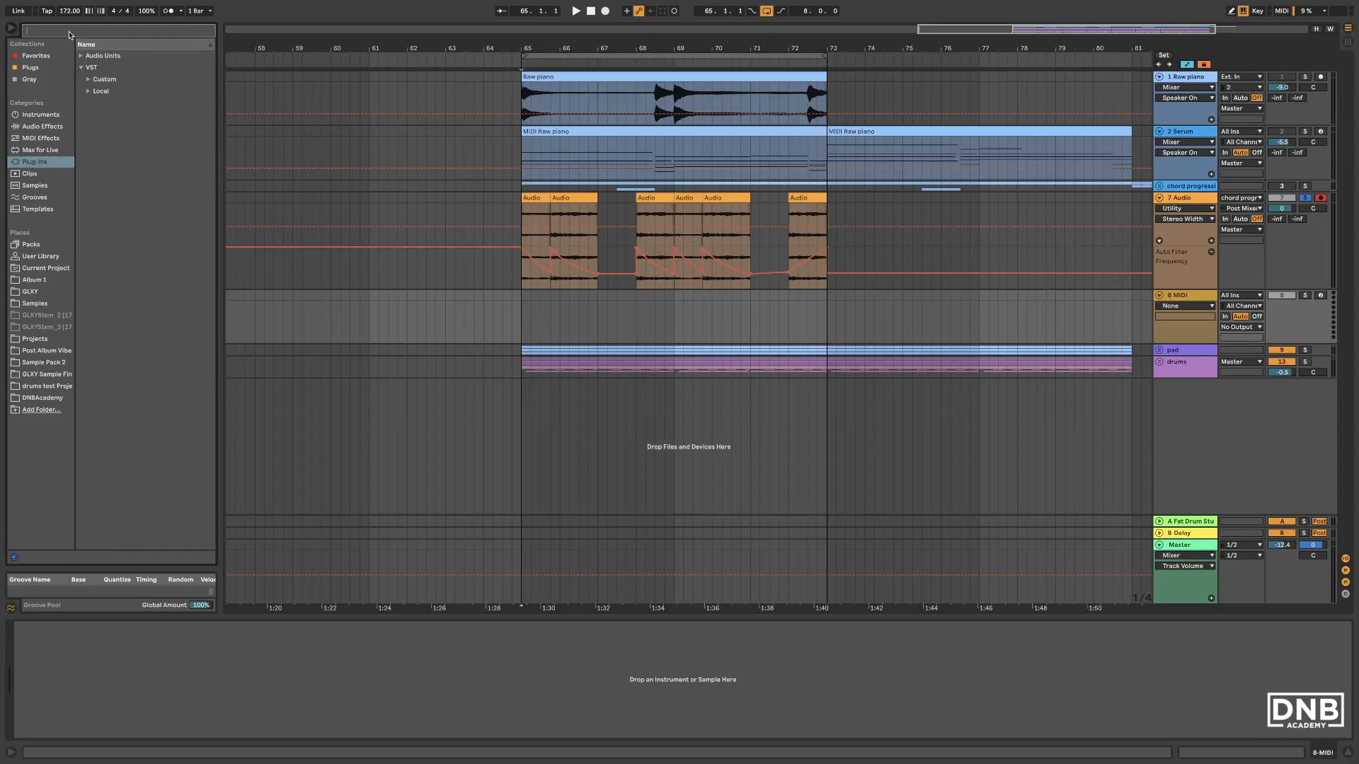
pyautogui.write('diva')
pyautogui.click(89, 79)
pyautogui.click(119, 90)
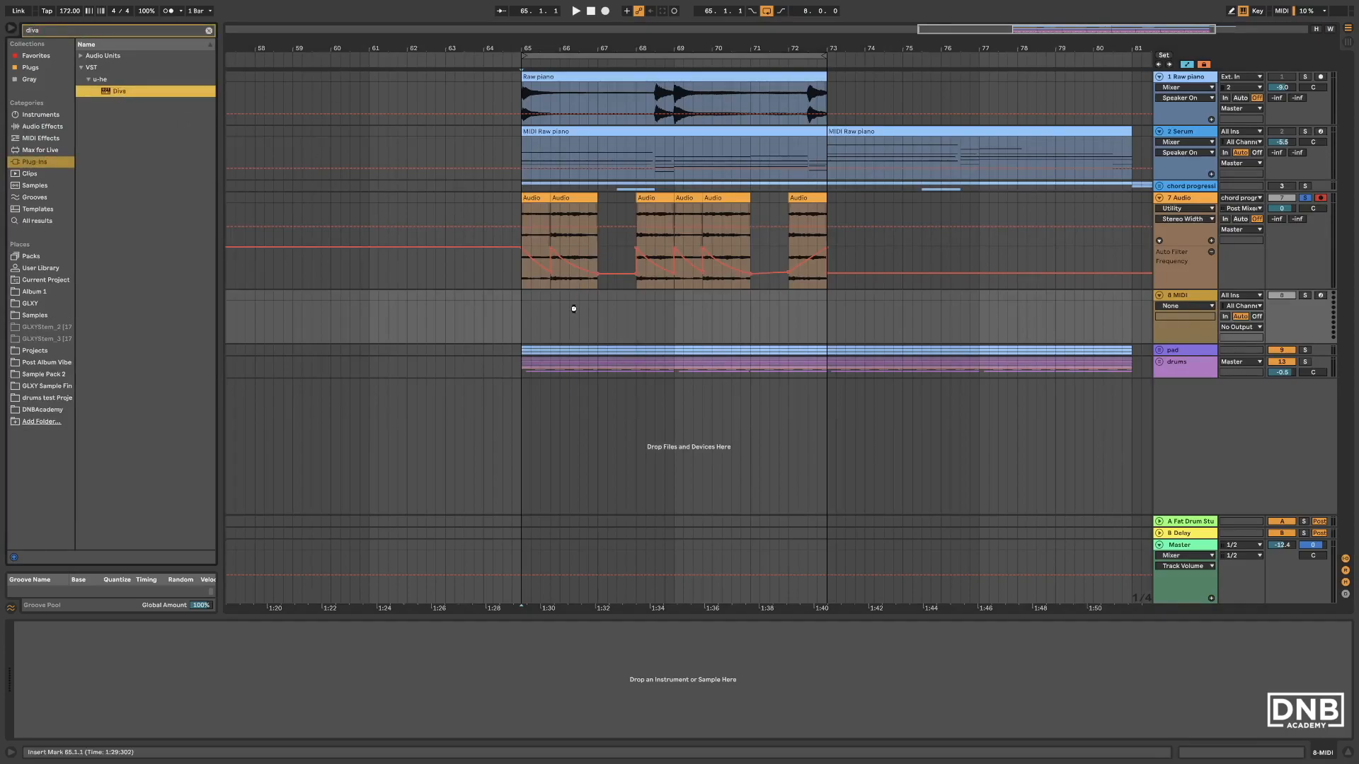
pyautogui.moveTo(586, 302); pyautogui.dragTo(586, 303)
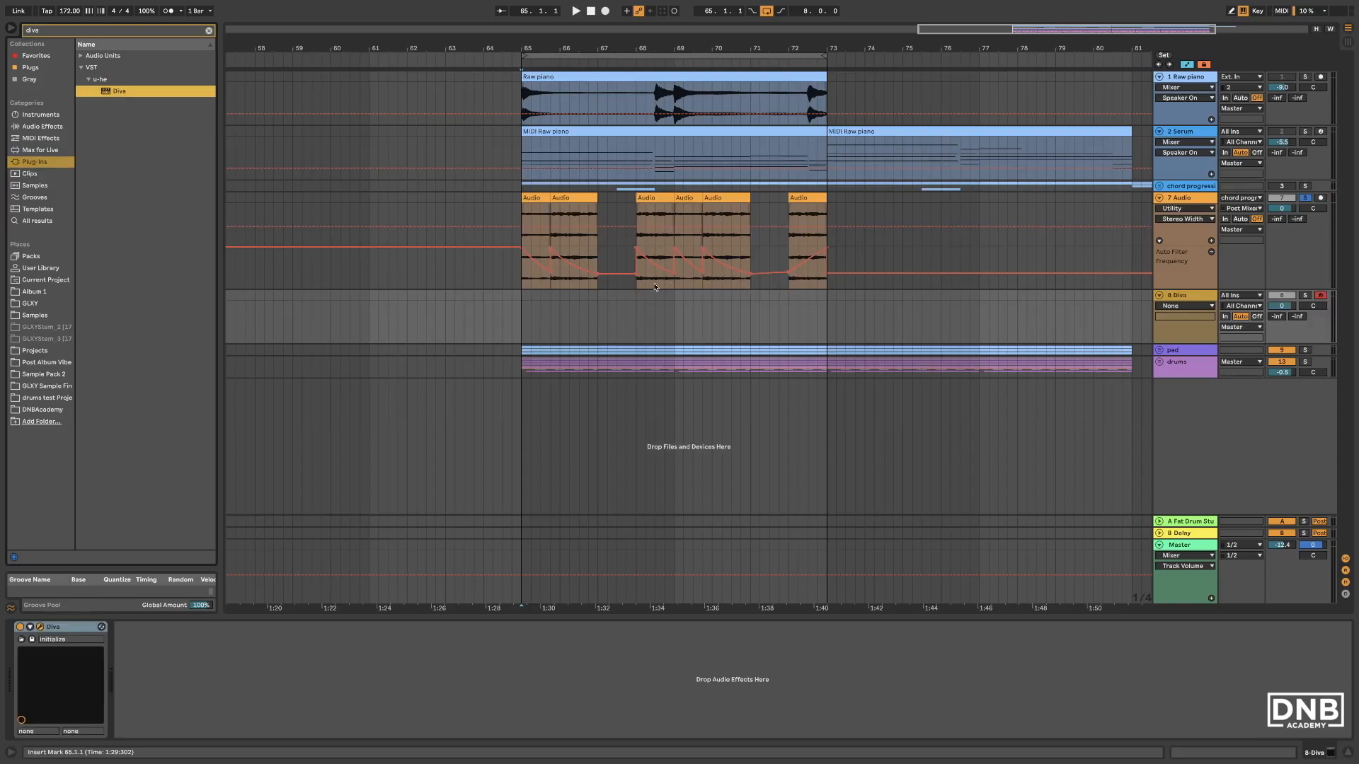
# Copy the first audio clip at bar 65 onto the Diva track, converting it to MIDI notes.
pyautogui.click(297, 311)
pyautogui.click(536, 199)
pyautogui.moveTo(535, 199); pyautogui.dragTo(538, 315)
pyautogui.click(631, 371)
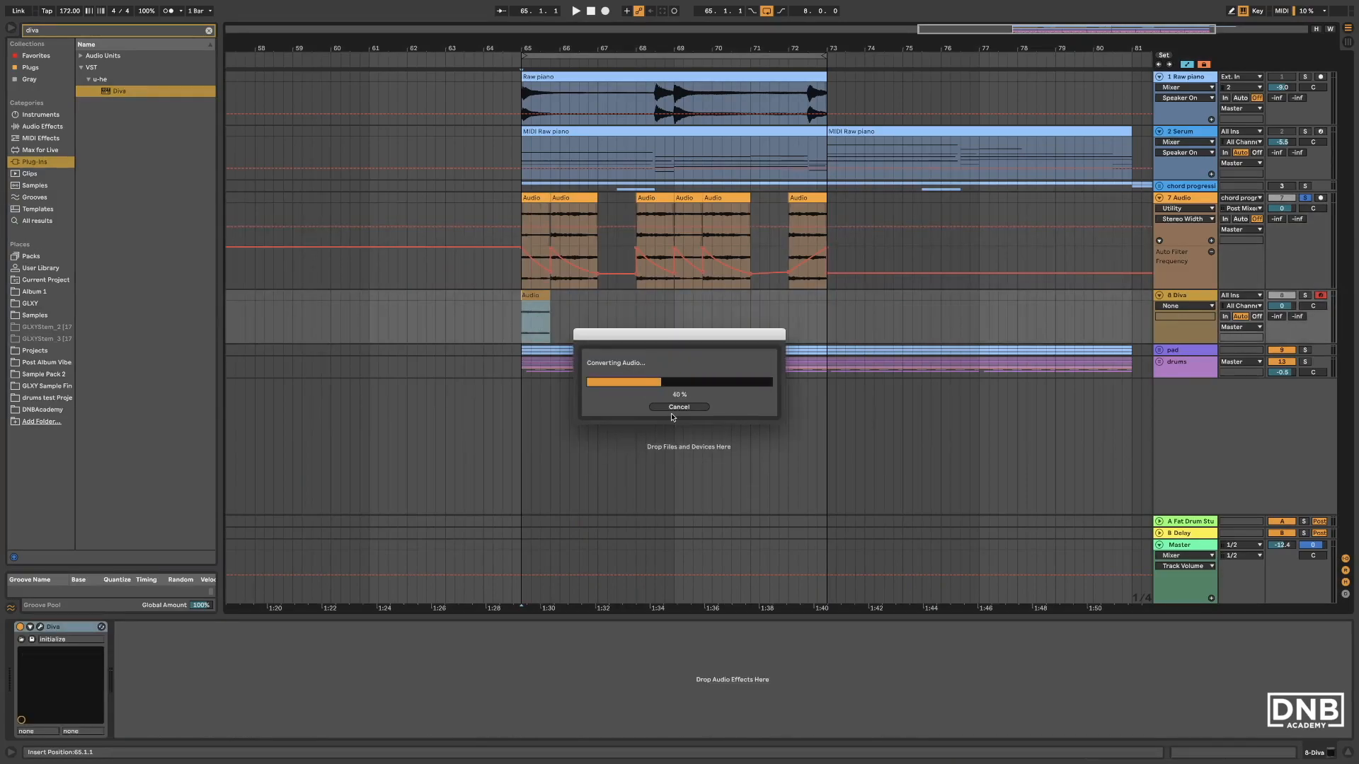
# Open the converted clip, delete the extra second C3 note and trim the chord notes to about one beat.
pyautogui.doubleClick(537, 294)
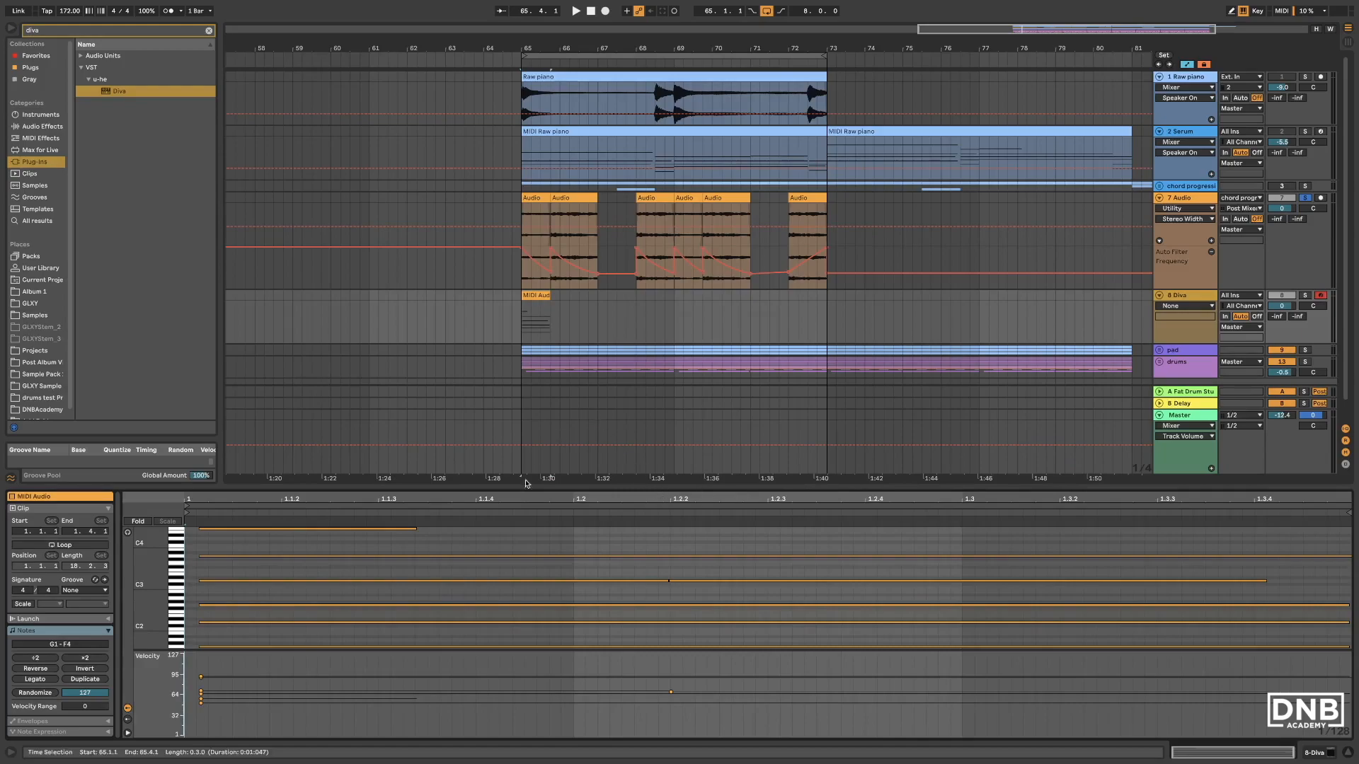
pyautogui.moveTo(428, 494)
pyautogui.mouseDown()
pyautogui.moveTo(546, 527)
pyautogui.moveTo(642, 527)
pyautogui.mouseUp()
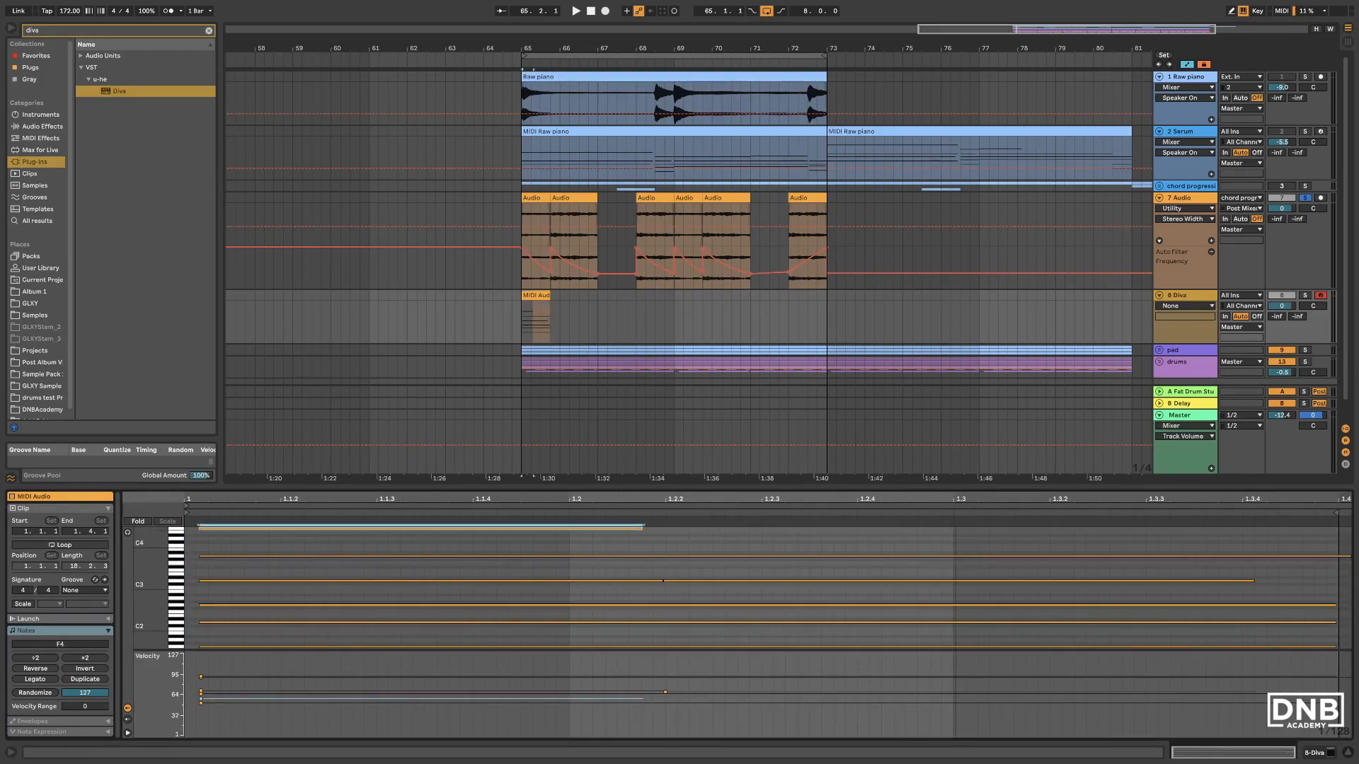
pyautogui.moveTo(1051, 546); pyautogui.dragTo(753, 635)
pyautogui.click(673, 581)
pyautogui.press('Delete')
pyautogui.moveTo(709, 541); pyautogui.dragTo(642, 645)
# Quantize all of the clip's notes, start playback and solo the Diva track alongside the audio track.
pyautogui.hotkey('ctrl', 'a')
pyautogui.hotkey('ctrl', 'shift', 'u')
pyautogui.press('Return')
pyautogui.press('space')
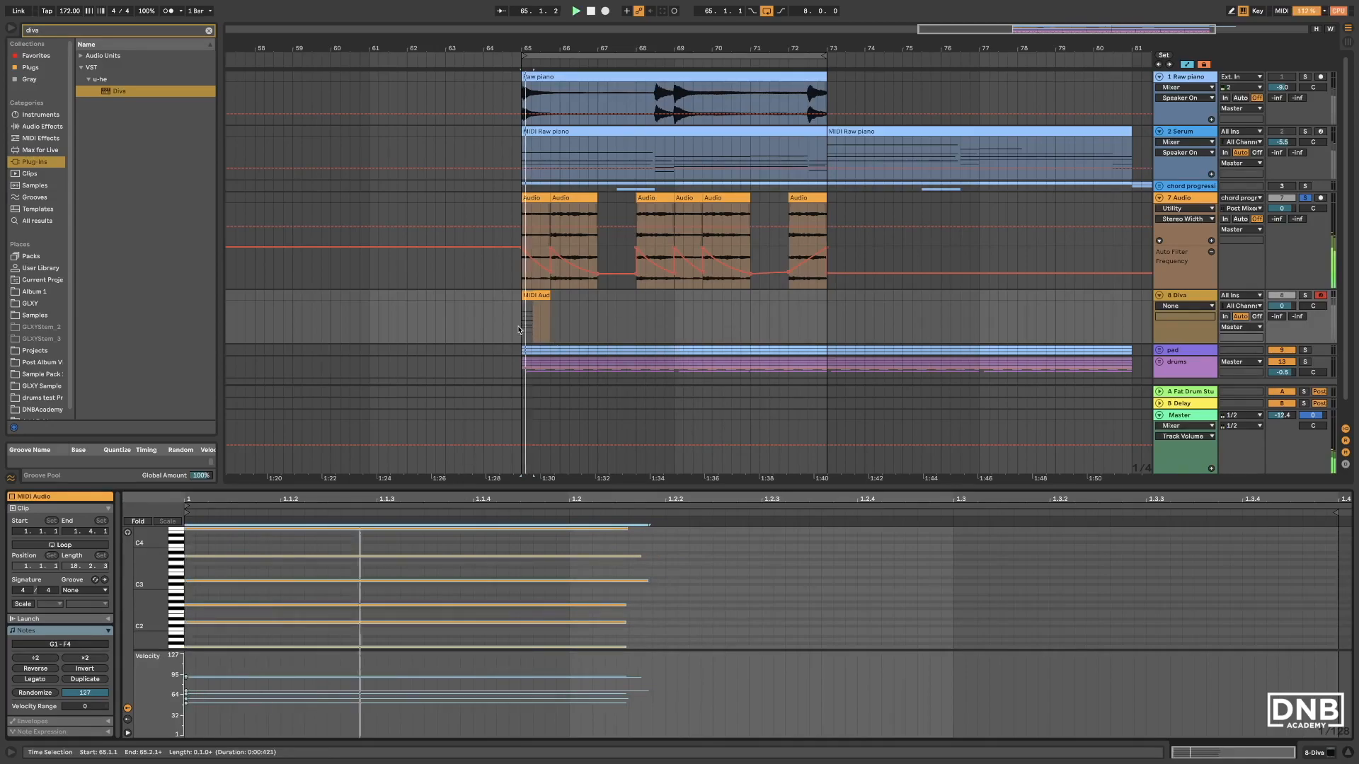
pyautogui.click(1309, 295)
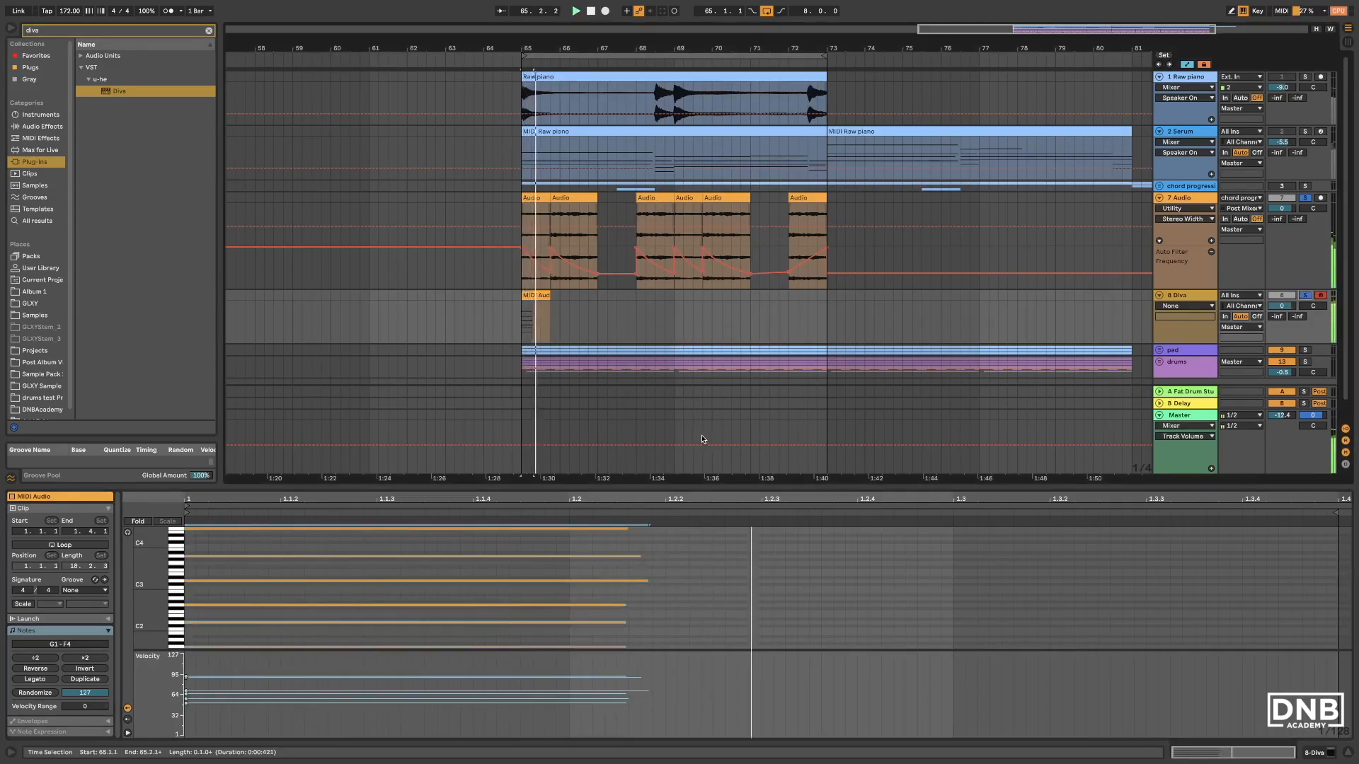
# Copy the second audio clip onto the Diva track right after the first MIDI clip, converting it to MIDI, and play the result.
pyautogui.click(576, 309)
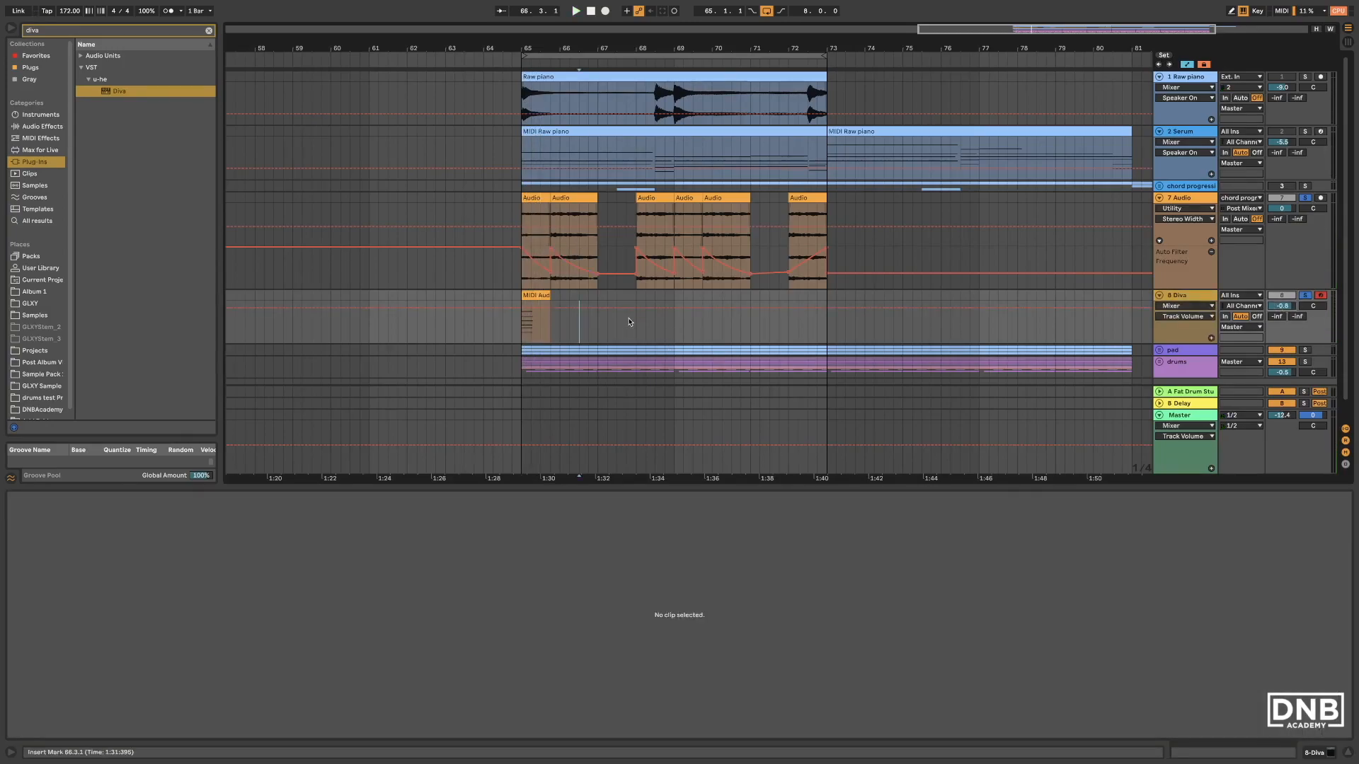
pyautogui.moveTo(577, 199); pyautogui.dragTo(587, 315)
pyautogui.click(640, 394)
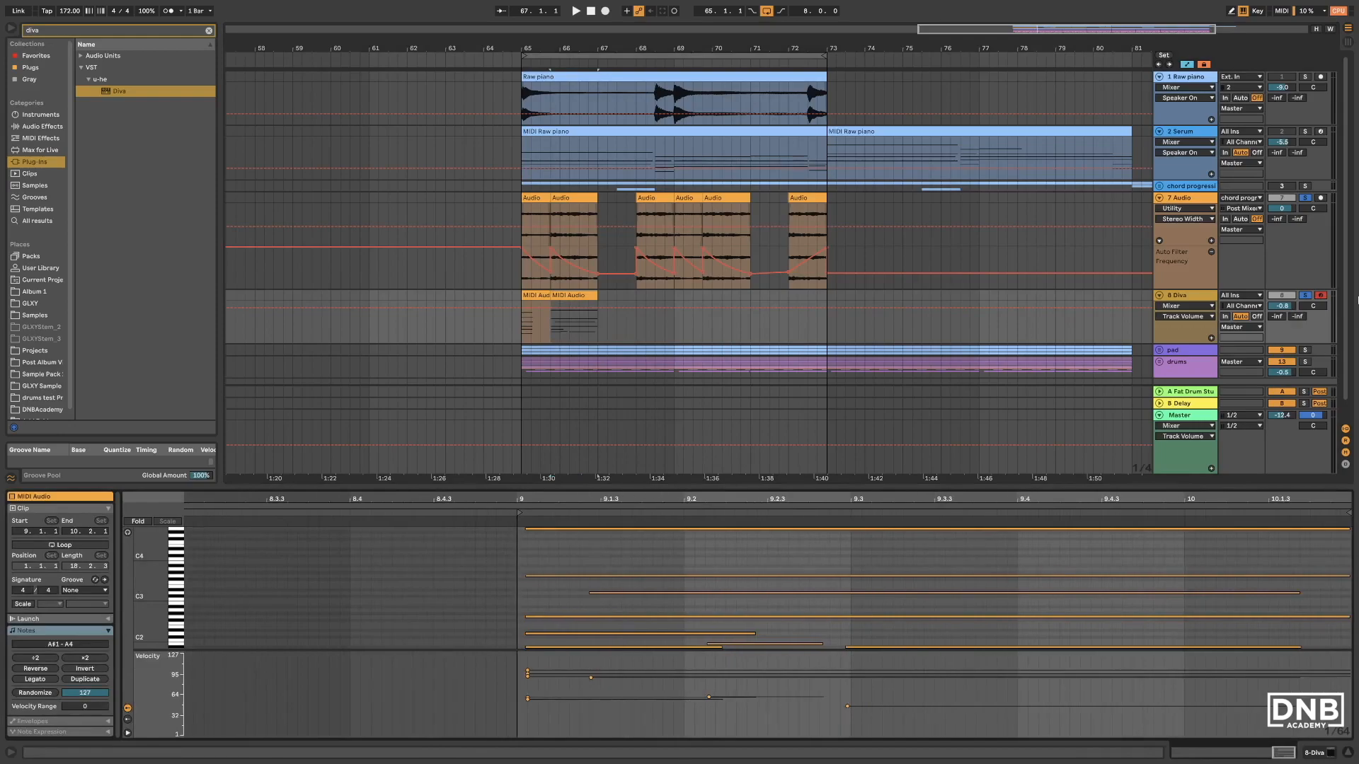
pyautogui.press('space')
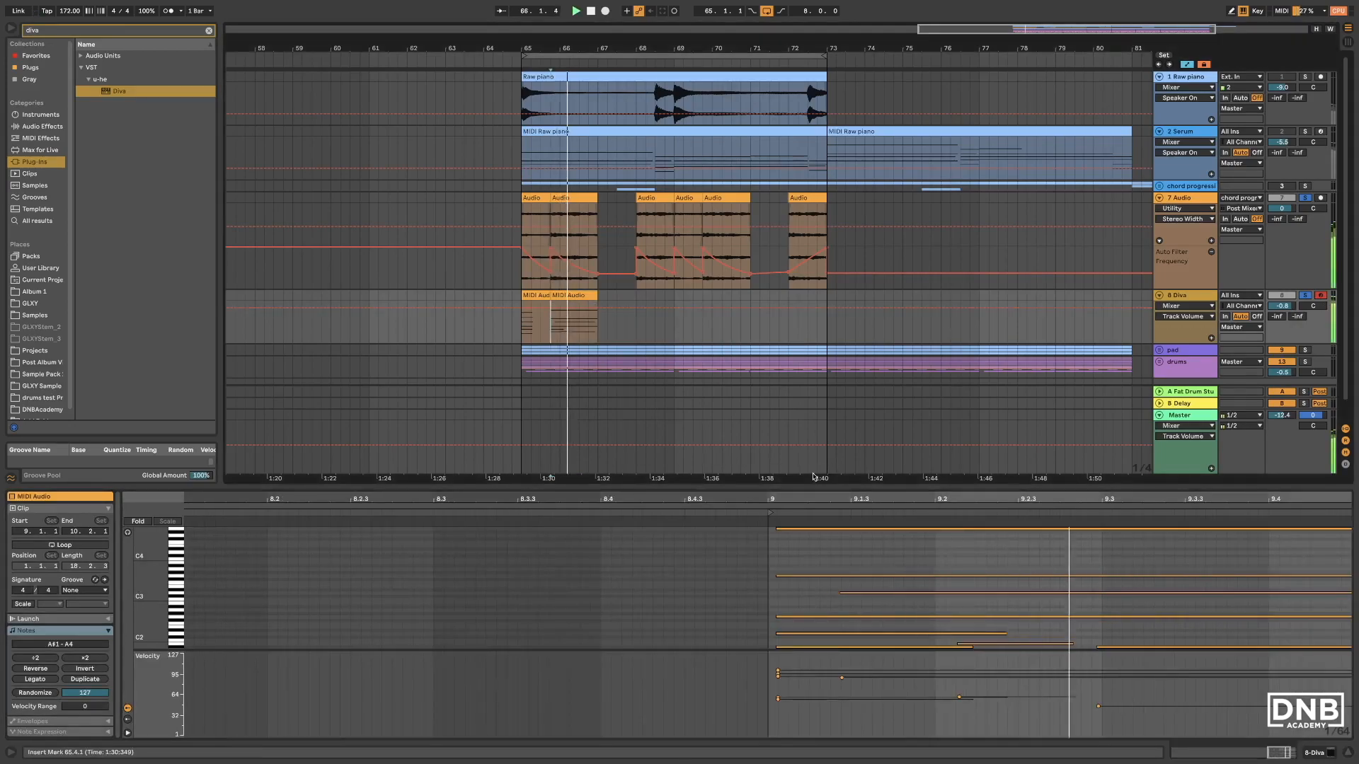
# Delete the stray notes that start after the chord in the second converted MIDI clip on the Diva track.
pyautogui.click(889, 592)
pyautogui.press('Delete')
pyautogui.scroll(-2, 1010, 585)
pyautogui.click(1055, 620)
pyautogui.press('Delete')
pyautogui.click(1101, 623)
pyautogui.press('Delete')
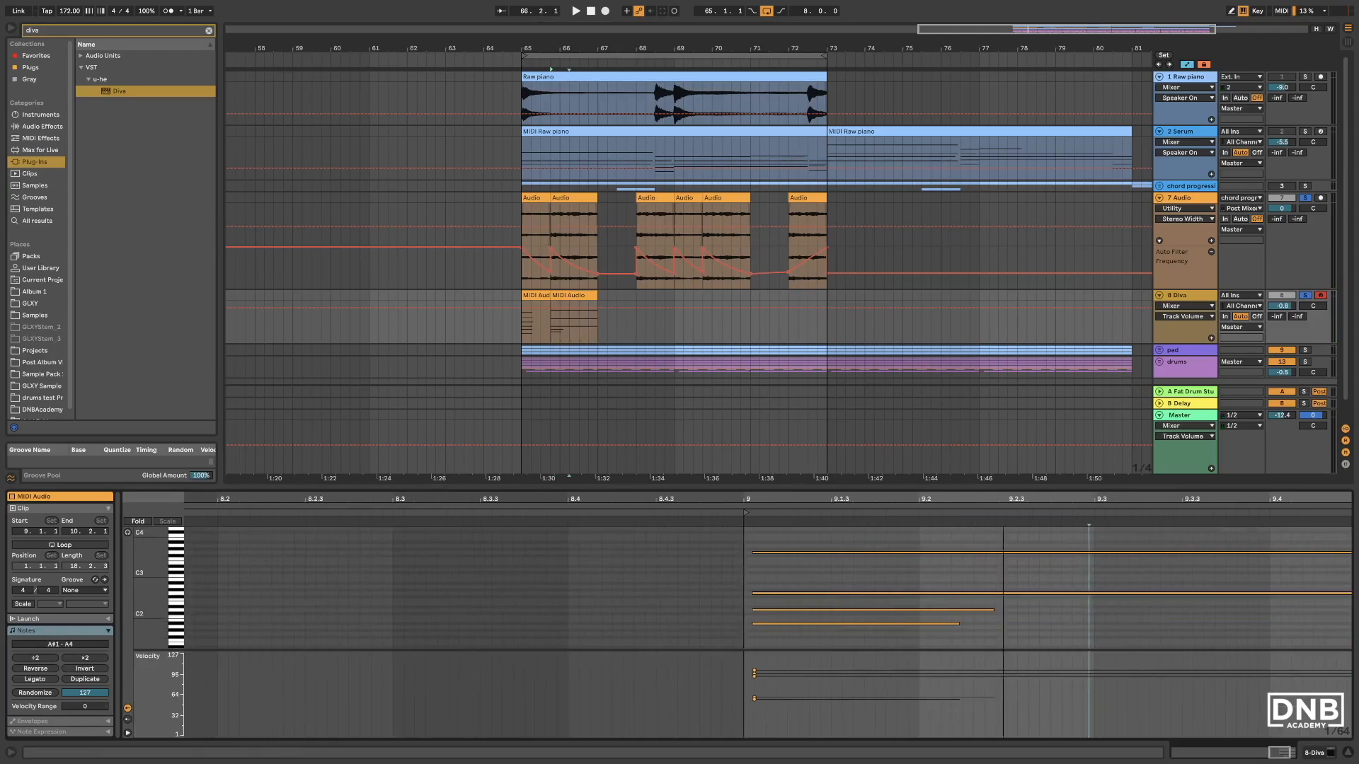
# Shorten the long chord notes in the second converted clip to about one beat.
pyautogui.scroll(3, 347, 598)
pyautogui.moveTo(158, 613); pyautogui.dragTo(127, 613)
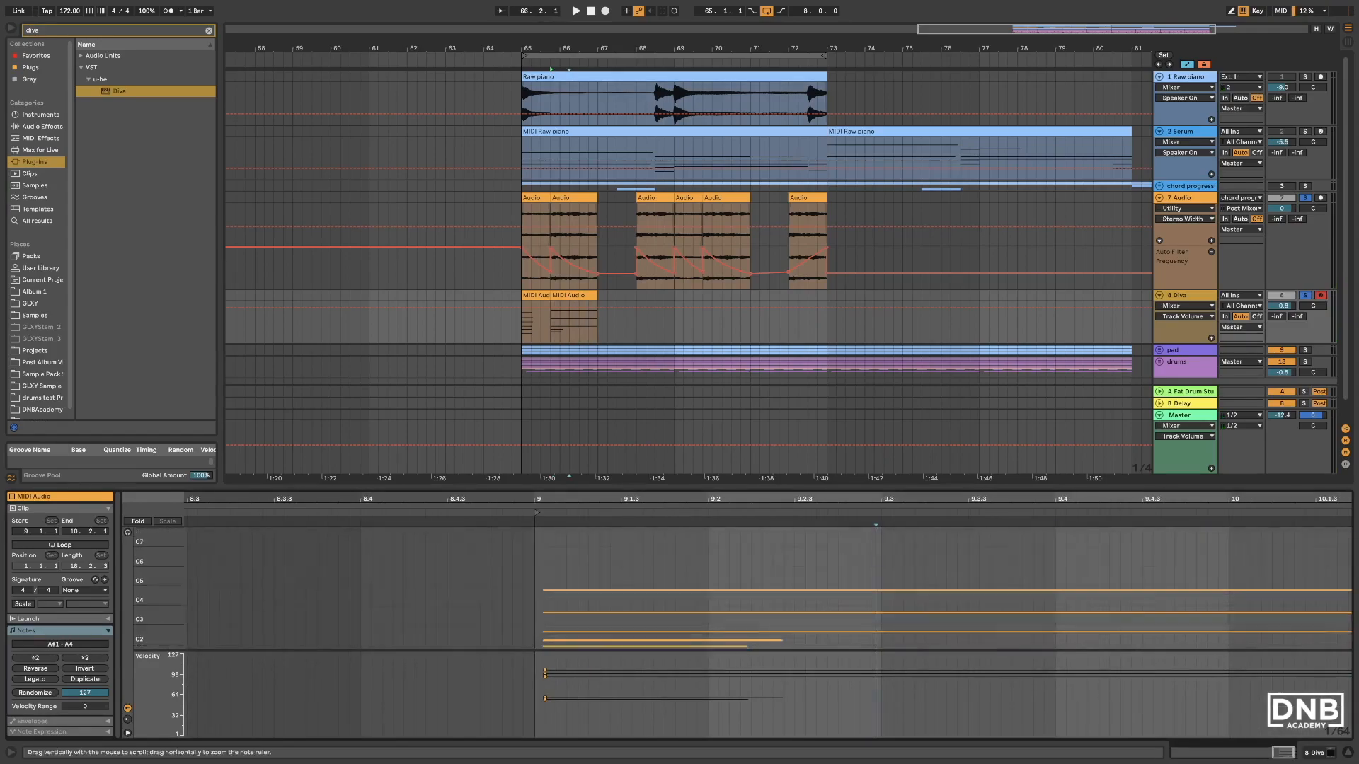
pyautogui.scroll(-2, 990, 550)
pyautogui.moveTo(920, 499); pyautogui.dragTo(885, 456)
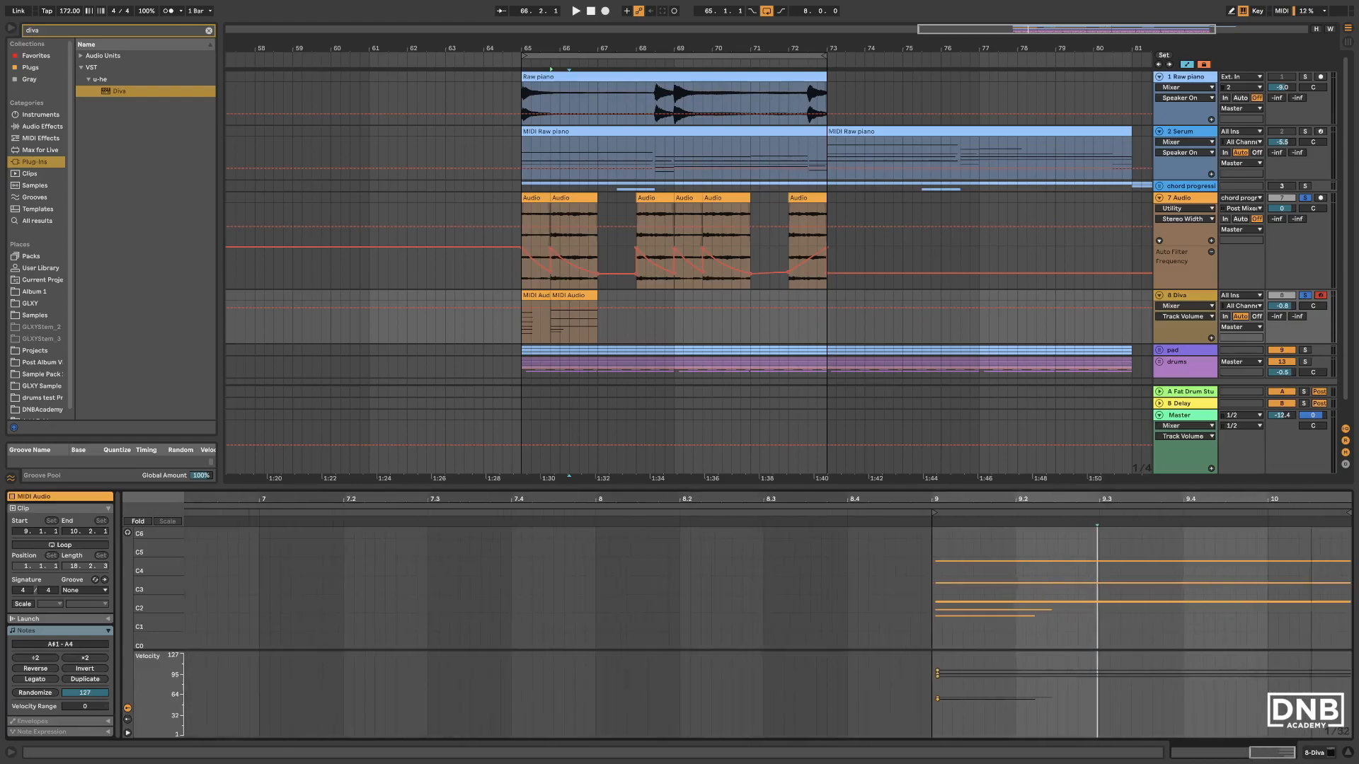
pyautogui.moveTo(1331, 545); pyautogui.dragTo(1034, 618)
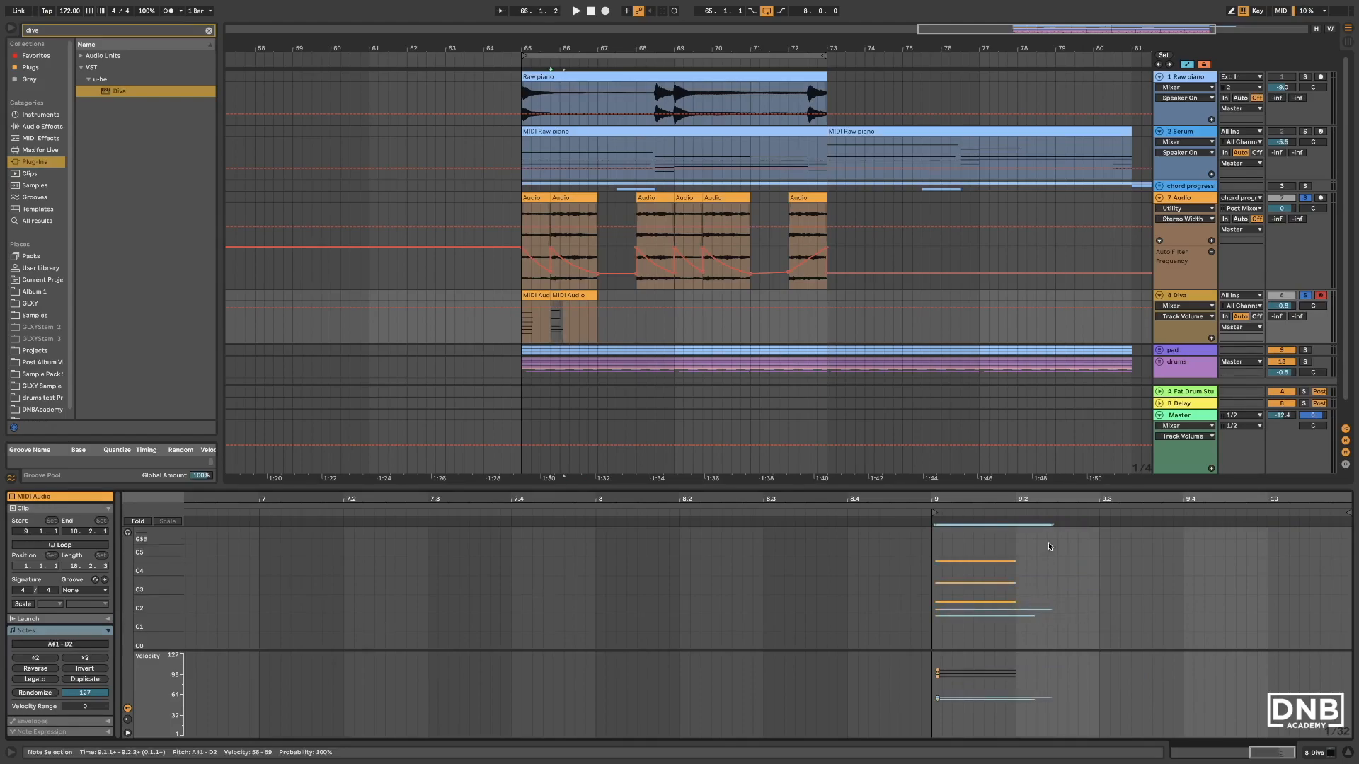
pyautogui.scroll(3, 1047, 608)
pyautogui.moveTo(157, 634); pyautogui.dragTo(220, 634)
pyautogui.moveTo(964, 635); pyautogui.dragTo(958, 635)
# Quantize all notes of the second converted clip and play the result from bar 65.
pyautogui.press('super+a')
pyautogui.press('shift+super+u')
pyautogui.press('Return')
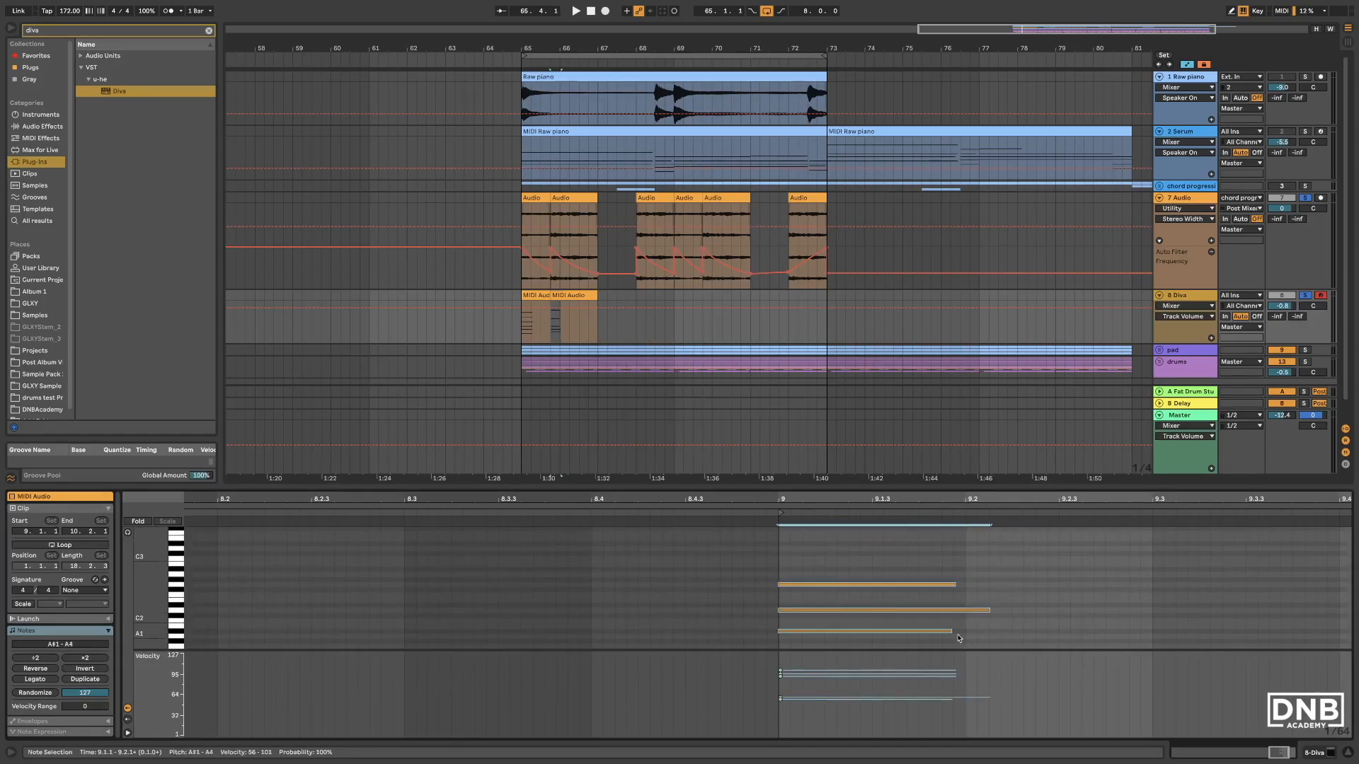
pyautogui.click(522, 331)
pyautogui.press('space')
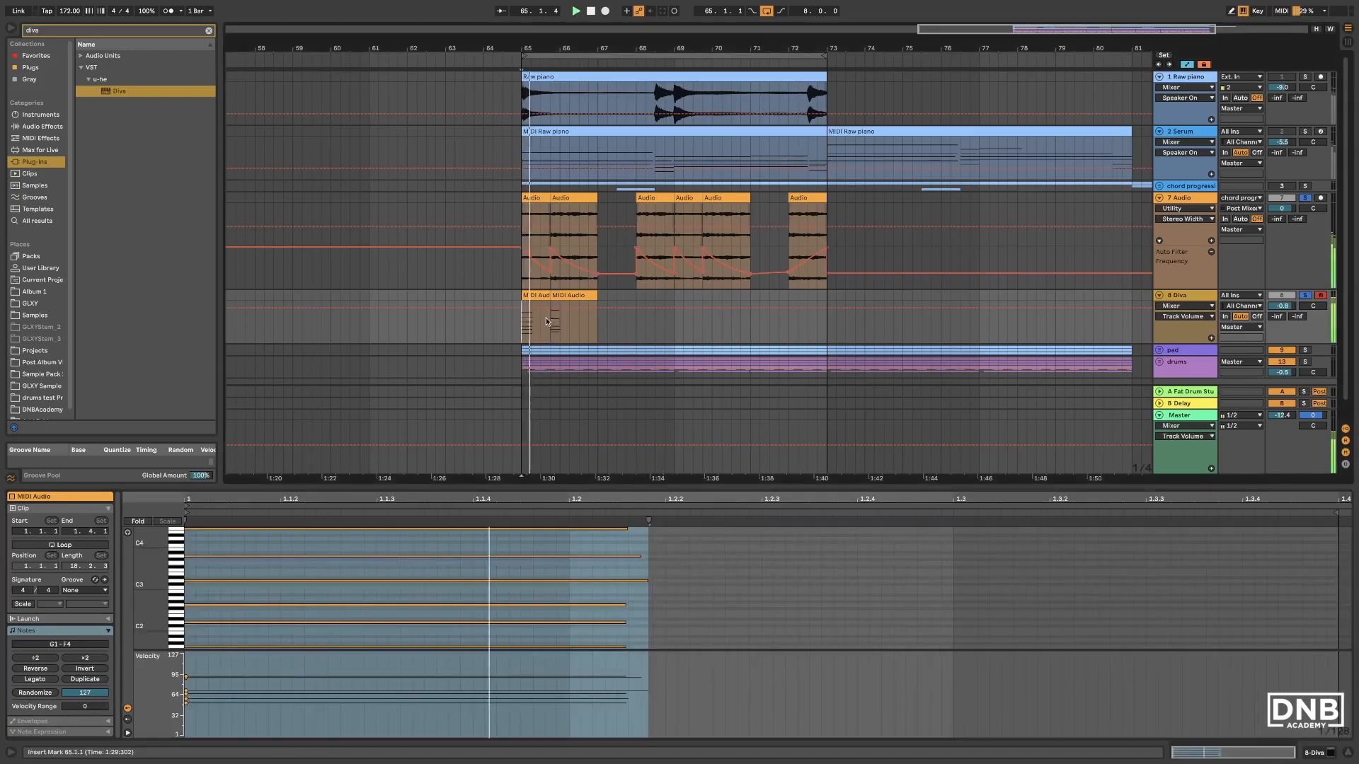
# Copy the audio clip at bar 68 onto the Diva track at the same position, converting it to MIDI as Harmony.
pyautogui.click(636, 218)
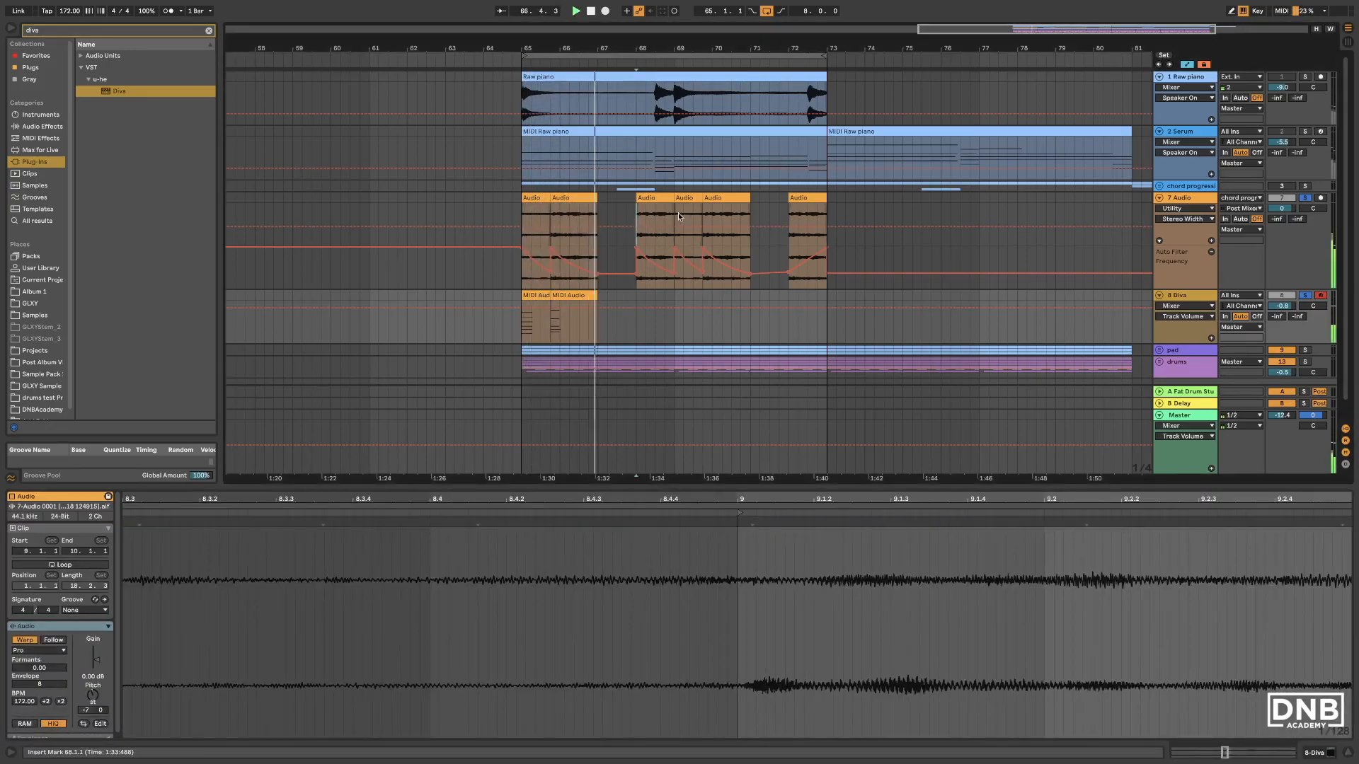
pyautogui.moveTo(636, 218); pyautogui.dragTo(678, 212)
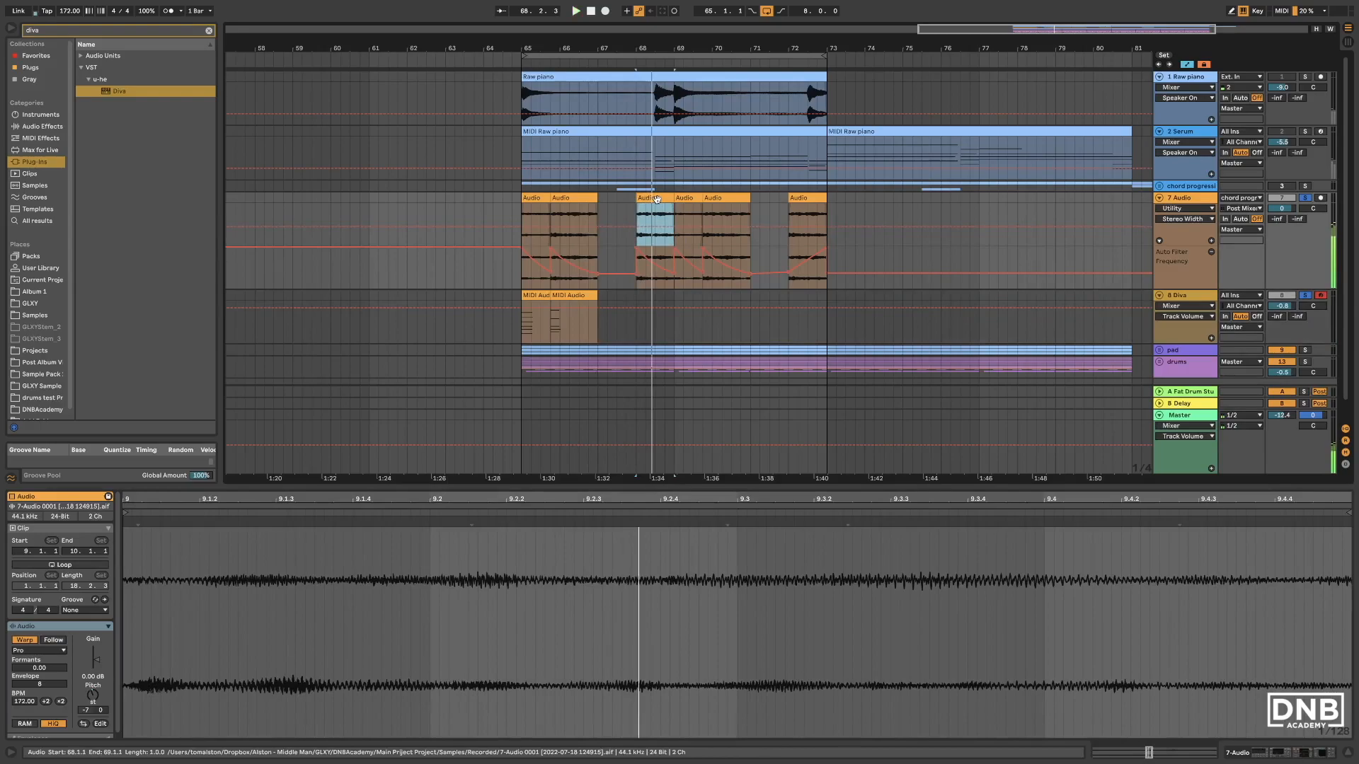
pyautogui.moveTo(655, 198); pyautogui.dragTo(655, 314)
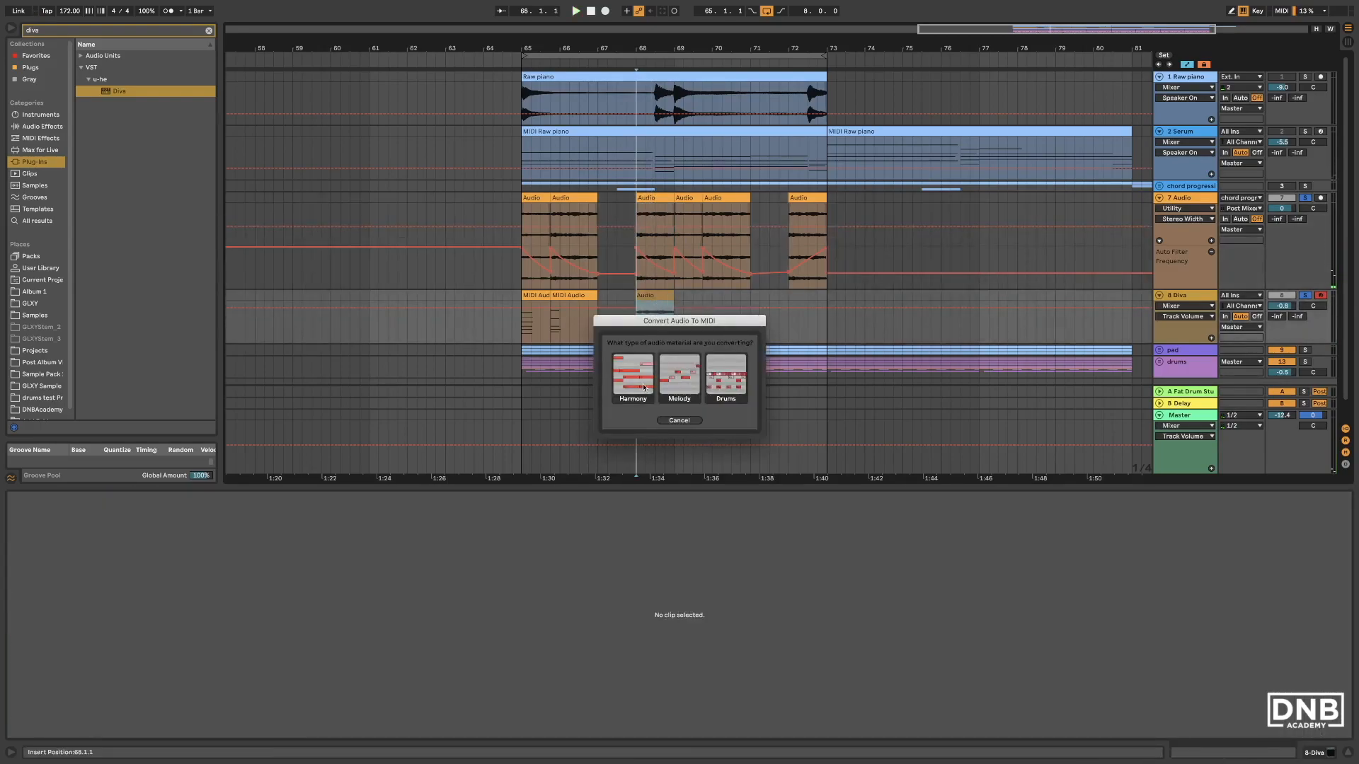
pyautogui.click(642, 384)
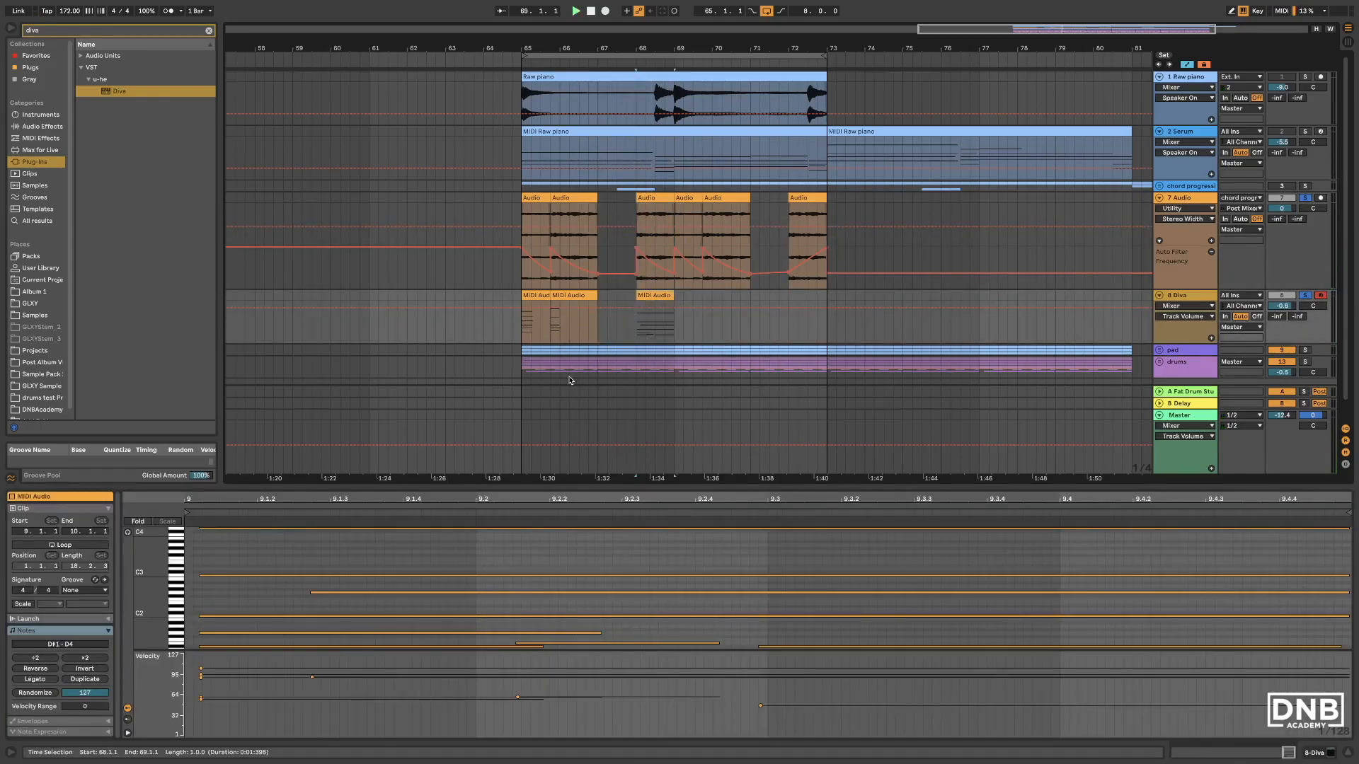
# Delete the late-starting G2 note and the other stray low notes from the converted clip at bar 68.
pyautogui.moveTo(333, 605); pyautogui.dragTo(361, 590)
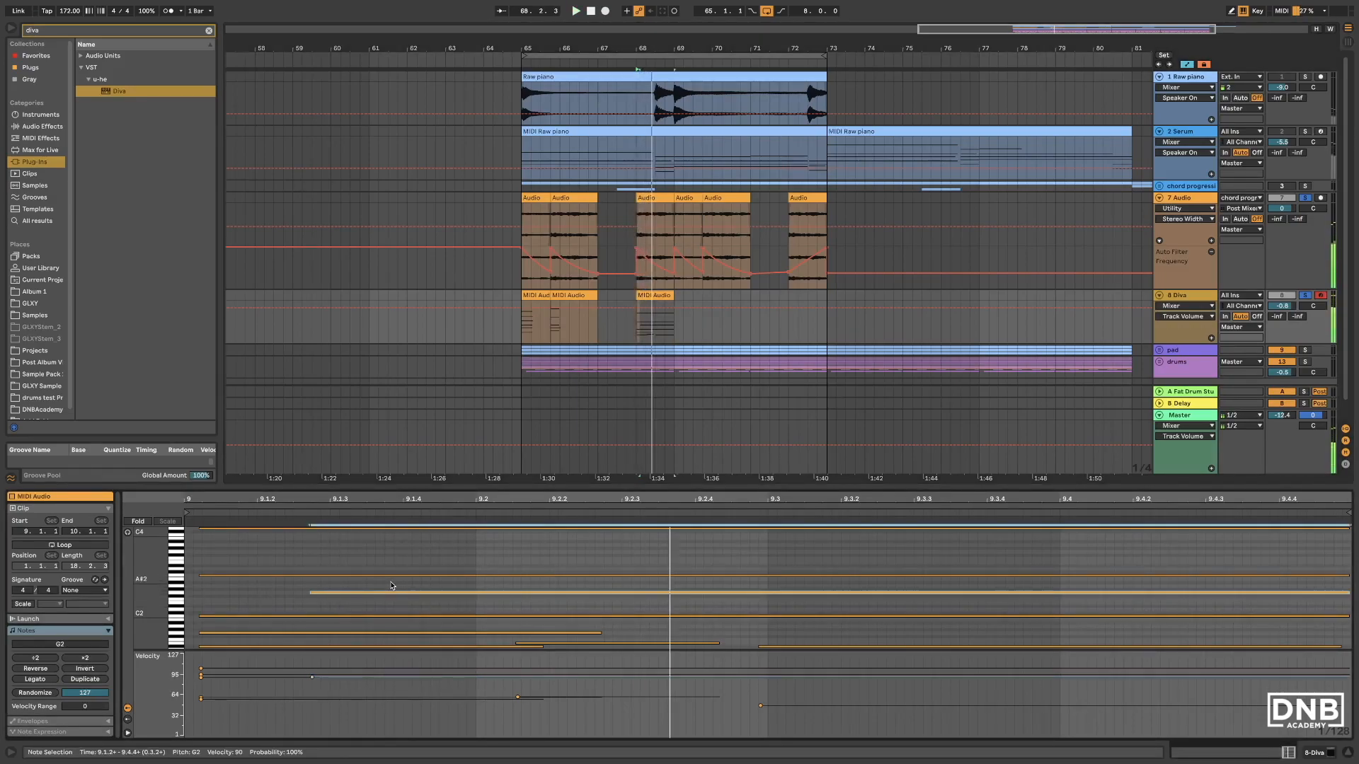
pyautogui.press('Delete')
pyautogui.moveTo(673, 627); pyautogui.dragTo(824, 661)
pyautogui.press('Delete')
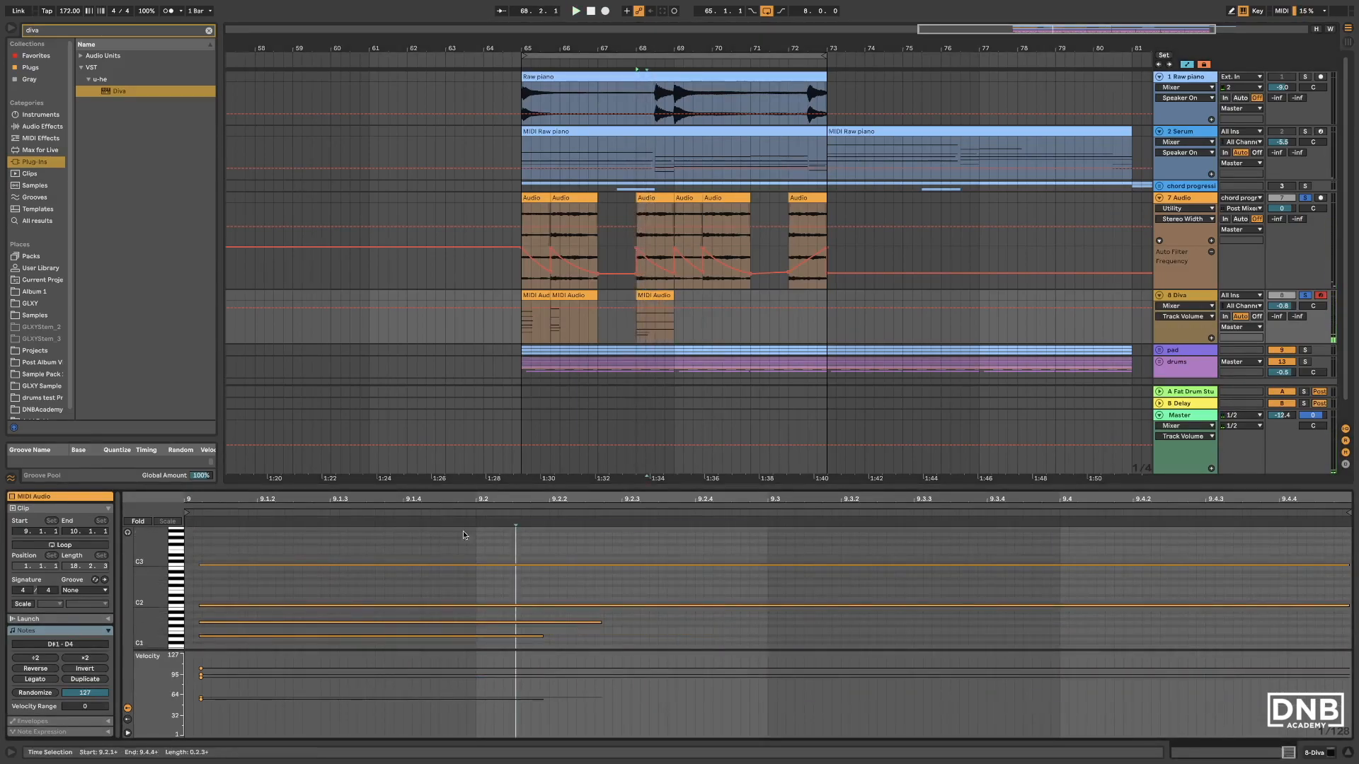
# Shorten the bar 68 chord notes to about one beat, align their starts to the grid and play from bar 65.
pyautogui.moveTo(473, 504); pyautogui.dragTo(1242, 501)
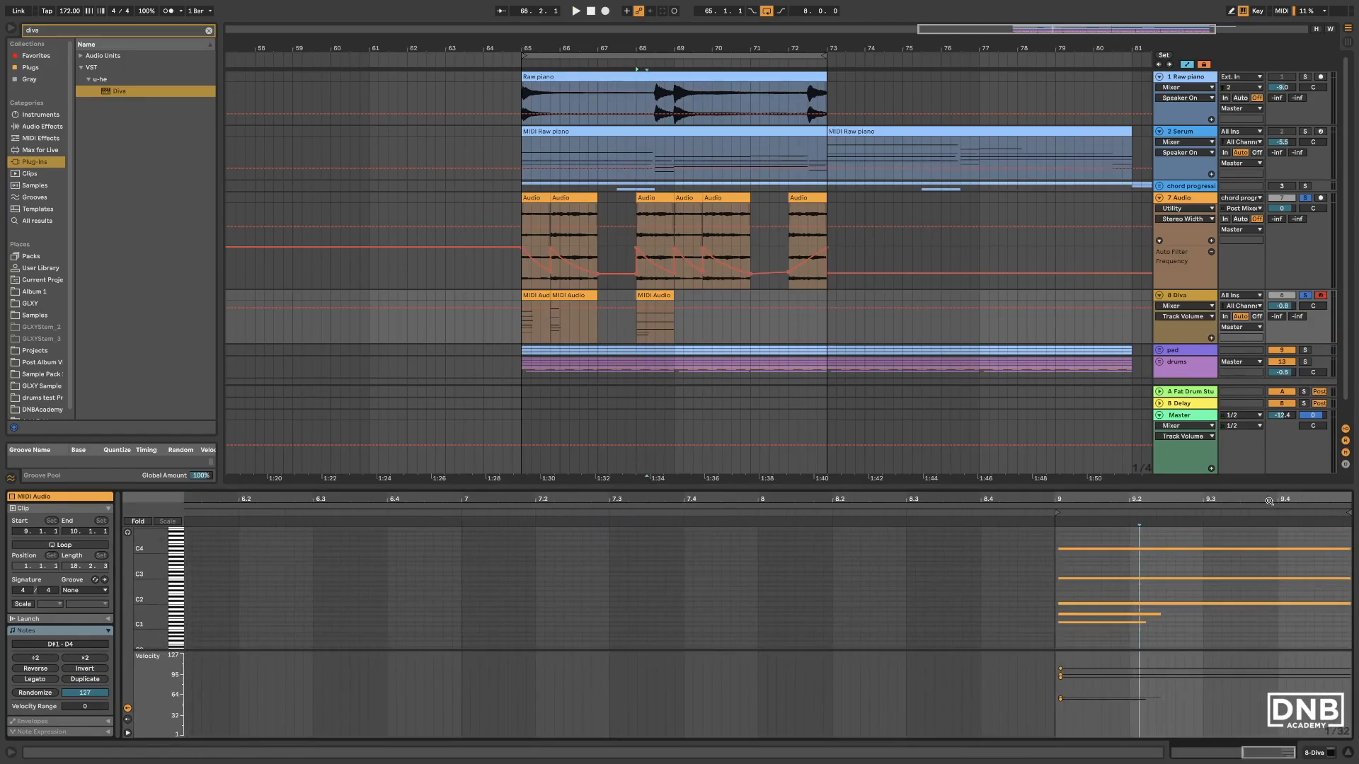
pyautogui.moveTo(1330, 539); pyautogui.dragTo(1117, 623)
pyautogui.click(727, 332)
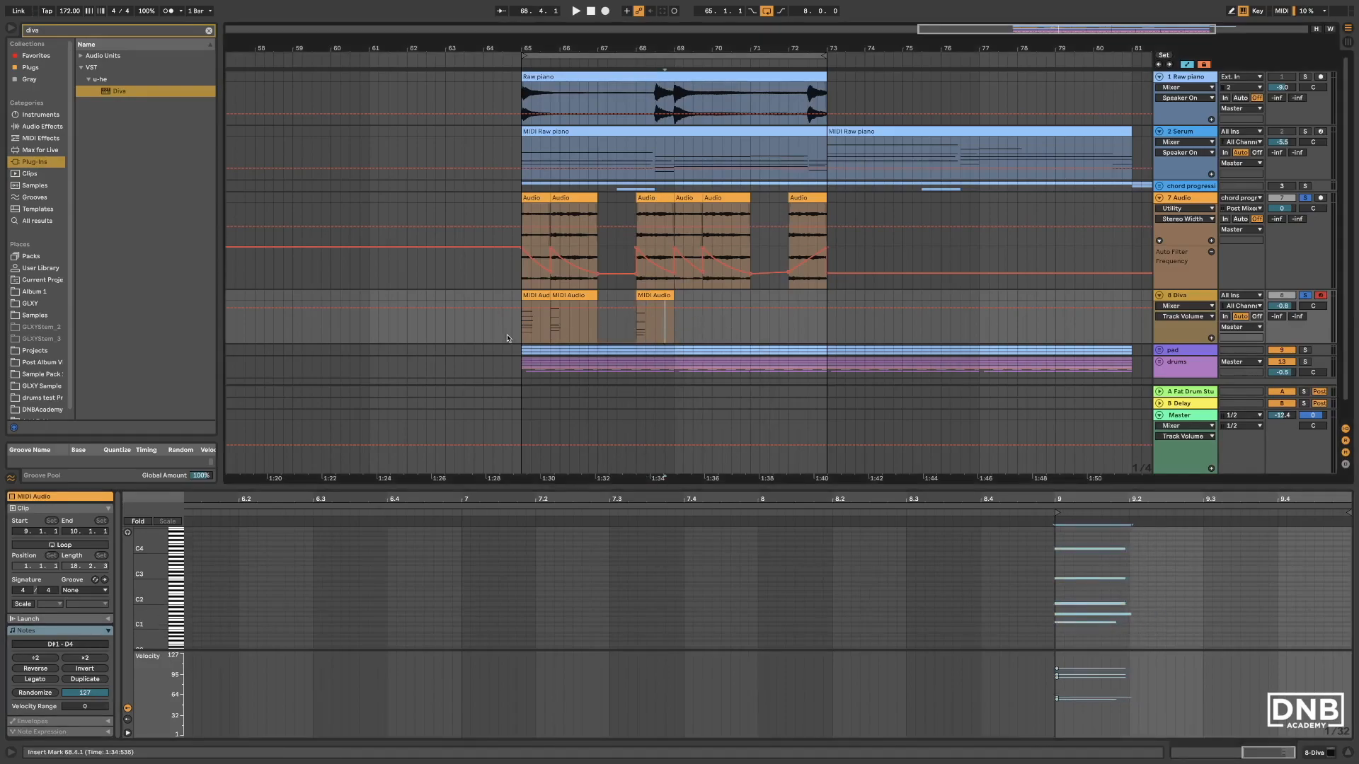
pyautogui.click(512, 333)
pyautogui.click(526, 338)
pyautogui.press('space')
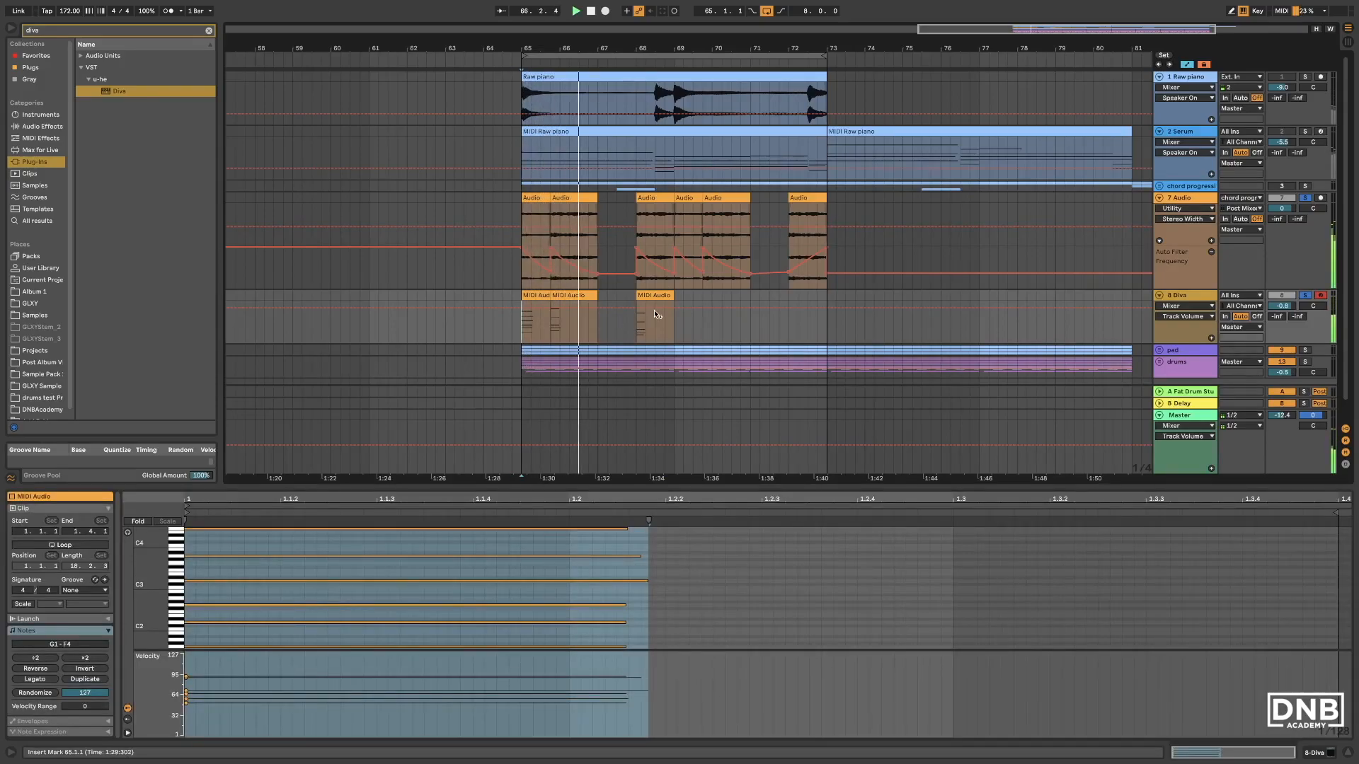
# Consolidate the three MIDI clips on the Diva track into a single clip from bar 65 to 69.
pyautogui.moveTo(674, 334); pyautogui.dragTo(542, 297)
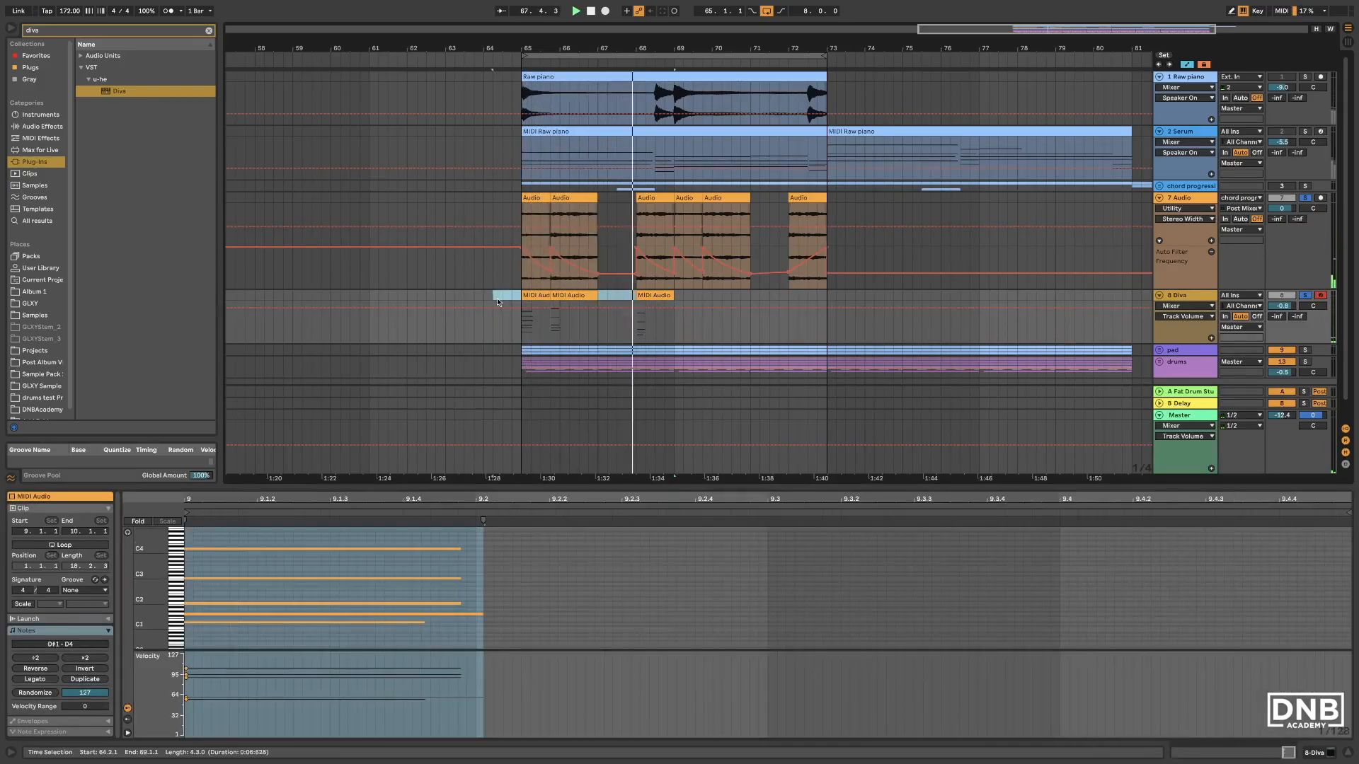
pyautogui.rightClick(542, 297)
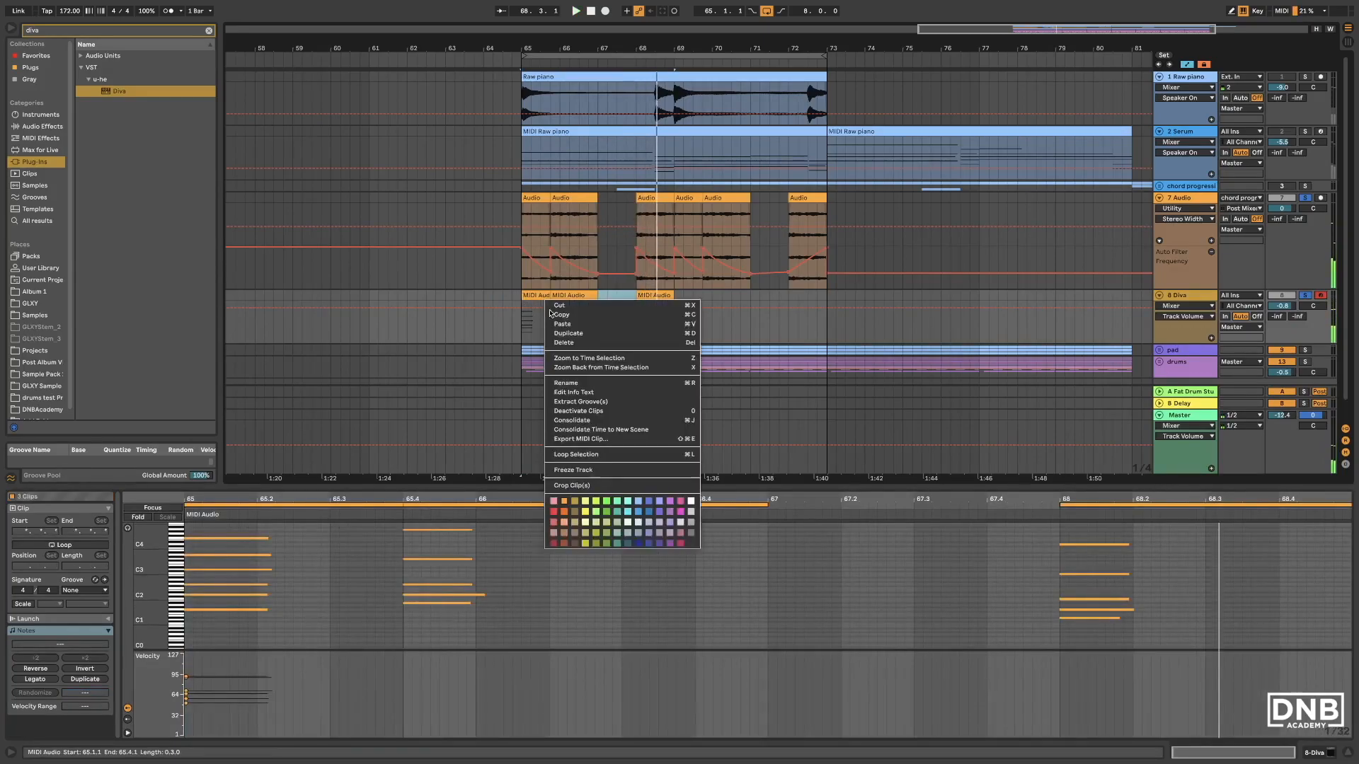
pyautogui.click(580, 422)
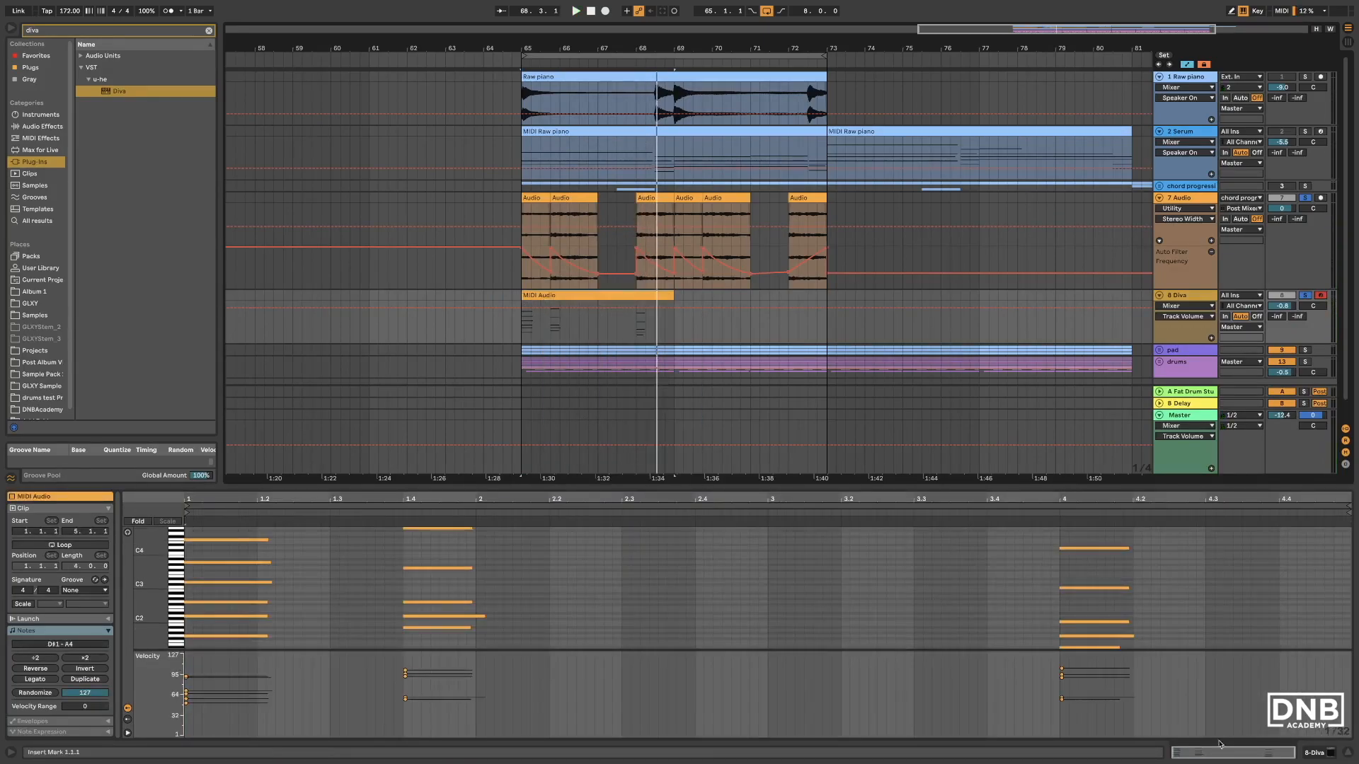
# Play the pattern from bar 65 and lower the Diva track's volume to -7.4 dB.
pyautogui.click(518, 332)
pyautogui.press('space')
pyautogui.moveTo(1282, 306); pyautogui.dragTo(1283, 309)
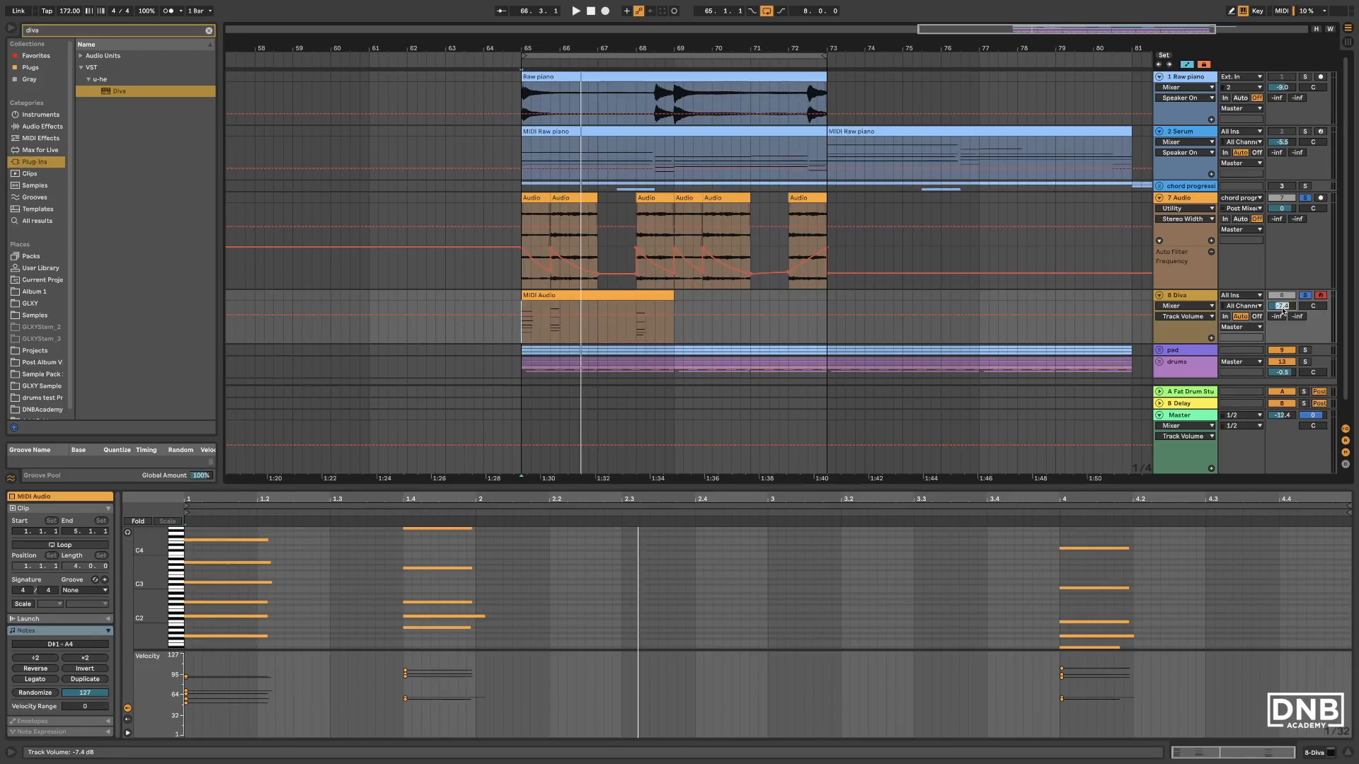
# Move all notes of the consolidated Diva clip one beat later and play the result.
pyautogui.click(672, 584)
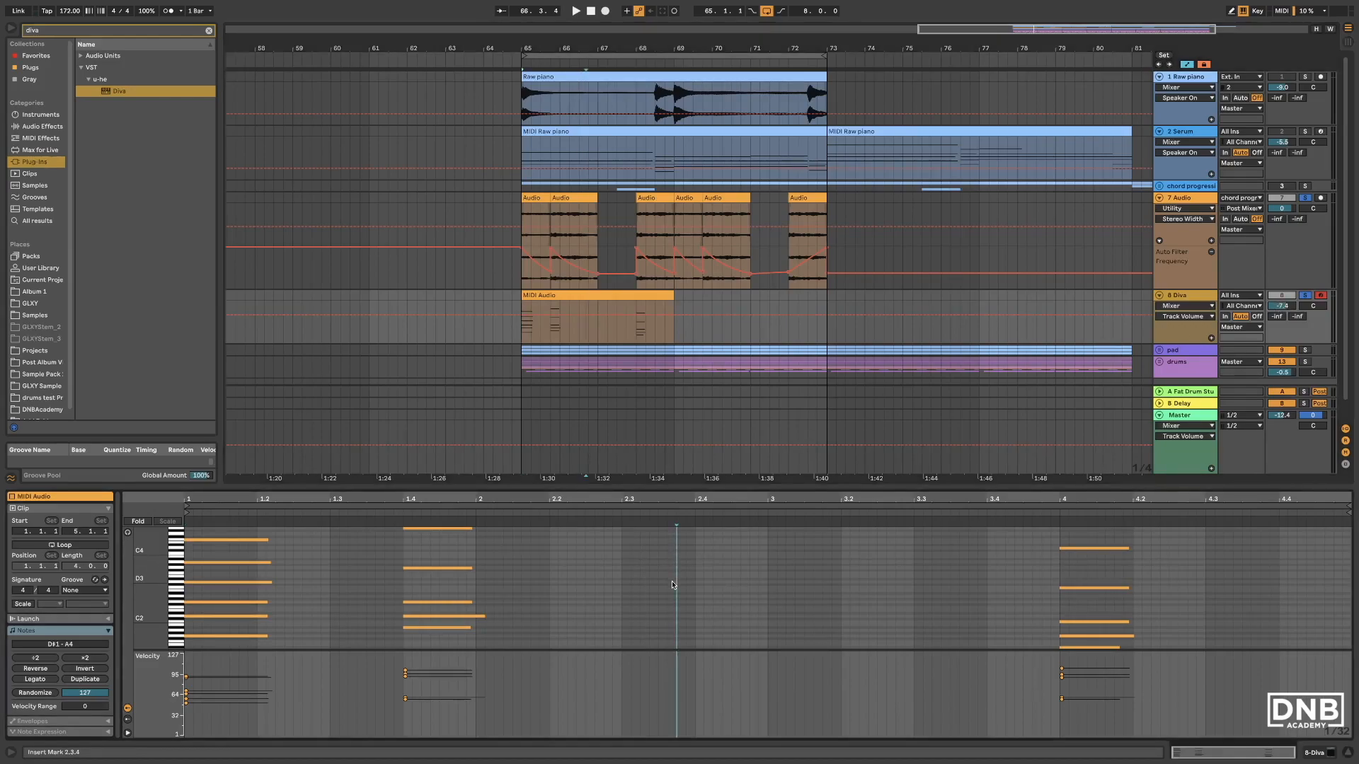
pyautogui.hotkey('ctrl', 'a')
pyautogui.press('Right')
pyautogui.press('Right')
pyautogui.press('Right')
pyautogui.press('Right')
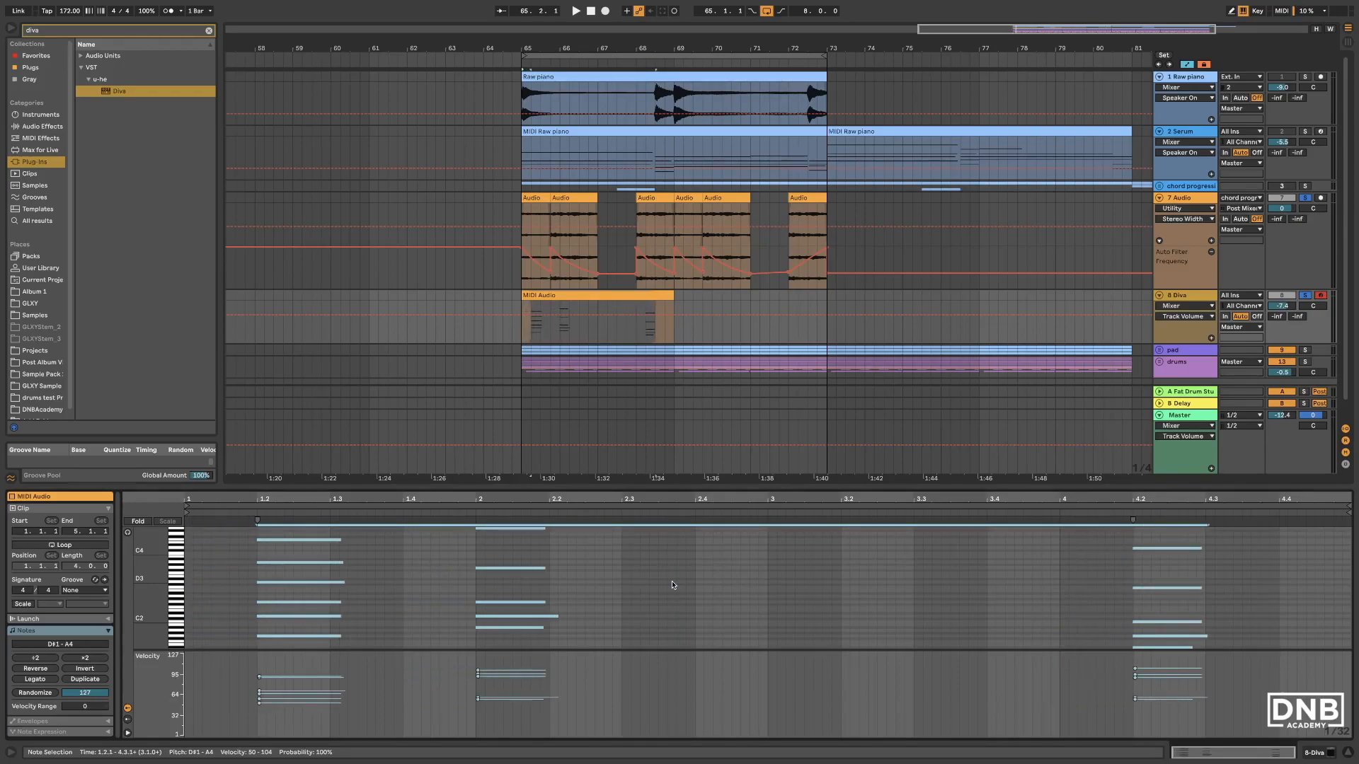
pyautogui.press('space')
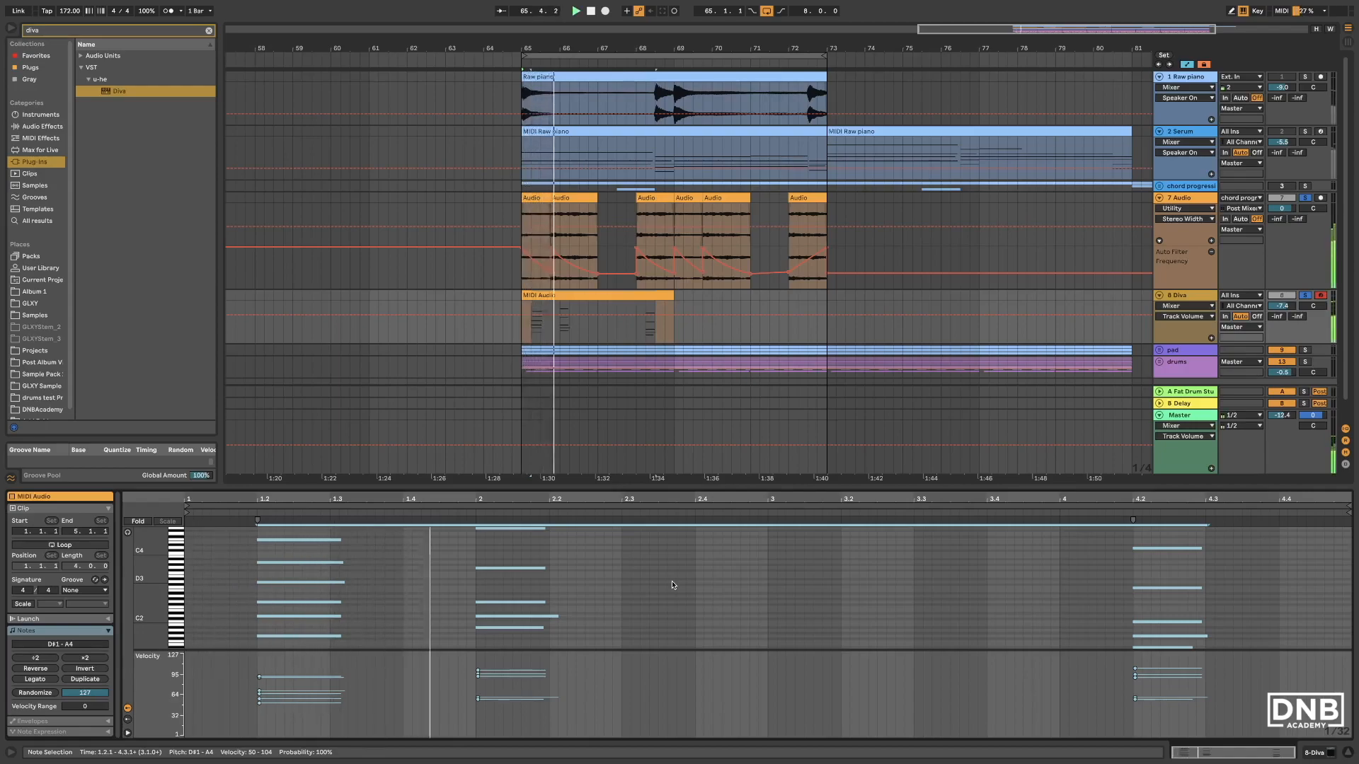
# Move all of the clip's notes back by half a beat so they start at 1.1.3, and play it.
pyautogui.press('space')
pyautogui.press('Left')
pyautogui.press('Left')
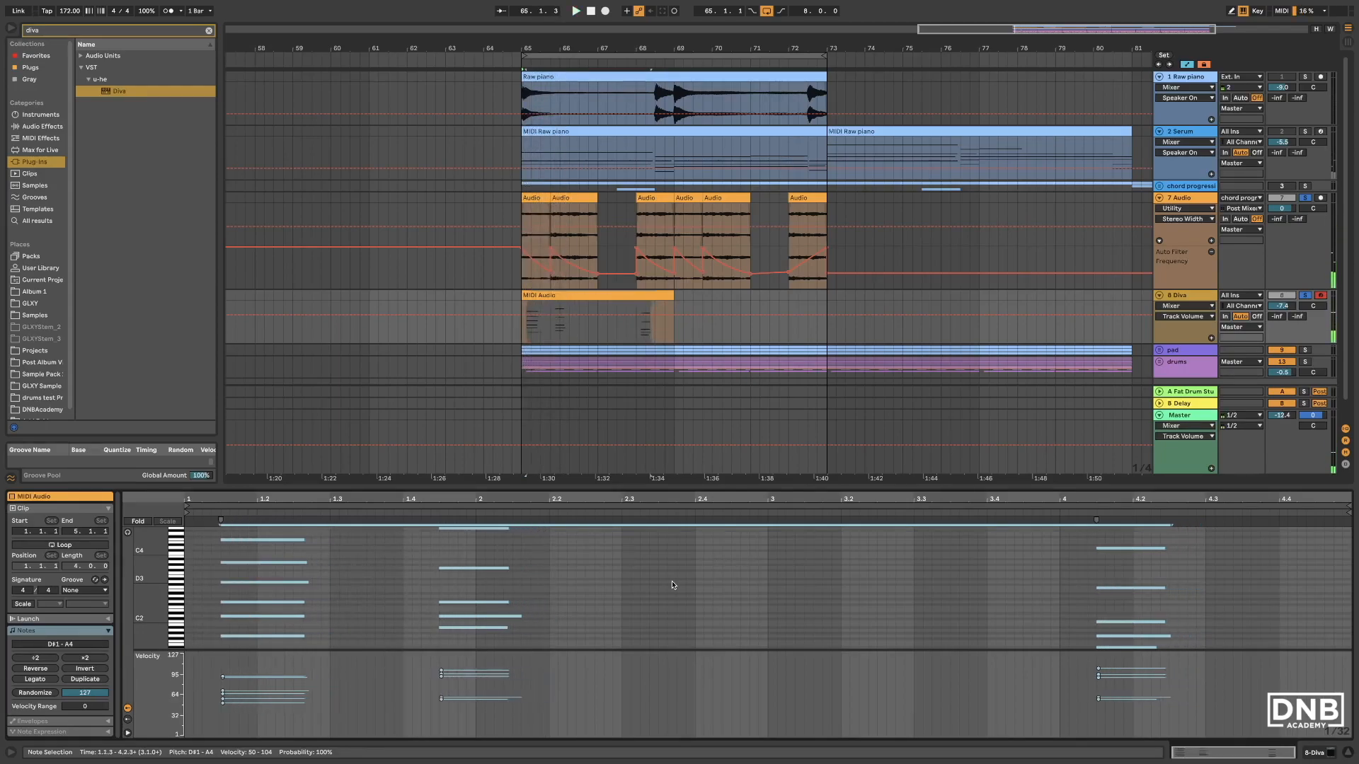
pyautogui.press('space')
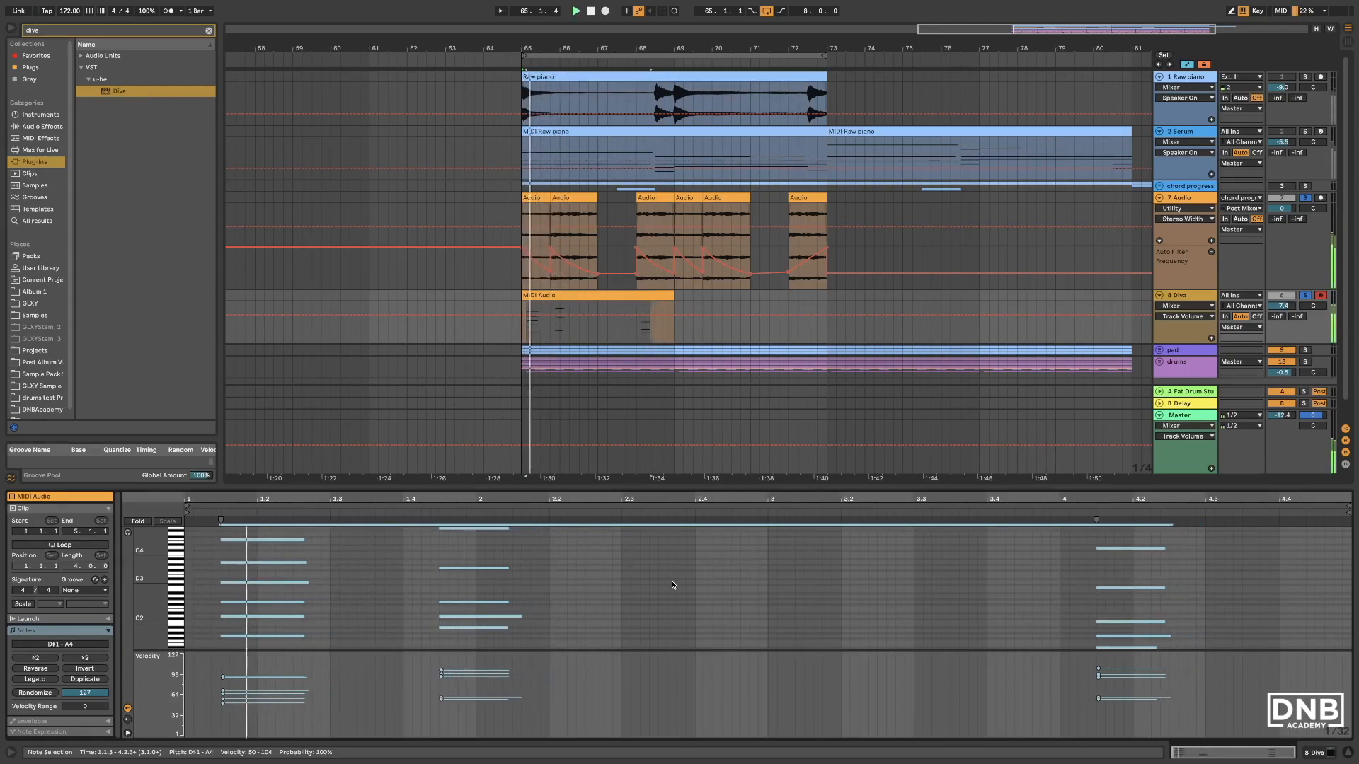
# Close the note editor and duplicate the consolidated Diva clip so the copy starts at bar 69.
pyautogui.doubleClick(588, 485)
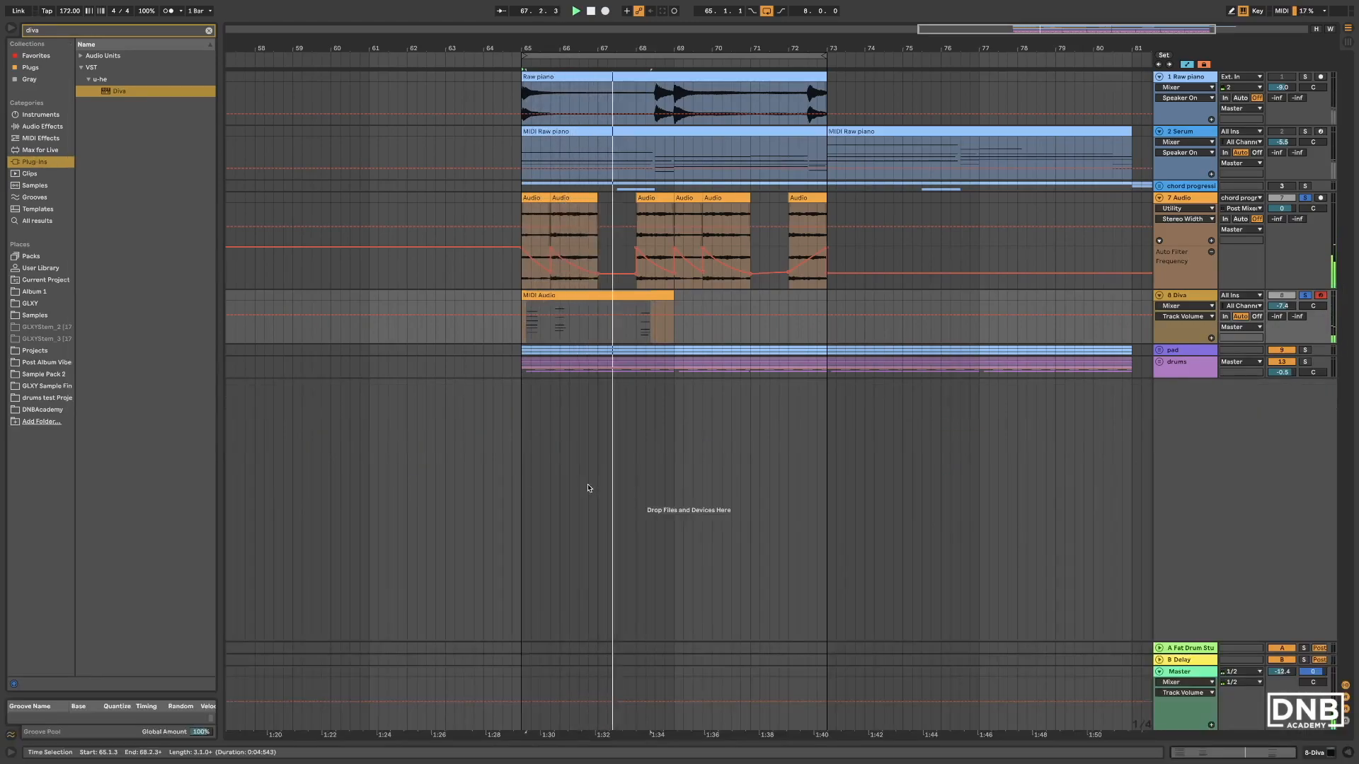
pyautogui.click(622, 295)
pyautogui.hotkey('ctrl', 'd')
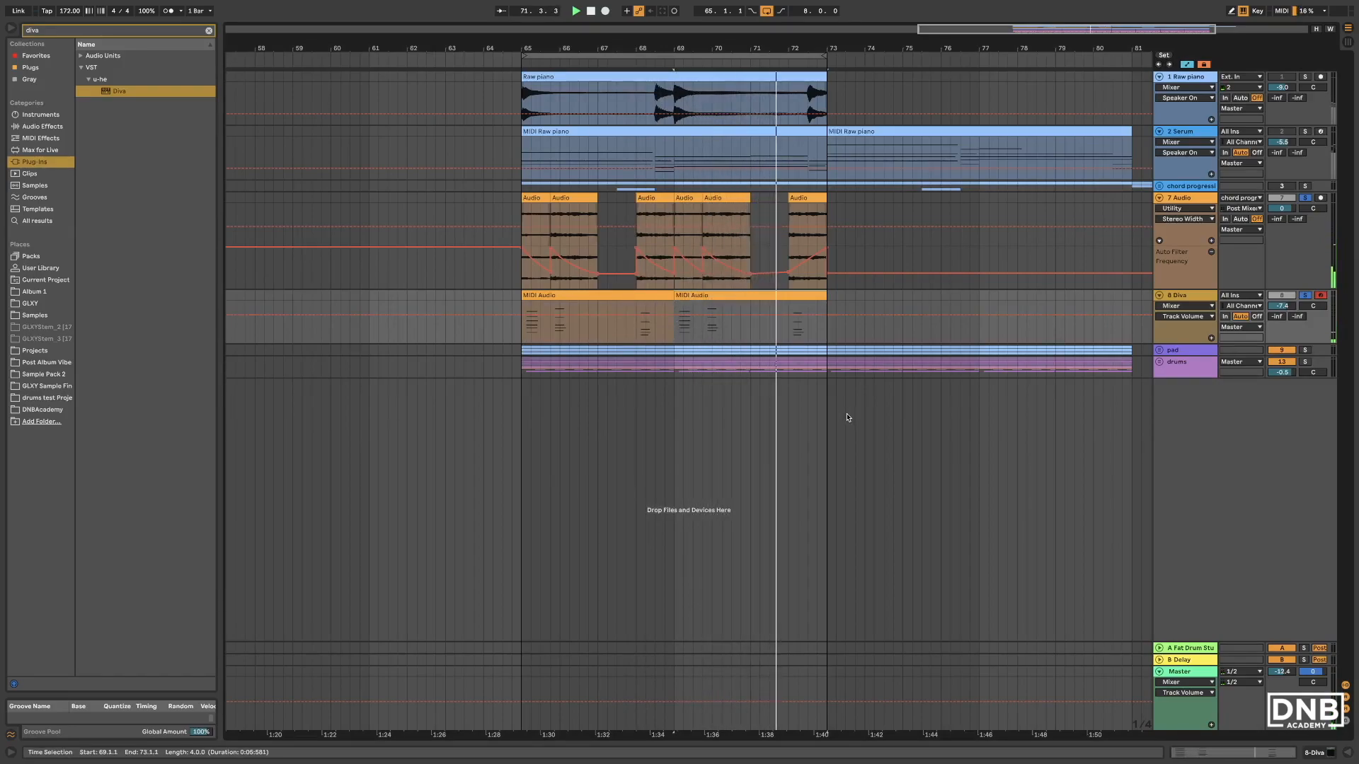
# Open the duplicated clip at bar 69 and select the notes of its last chord.
pyautogui.doubleClick(818, 295)
pyautogui.click(1033, 621)
pyautogui.scroll(-1, 1083, 635)
pyautogui.moveTo(152, 617); pyautogui.dragTo(140, 617)
pyautogui.moveTo(1076, 639); pyautogui.dragTo(1144, 548)
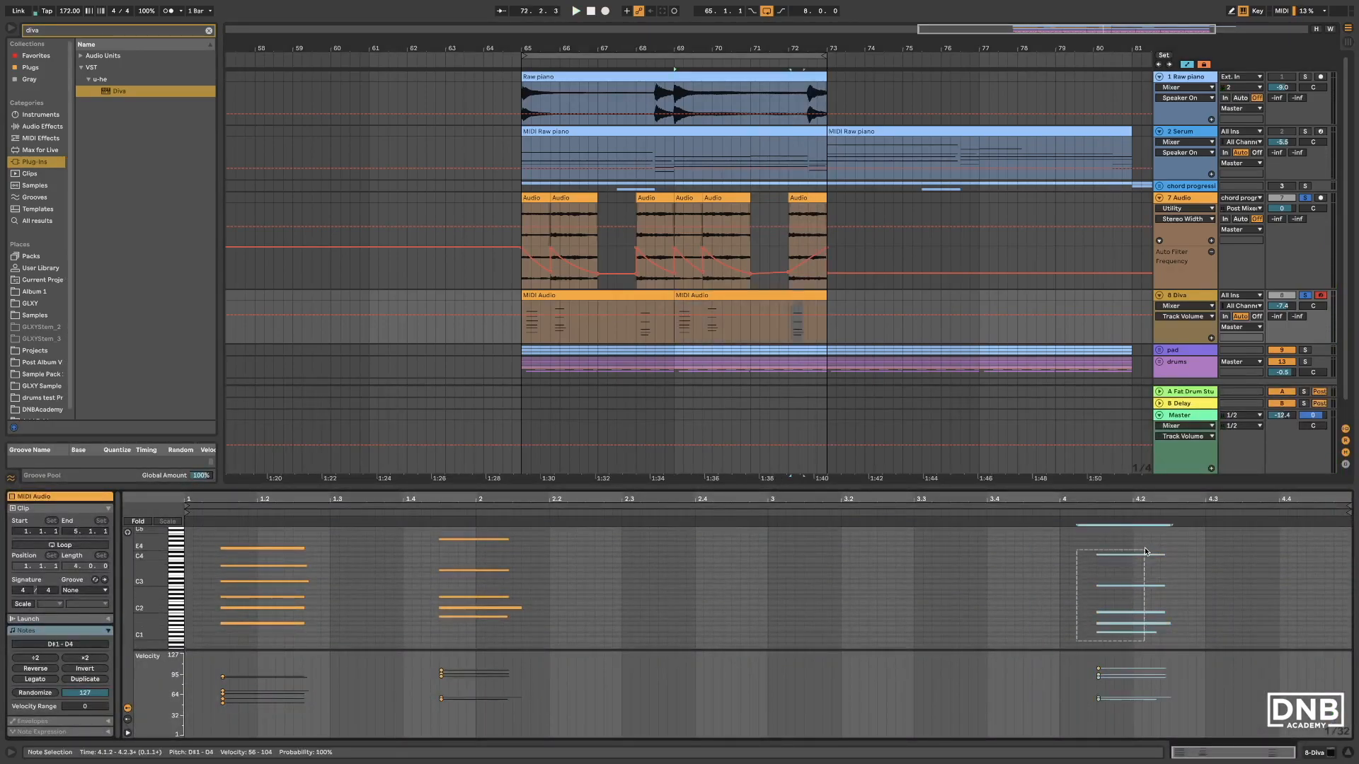
# Try transposing all notes of the duplicated clip up an octave, and revert the change.
pyautogui.press('super+a')
pyautogui.hotkey('shift', 'Up')
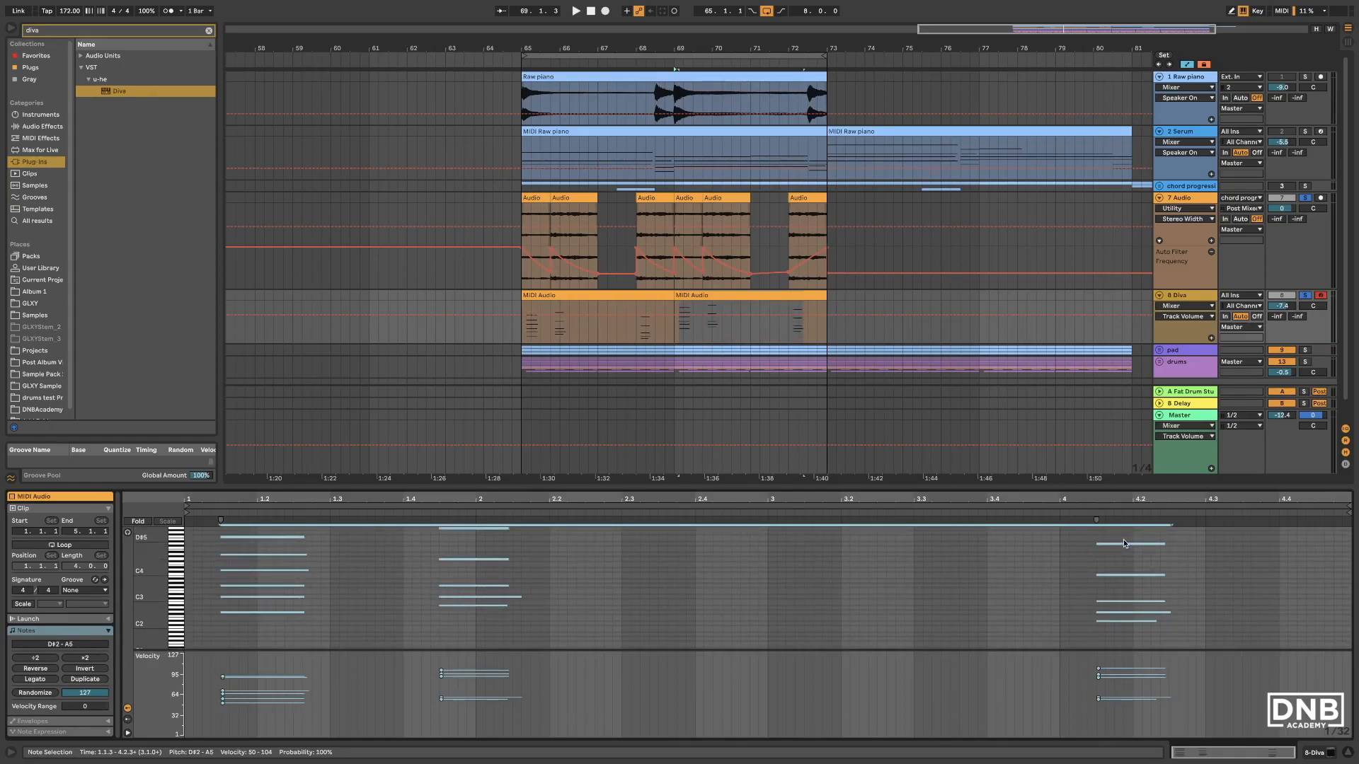
pyautogui.hotkey('shift', 'Down')
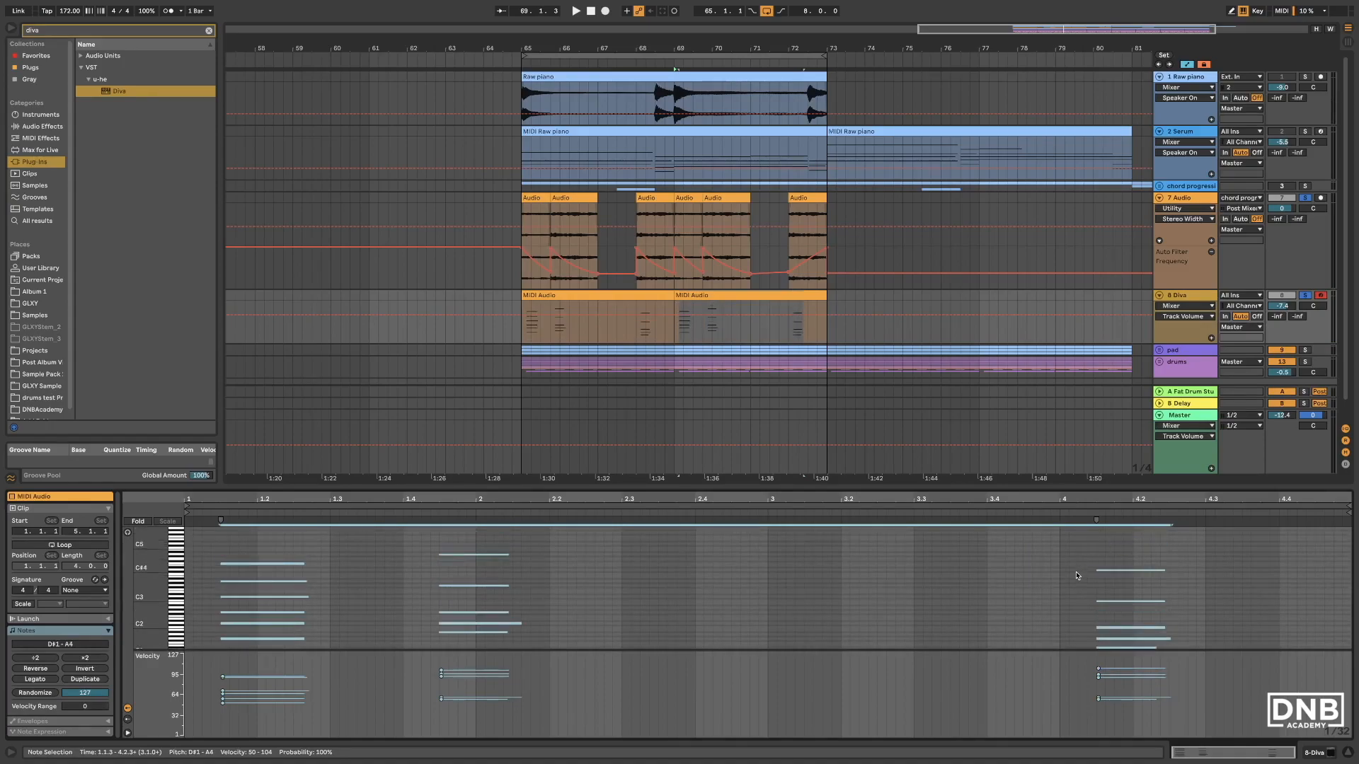
pyautogui.click(1079, 554)
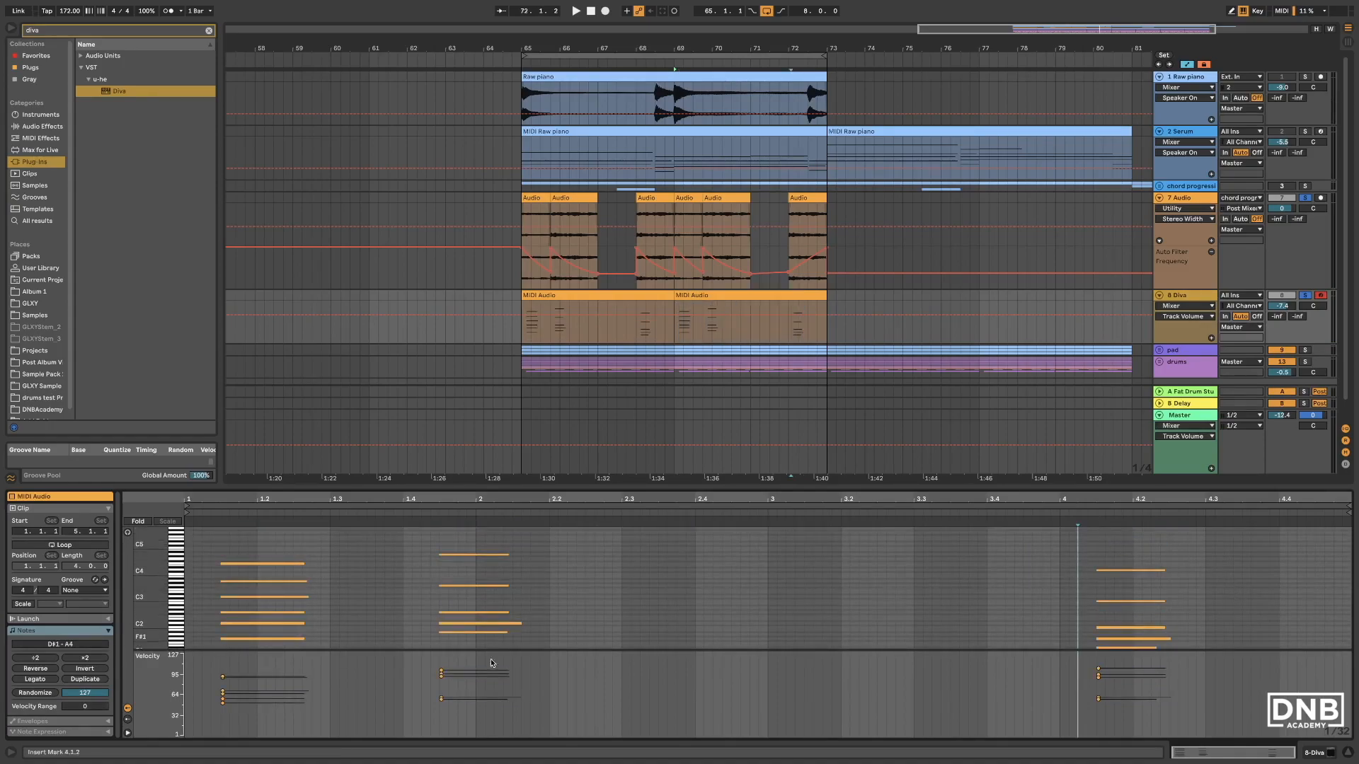
# Enlarge the note area and transpose only the duplicated clip's last chord up an octave.
pyautogui.moveTo(883, 648); pyautogui.dragTo(888, 692)
pyautogui.moveTo(1108, 667); pyautogui.dragTo(1144, 557)
pyautogui.hotkey('shift', 'Up')
# Open Diva's preset browser, play the pattern from bar 65 and list the 3 POLY SYNTH presets.
pyautogui.click(520, 340)
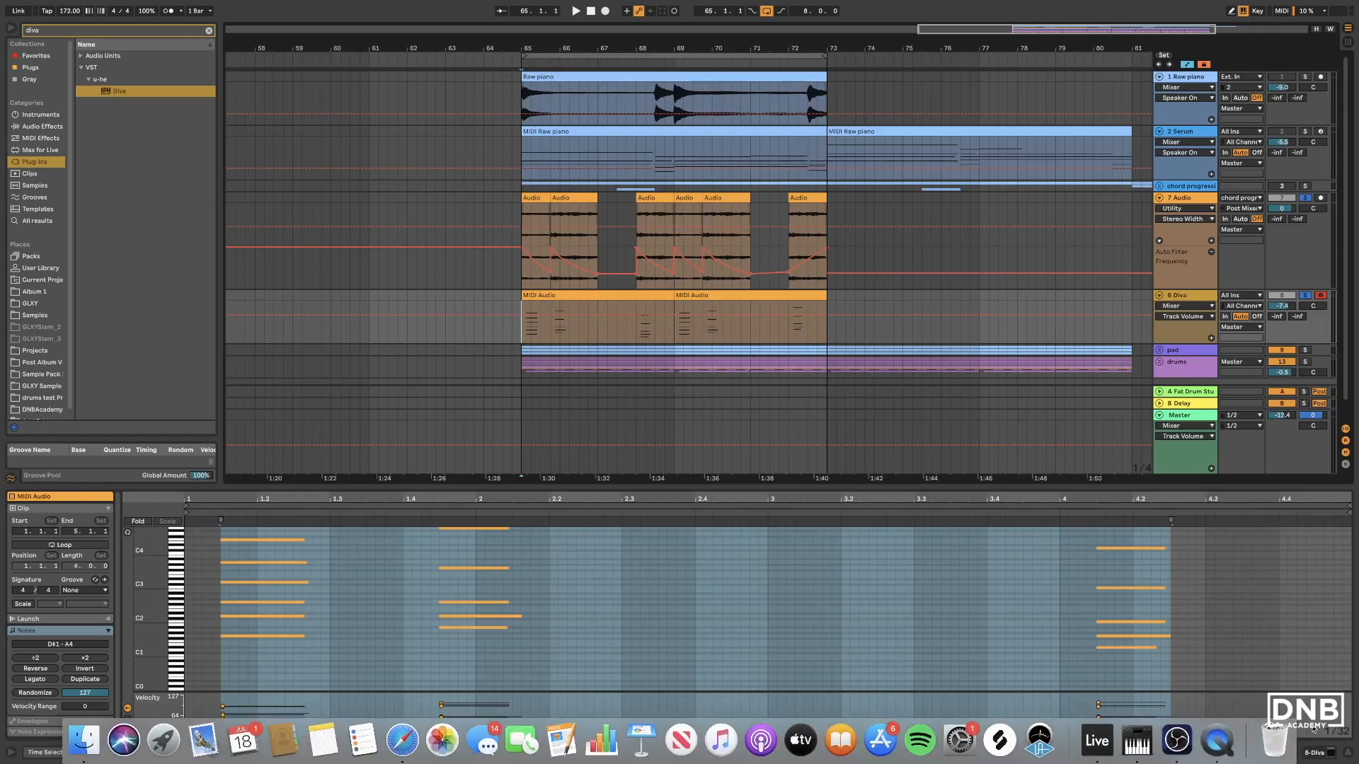
pyautogui.click(1315, 753)
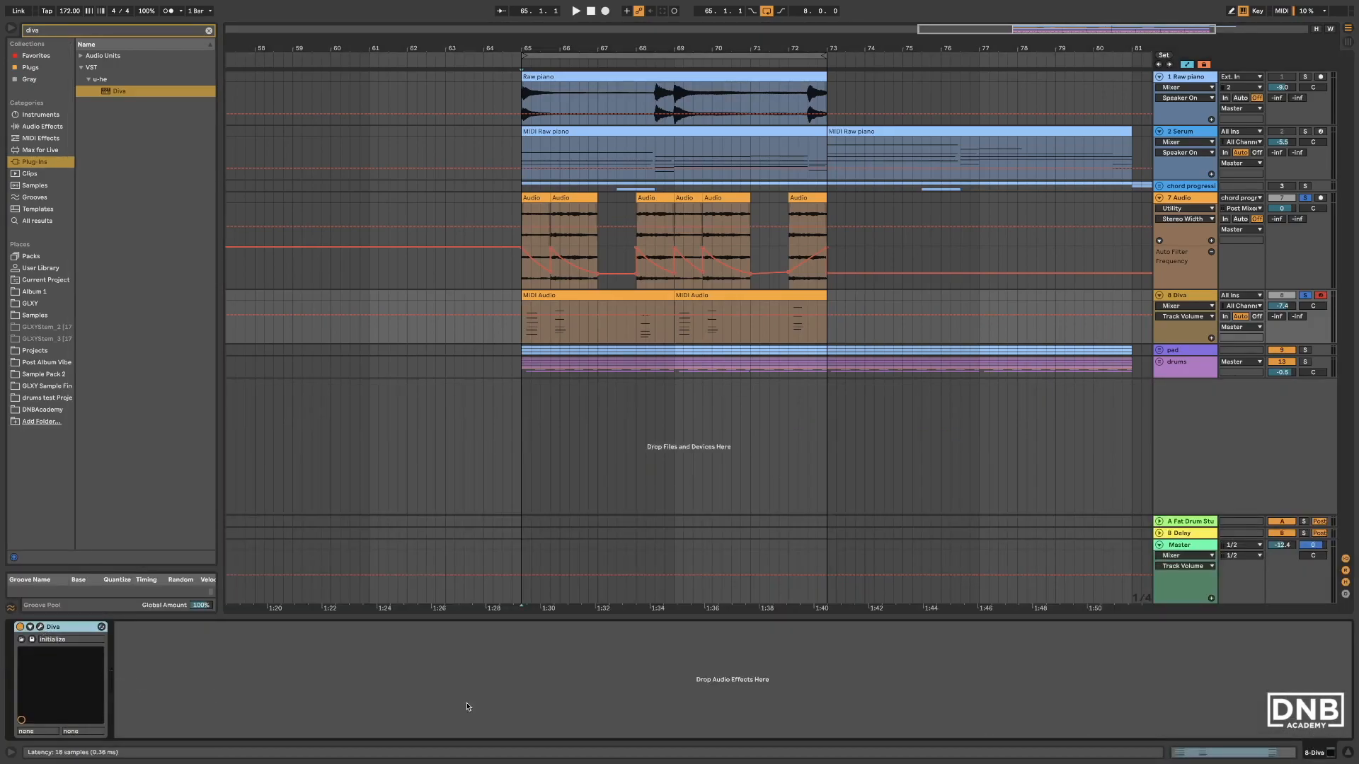
pyautogui.click(718, 659)
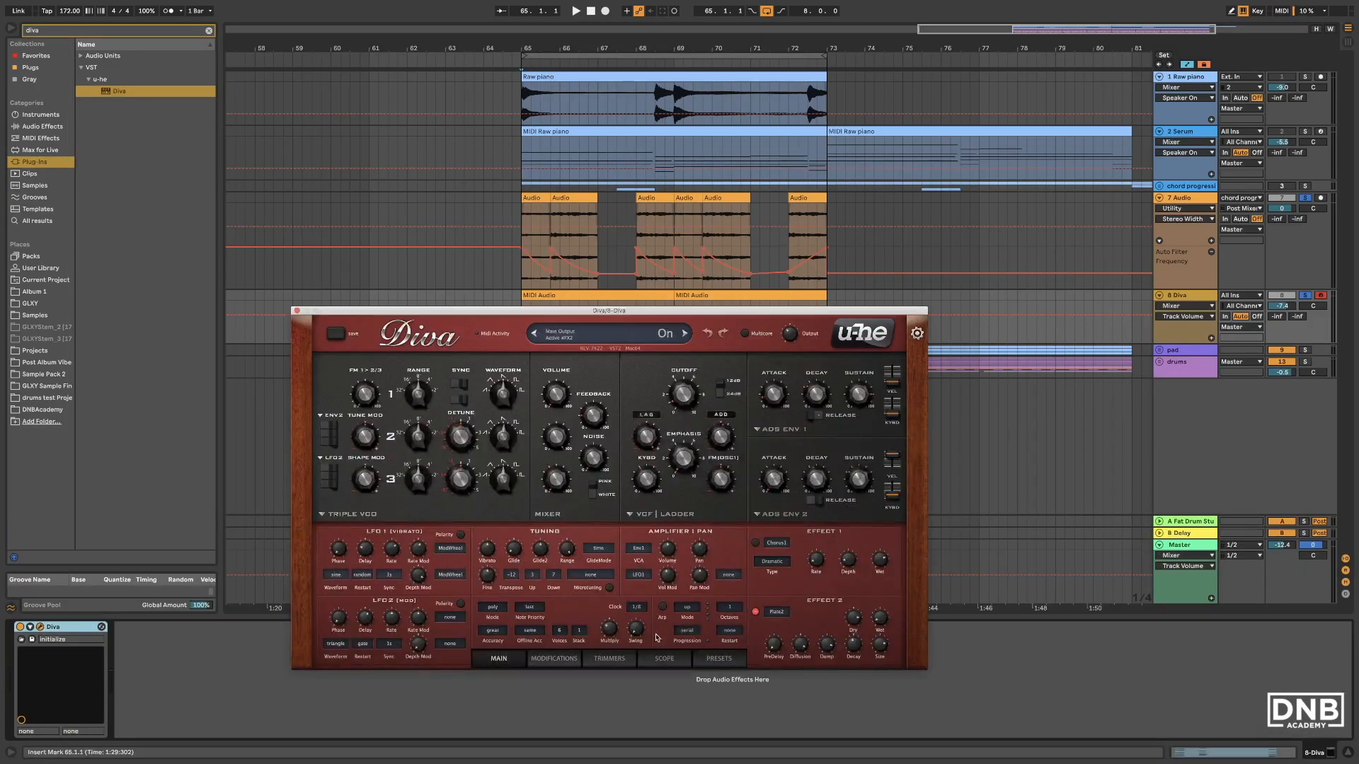
pyautogui.press('space')
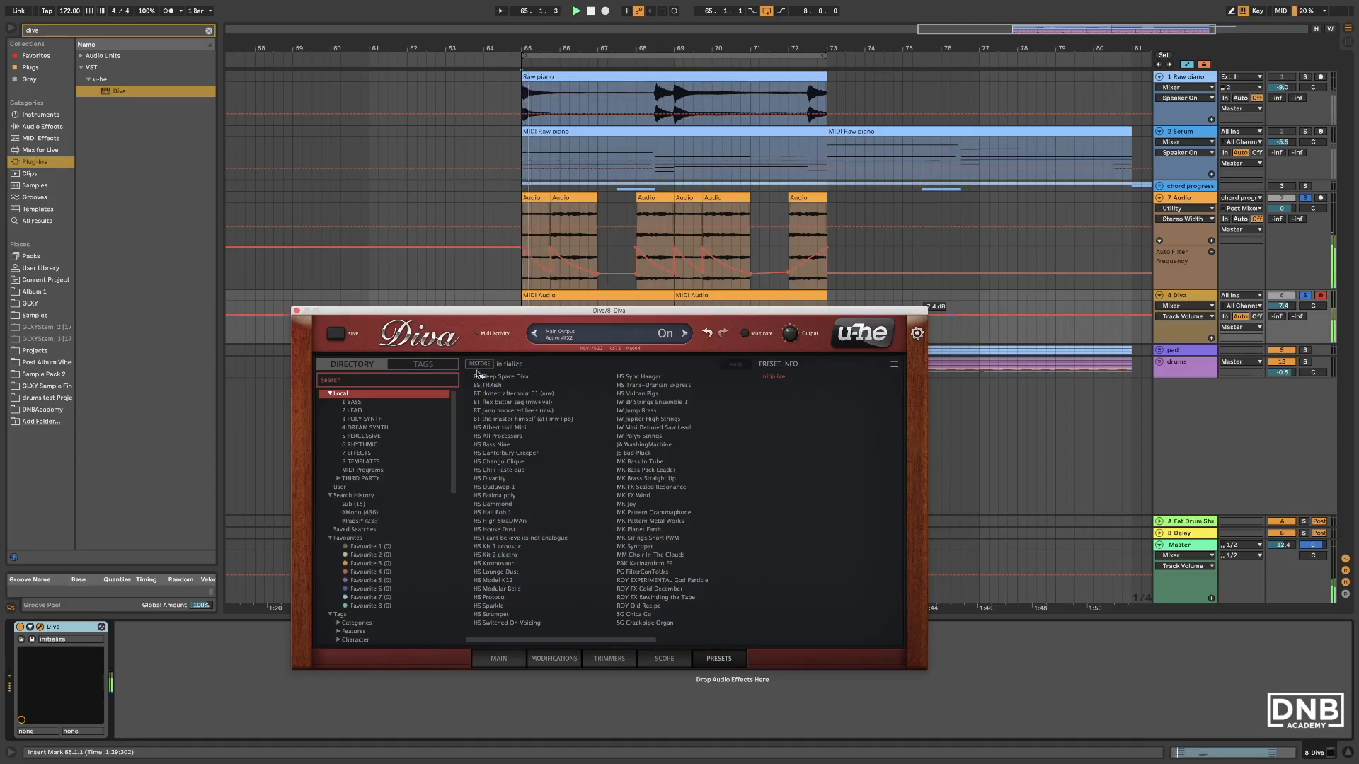
pyautogui.click(365, 419)
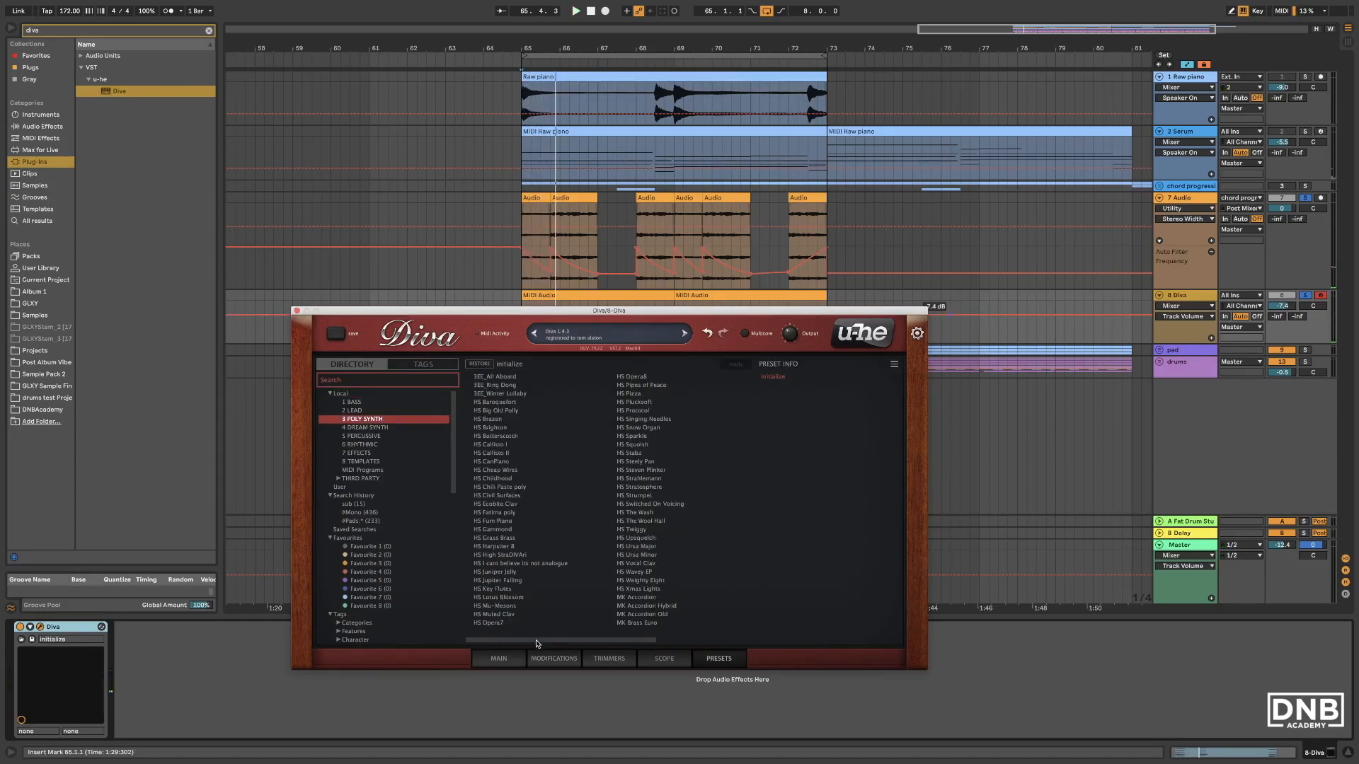
# Audition the Diva presets HS Upsquelch, HS Ursa Major, MK Symphonic Thunder and MK Symphonic BS2 against the pattern.
pyautogui.click(643, 538)
pyautogui.press('space')
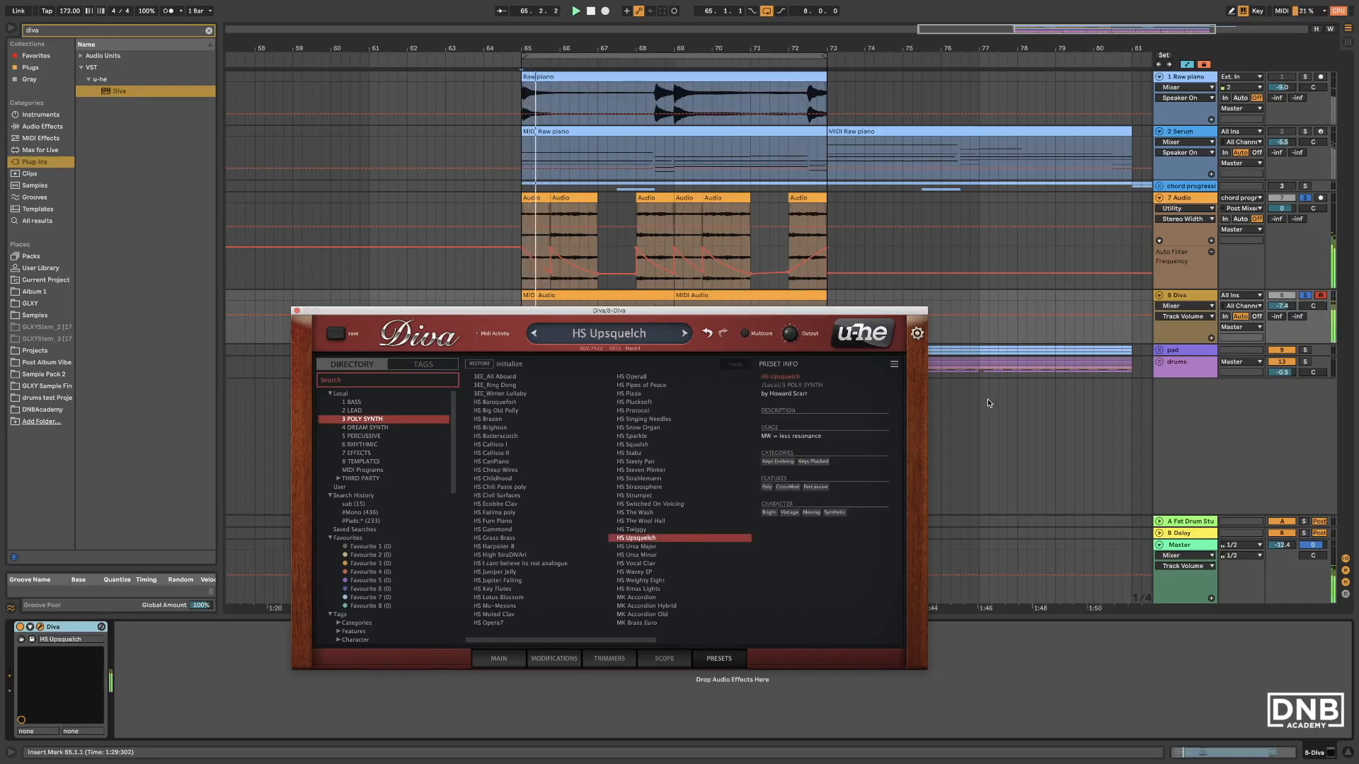
pyautogui.click(651, 548)
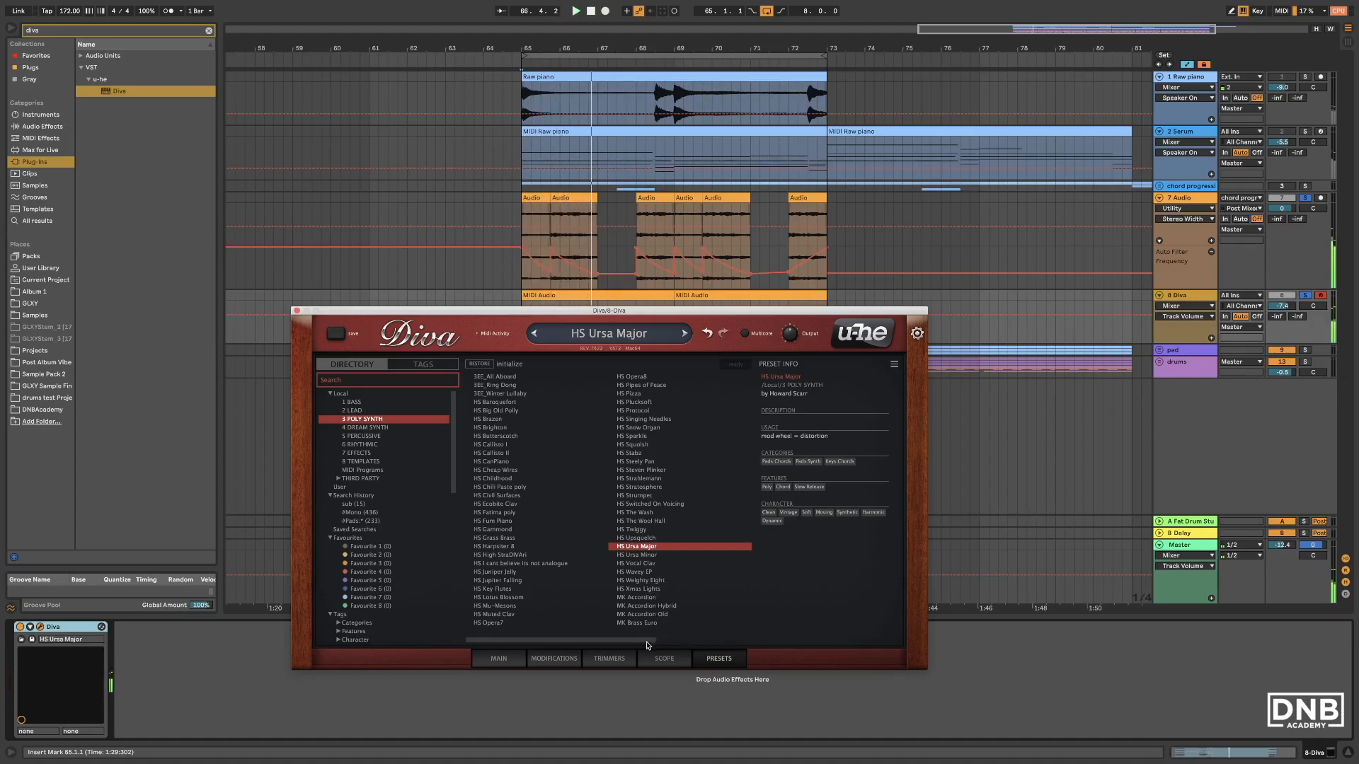
pyautogui.hscroll(3, 713, 647)
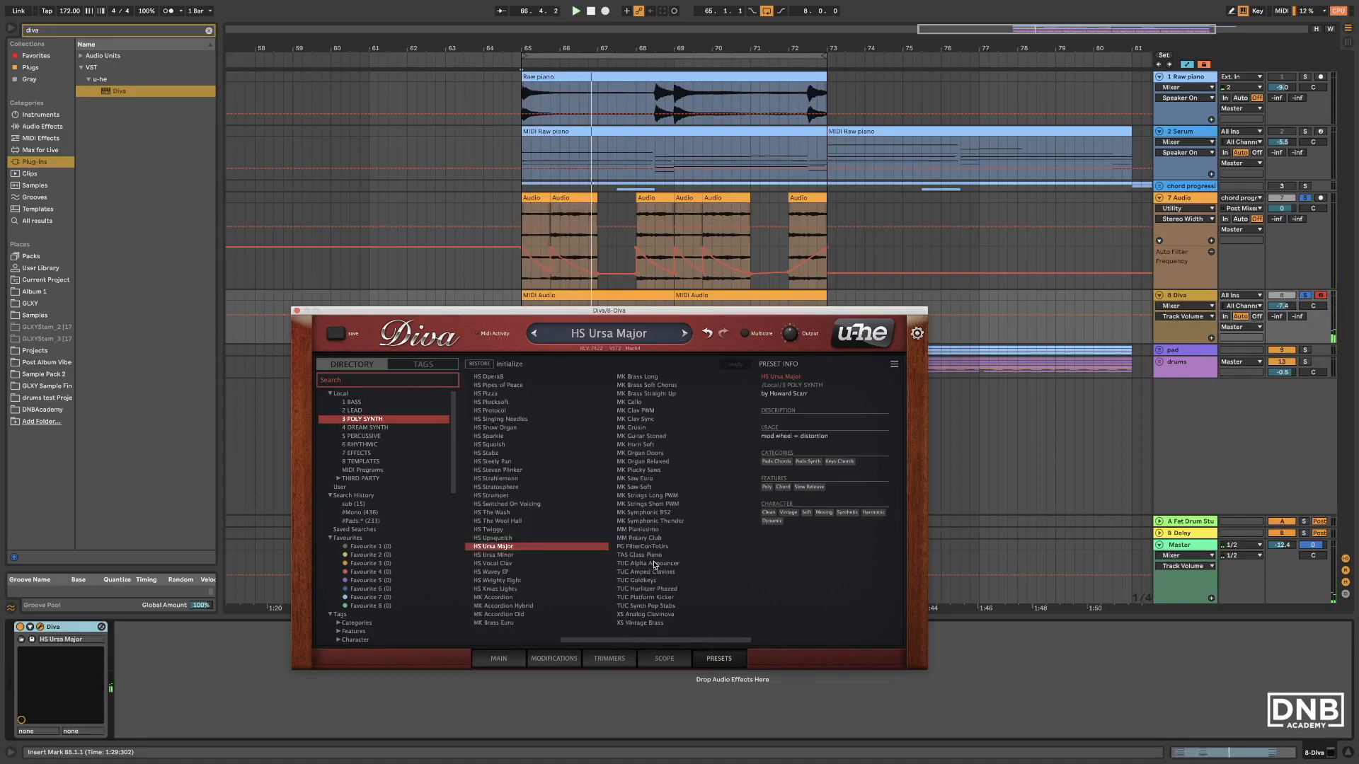
pyautogui.click(656, 530)
pyautogui.click(660, 521)
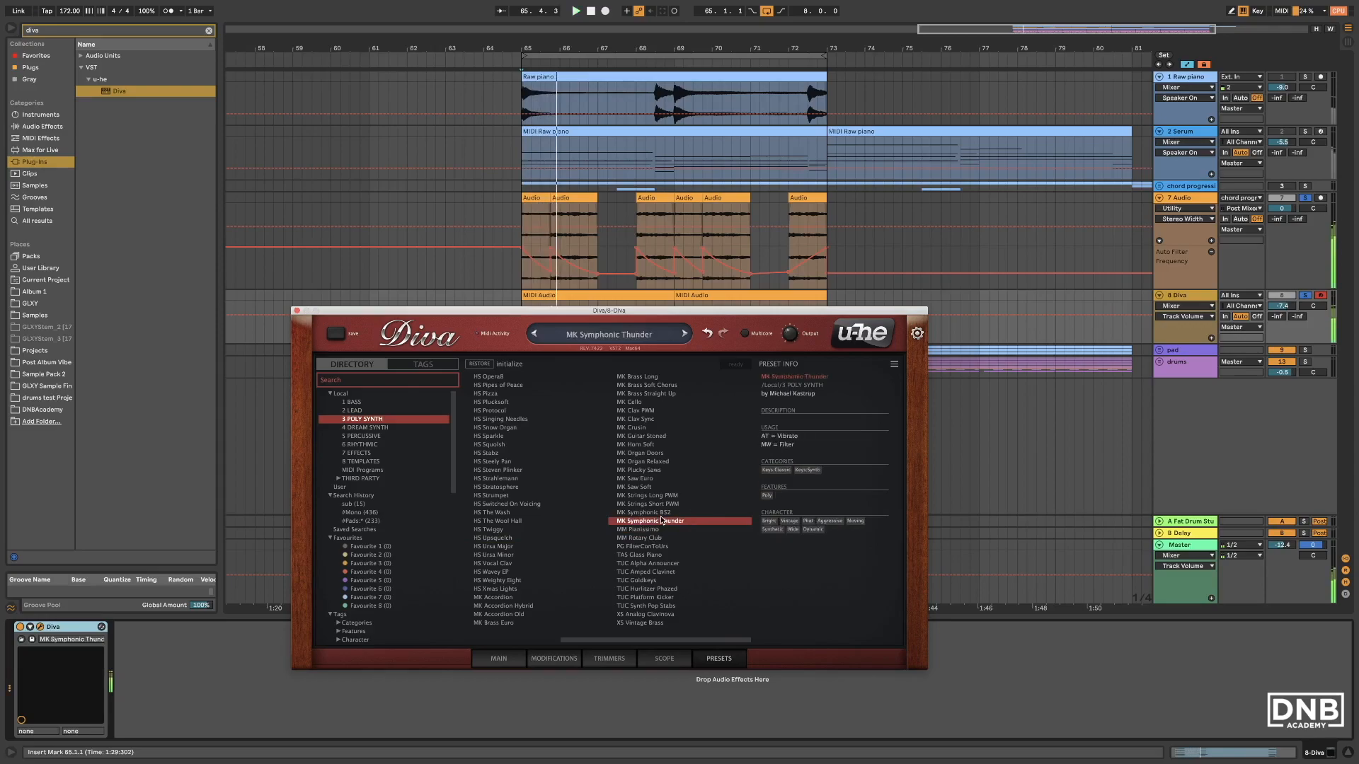
pyautogui.click(660, 513)
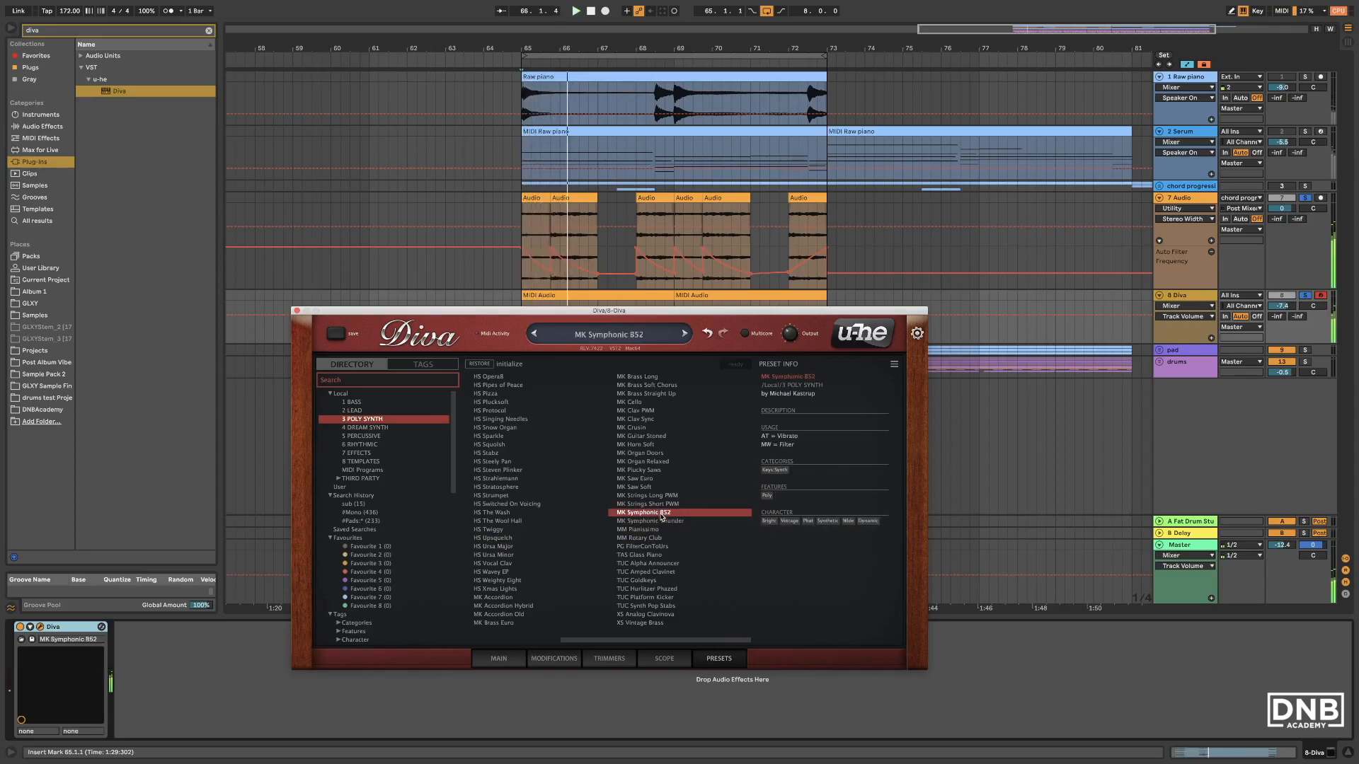
# Load Diva's MK Plucky Saws preset and lower its filter cutoff to 42.
pyautogui.click(656, 472)
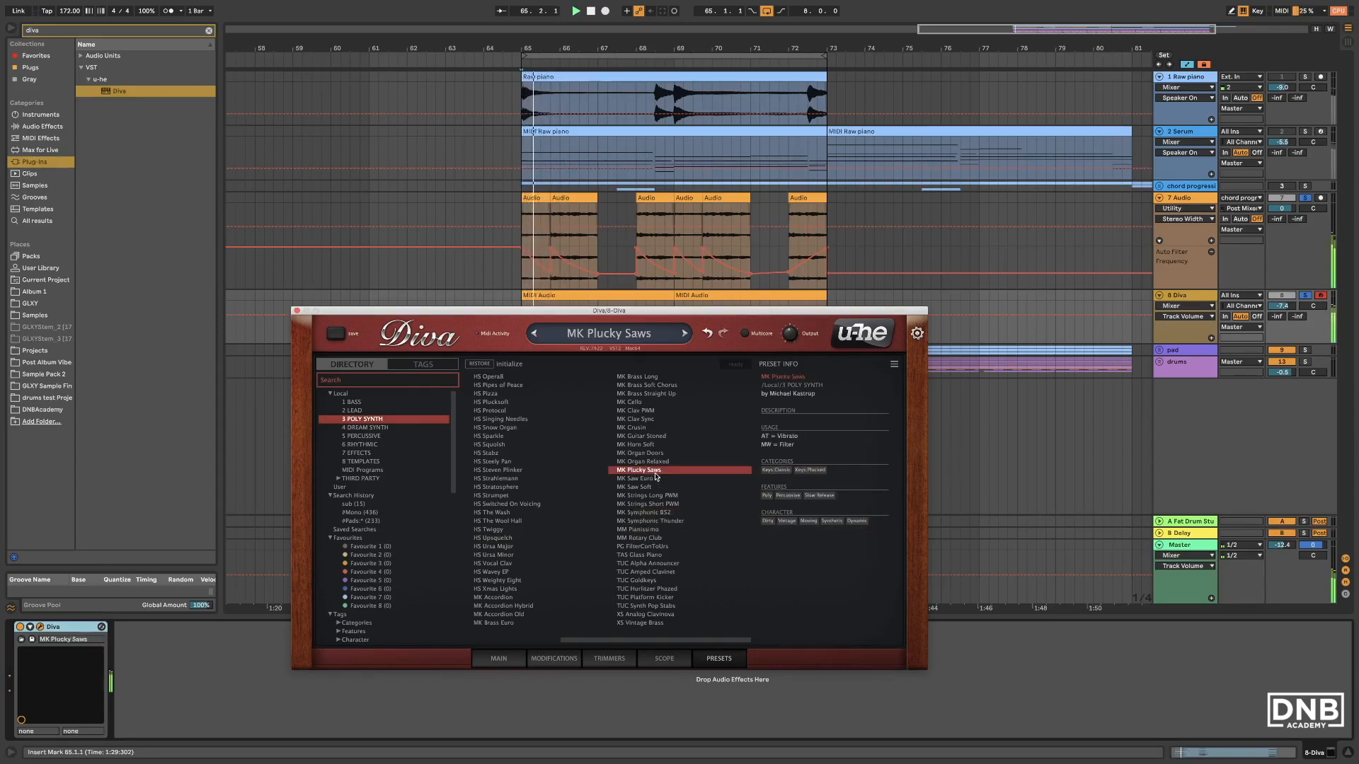
pyautogui.click(516, 658)
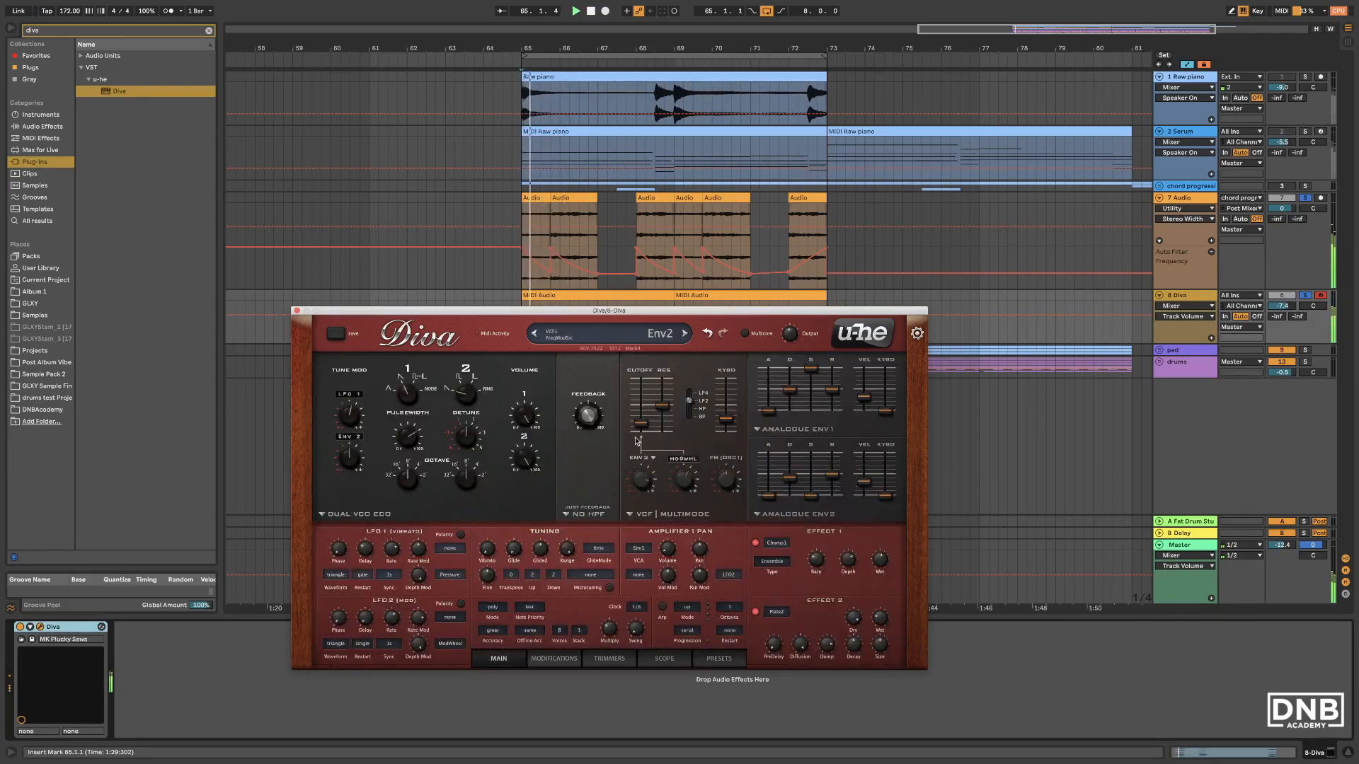
pyautogui.moveTo(642, 424); pyautogui.dragTo(644, 434)
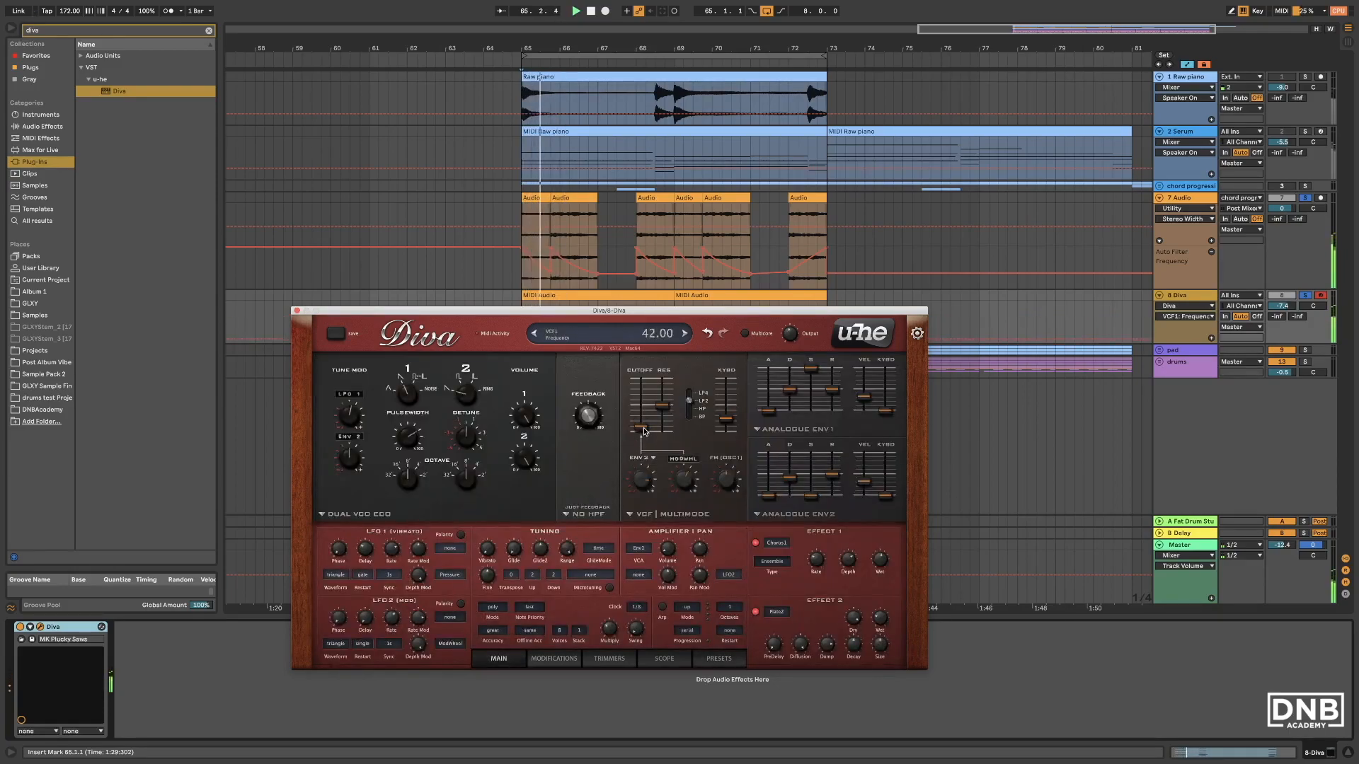
pyautogui.click(296, 312)
# Try the first Diva MIDI clip's notes an octave lower, and move them back up.
pyautogui.doubleClick(612, 297)
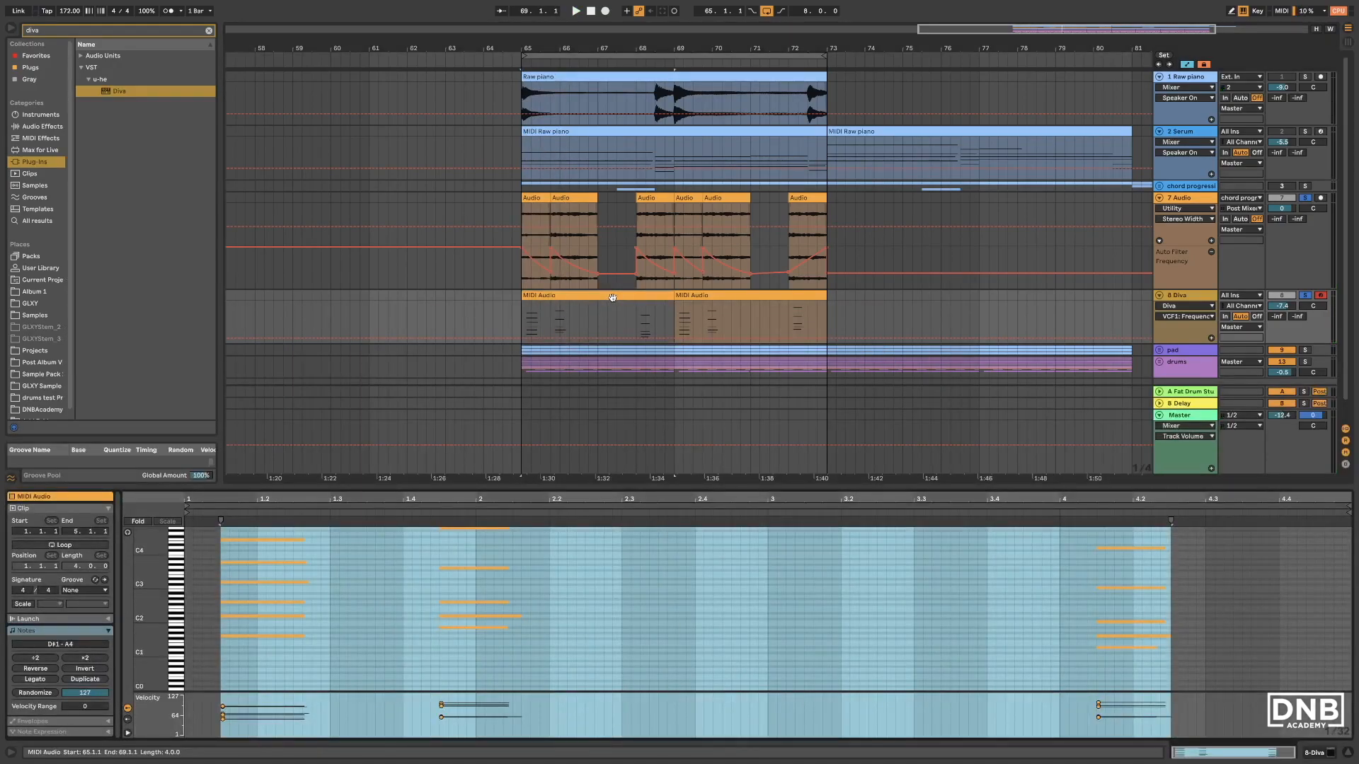
pyautogui.hotkey('shift', 'Down')
pyautogui.hotkey('shift', 'Down')
pyautogui.press('space')
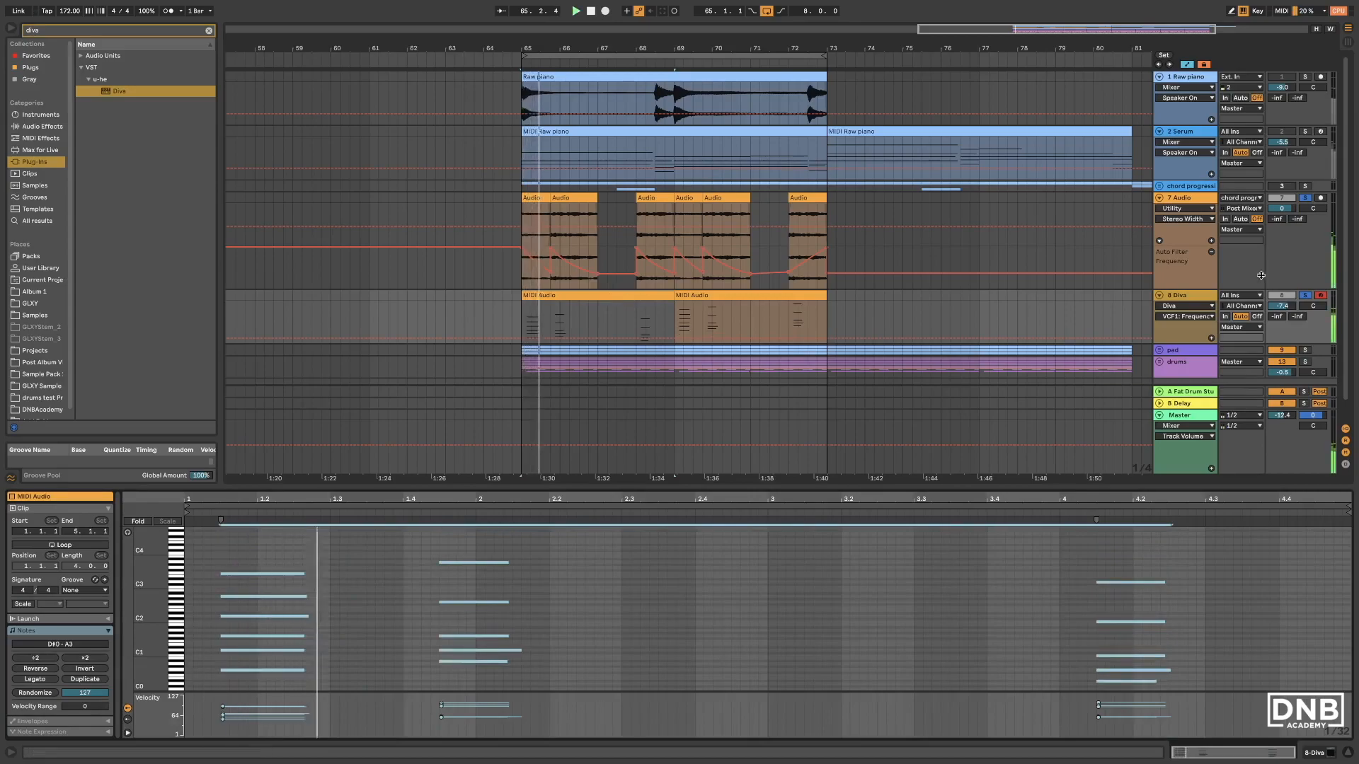
pyautogui.hotkey('shift', 'Up')
pyautogui.press('space')
pyautogui.press('space')
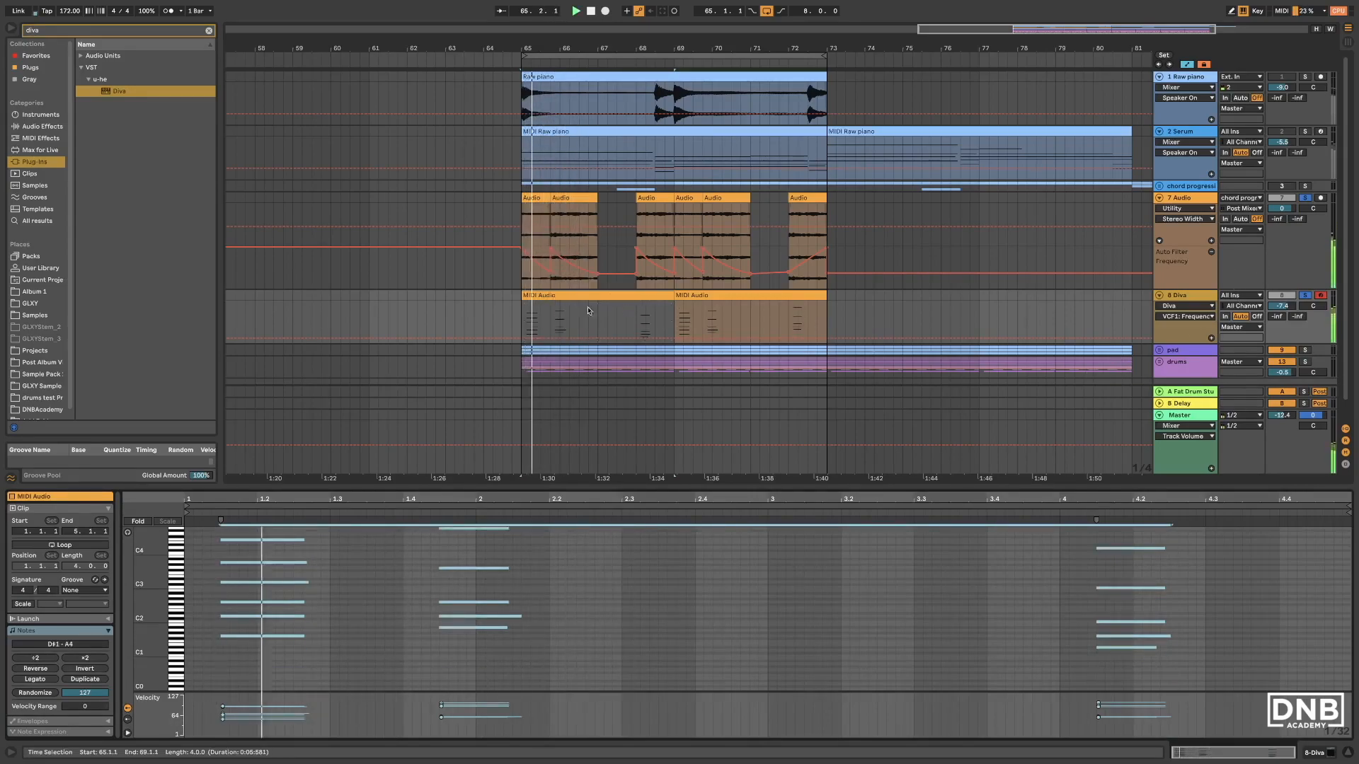
pyautogui.click(589, 297)
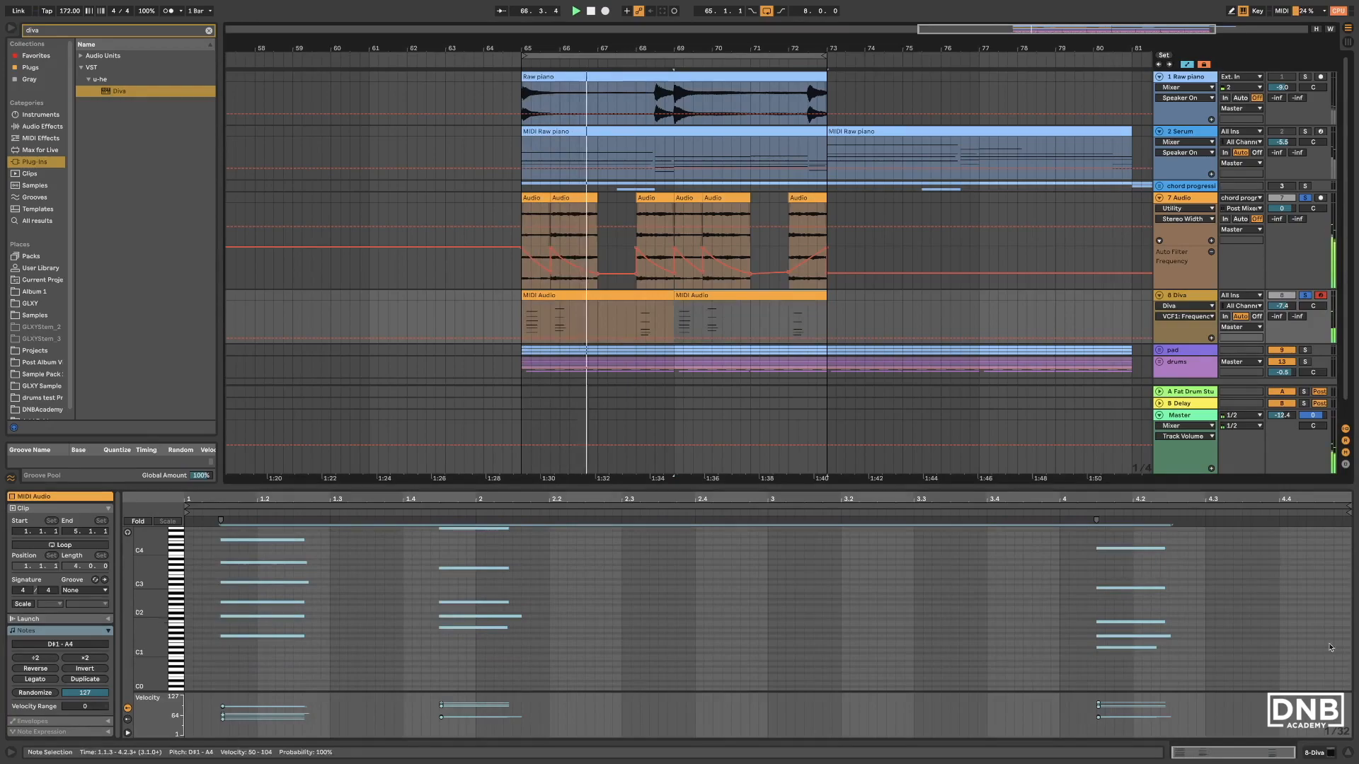
# Bring up Diva's plug-in window and solo only the Diva track.
pyautogui.click(1317, 752)
pyautogui.click(40, 627)
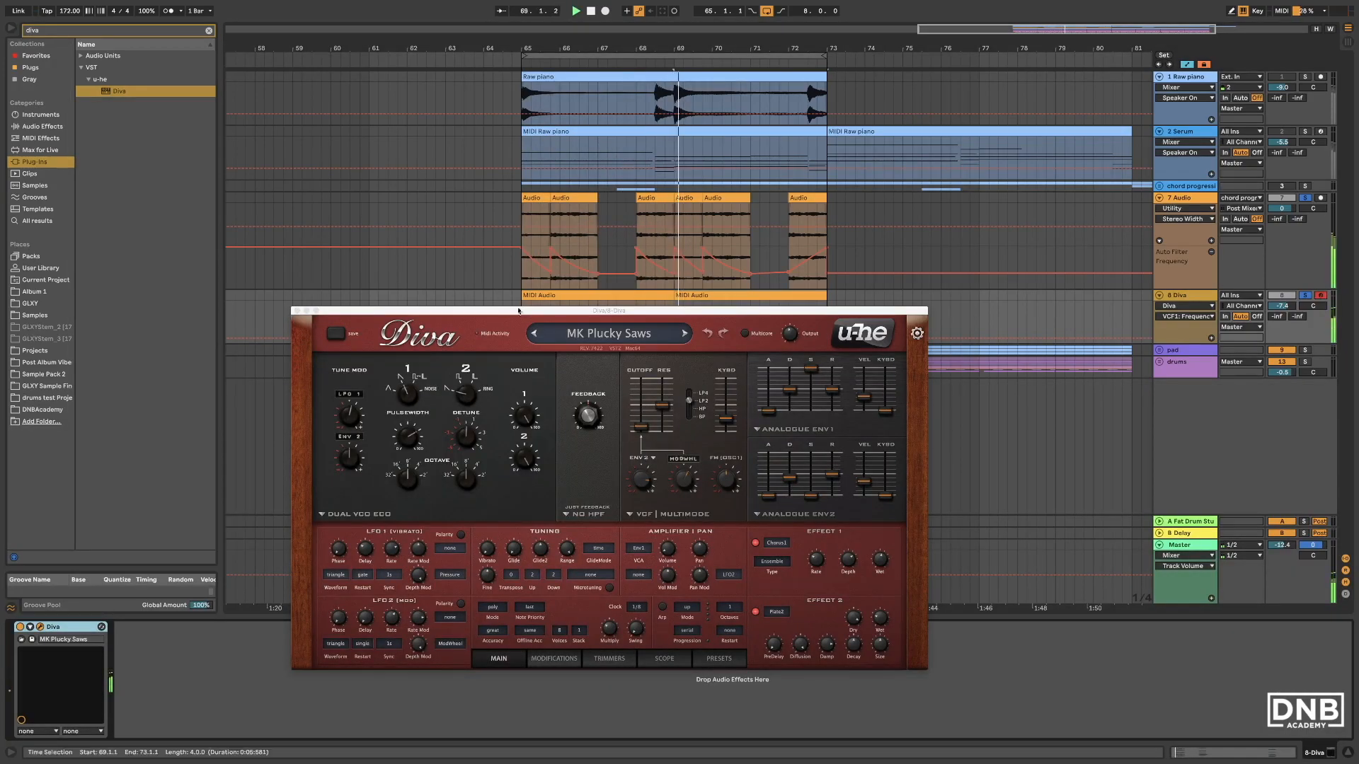
pyautogui.click(1306, 296)
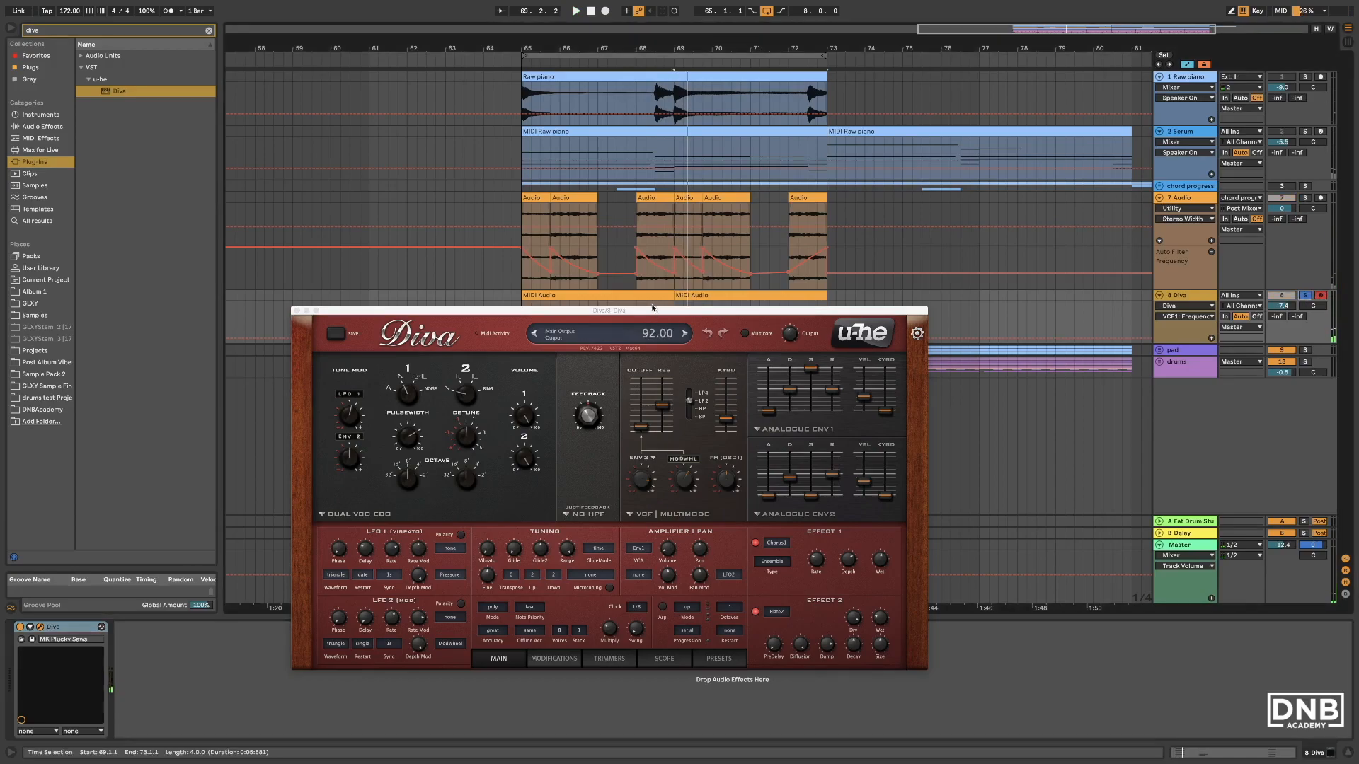
# Loop playback over the first Diva chord, covering half a bar from bar 65.
pyautogui.moveTo(618, 310); pyautogui.dragTo(613, 370)
pyautogui.moveTo(521, 322); pyautogui.dragTo(551, 298)
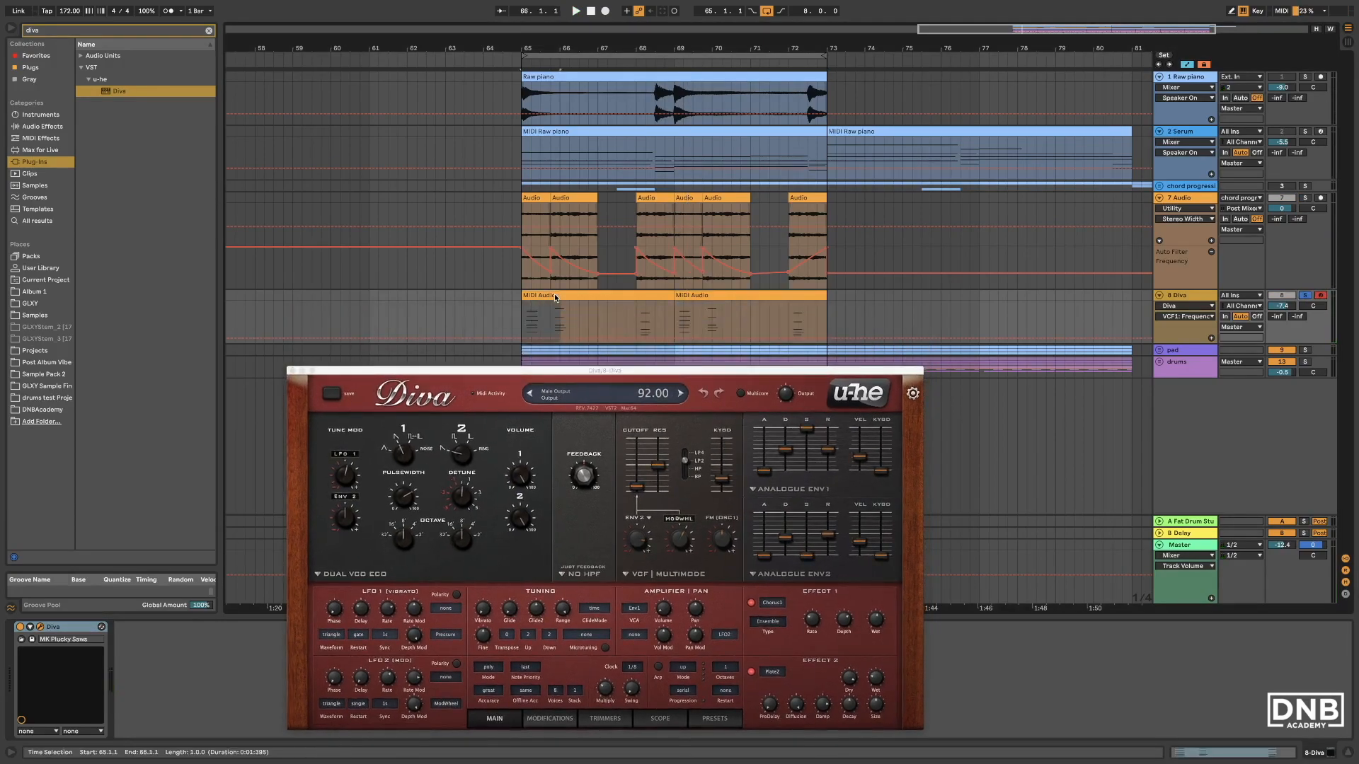
pyautogui.press('super+l')
pyautogui.press('space')
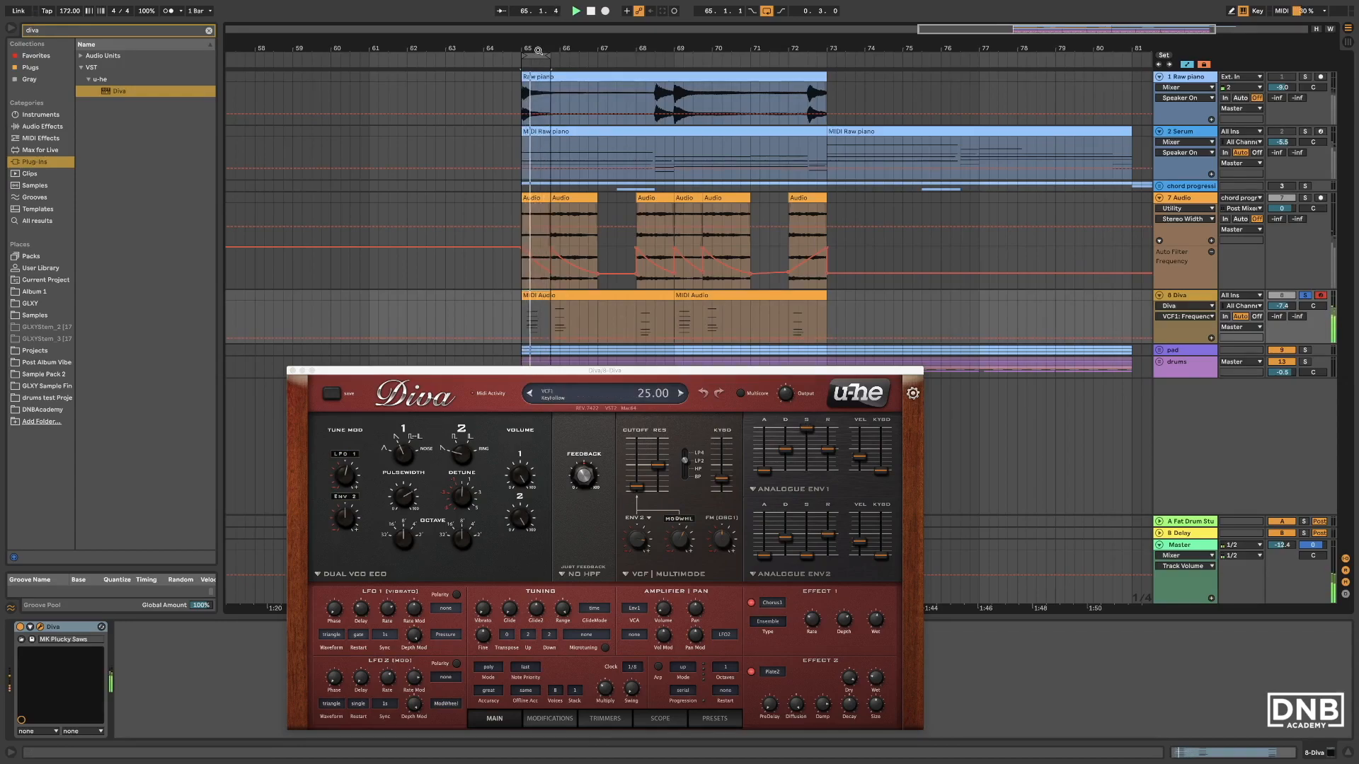
pyautogui.moveTo(546, 48); pyautogui.dragTo(546, 54)
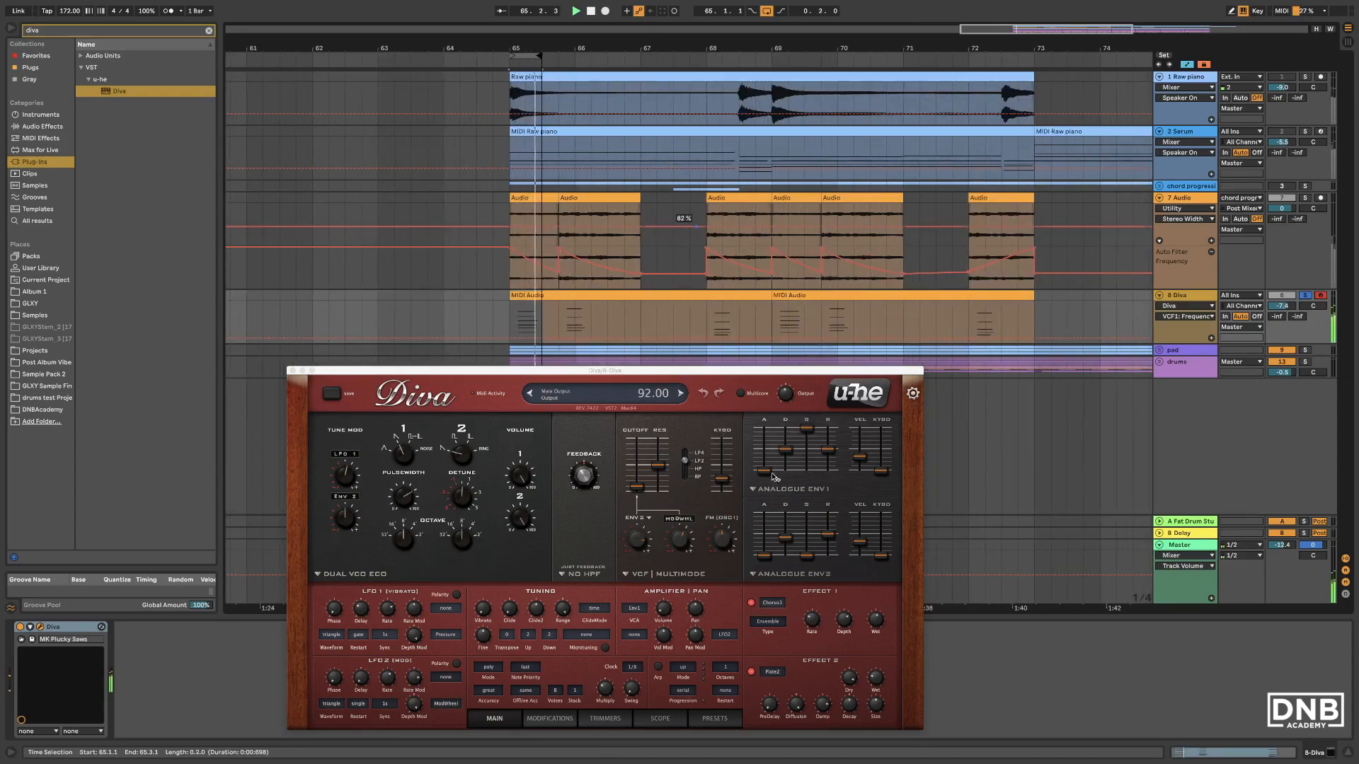
# Adjust Diva's filter cutoff and envelope decays, and set the Analogue Env1 sustain to 83.
pyautogui.moveTo(644, 478); pyautogui.dragTo(641, 488)
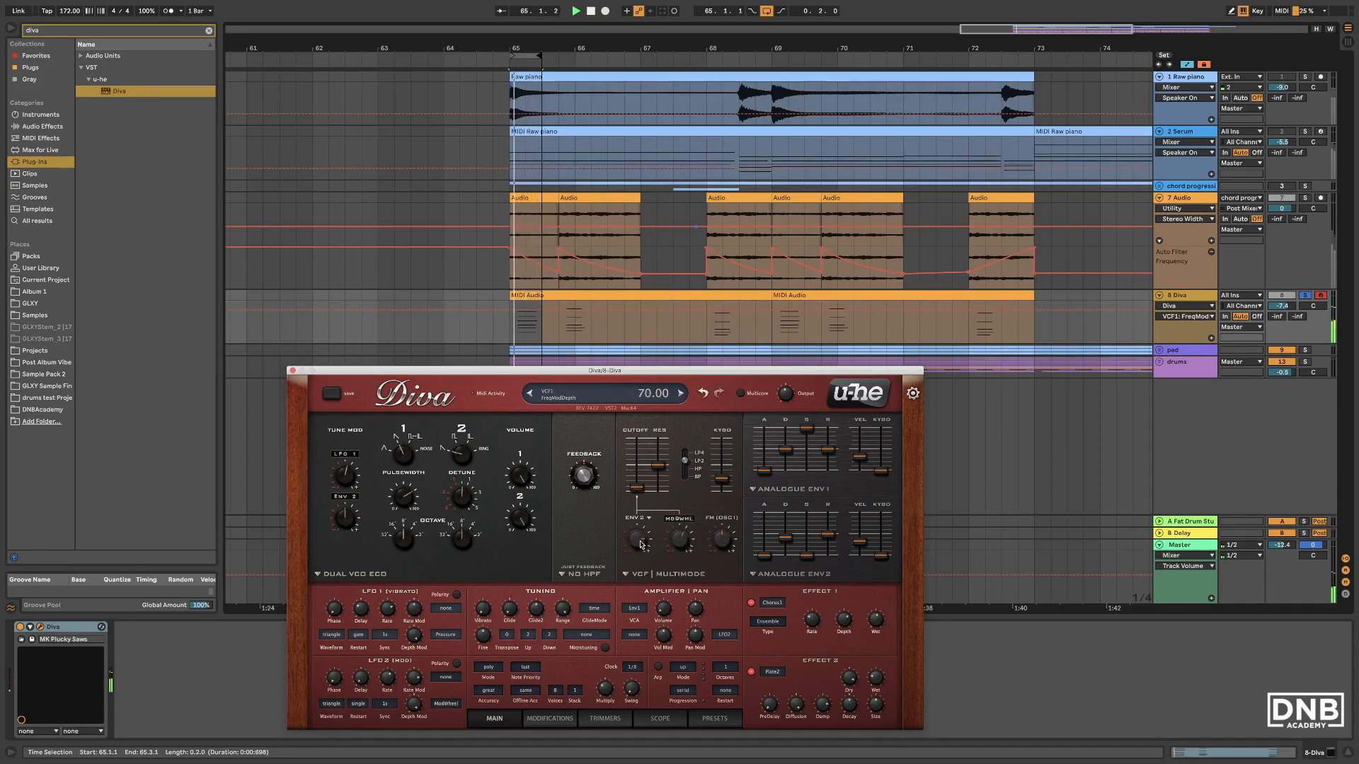
pyautogui.click(784, 447)
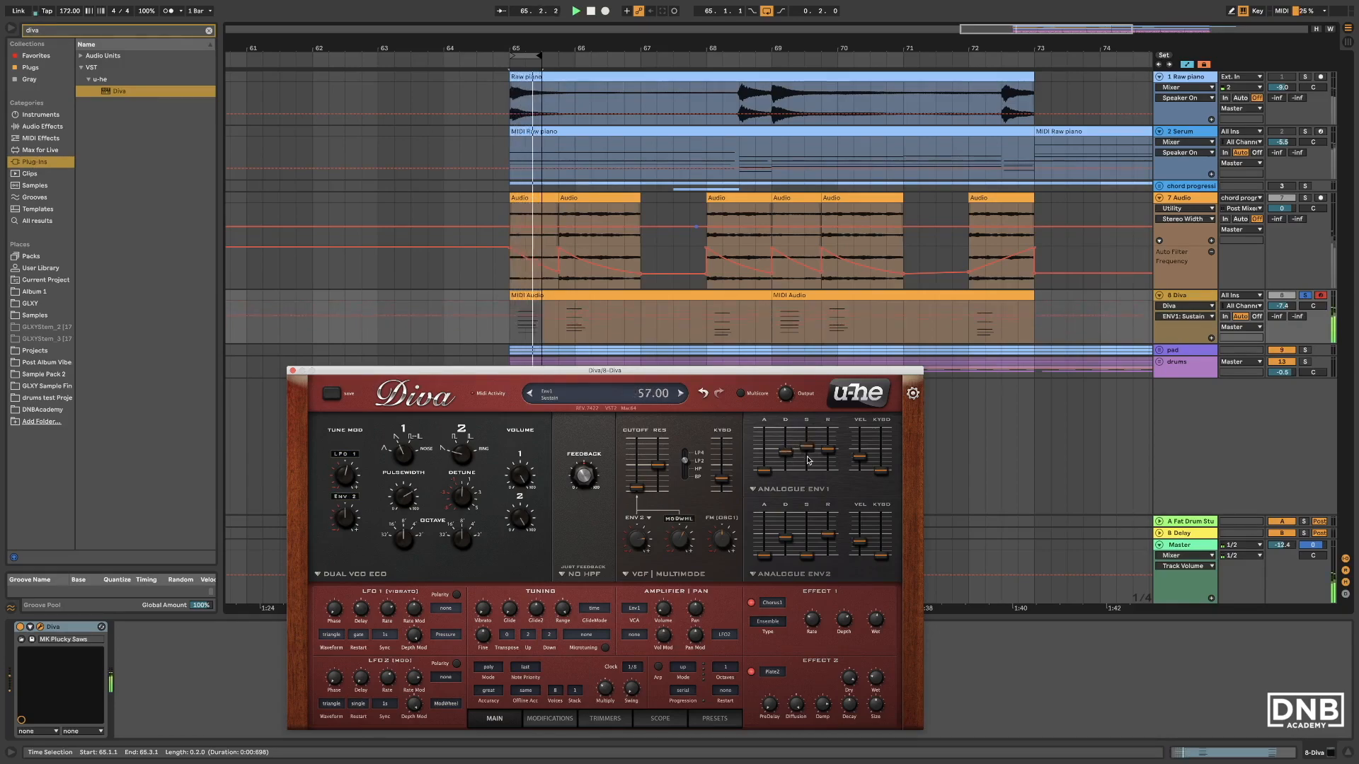
pyautogui.moveTo(808, 480); pyautogui.dragTo(814, 447)
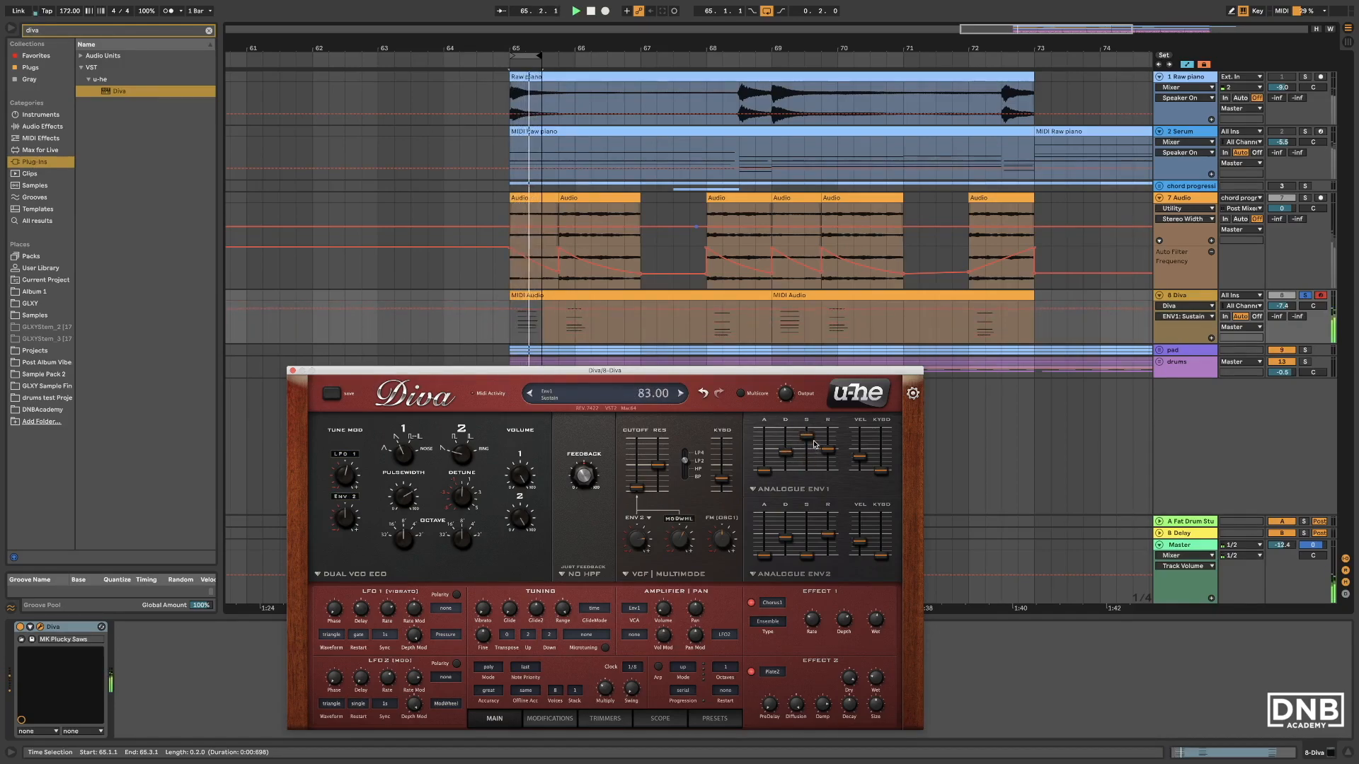
pyautogui.moveTo(788, 539); pyautogui.dragTo(794, 527)
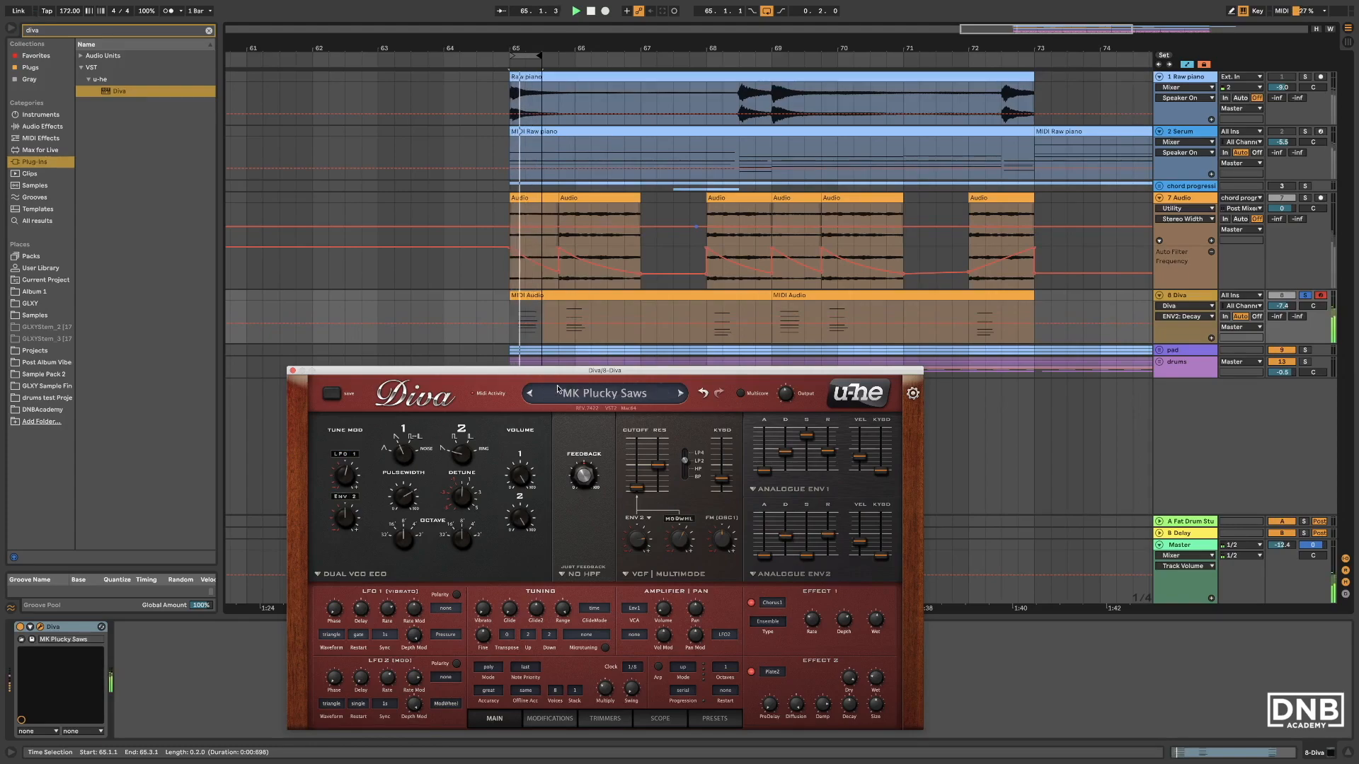
# Raise Diva's filter cutoff slightly, set its key follow to 18 and close the plug-in window.
pyautogui.moveTo(708, 370); pyautogui.dragTo(697, 300)
pyautogui.click(741, 603)
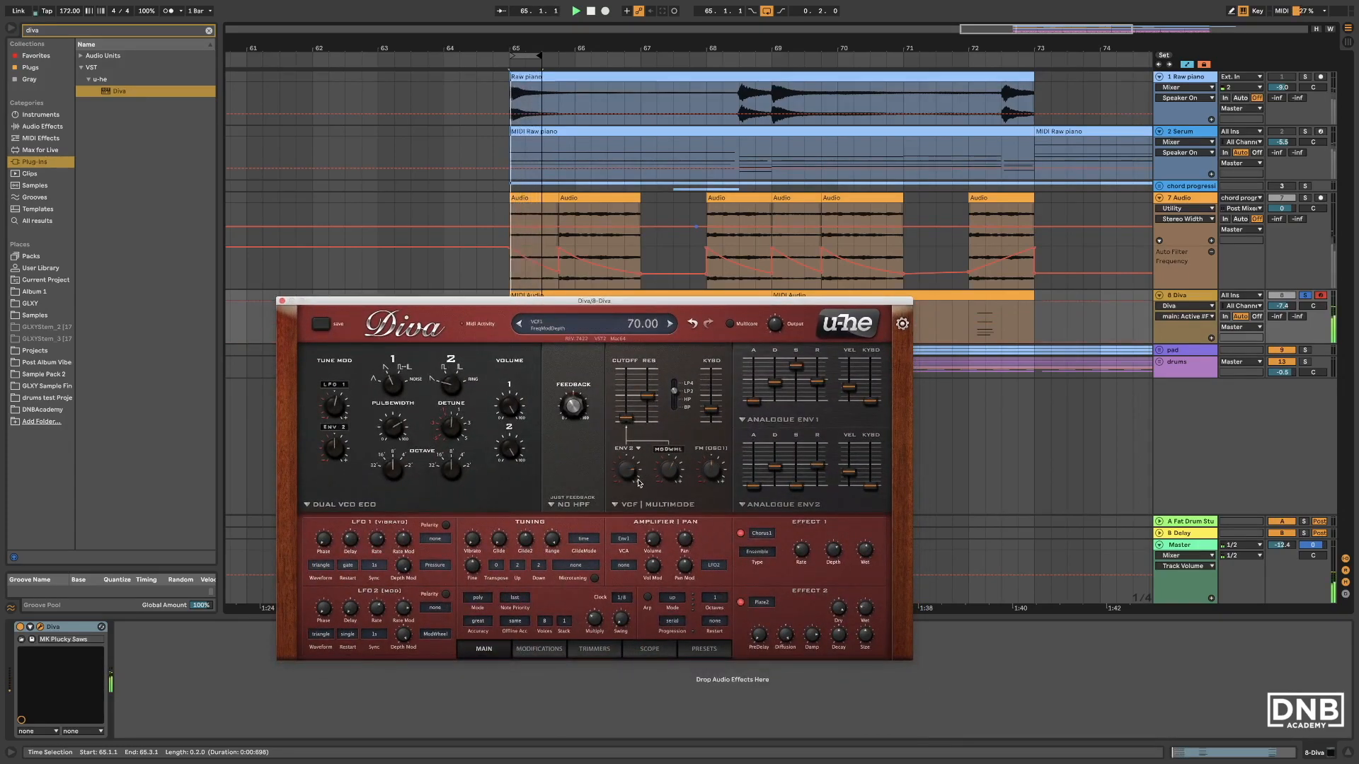
pyautogui.moveTo(632, 414); pyautogui.dragTo(713, 412)
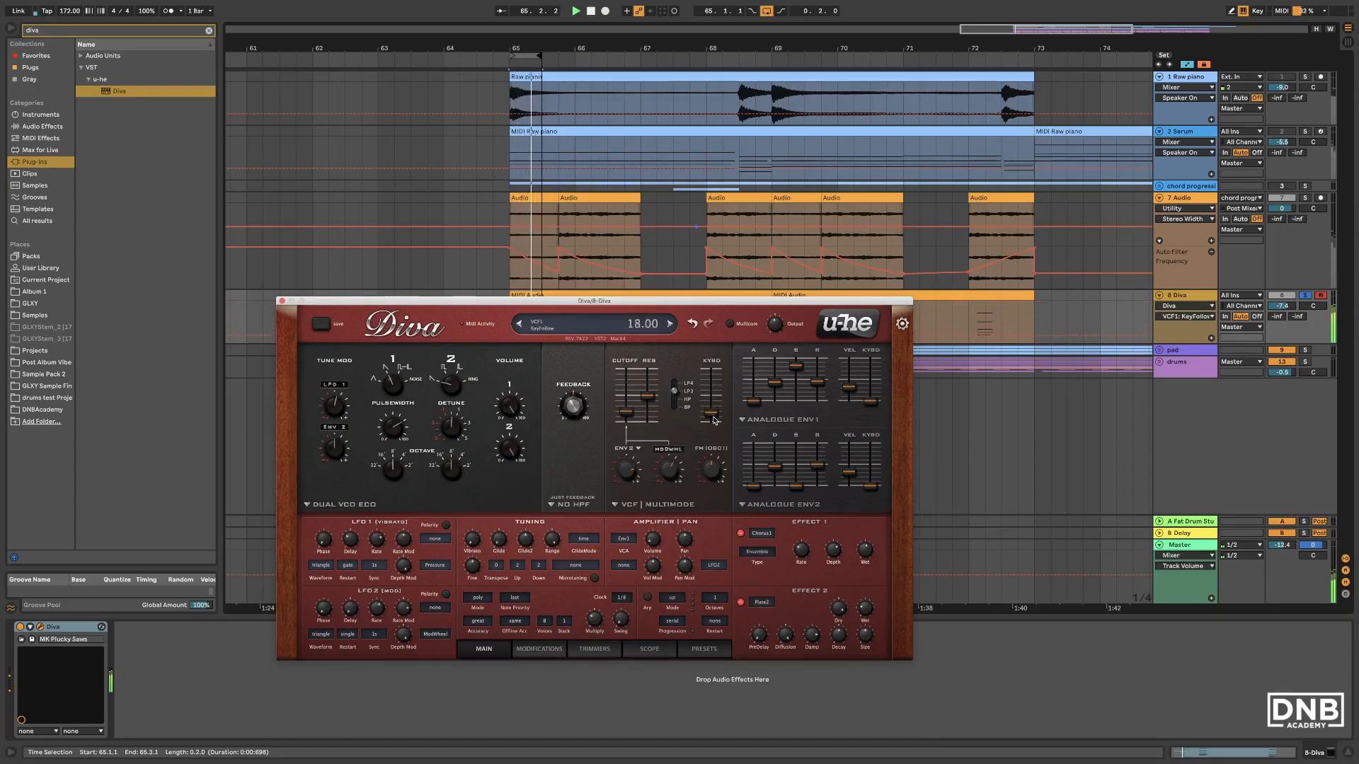
pyautogui.click(282, 301)
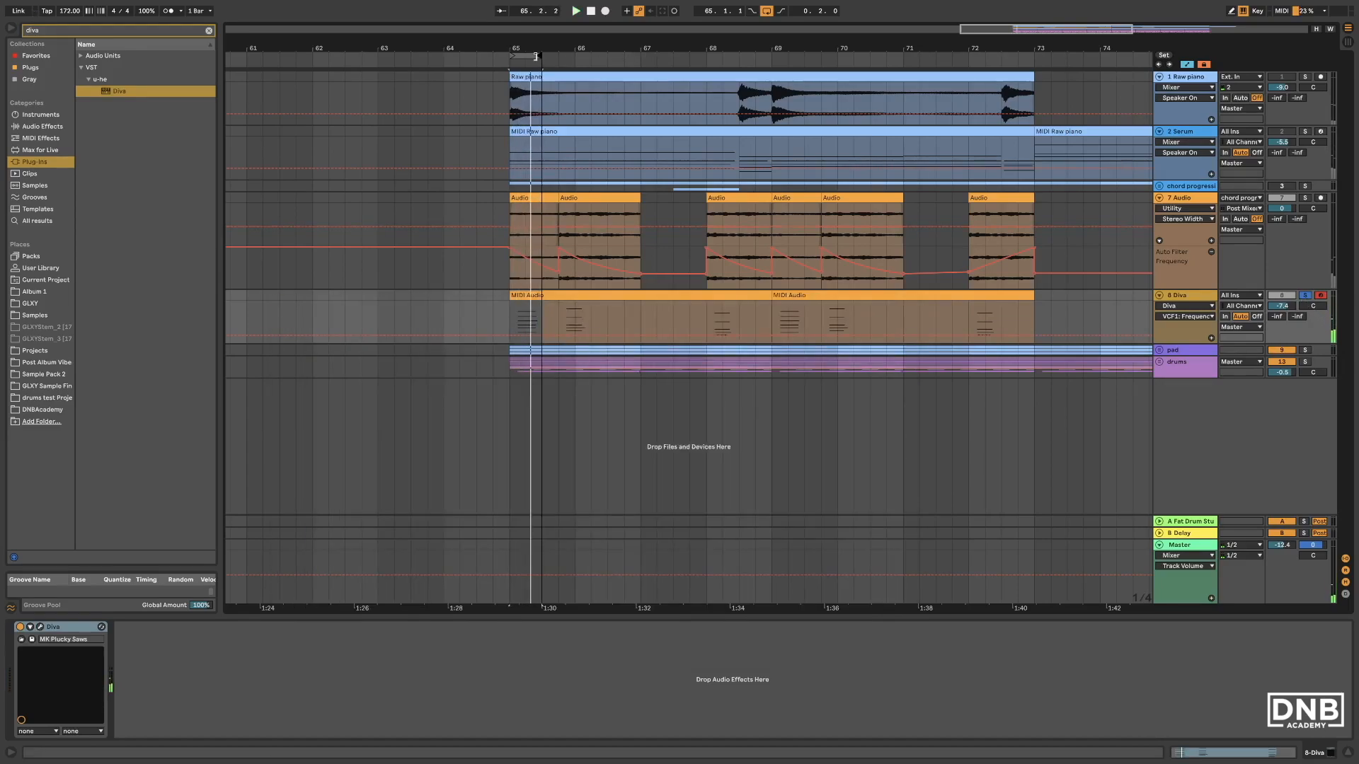
# Extend the loop to bars 65 to 67 and play the Audio and Diva tracks soloed together.
pyautogui.moveTo(536, 56); pyautogui.dragTo(636, 55)
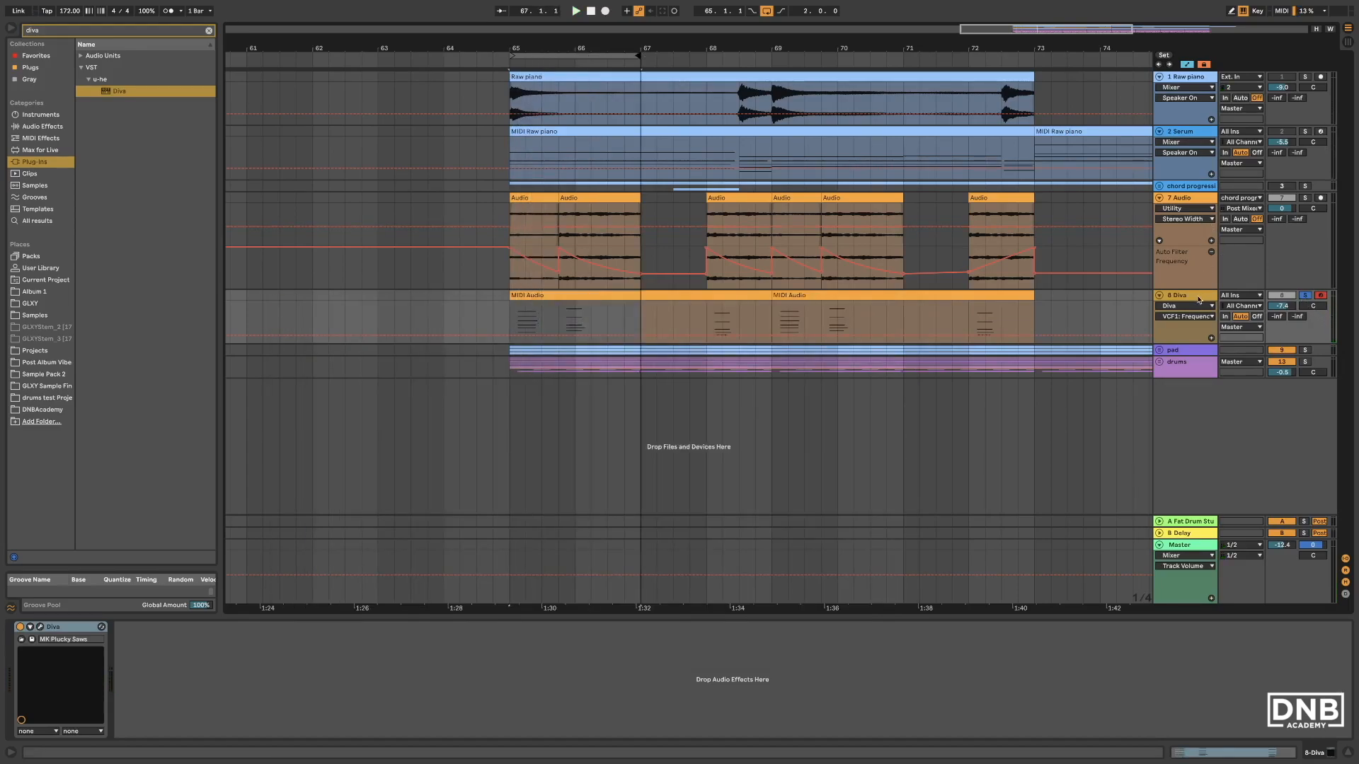
pyautogui.click(1196, 201)
pyautogui.keyDown('super'); pyautogui.click(1306, 198); pyautogui.keyUp('super')
pyautogui.press('space')
pyautogui.press('Down')
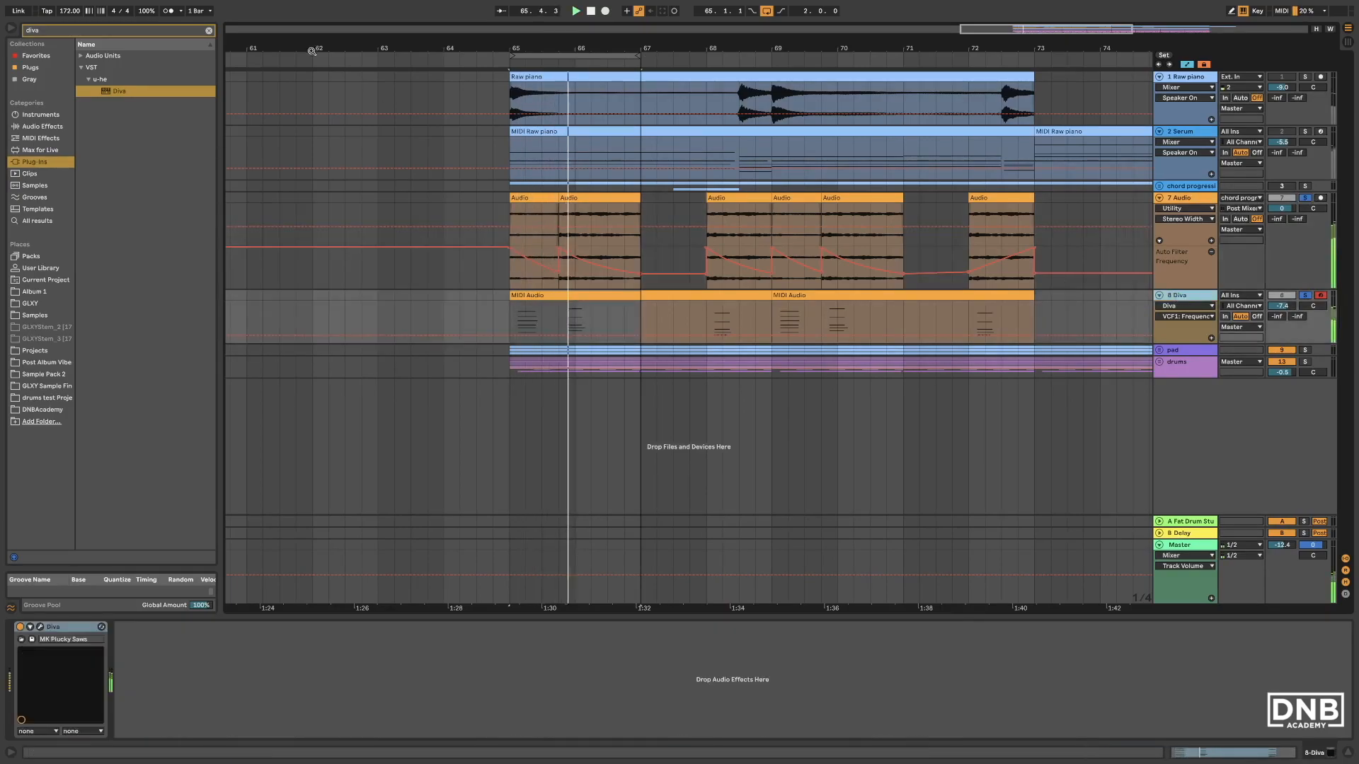
# Add a Saturator after Diva with 6.14 dB of drive and the output lowered to -7.43 dB.
pyautogui.click(209, 30)
pyautogui.click(43, 126)
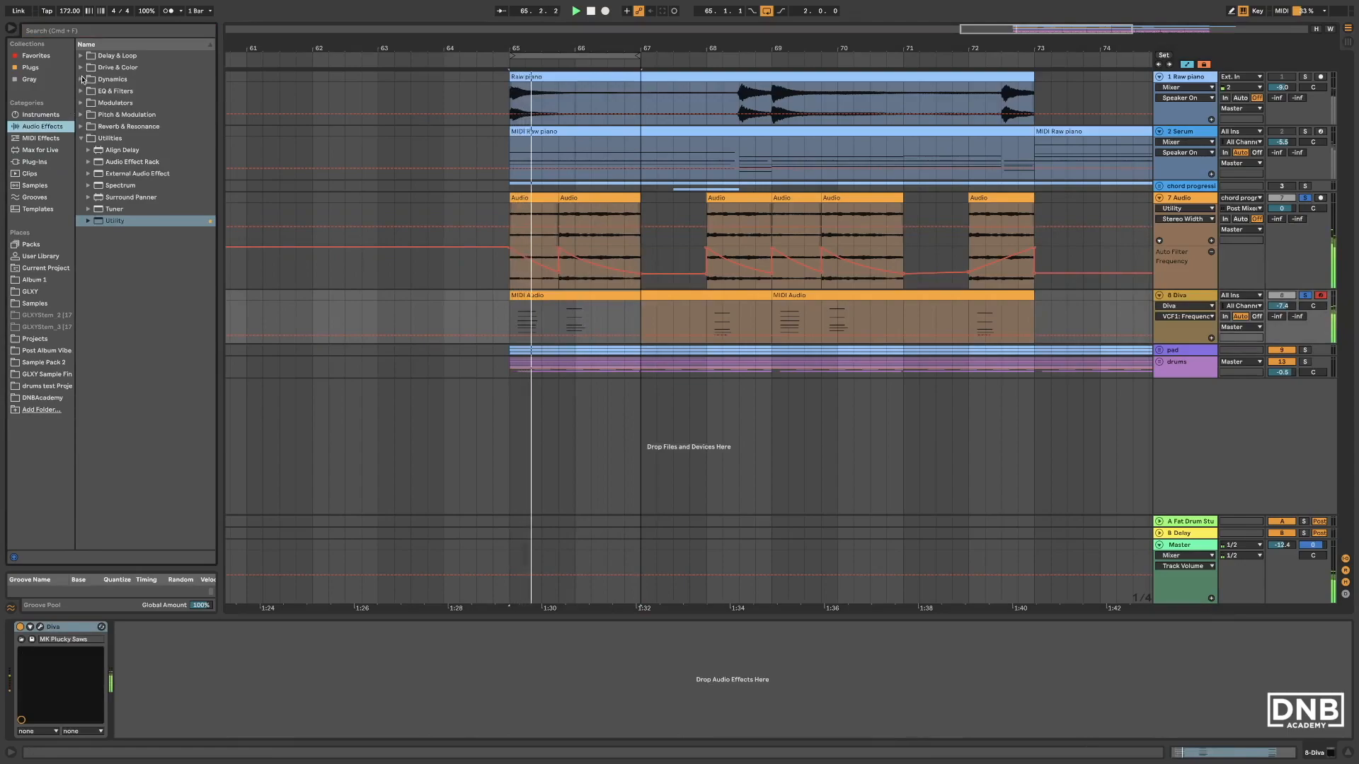
pyautogui.click(83, 80)
pyautogui.click(82, 67)
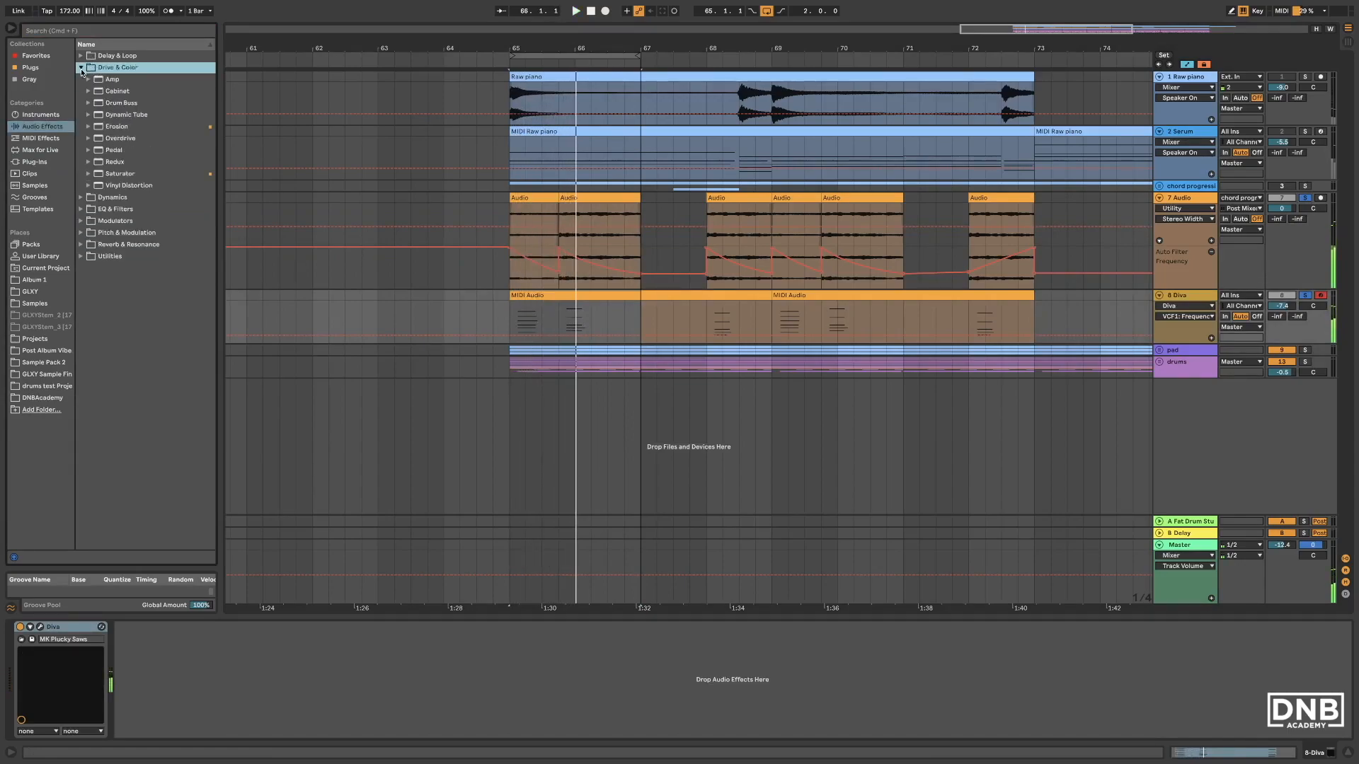
pyautogui.doubleClick(116, 174)
pyautogui.moveTo(129, 654); pyautogui.dragTo(130, 647)
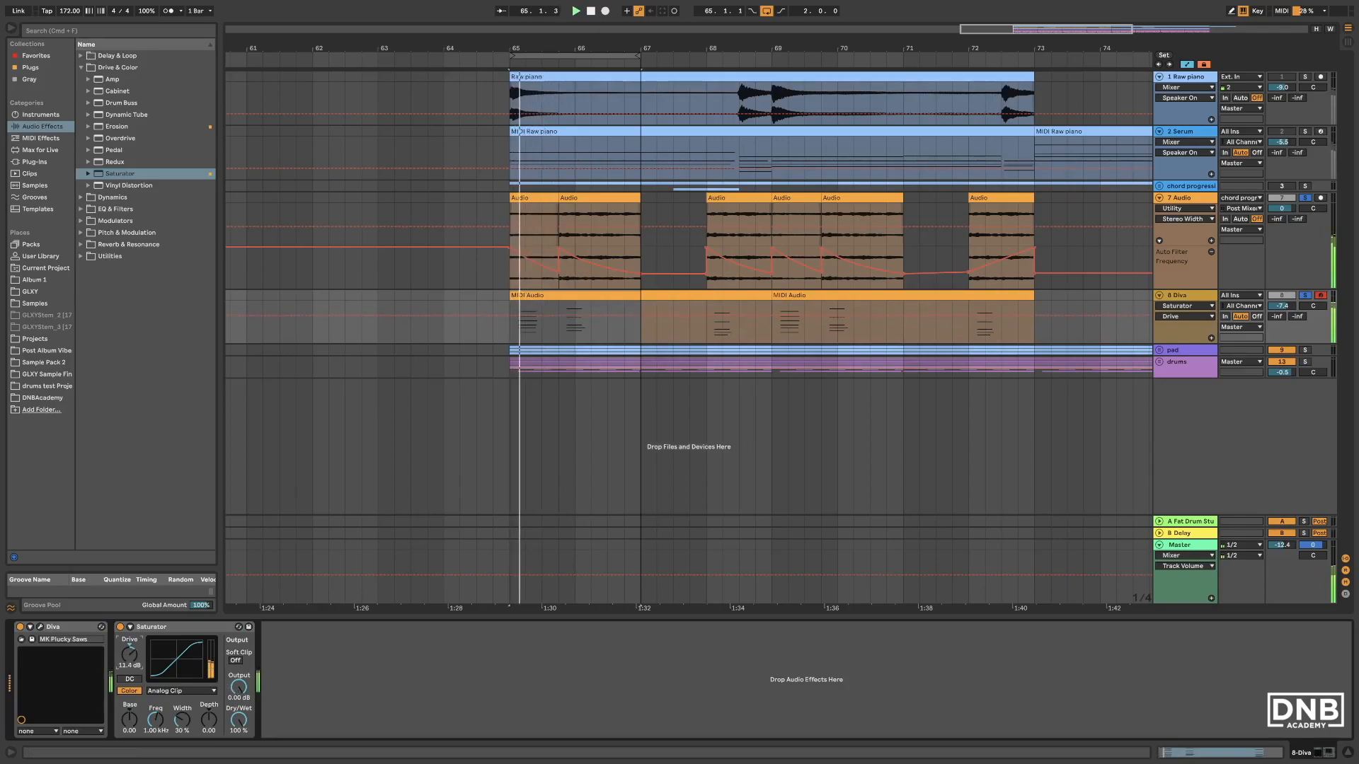
pyautogui.moveTo(239, 687); pyautogui.dragTo(239, 705)
pyautogui.moveTo(129, 654); pyautogui.dragTo(129, 658)
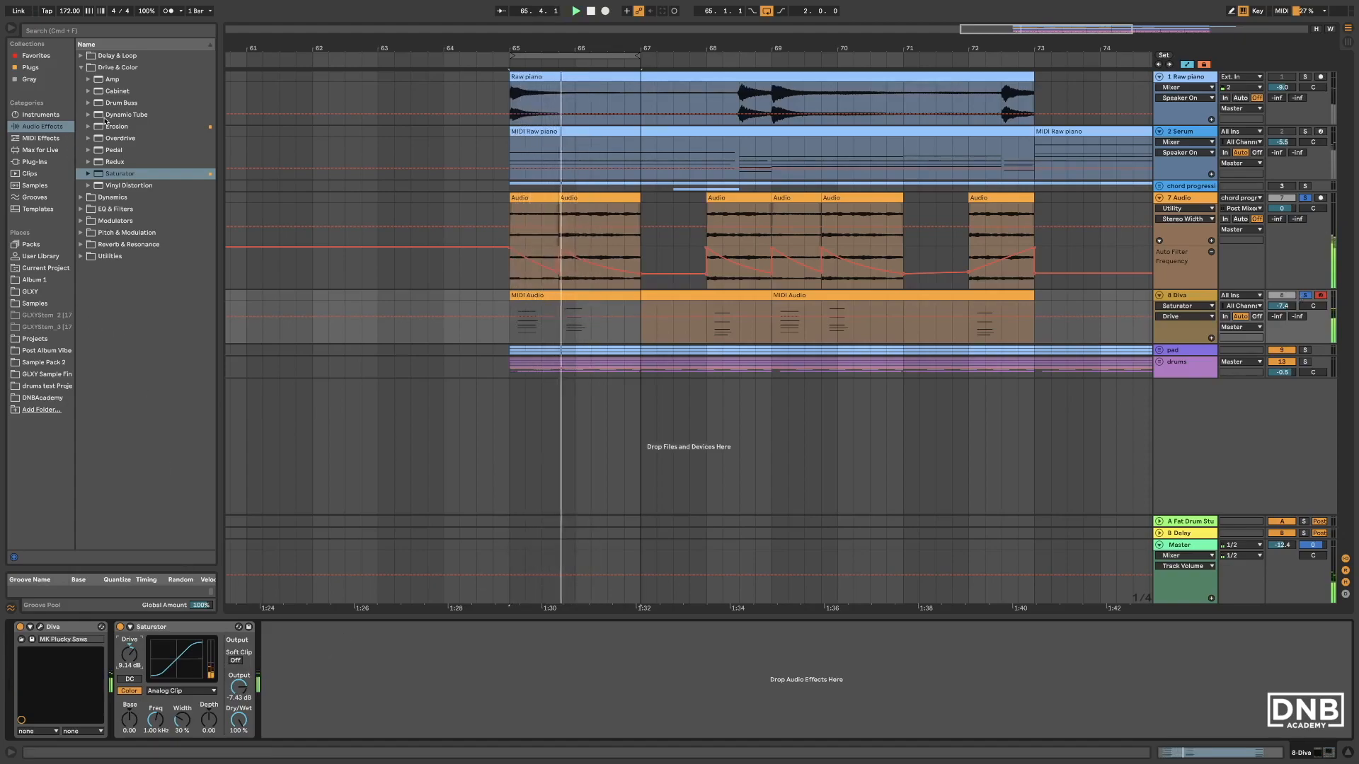
# Add an Auto Filter after the Saturator and lower its low-pass frequency to about 5.6 kHz.
pyautogui.click(80, 68)
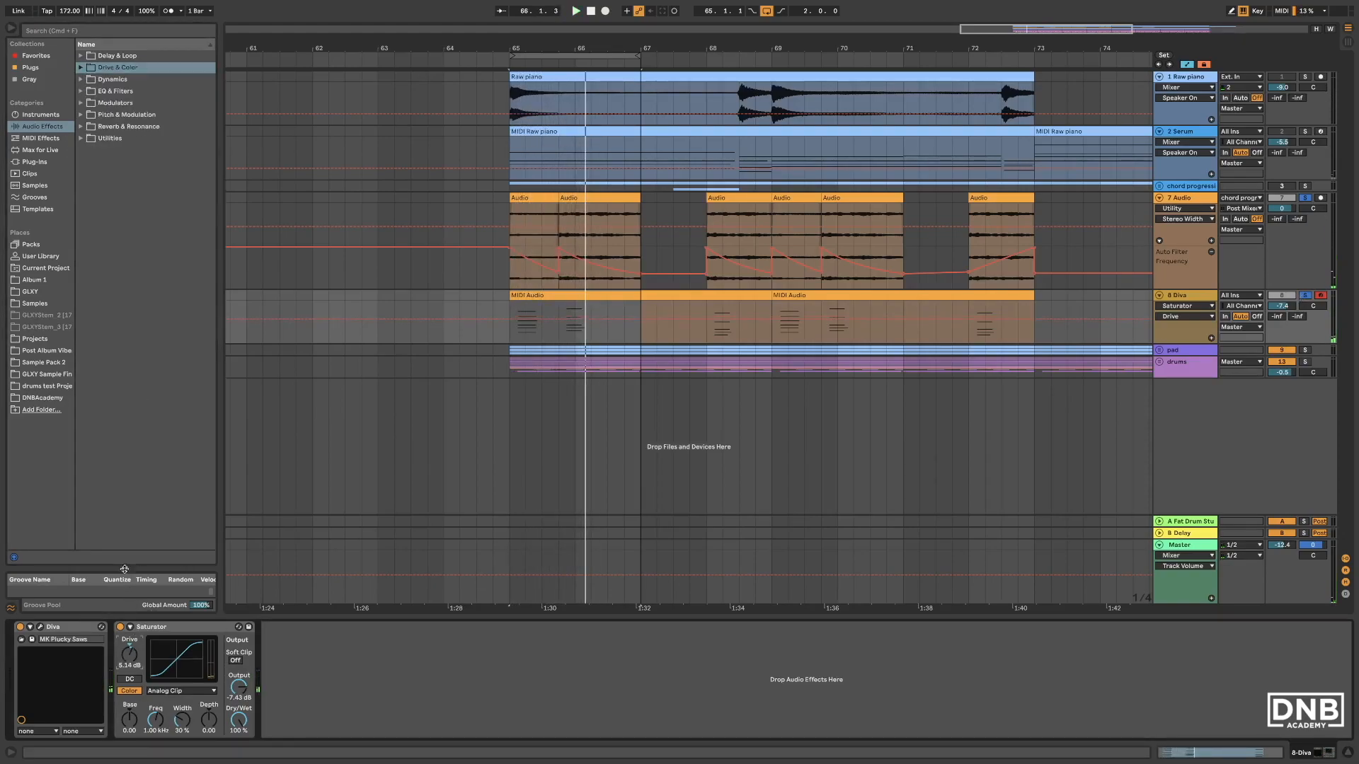
pyautogui.click(86, 91)
pyautogui.click(81, 91)
pyautogui.doubleClick(121, 103)
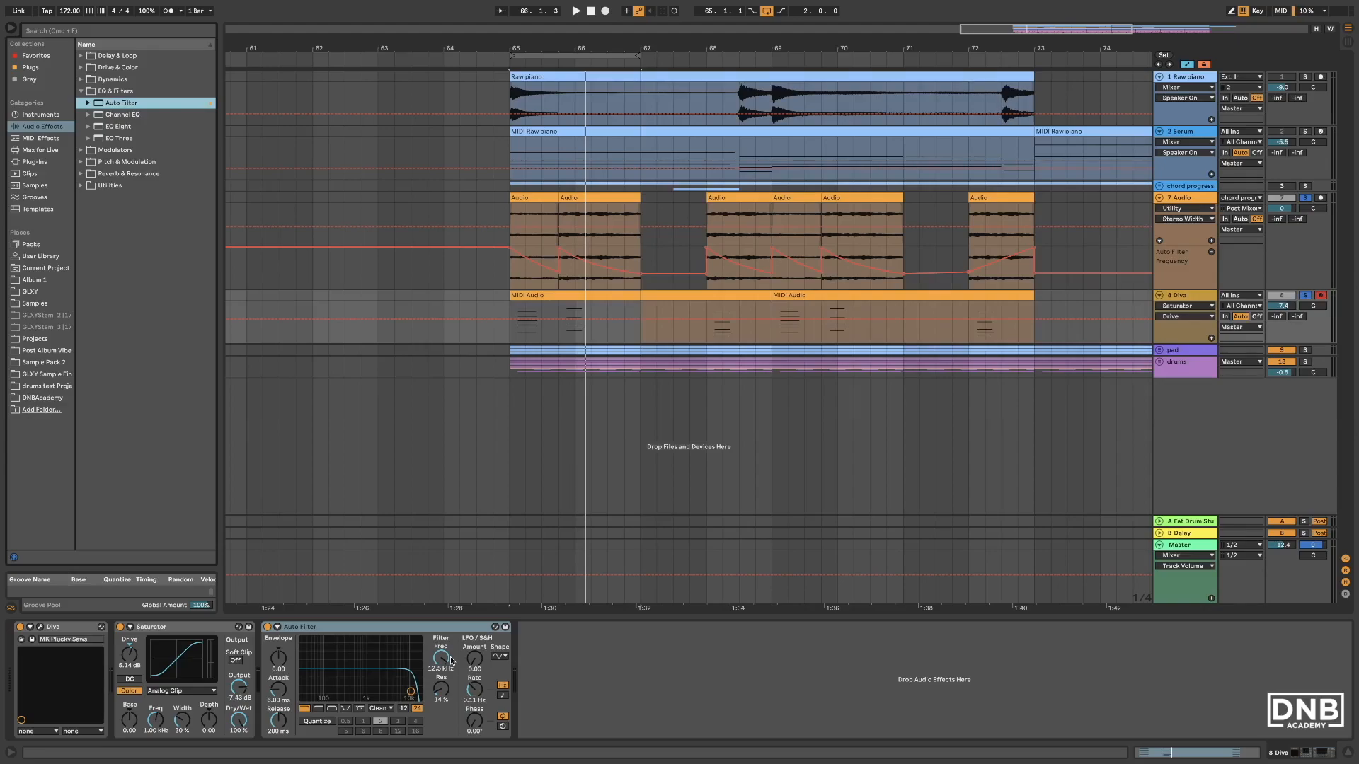
pyautogui.press('space')
pyautogui.moveTo(450, 661); pyautogui.dragTo(451, 687)
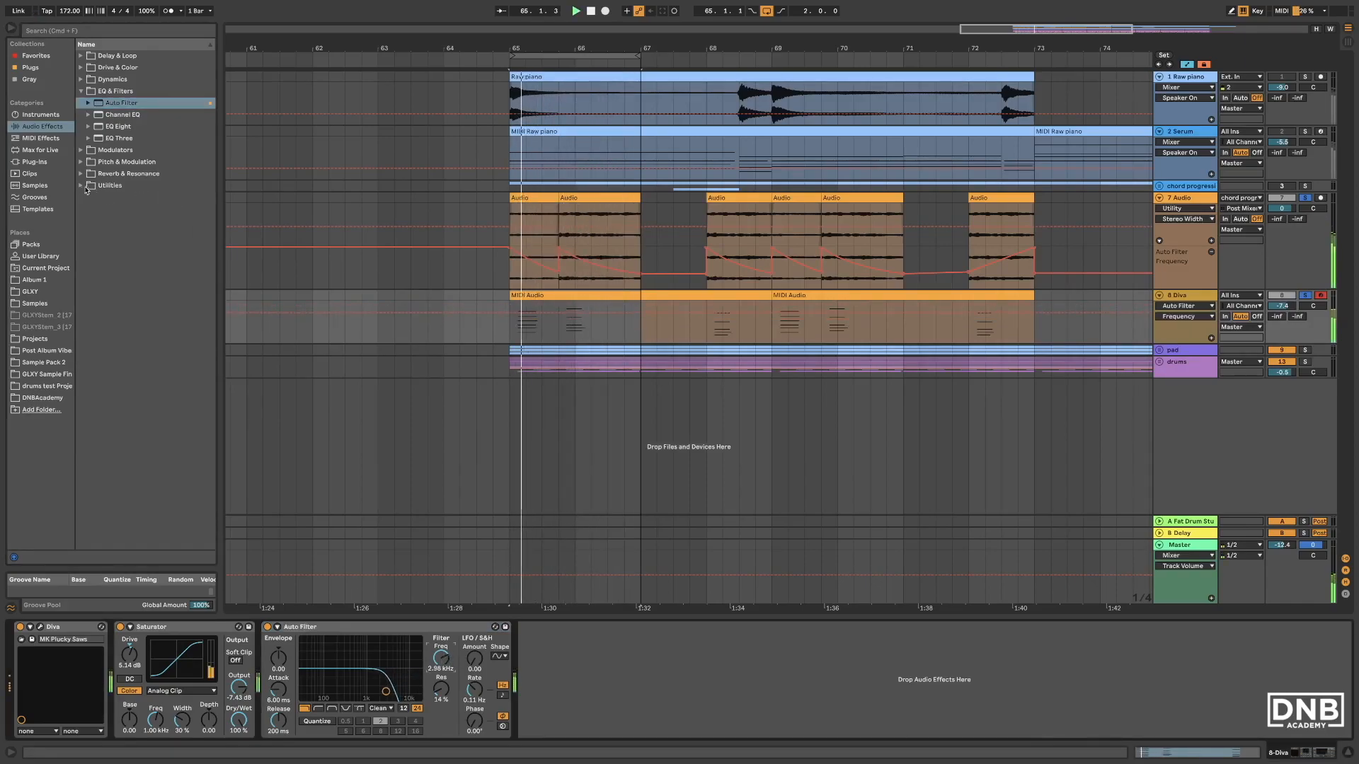
# Add a Utility after the Auto Filter on the Diva track and narrow its stereo width to 53%.
pyautogui.click(109, 185)
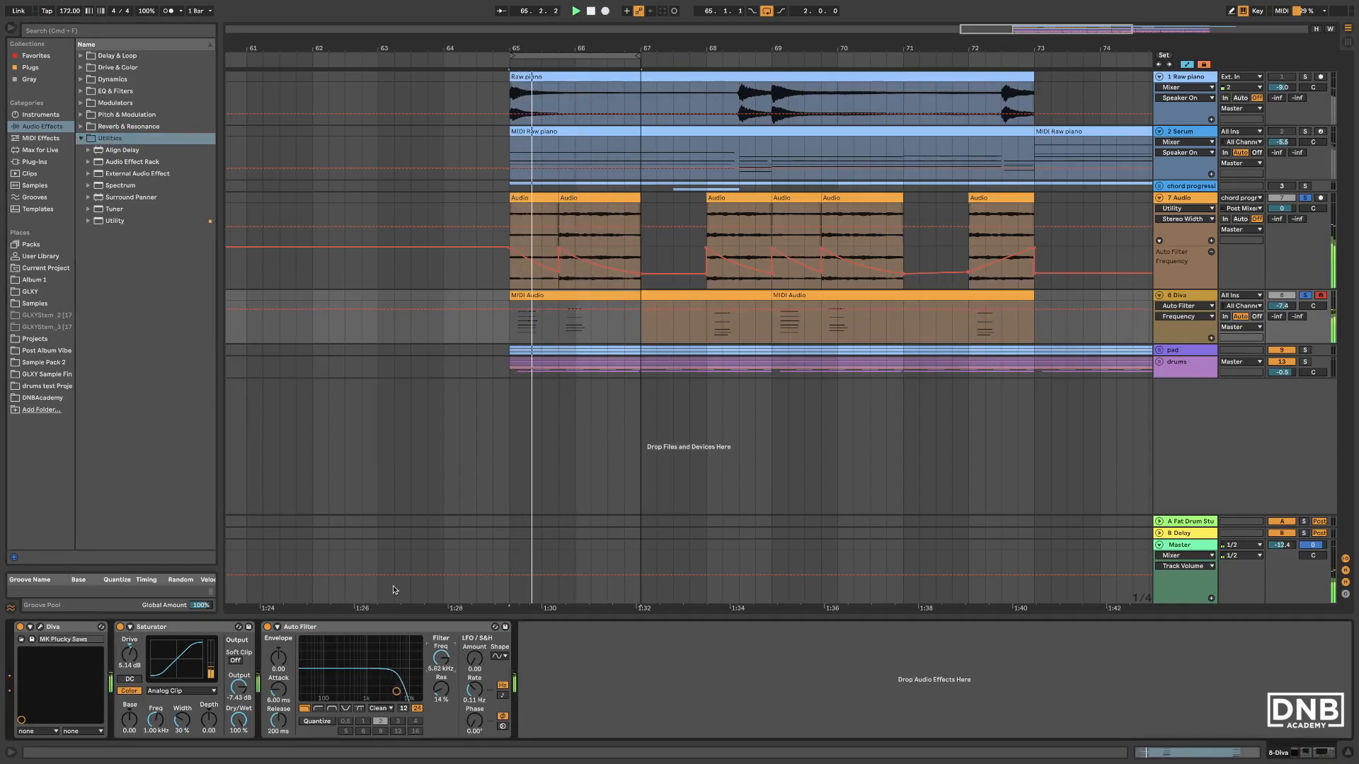
pyautogui.click(89, 222)
pyautogui.moveTo(401, 448); pyautogui.dragTo(580, 686)
pyautogui.click(547, 709)
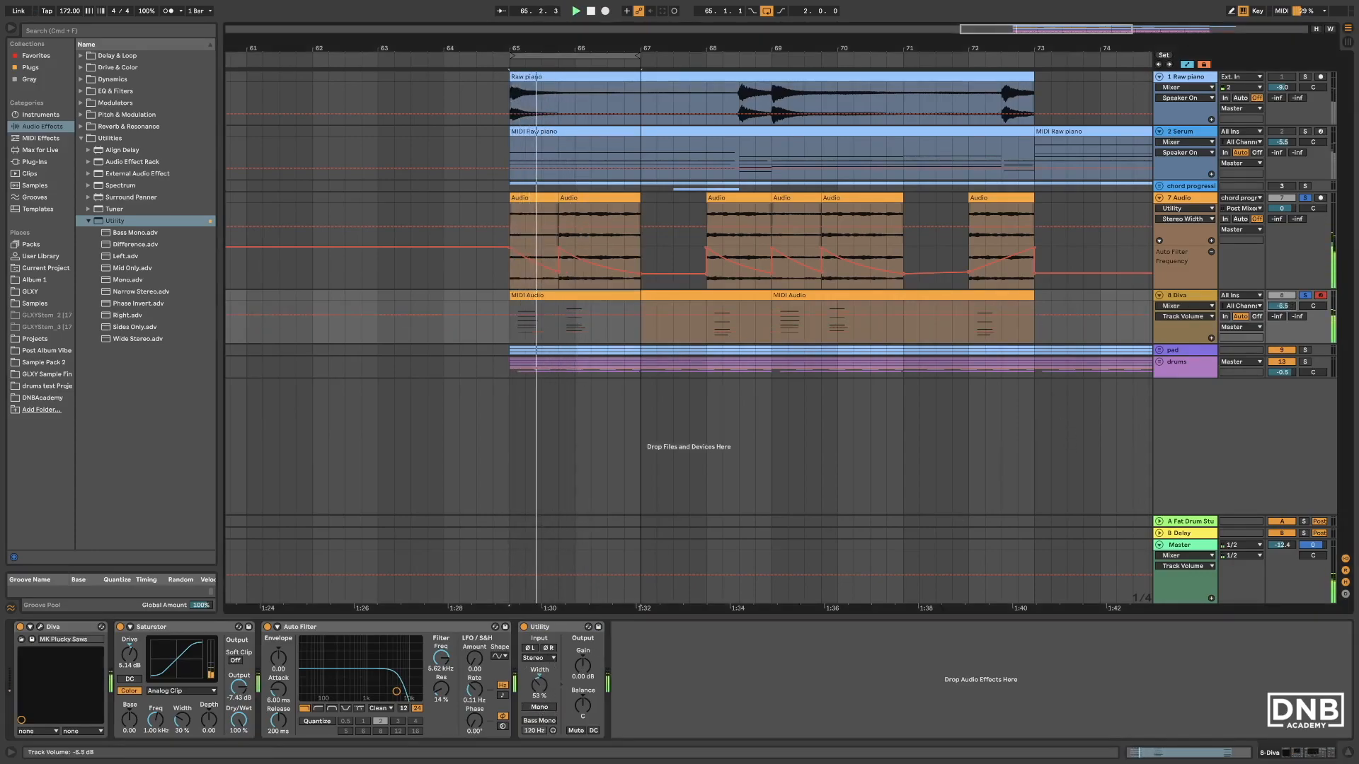
# Group the Audio and Diva tracks together and extend the loop to bars 65 to 69.
pyautogui.click(1191, 276)
pyautogui.click(1189, 297)
pyautogui.rightClick(1187, 297)
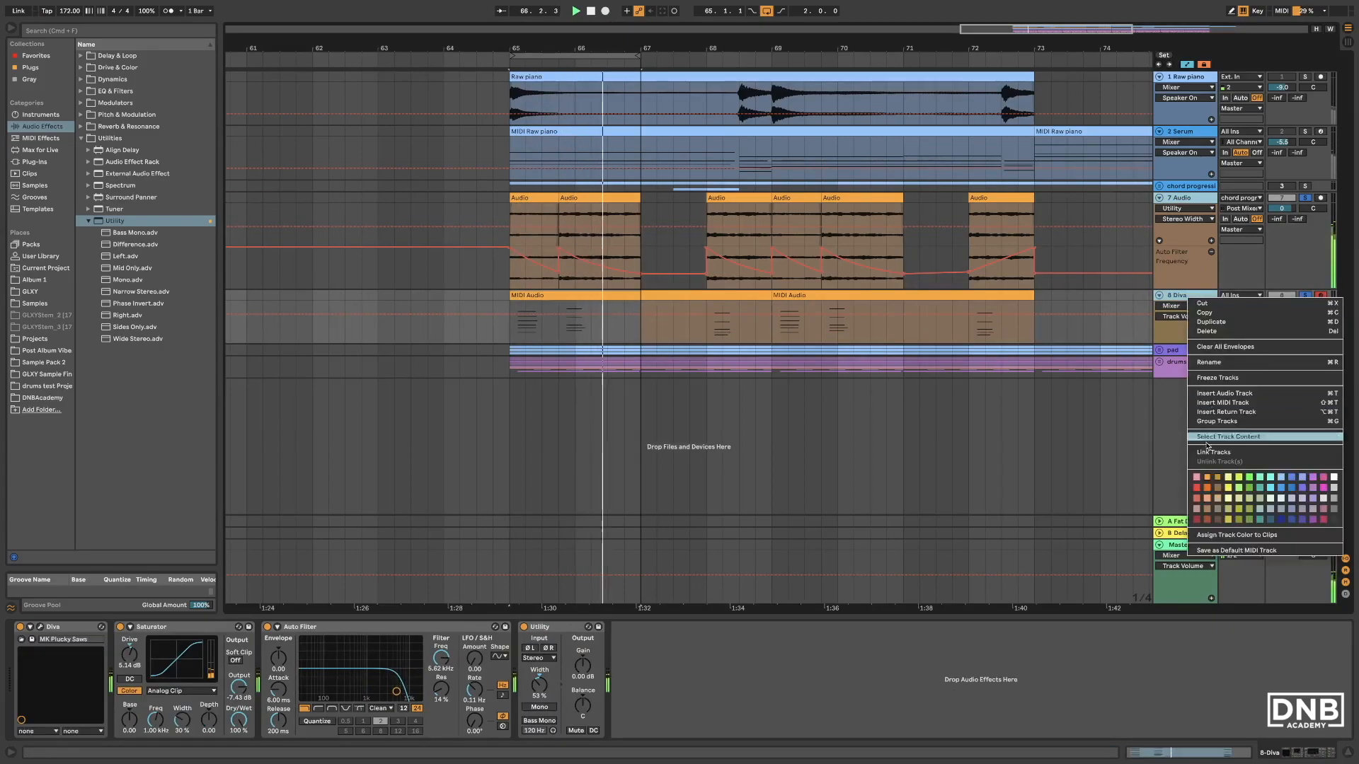
pyautogui.click(1283, 169)
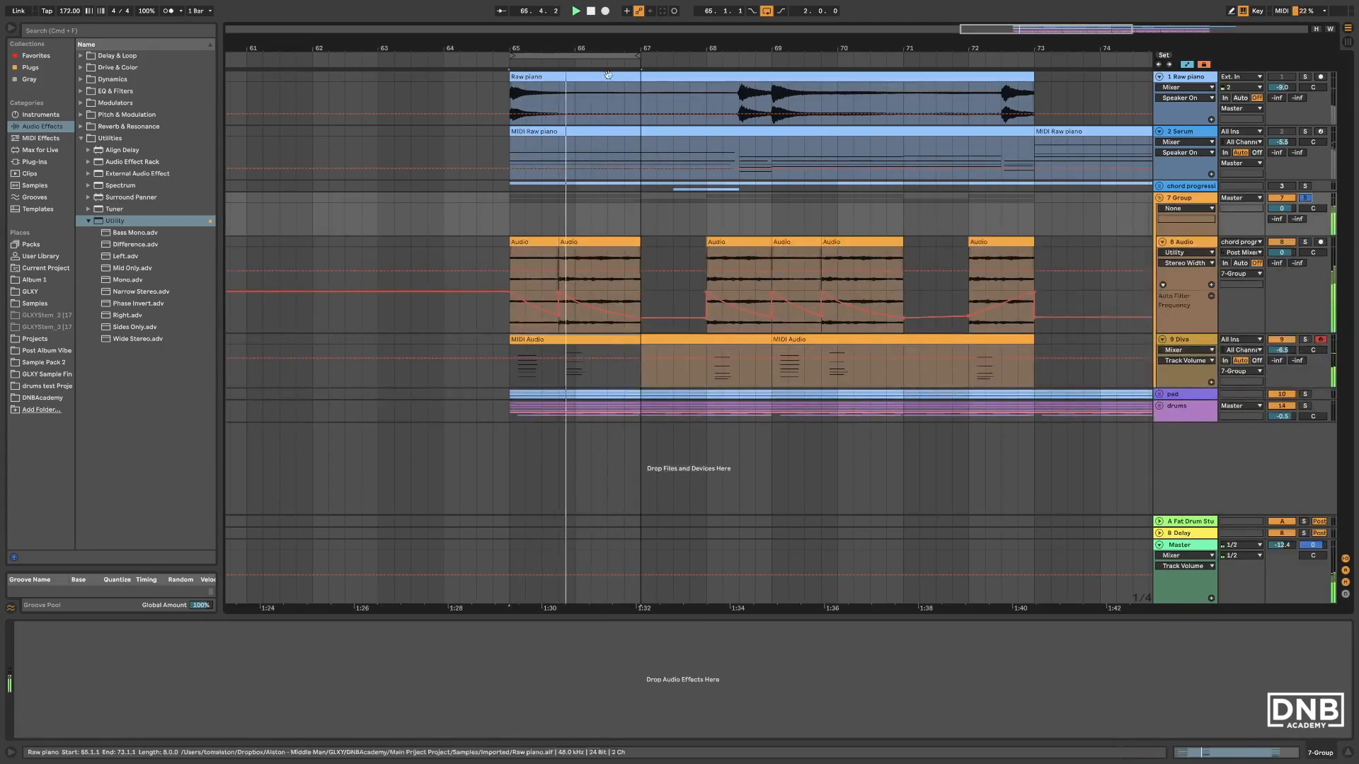
pyautogui.moveTo(605, 57); pyautogui.dragTo(749, 56)
# On the Diva track, set the Saturator drive to 8.57 dB with -6.66 dB output, and add FabFilter Pro-Q 2 after the Utility.
pyautogui.click(1182, 340)
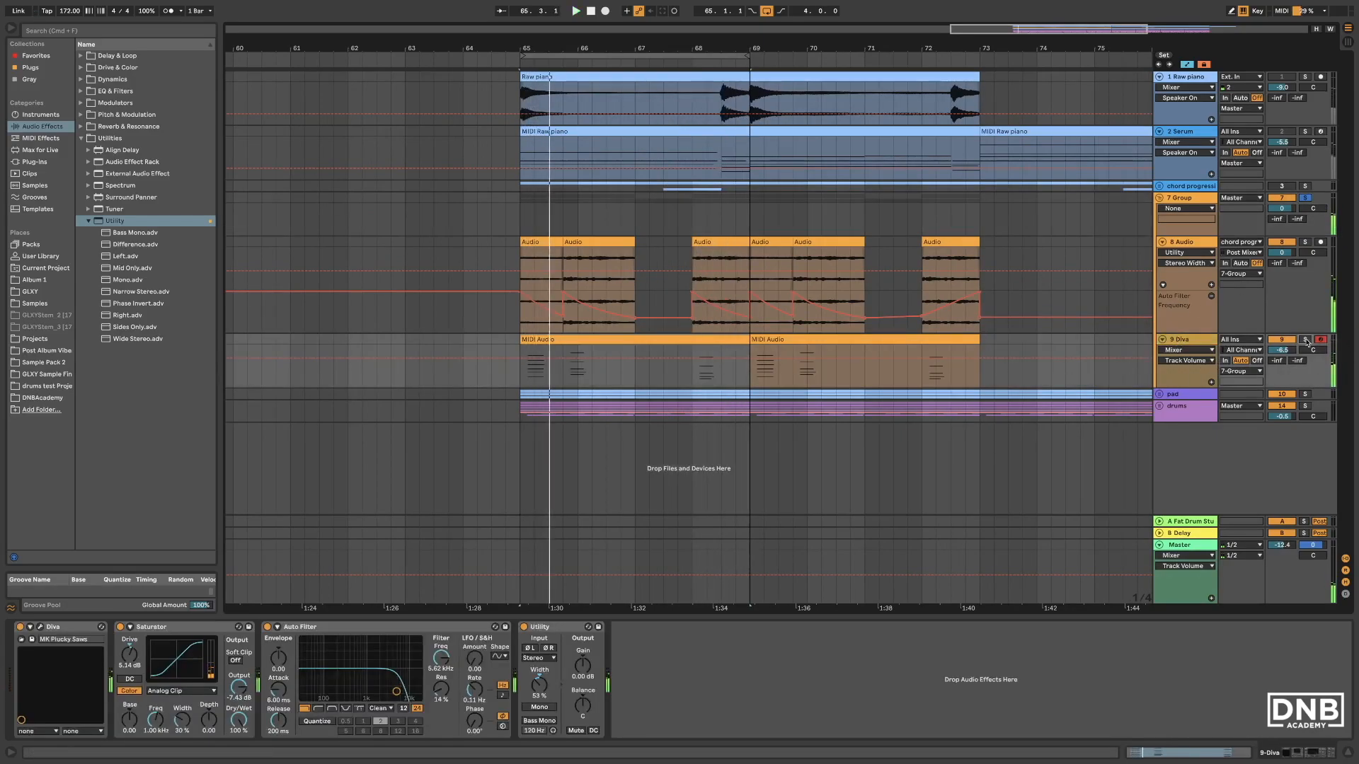
pyautogui.moveTo(150, 664); pyautogui.dragTo(151, 651)
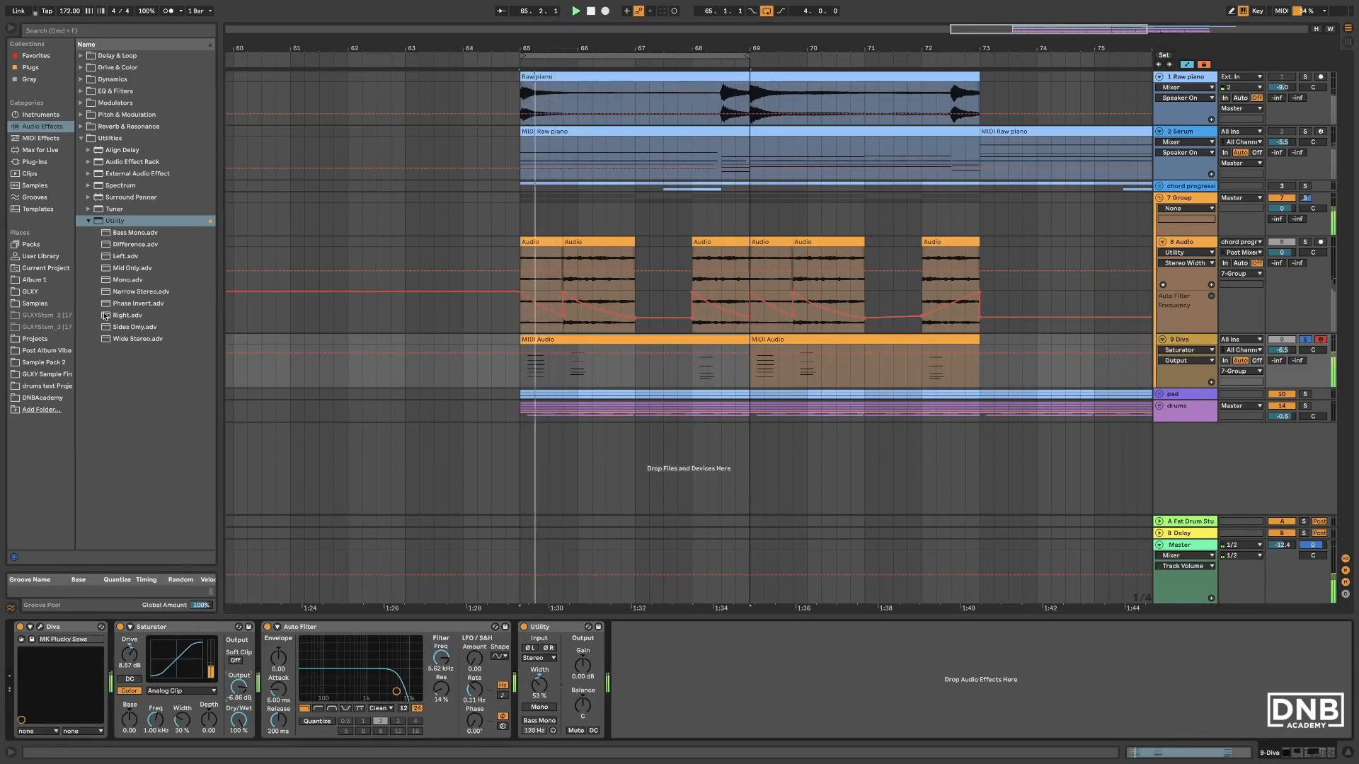
pyautogui.click(34, 163)
pyautogui.click(57, 31)
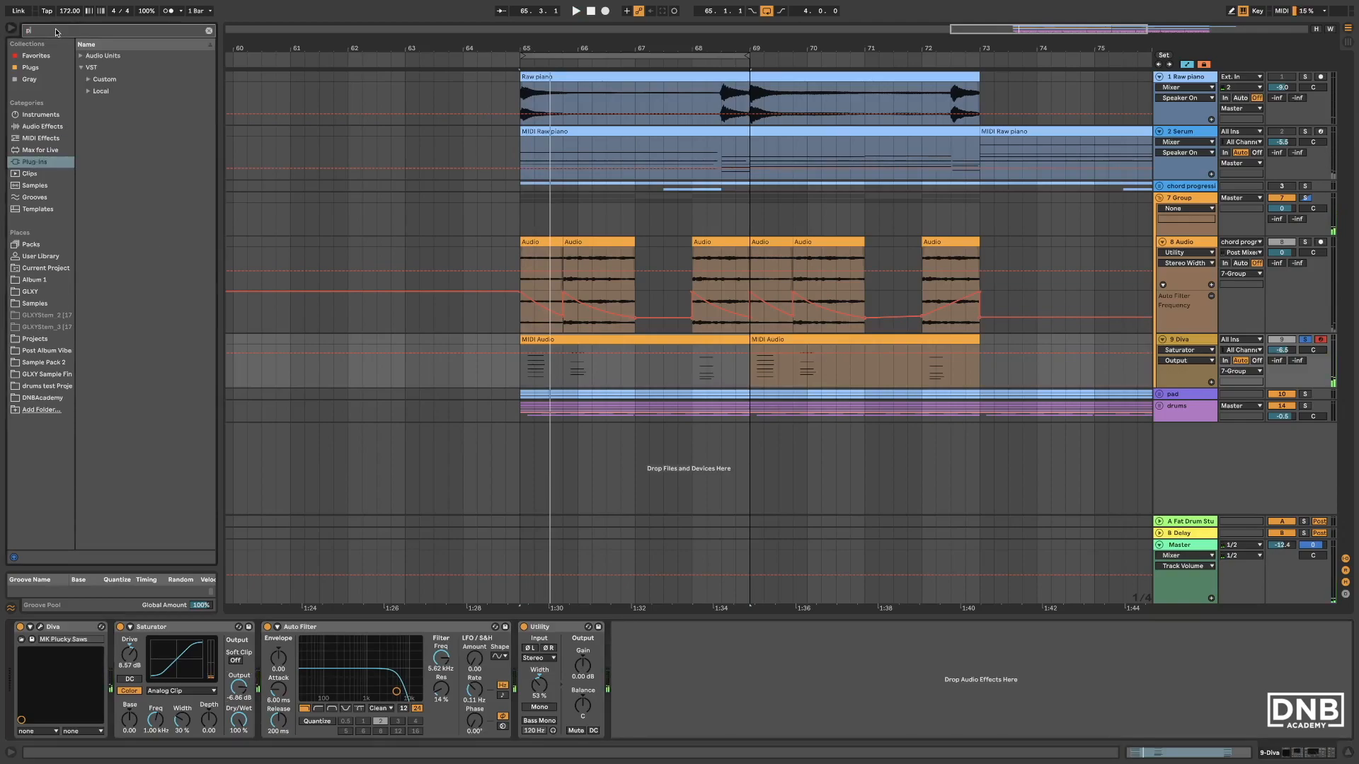
pyautogui.doubleClick(120, 79)
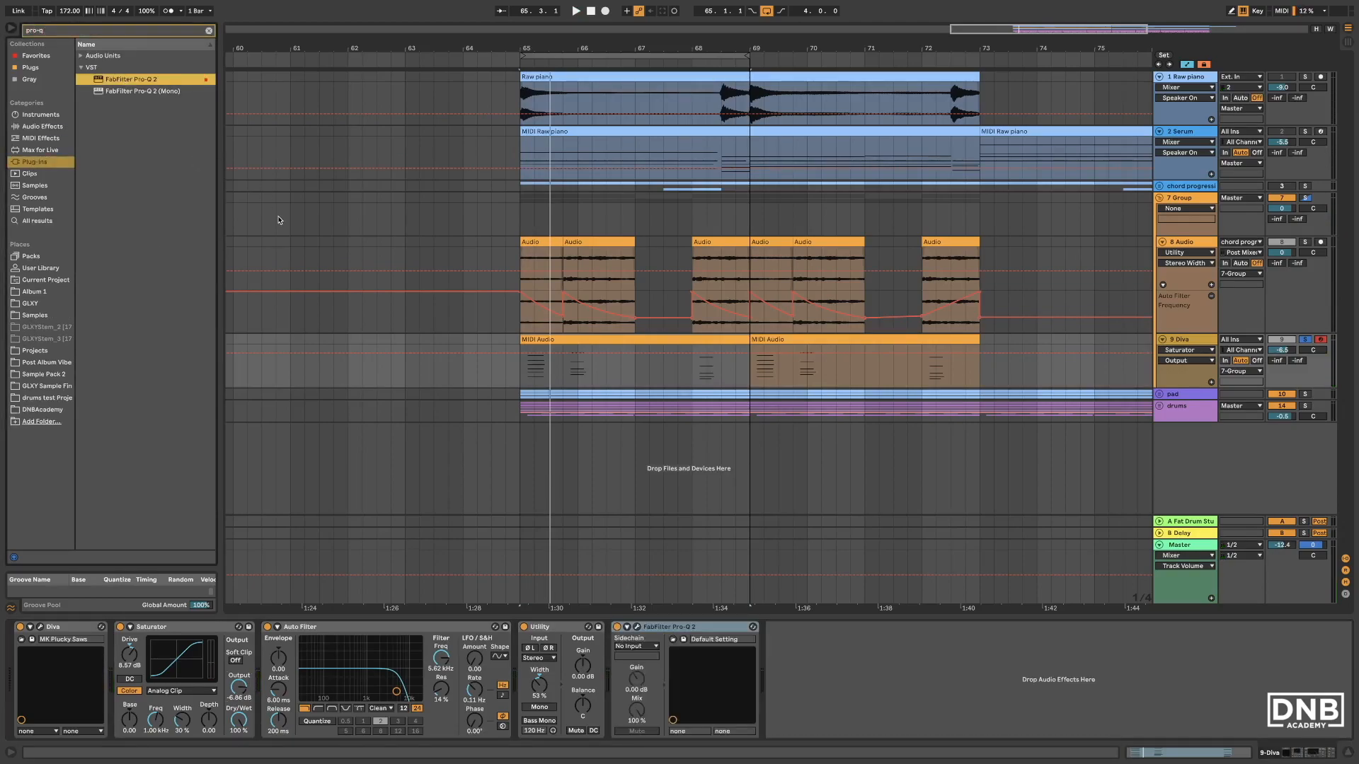
# In the Diva track's Pro-Q 2, boost a gentle mid band, then change the low-shelf band's filter shape and raise its frequency.
pyautogui.moveTo(506, 414)
pyautogui.mouseDown()
pyautogui.moveTo(506, 376)
pyautogui.moveTo(486, 351)
pyautogui.moveTo(516, 373)
pyautogui.moveTo(470, 357)
pyautogui.moveTo(471, 386)
pyautogui.moveTo(561, 385)
pyautogui.moveTo(622, 364)
pyautogui.moveTo(598, 382)
pyautogui.moveTo(467, 394)
pyautogui.moveTo(488, 401)
pyautogui.mouseUp()
pyautogui.click(314, 416)
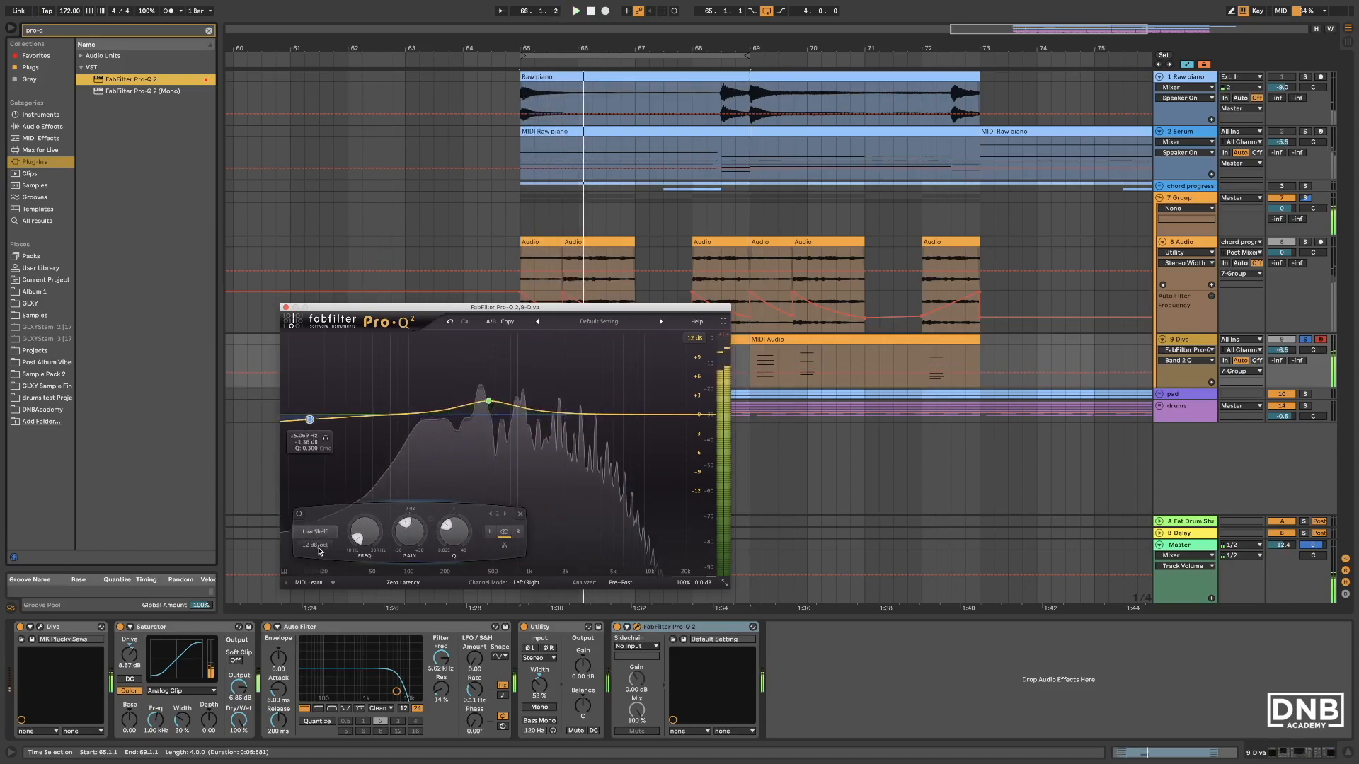
pyautogui.click(317, 531)
pyautogui.click(316, 566)
pyautogui.moveTo(309, 419); pyautogui.dragTo(405, 461)
pyautogui.click(286, 307)
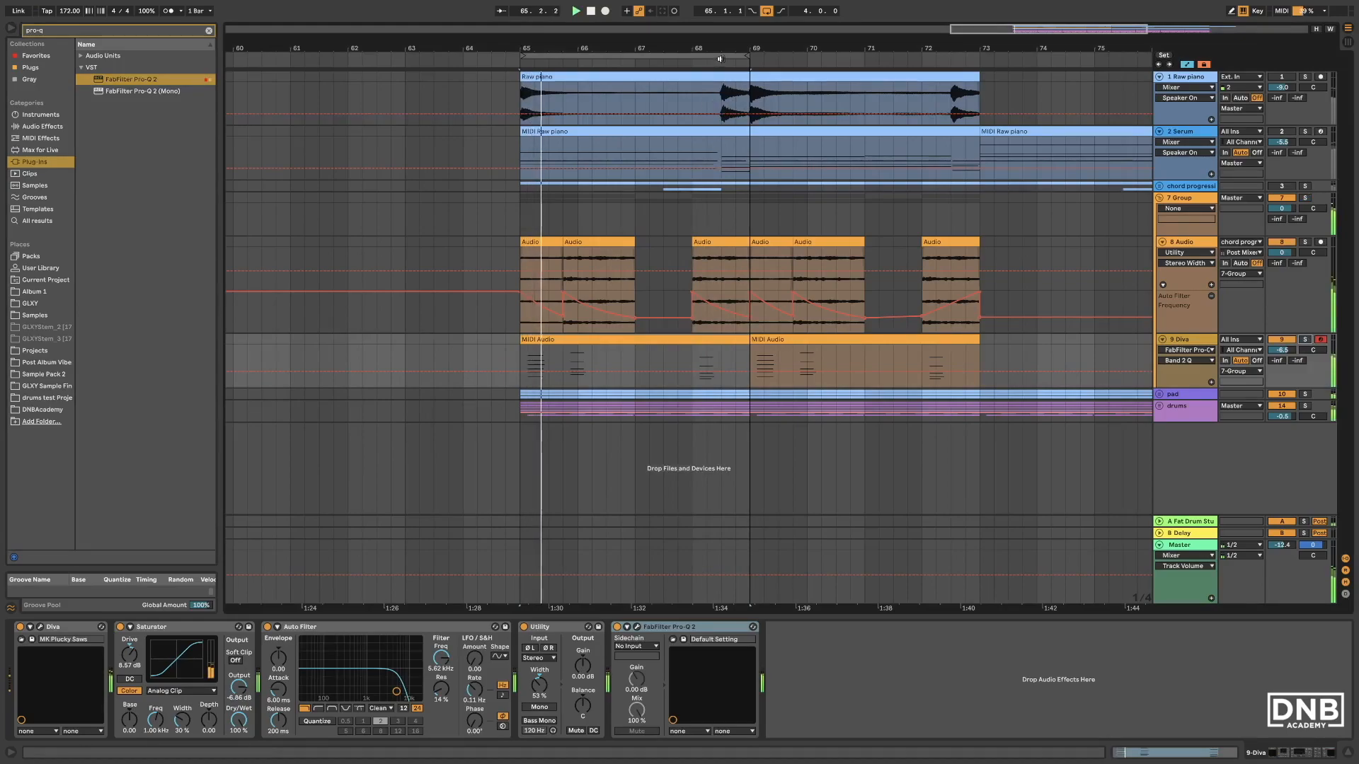
# Extend the loop to bars 65 to 73 and solo the group holding the Audio and Diva tracks.
pyautogui.moveTo(721, 49); pyautogui.dragTo(978, 58)
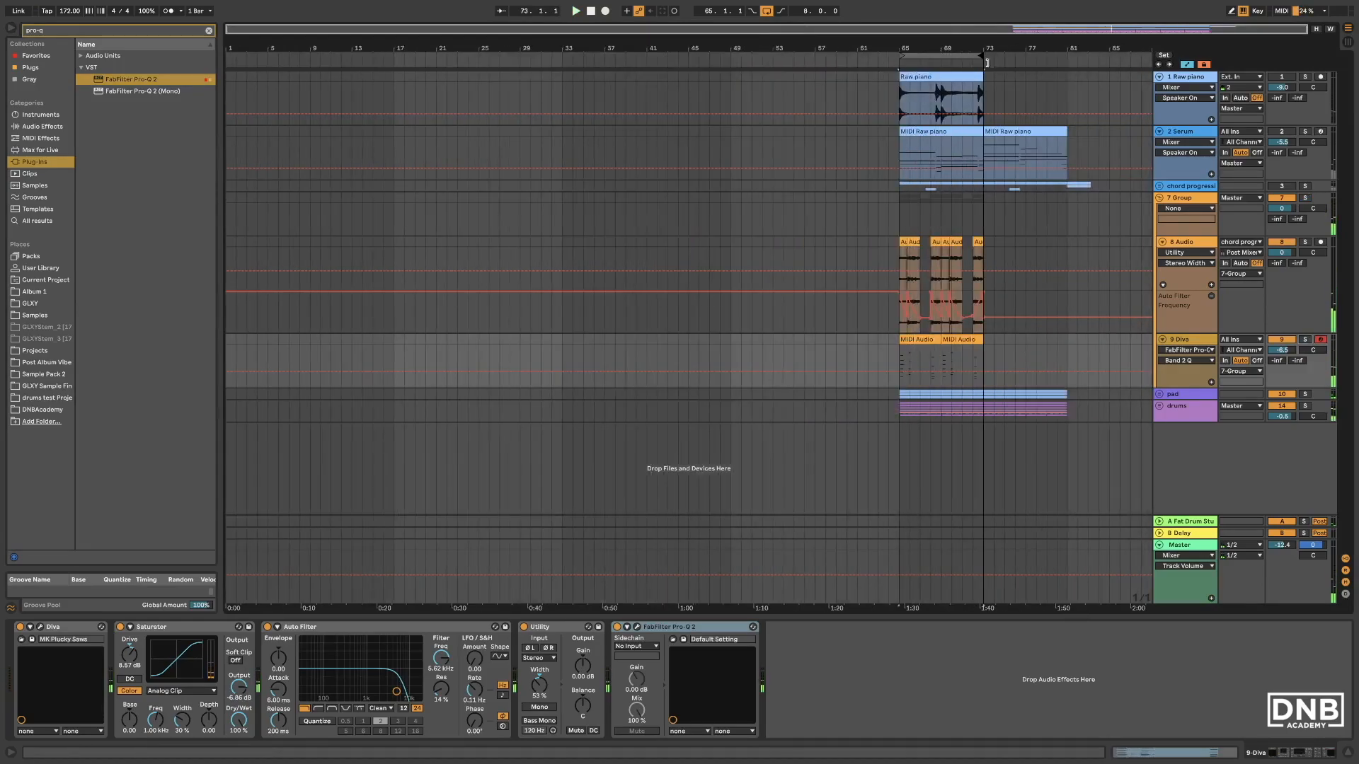
pyautogui.click(1311, 217)
pyautogui.moveTo(978, 48); pyautogui.dragTo(958, 47)
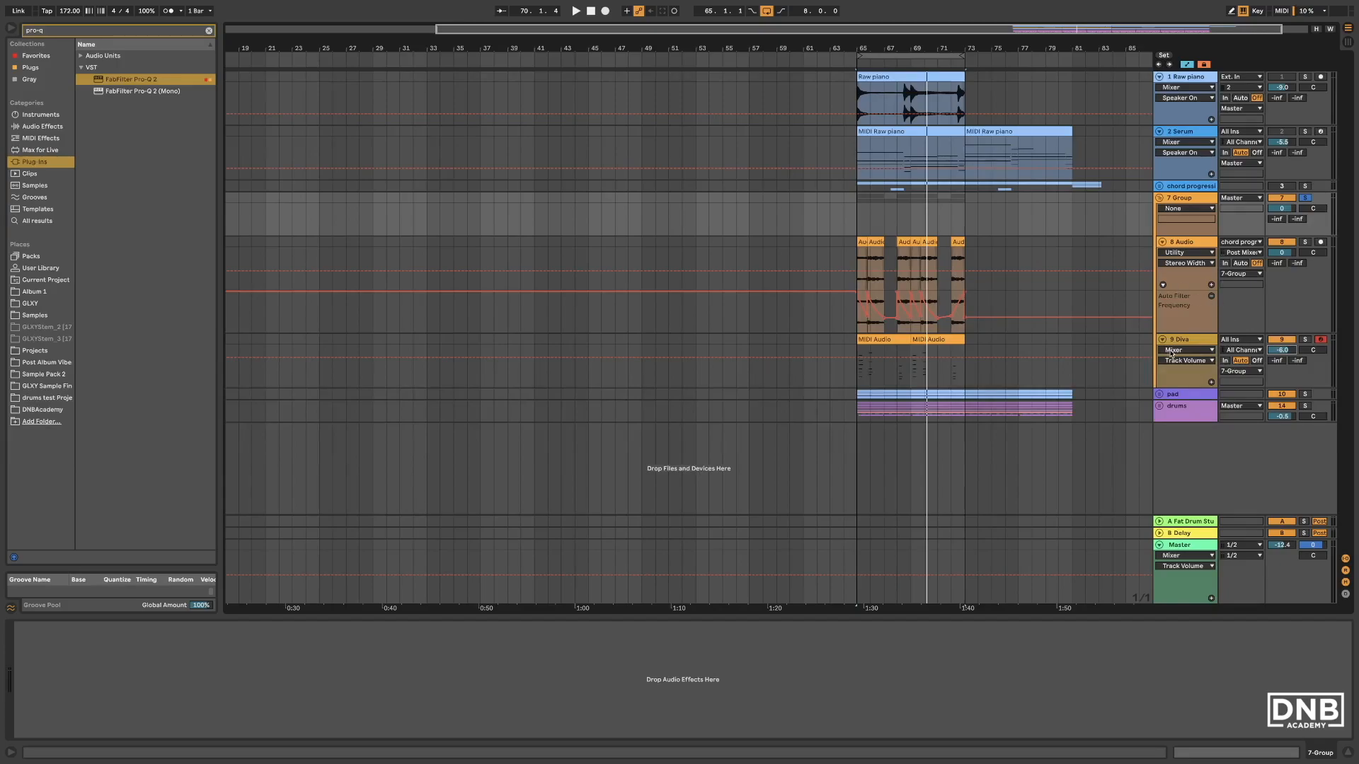
# Delete the old chord progression track and rename the Audio and Diva group as "new progression".
pyautogui.click(1171, 188)
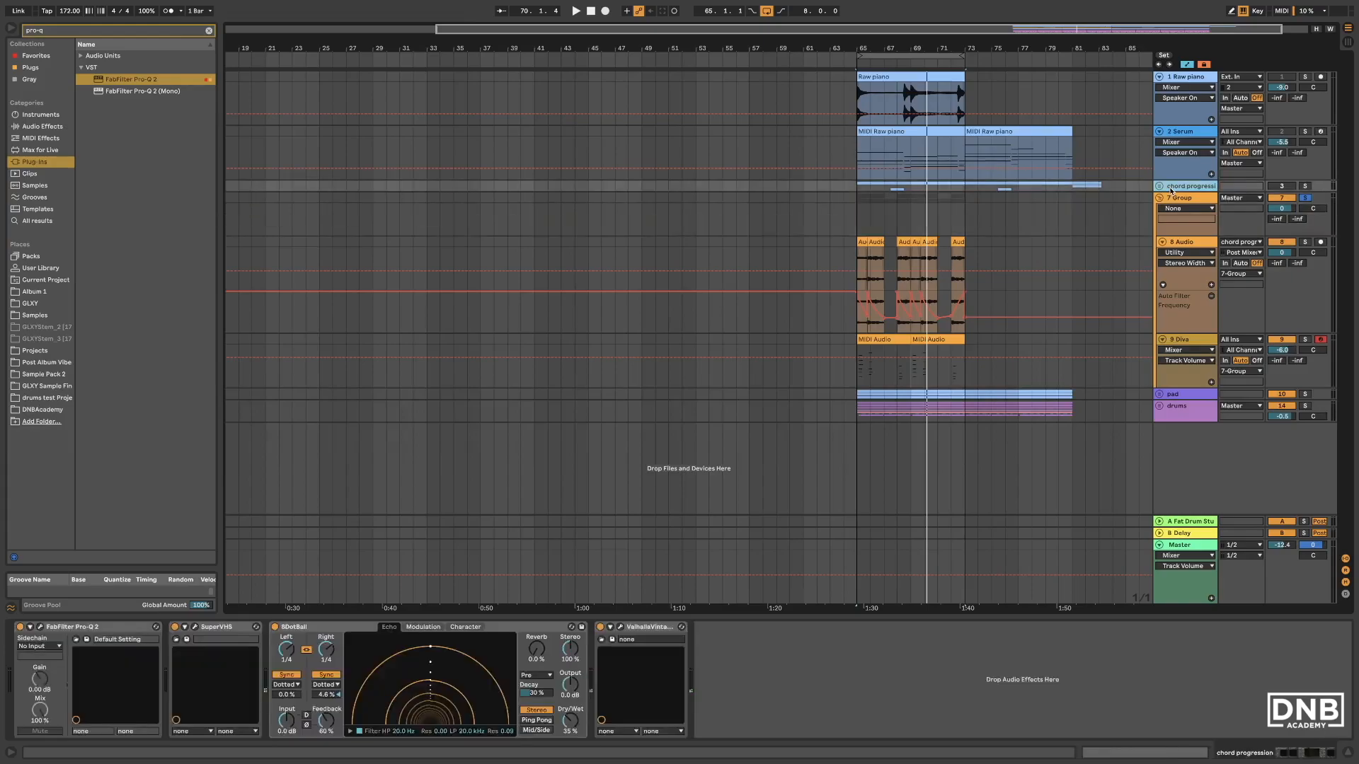
pyautogui.press('Delete')
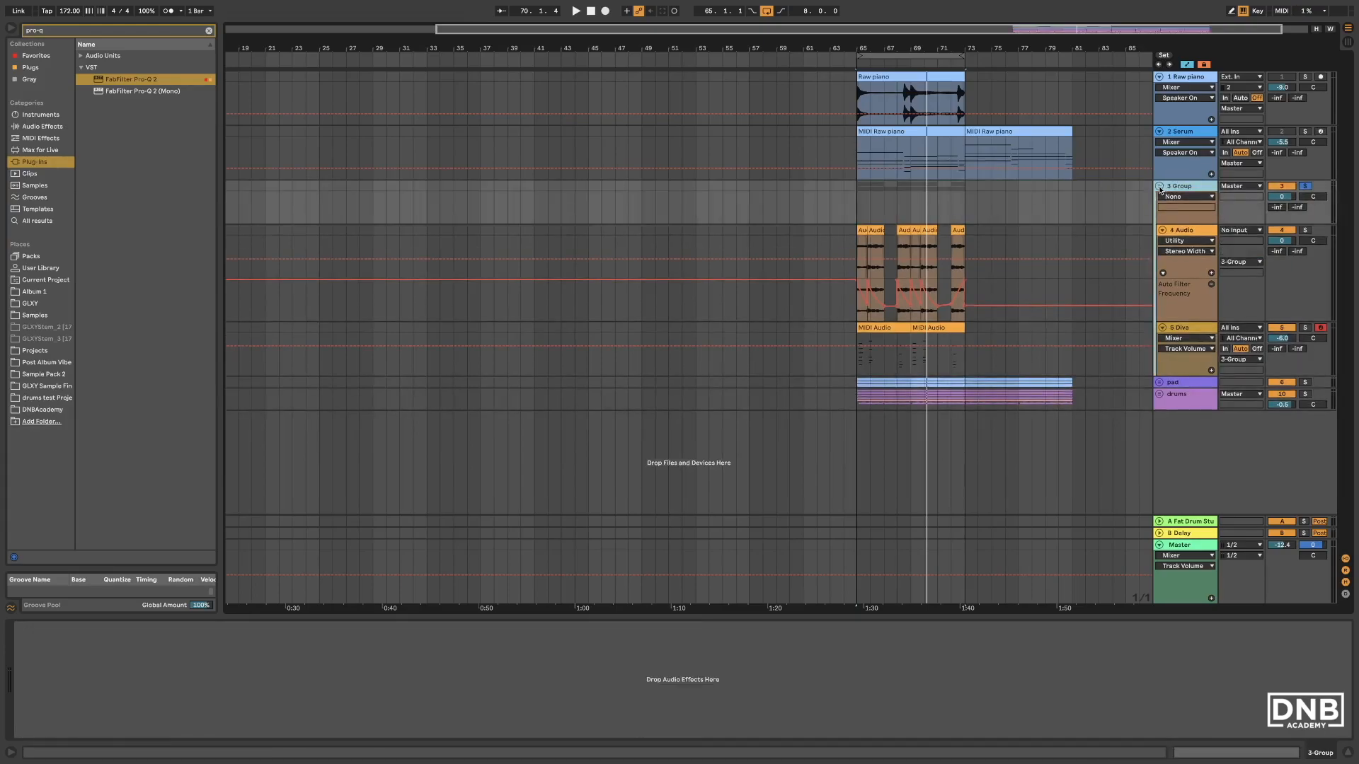
pyautogui.moveTo(865, 47); pyautogui.dragTo(839, 46)
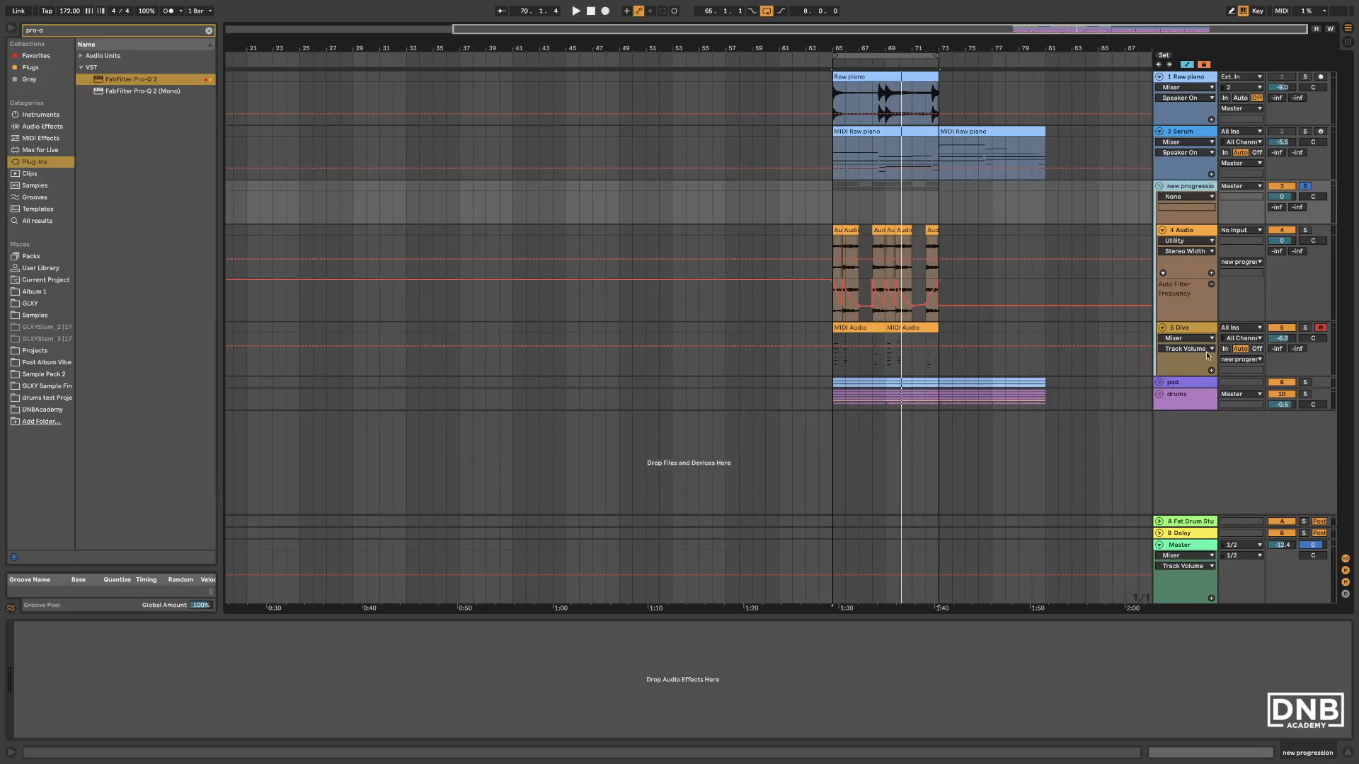
# Open the pad group and duplicate bars 65 to 69 of the pad 2 and pad 3 clips repeatedly up to bar 81.
pyautogui.click(1159, 383)
pyautogui.scroll(-3, 1161, 386)
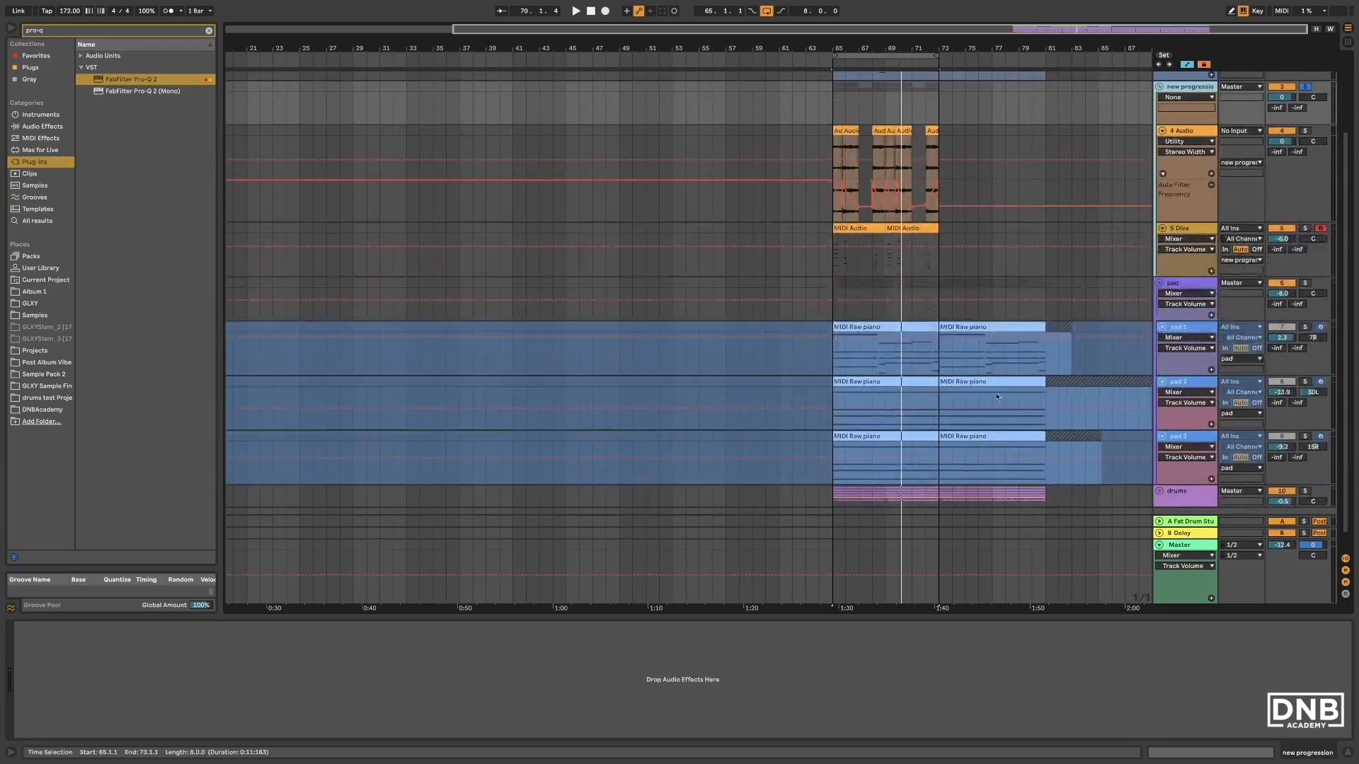
pyautogui.moveTo(834, 479); pyautogui.dragTo(881, 385)
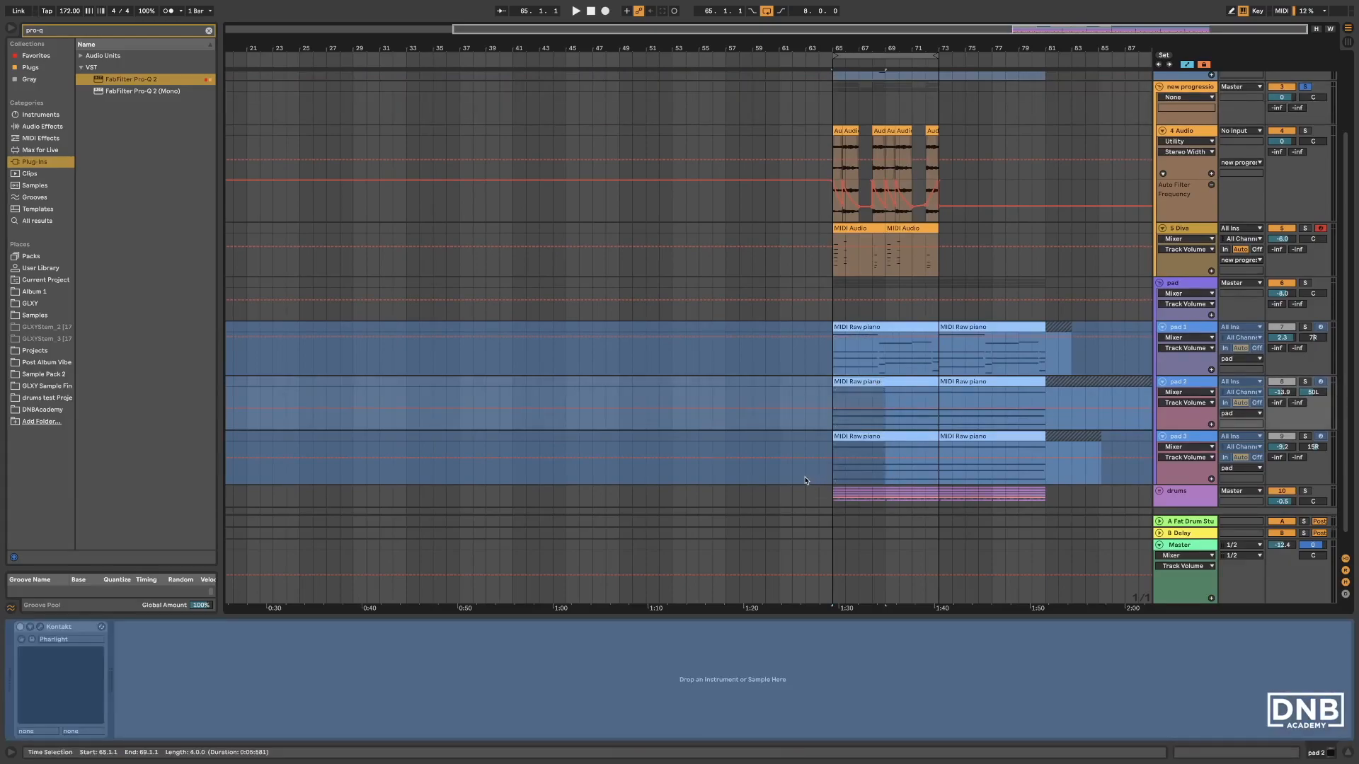
pyautogui.hotkey('ctrl', 'd')
pyautogui.press('super+d')
pyautogui.press('super+d')
# Duplicate bars 65 to 69 of the pad 1 clip repeatedly up to bar 81.
pyautogui.moveTo(833, 367); pyautogui.dragTo(887, 343)
pyautogui.press('super+d')
pyautogui.press('super+d')
pyautogui.press('super+d')
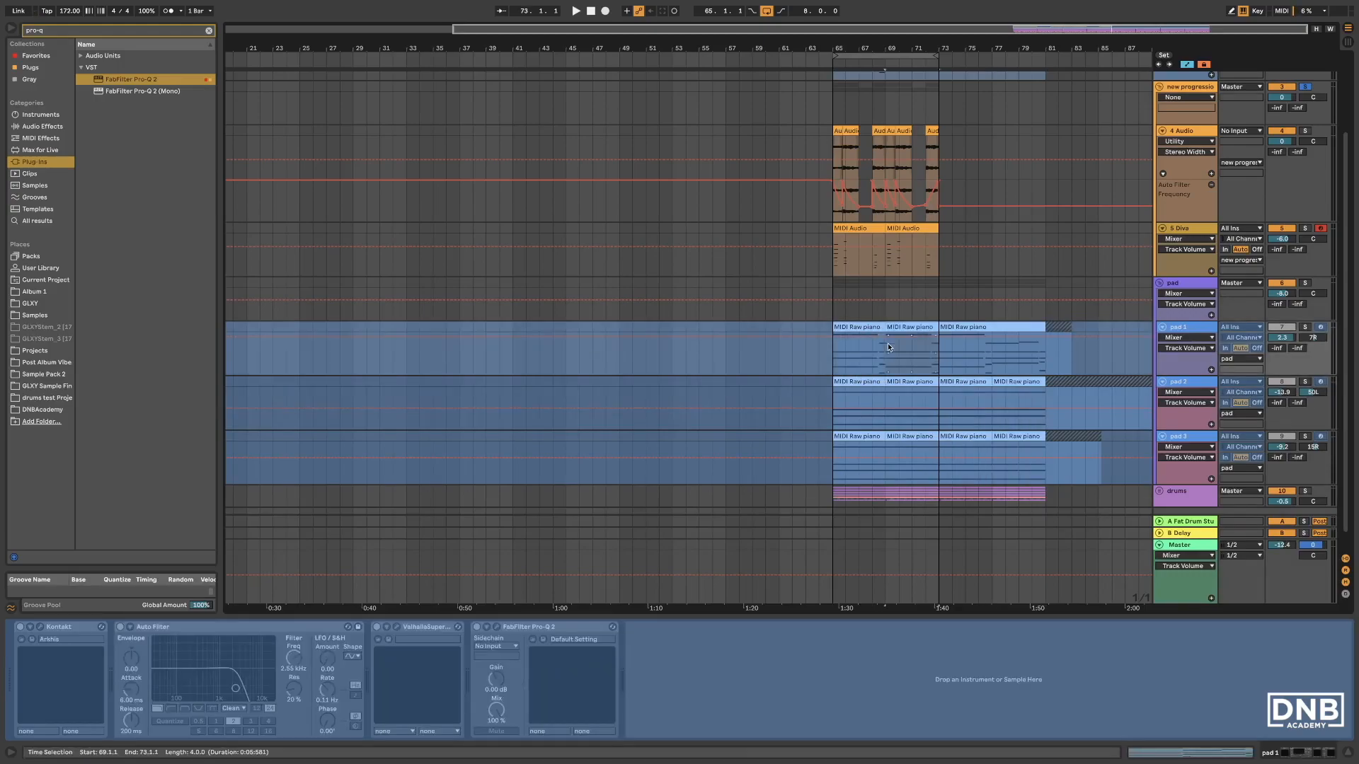
# Duplicate the Audio and Diva clips from bars 65 to 73 into bars 73 to 81 and extend the loop to bar 81.
pyautogui.moveTo(836, 268); pyautogui.dragTo(933, 135)
pyautogui.press('super+d')
pyautogui.moveTo(933, 58); pyautogui.dragTo(1042, 61)
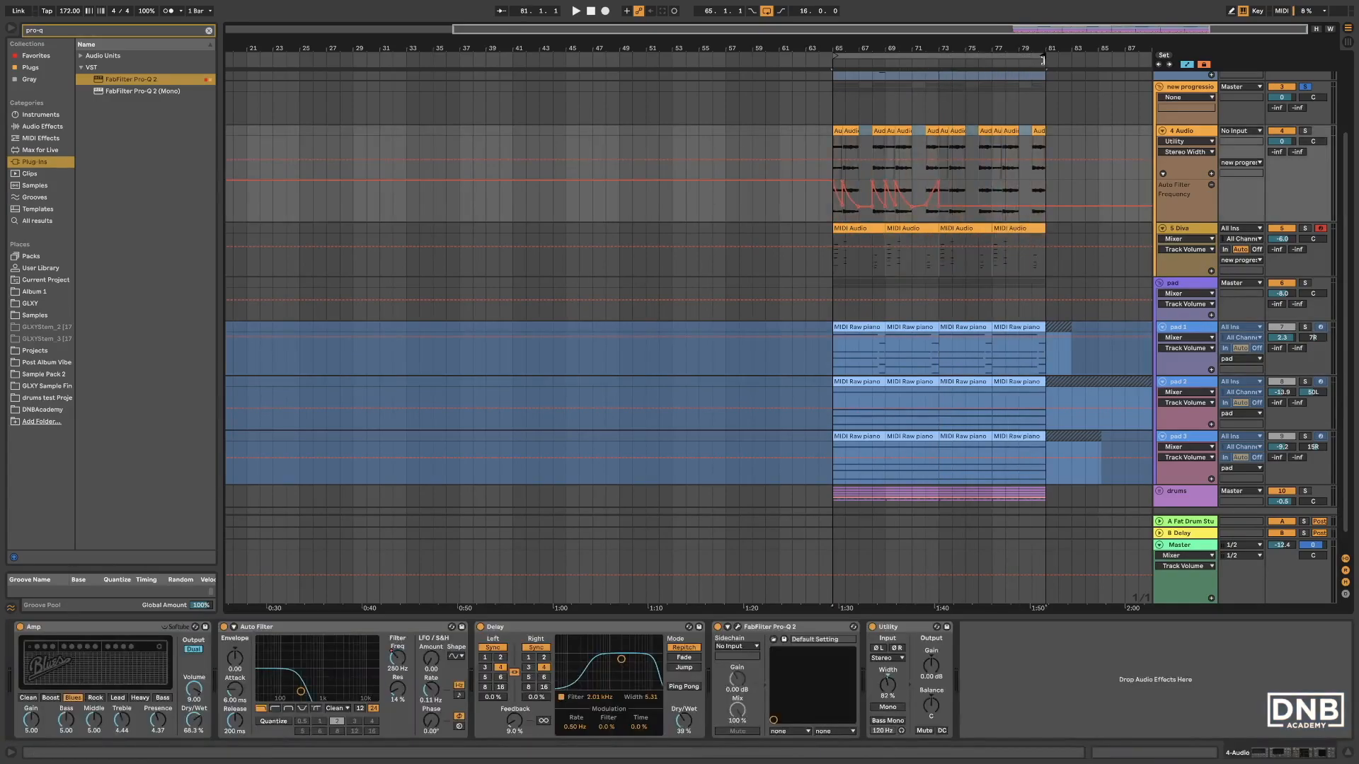
# Collapse the new progression and pad groups and play the full arrangement from bar 65.
pyautogui.scroll(3, 1061, 195)
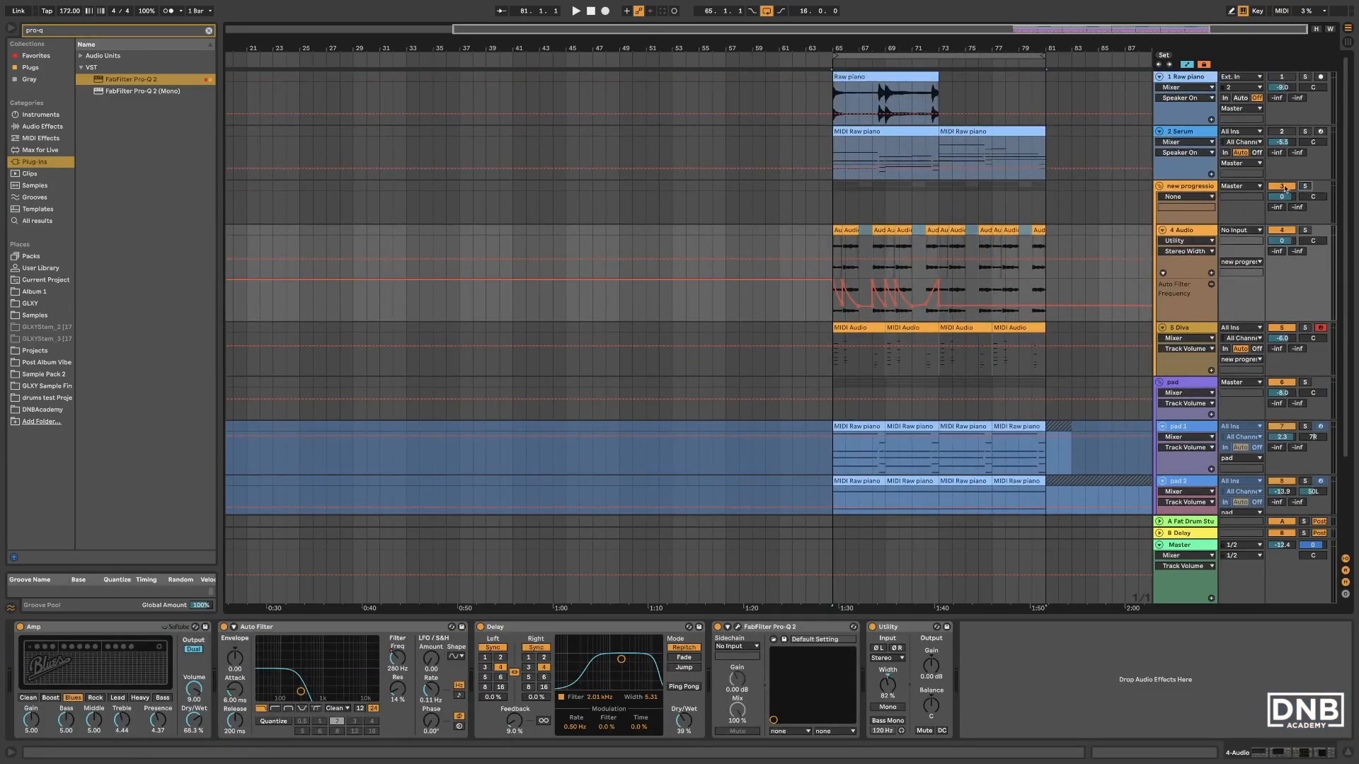
pyautogui.click(1158, 186)
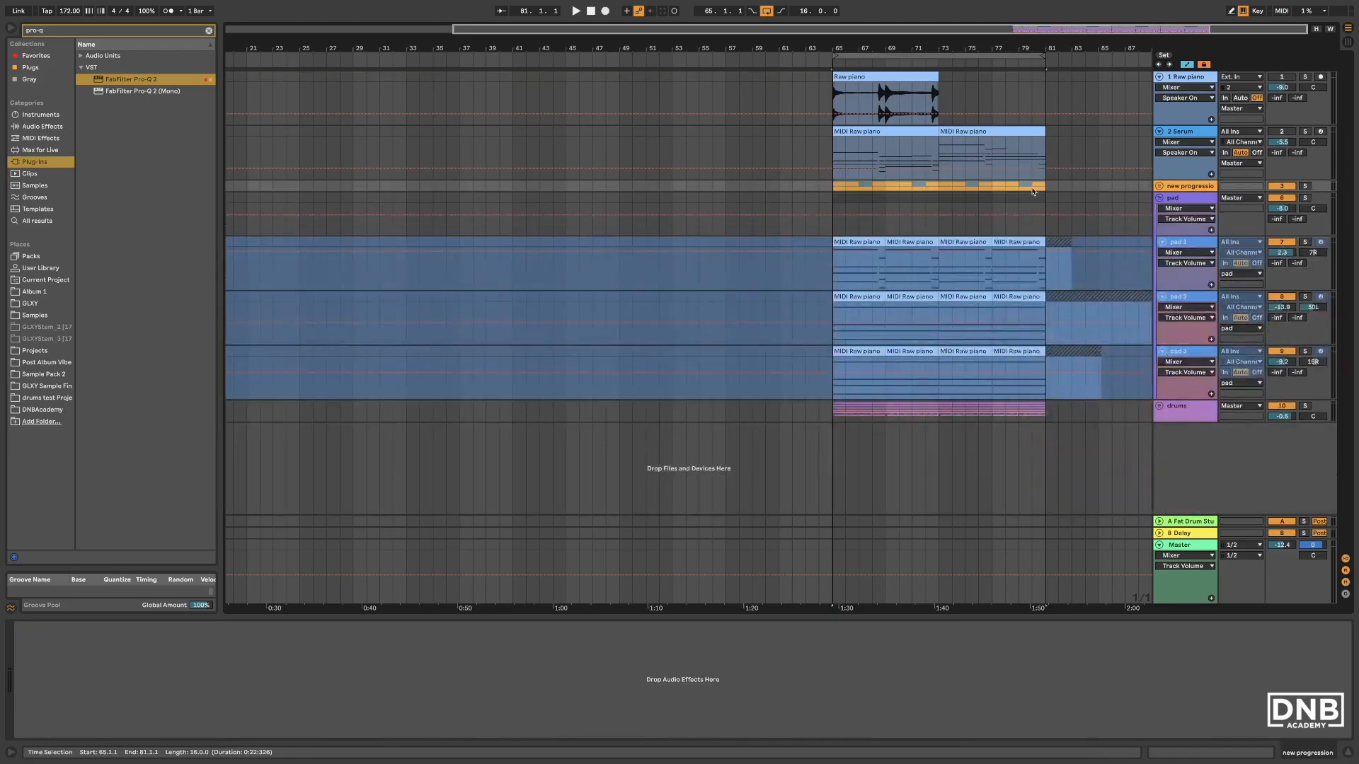
pyautogui.click(1160, 199)
pyautogui.click(829, 216)
pyautogui.press('space')
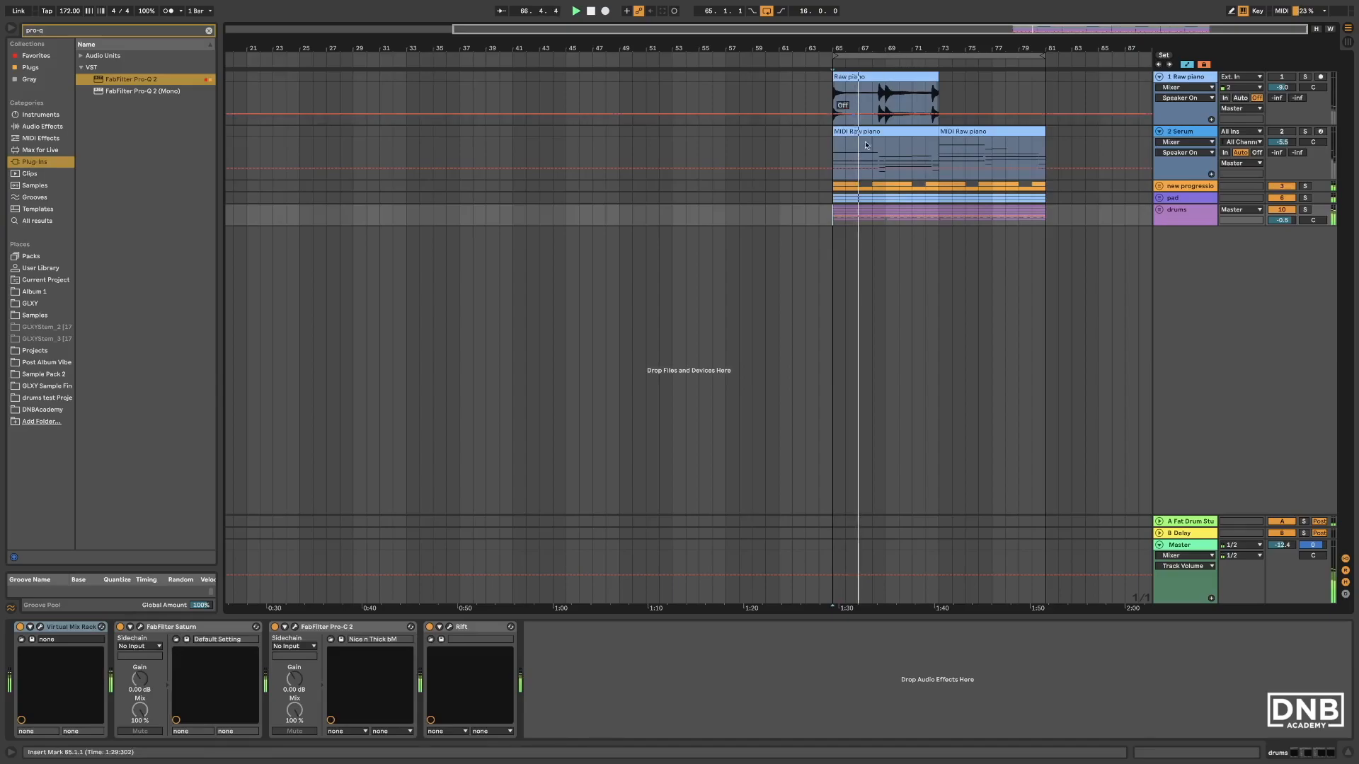
# Expand the new progression group and lower the Diva track's volume to -7.6 dB.
pyautogui.click(1160, 198)
pyautogui.click(1159, 198)
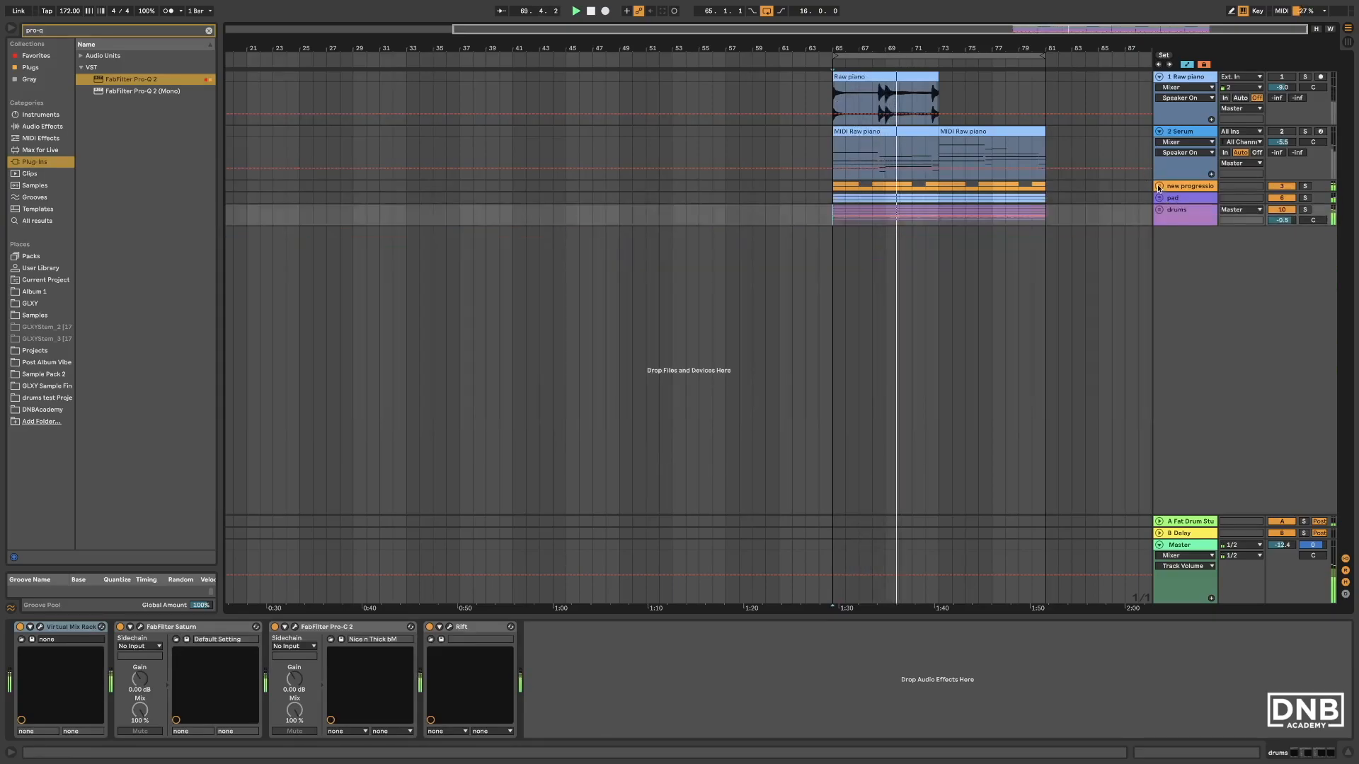
pyautogui.click(1159, 186)
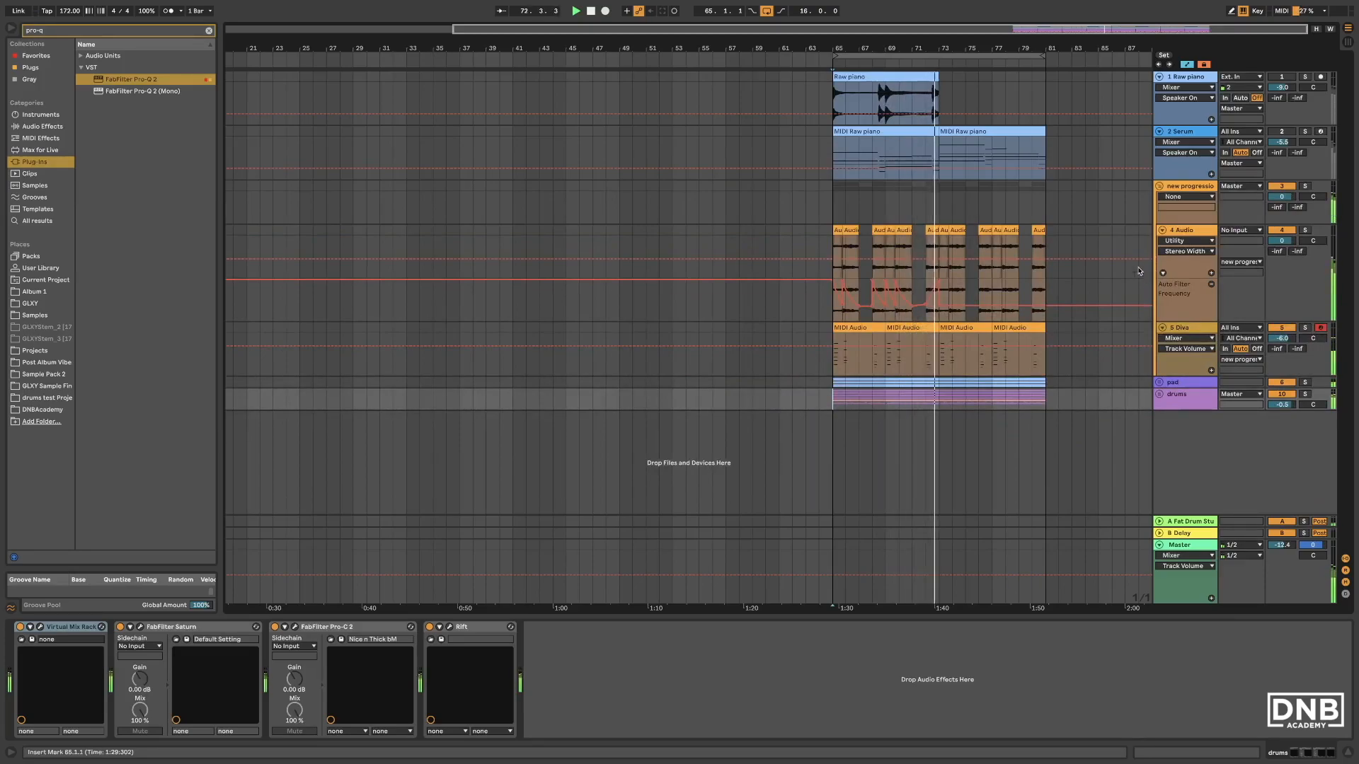
pyautogui.moveTo(1283, 338); pyautogui.dragTo(1283, 348)
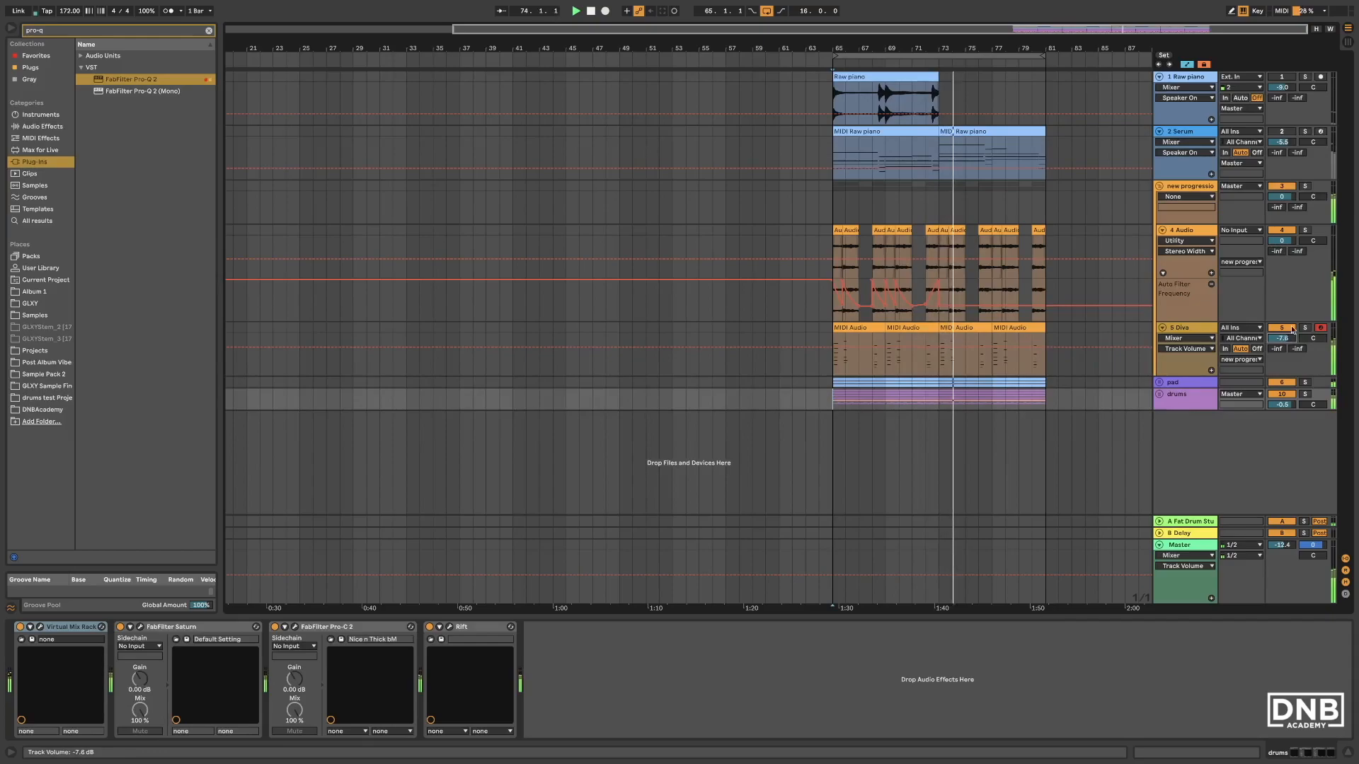
# On the Audio track, raise the Utility gain to 6.67 dB and duplicate the Auto Filter frequency automation from bars 65–73 into bars 73–81.
pyautogui.click(1195, 232)
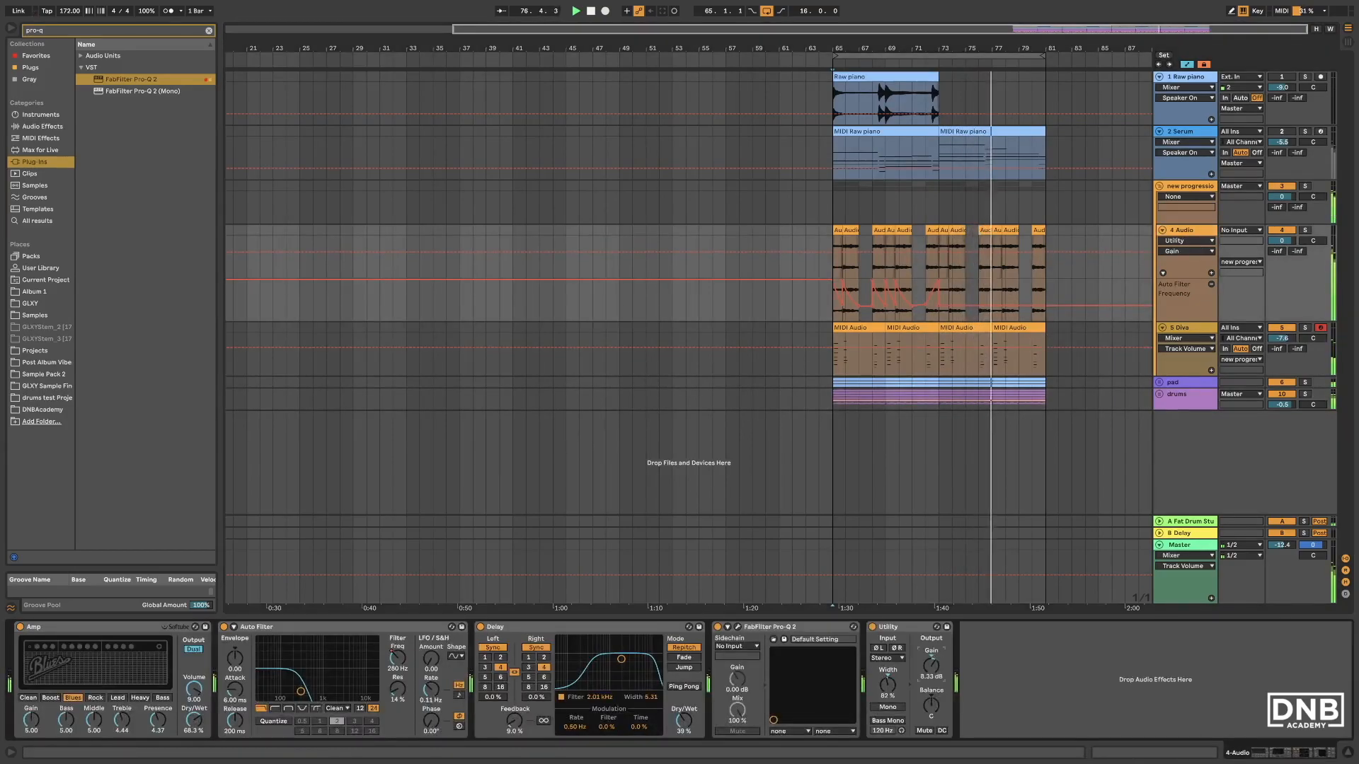
pyautogui.click(393, 645)
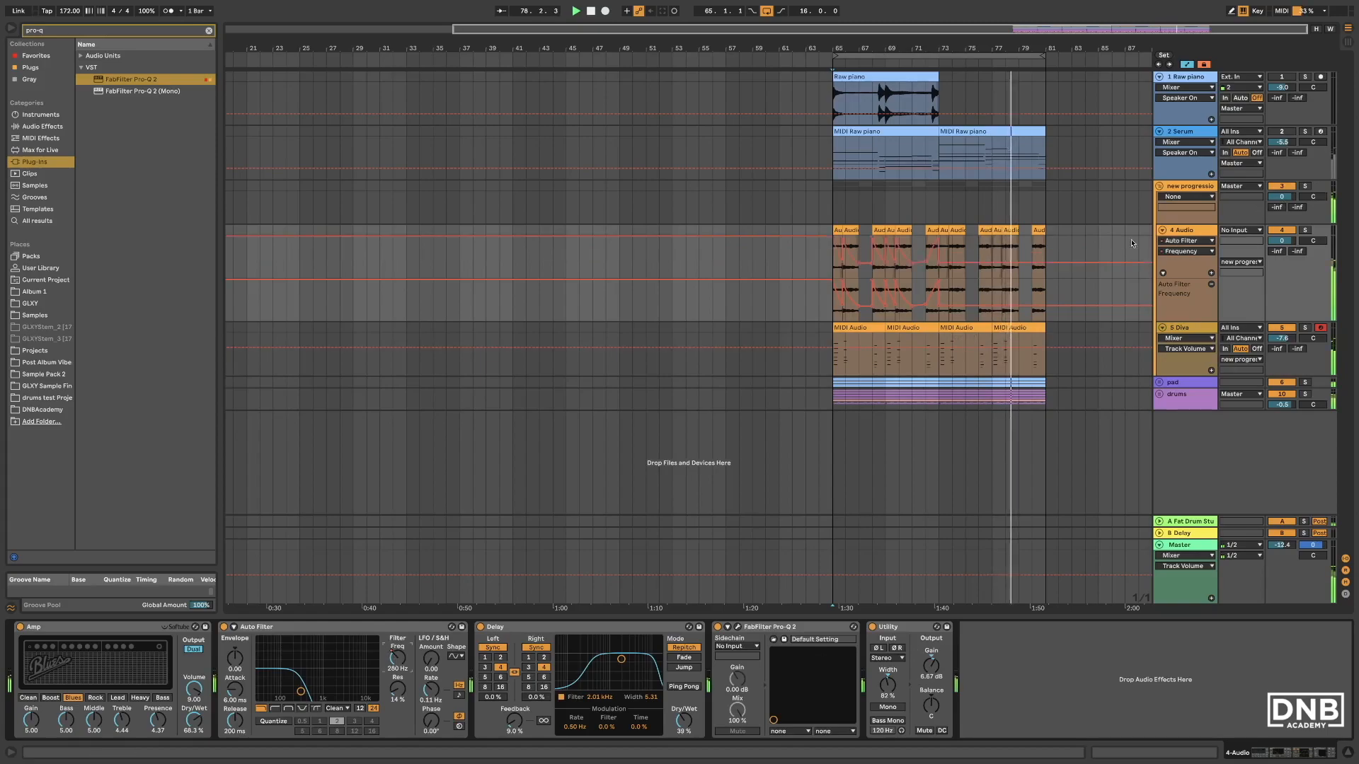
pyautogui.moveTo(834, 305); pyautogui.dragTo(938, 304)
pyautogui.press('super+d')
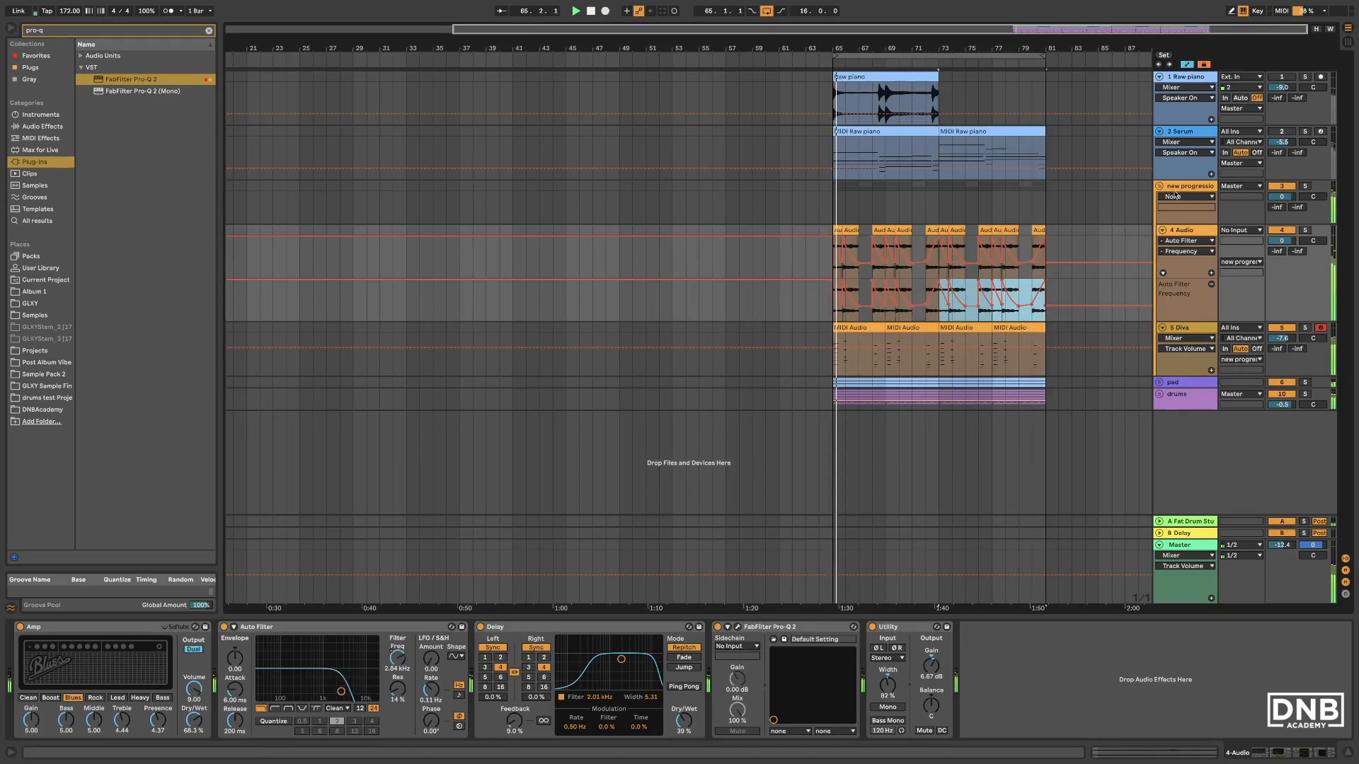
# Solo the new progression group and replace the Delay return track with a new empty return track.
pyautogui.click(1294, 188)
pyautogui.click(1305, 186)
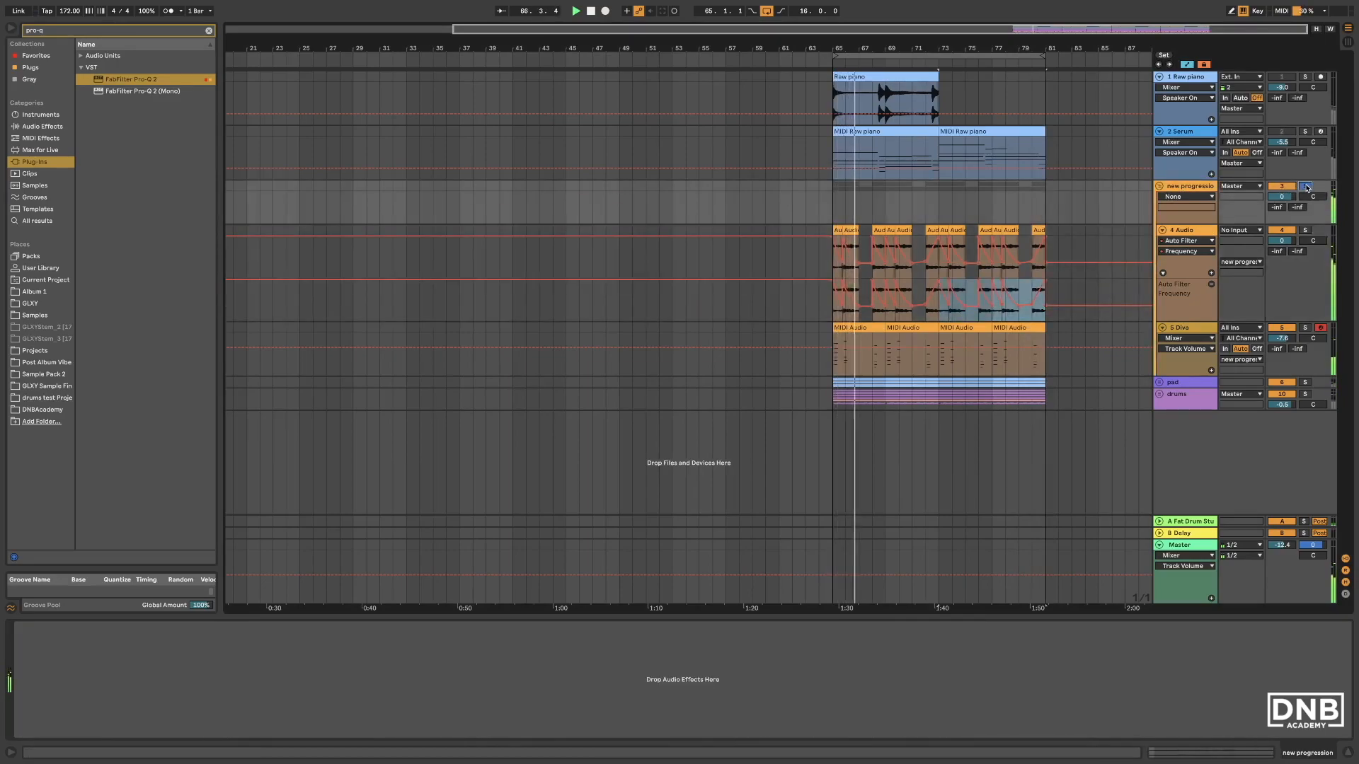
pyautogui.click(1189, 533)
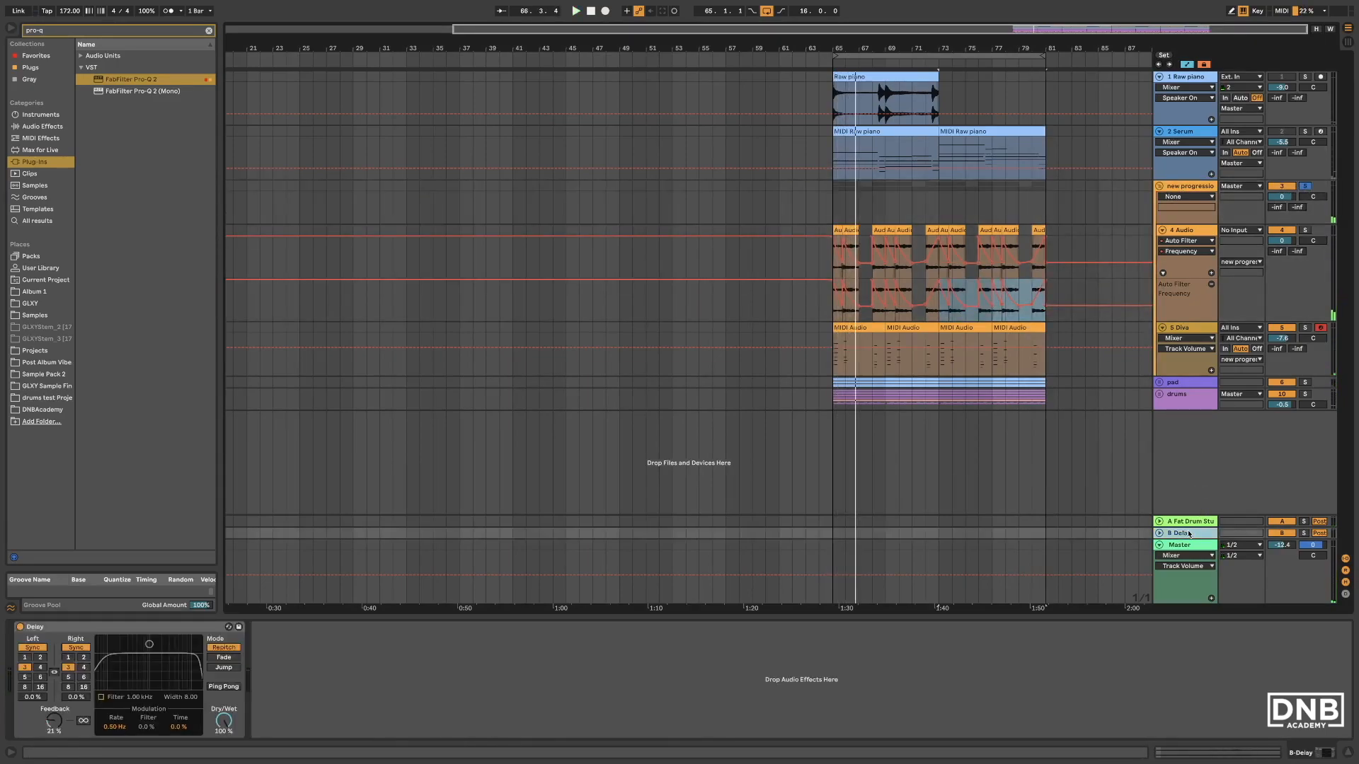
pyautogui.press('Delete')
pyautogui.rightClick(1189, 534)
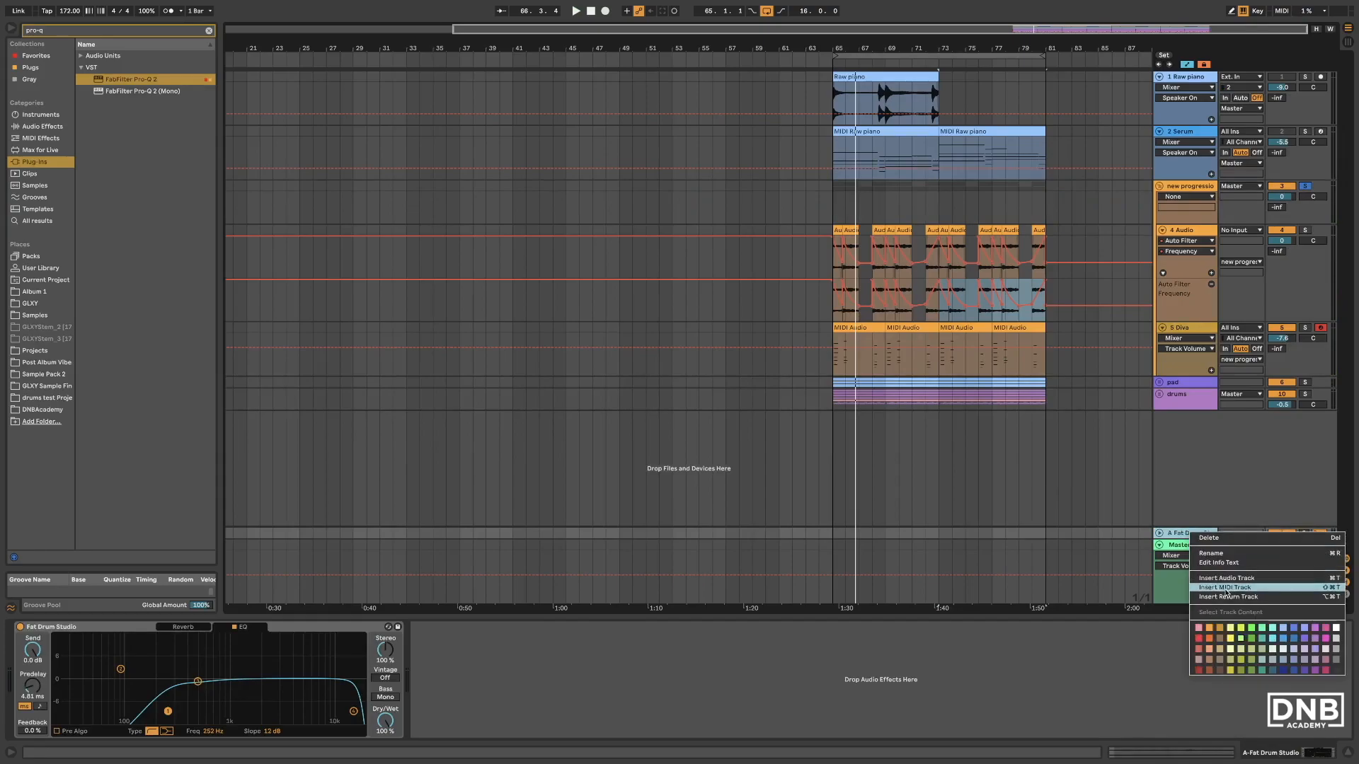
pyautogui.click(1227, 597)
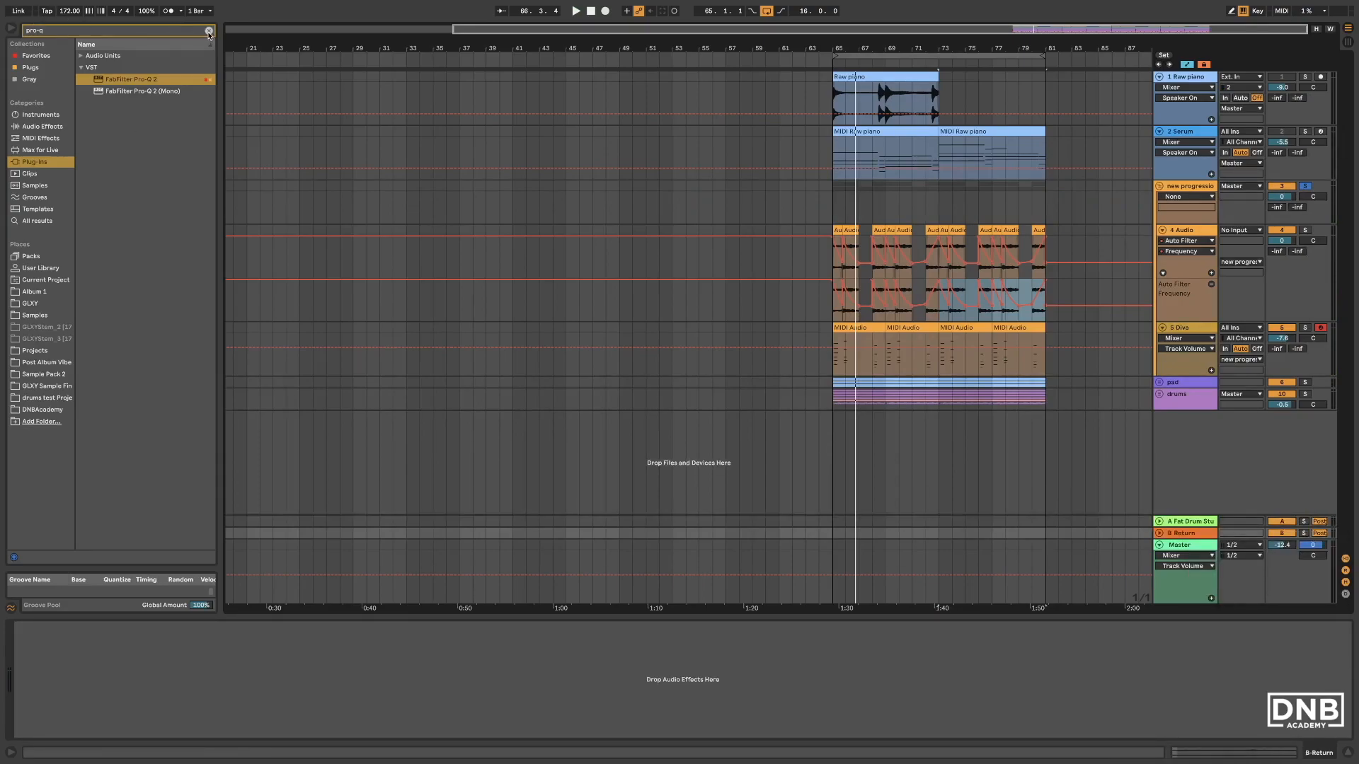
# Clear the plug-in search and load ValhallaVintageVerb onto the new return track.
pyautogui.click(209, 31)
pyautogui.click(87, 91)
pyautogui.scroll(-15, 147, 330)
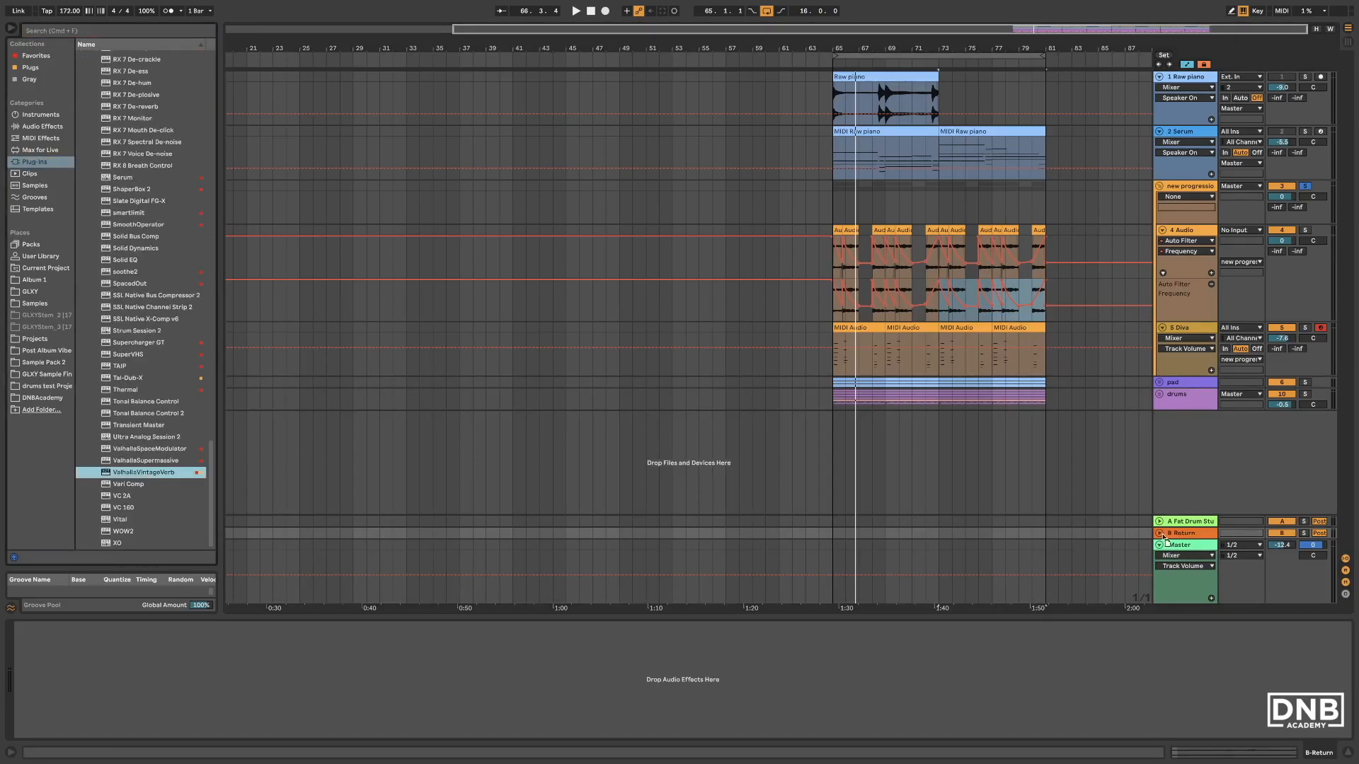
pyautogui.moveTo(1182, 532); pyautogui.dragTo(1182, 532)
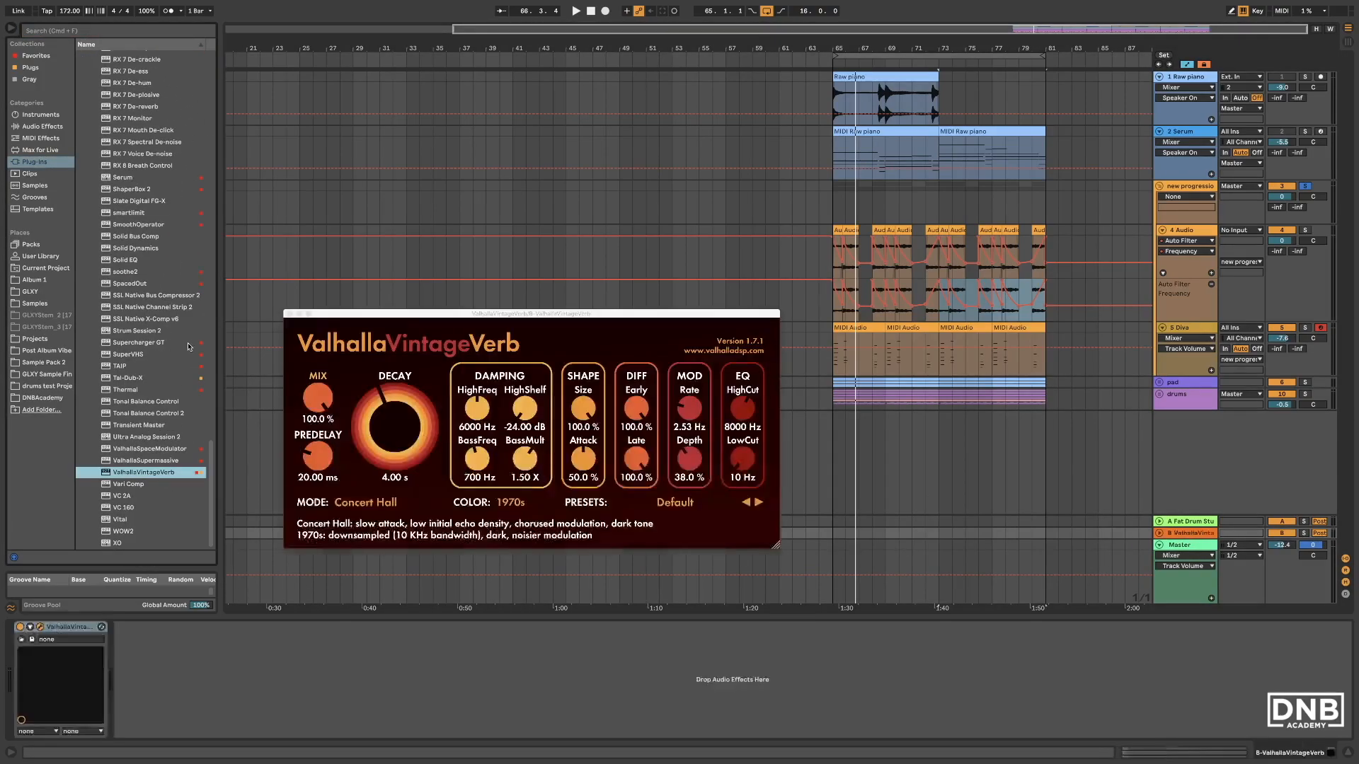
# Set the reverb's high cut to 17790 Hz, its low cut to 250 Hz and its decay to 2.72 s.
pyautogui.doubleClick(746, 423)
pyautogui.moveTo(740, 450); pyautogui.dragTo(741, 427)
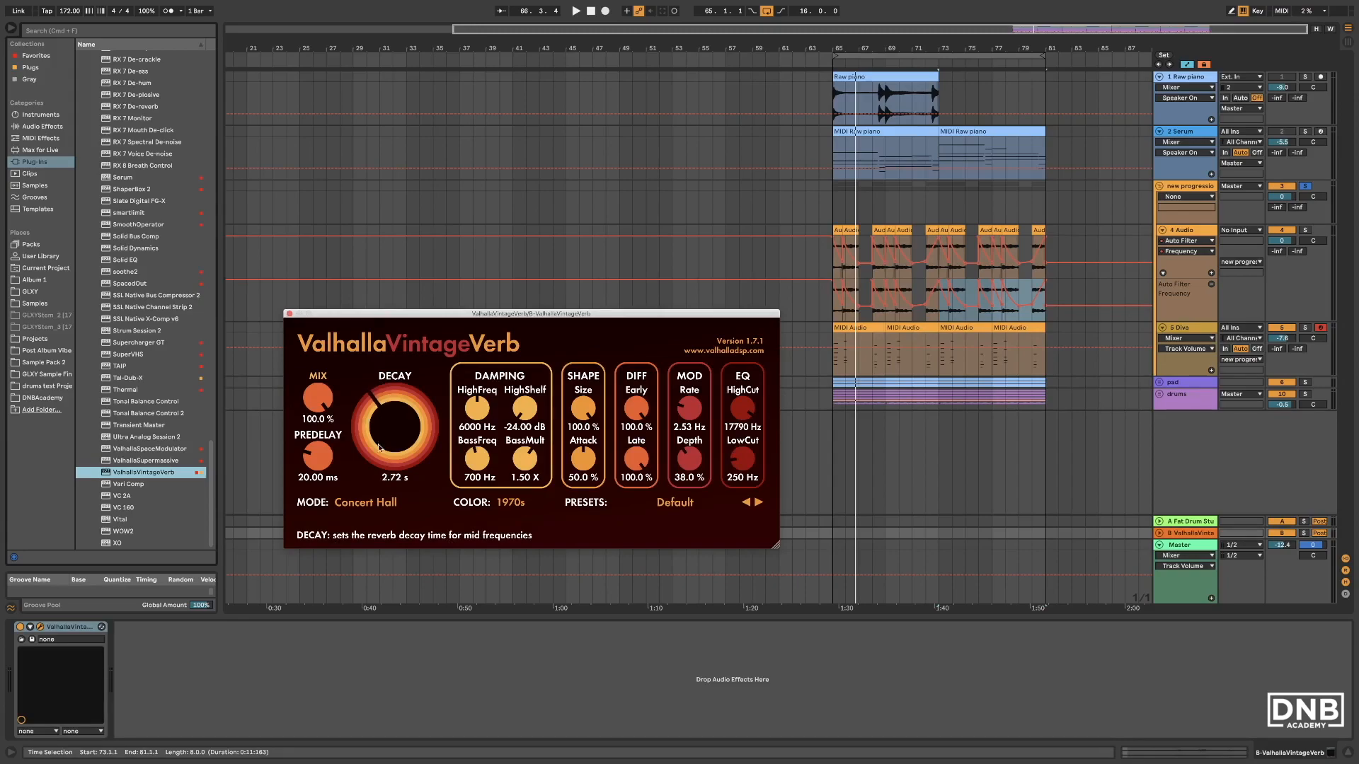
# Set the reverb's mode to Ambience, its color to NOW and its high cut to 17390 Hz.
pyautogui.click(370, 503)
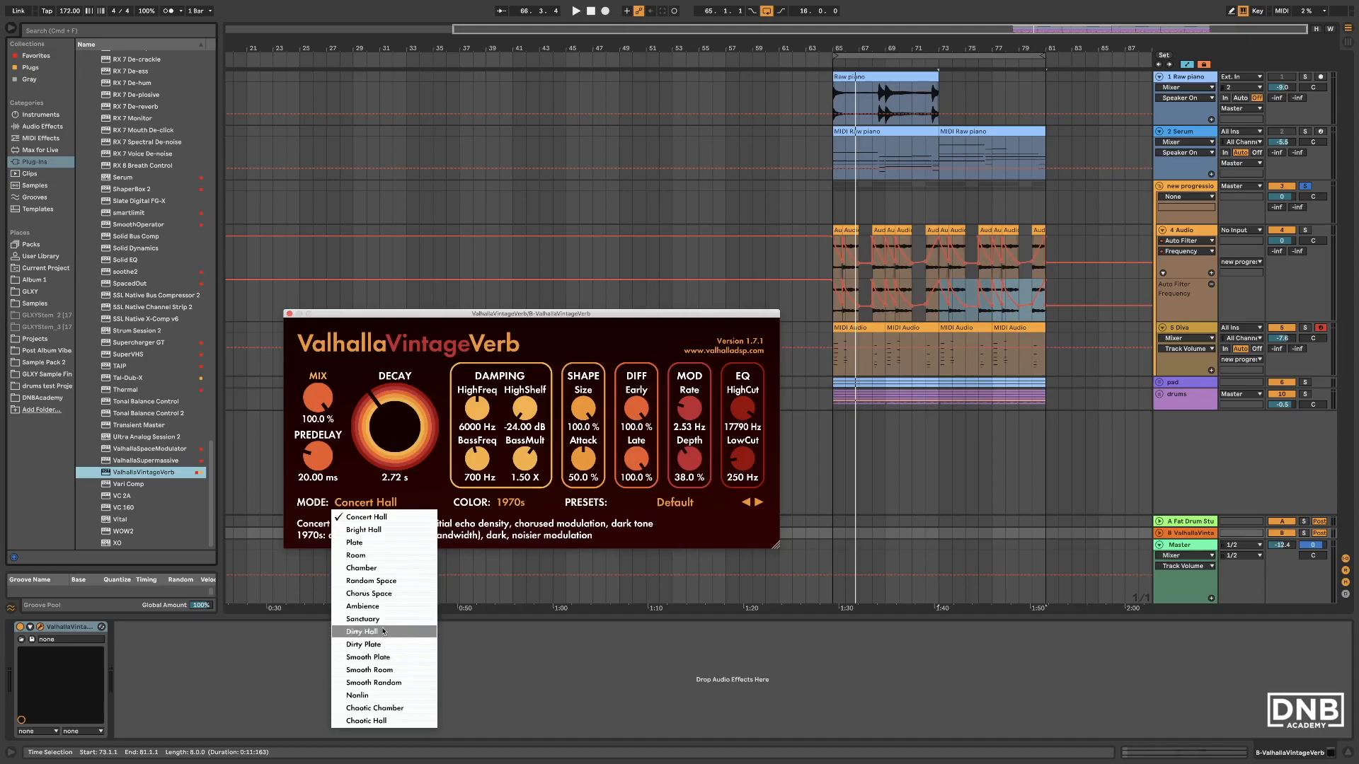
pyautogui.click(375, 606)
pyautogui.click(516, 501)
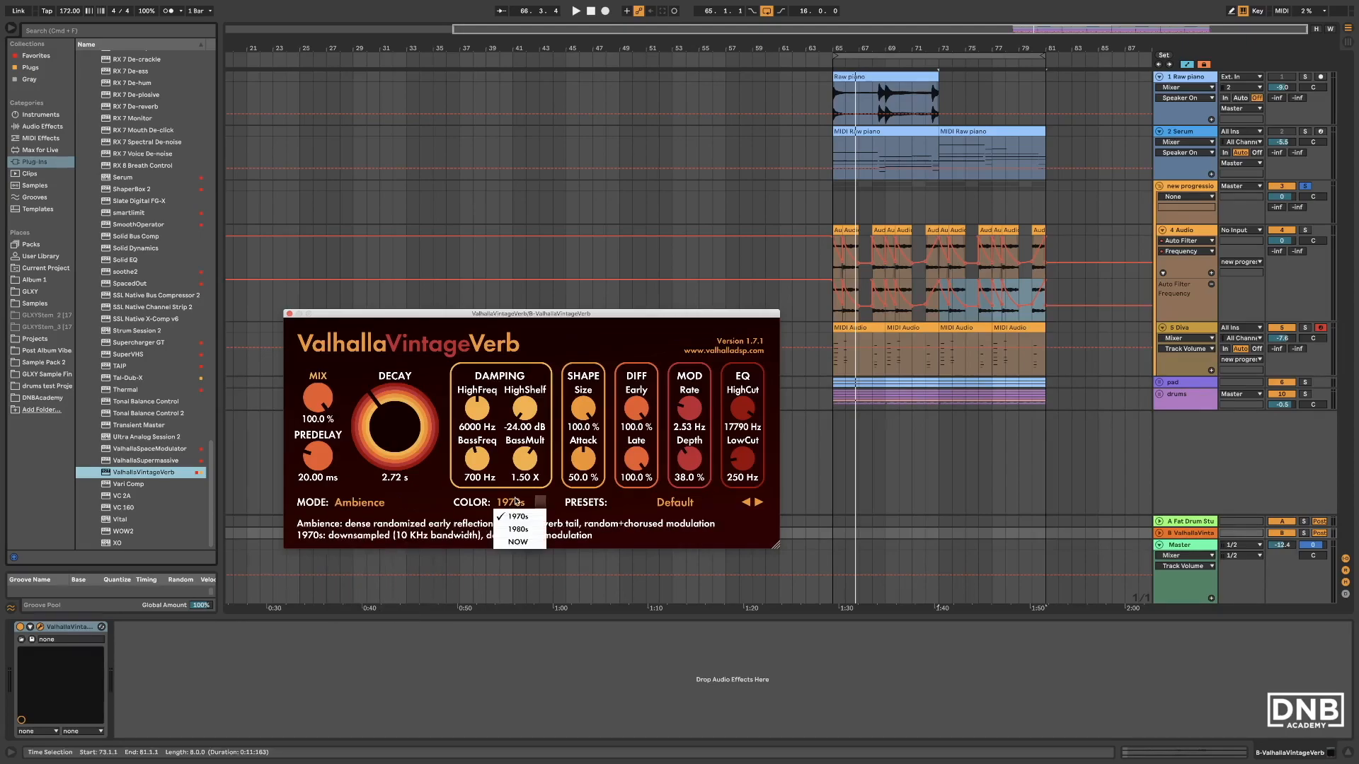
pyautogui.click(519, 542)
pyautogui.moveTo(744, 417); pyautogui.dragTo(744, 420)
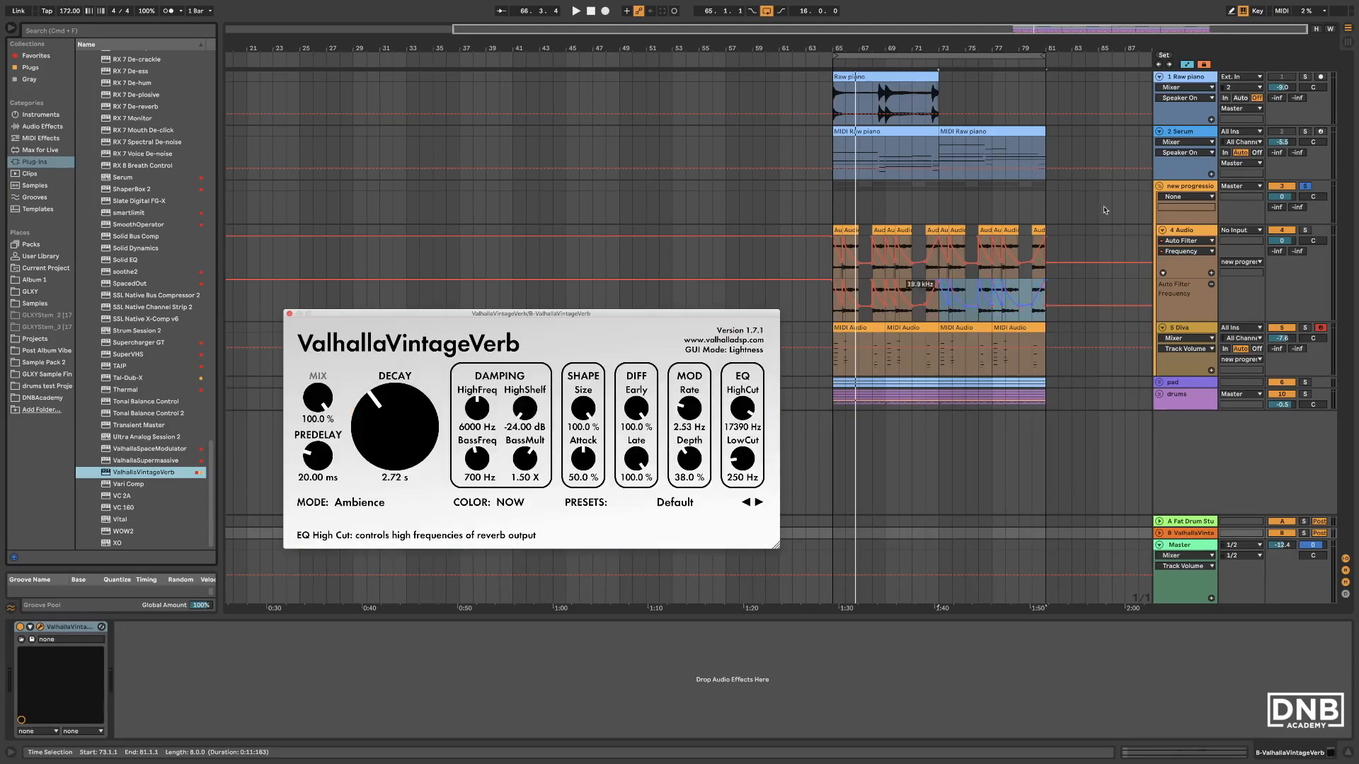
# Play from bar 65 and send the new progression group to the reverb return at -15.0 dB.
pyautogui.click(739, 197)
pyautogui.click(829, 208)
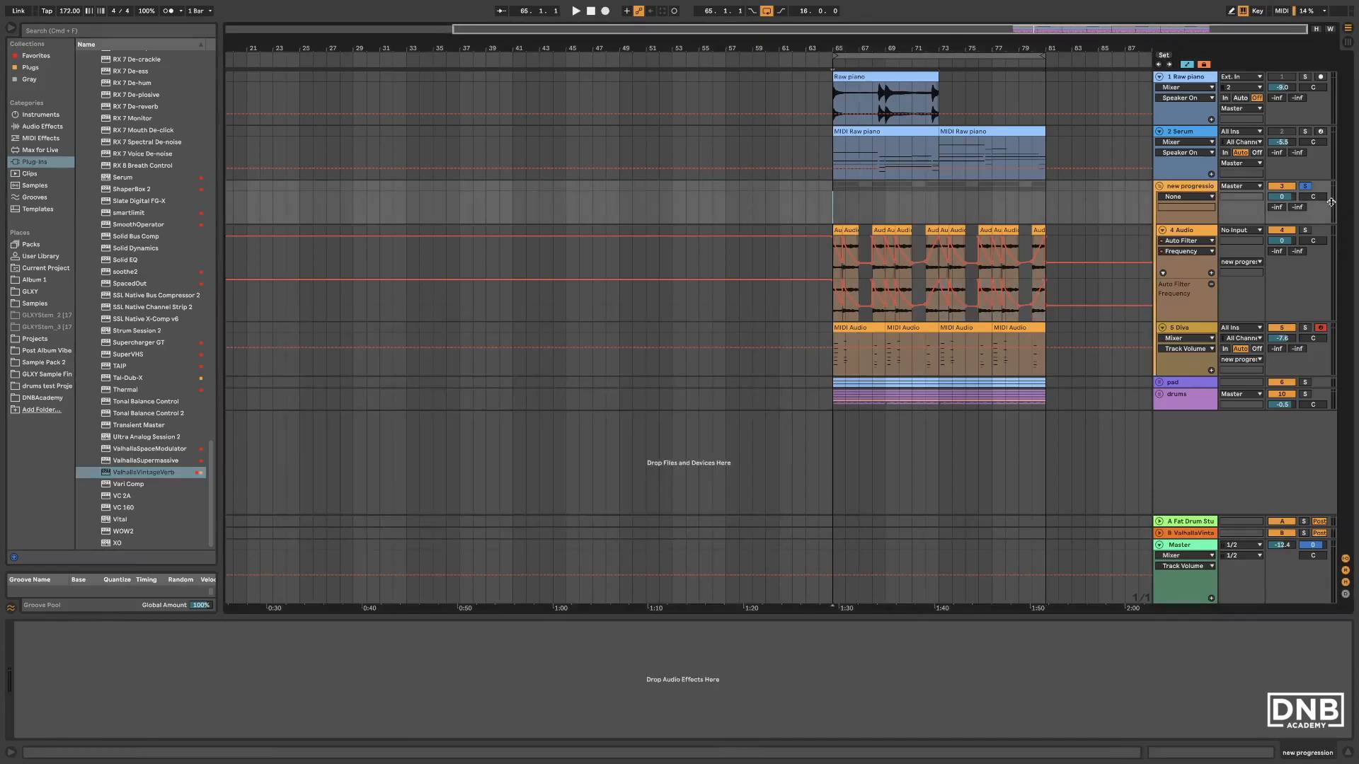
pyautogui.press('space')
pyautogui.moveTo(1297, 207); pyautogui.dragTo(1297, 200)
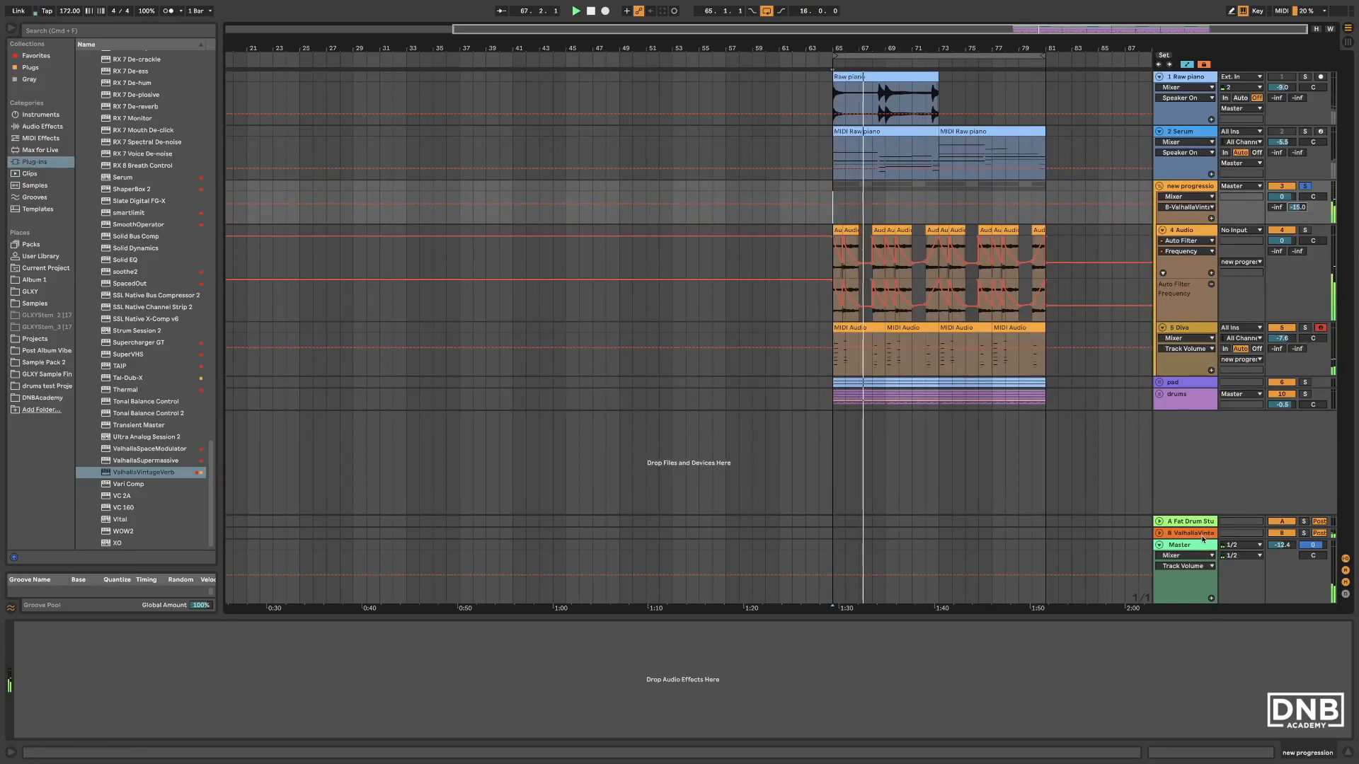
pyautogui.click(1190, 533)
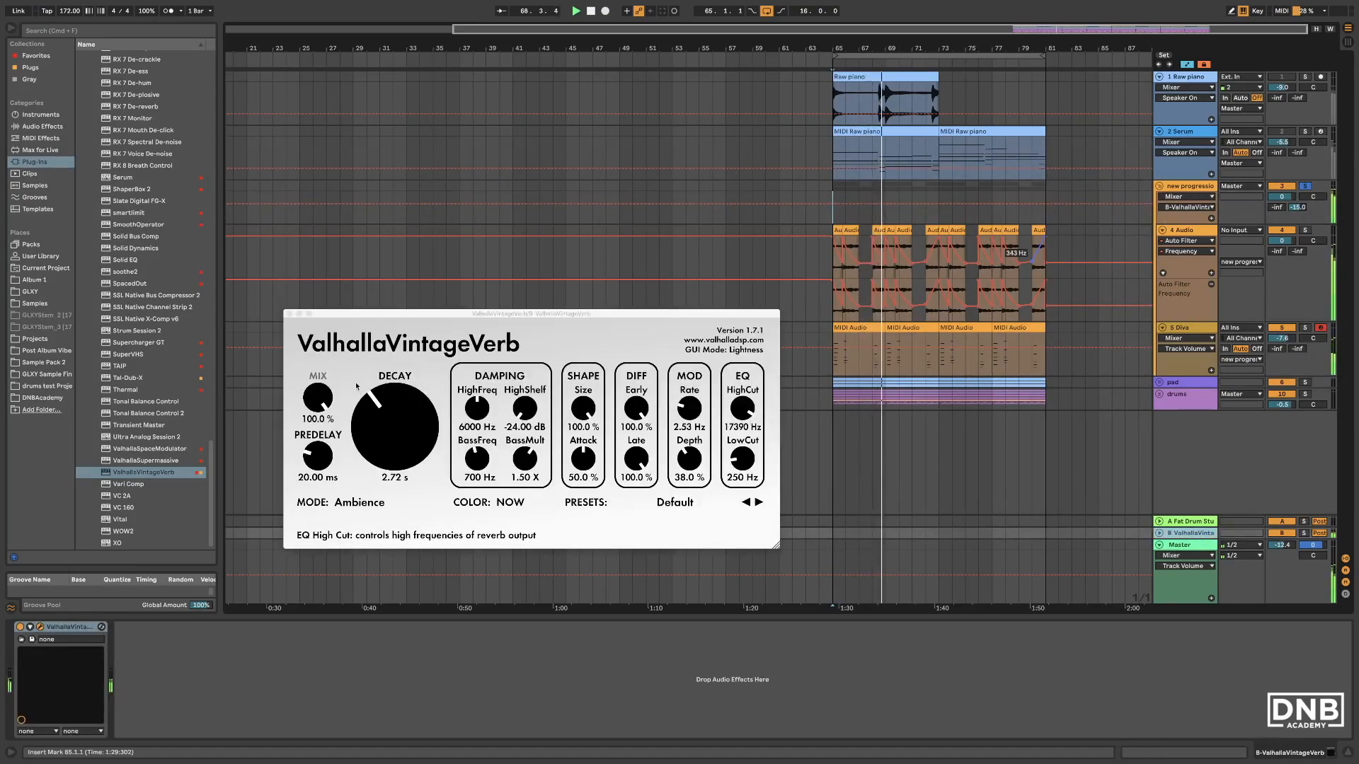
pyautogui.click(289, 314)
# Raise the group's reverb send to -13.7 dB and add a Compressor to the reverb return, sidechained from the kick with a -33.1 dB threshold.
pyautogui.click(42, 126)
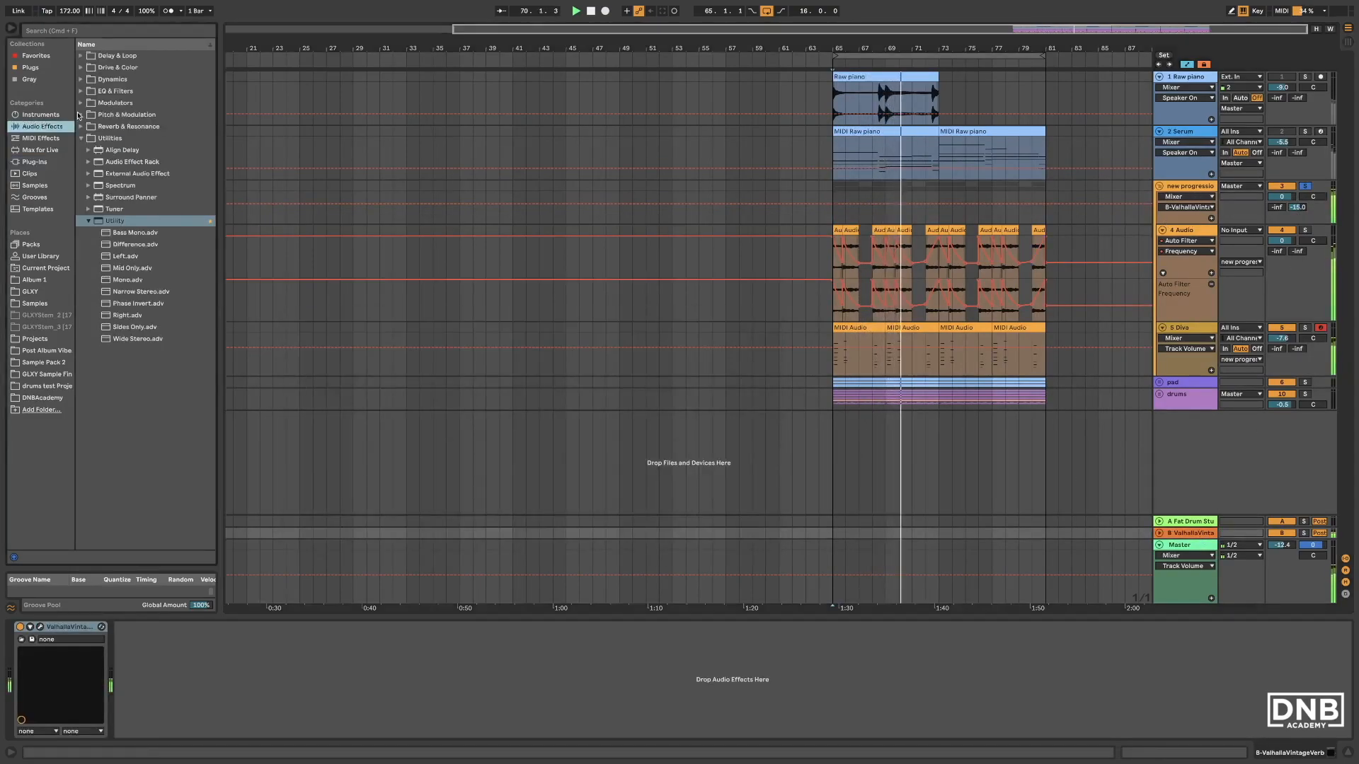
pyautogui.click(85, 82)
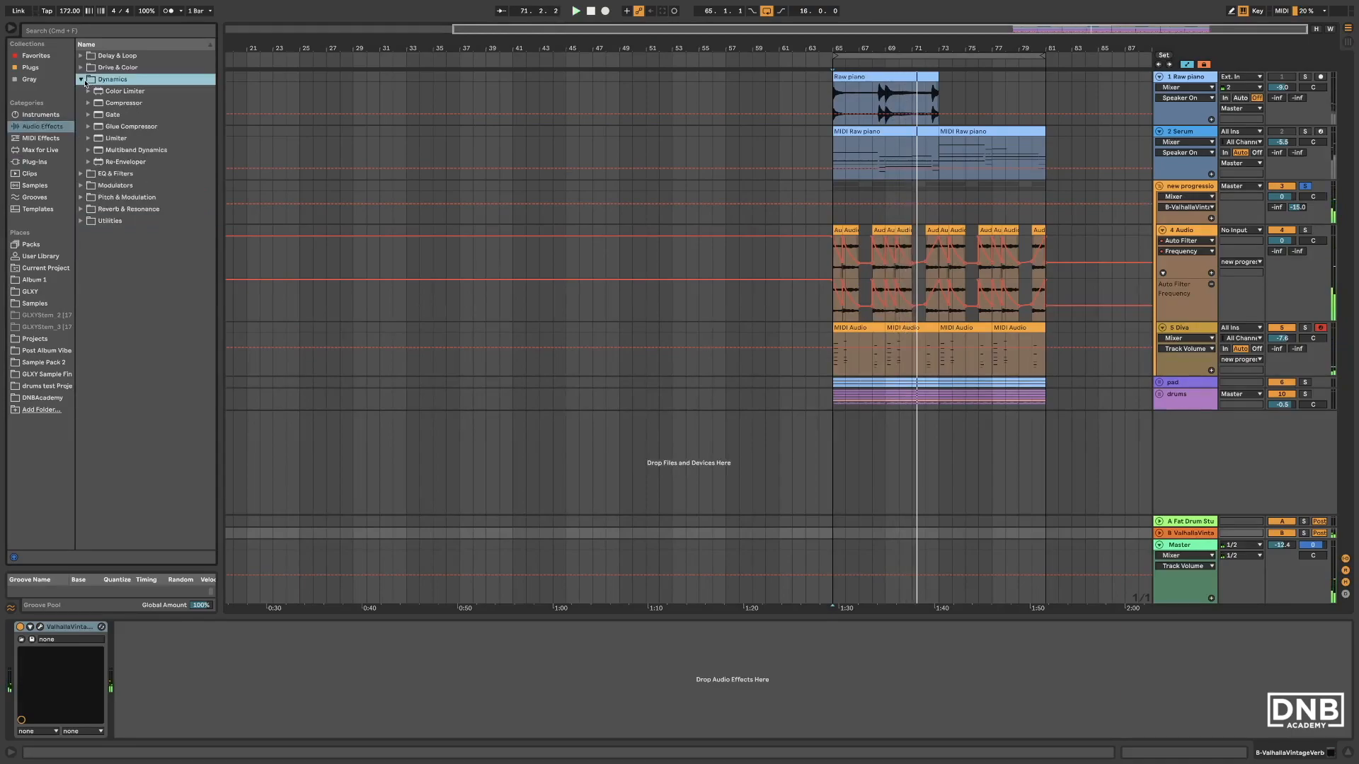
pyautogui.moveTo(1298, 205); pyautogui.dragTo(1291, 208)
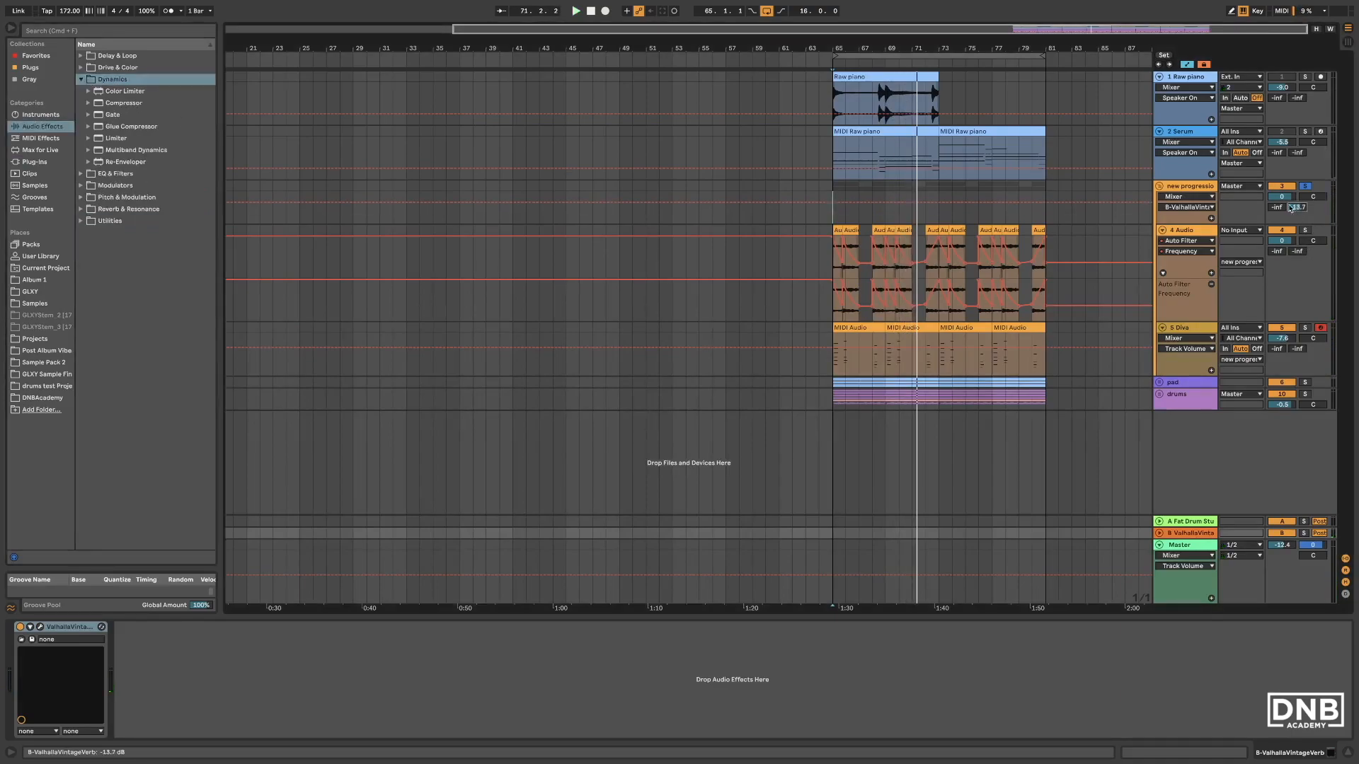
pyautogui.doubleClick(119, 105)
pyautogui.click(129, 632)
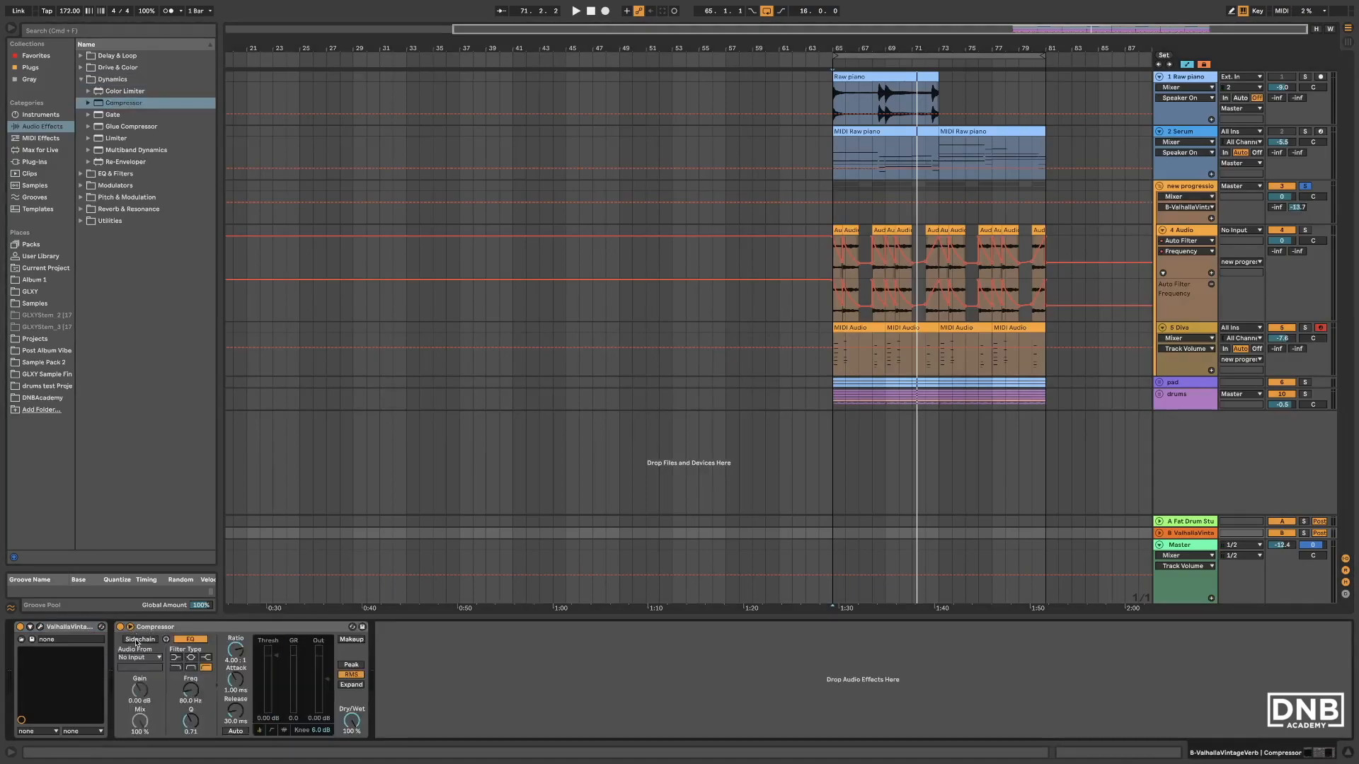
pyautogui.click(139, 657)
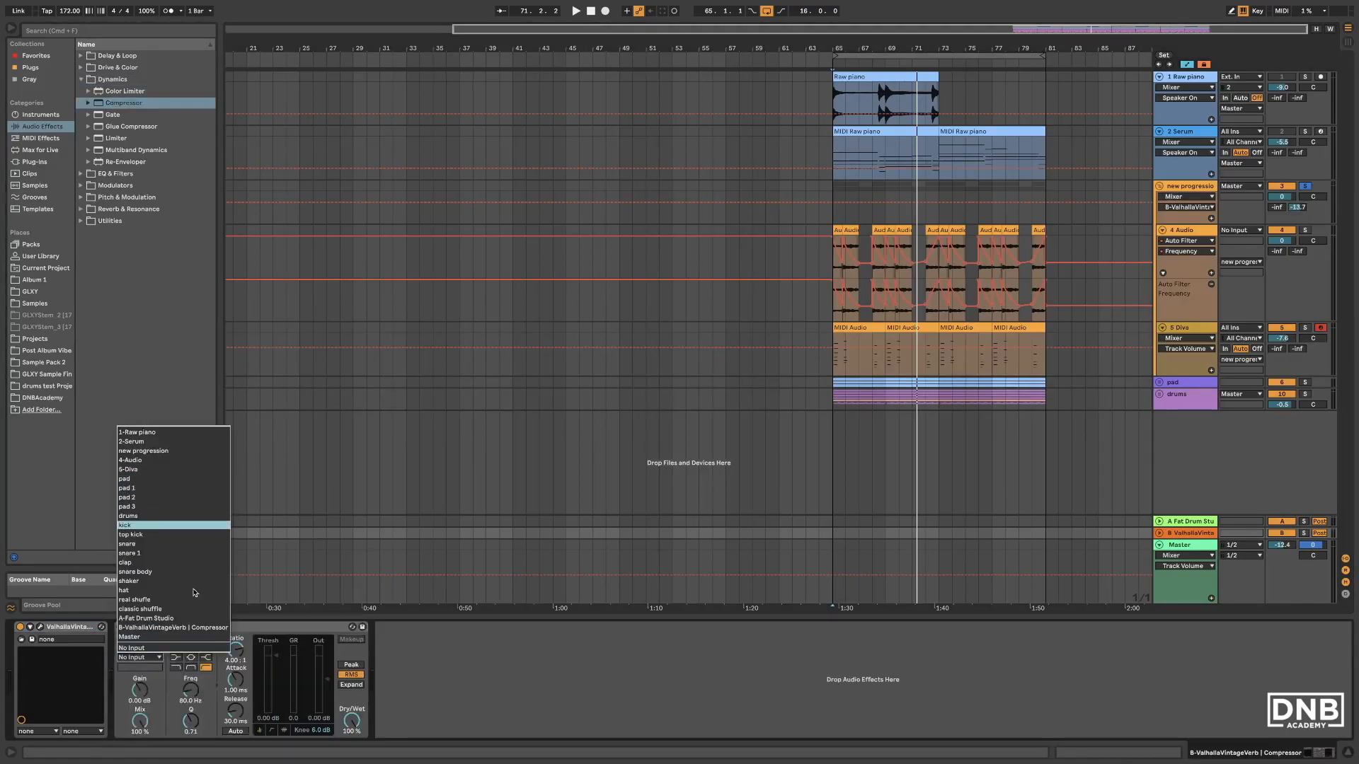
pyautogui.click(135, 525)
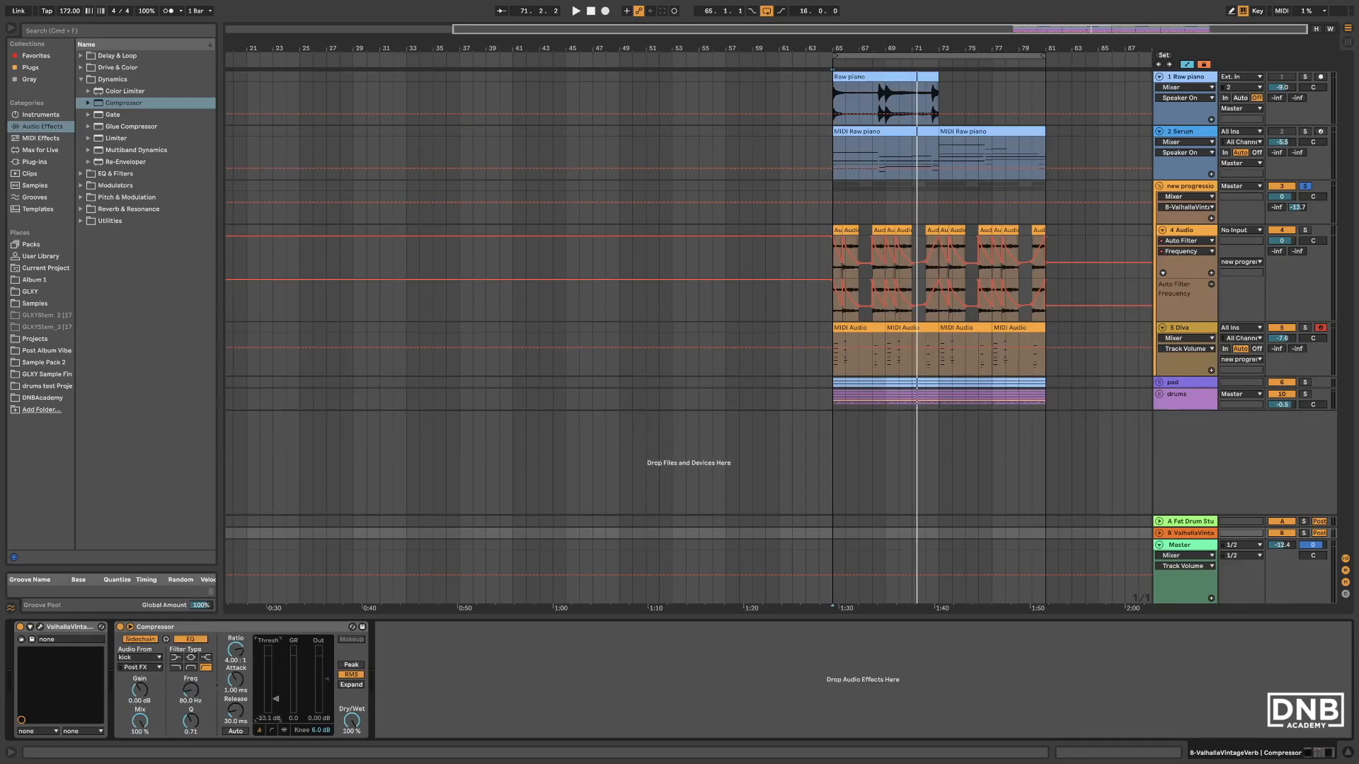
# Raise the group's reverb send to -5.3 dB and duplicate the return's Compressor, sidechaining the copy from the new progression group.
pyautogui.press('space')
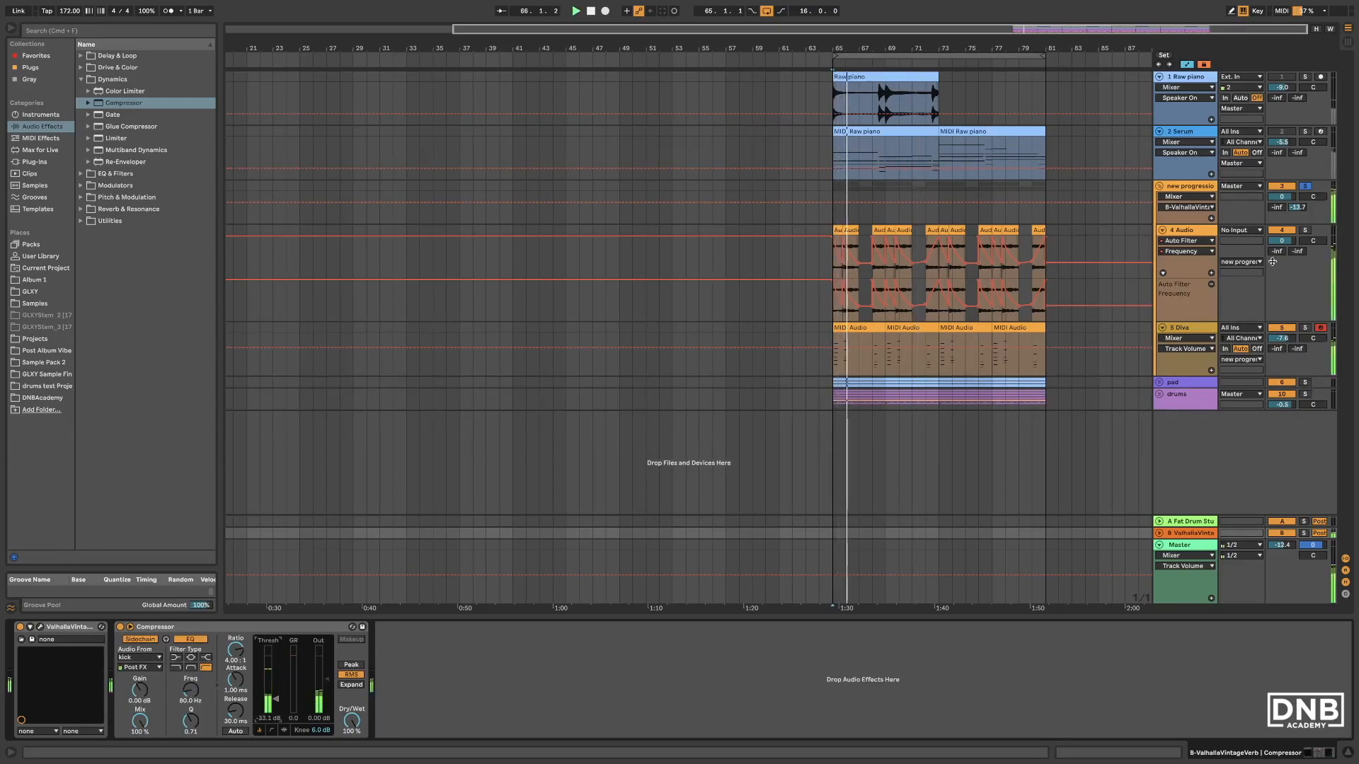
pyautogui.moveTo(1299, 207)
pyautogui.mouseDown()
pyautogui.moveTo(1299, 177)
pyautogui.moveTo(1303, 213)
pyautogui.mouseUp()
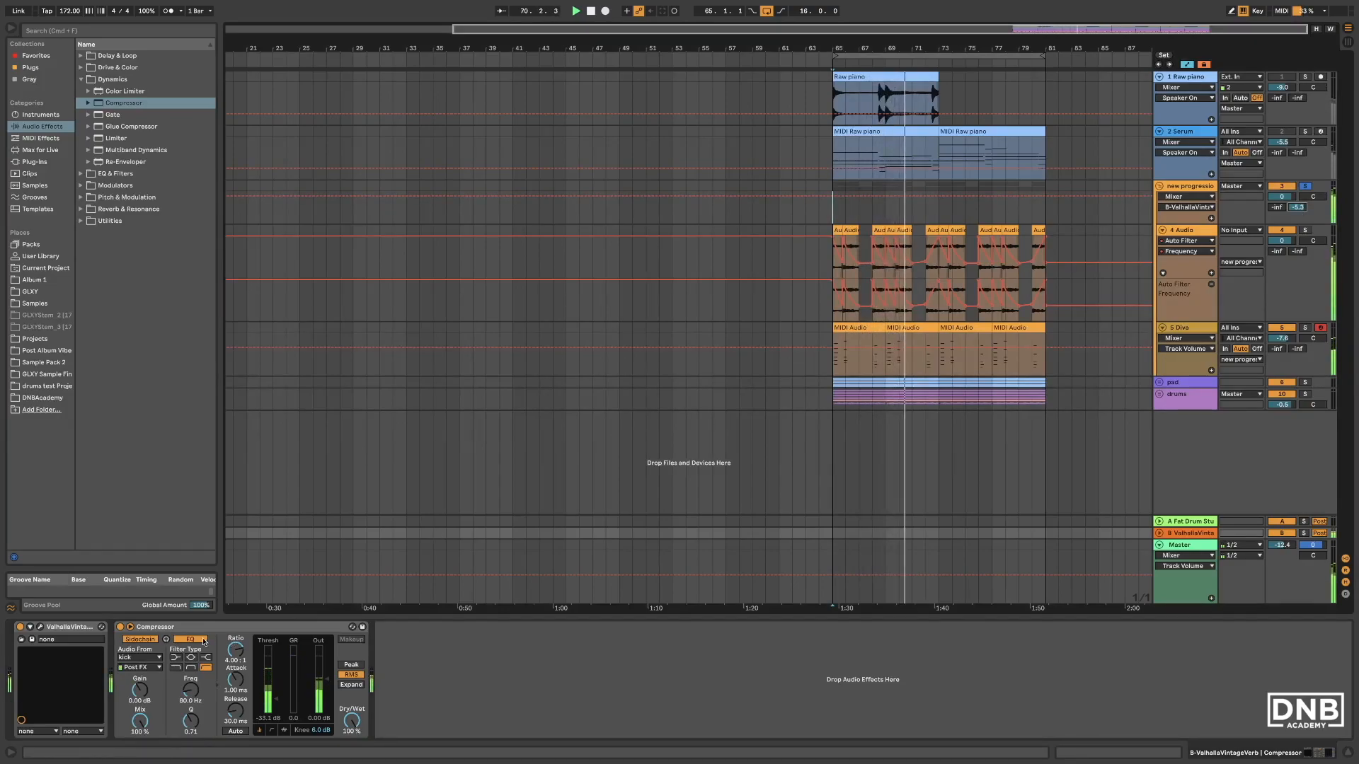
pyautogui.click(192, 629)
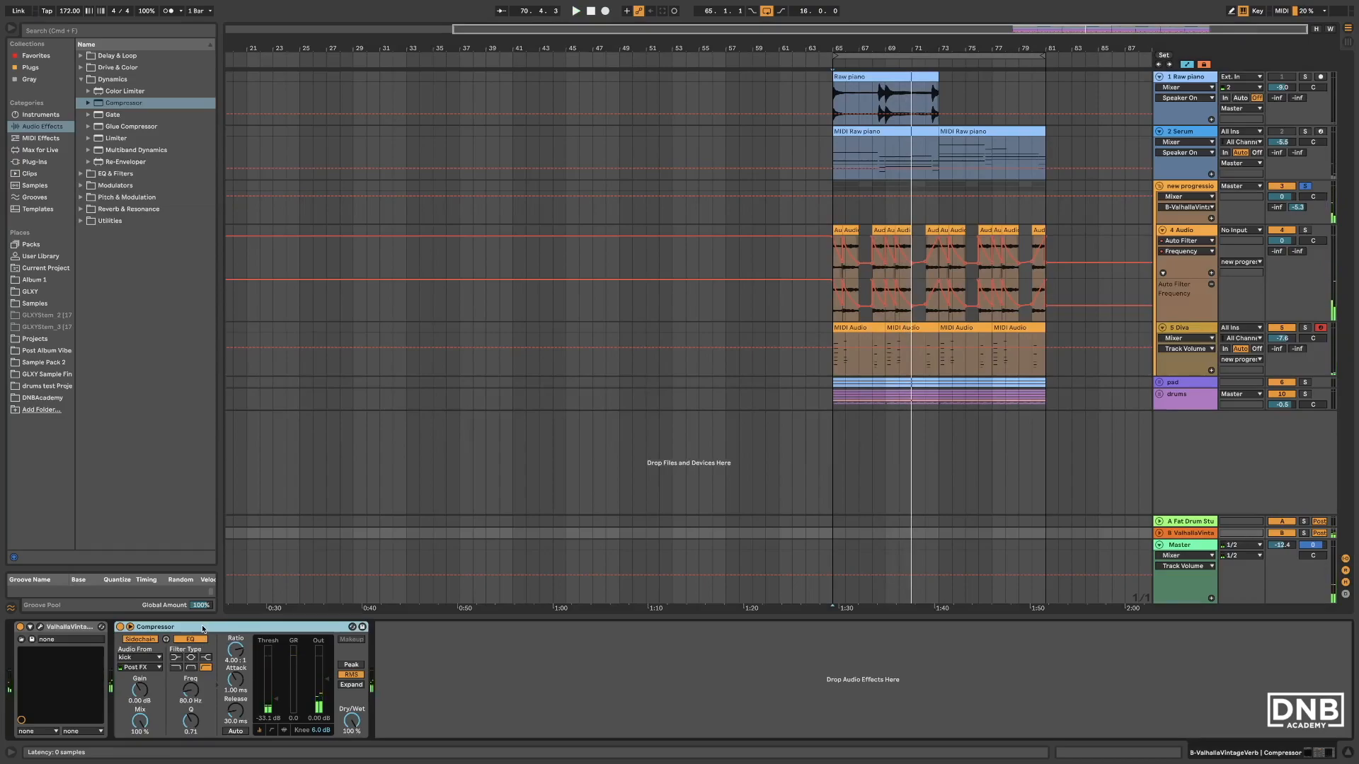
pyautogui.hotkey('ctrl', 'd')
pyautogui.click(400, 657)
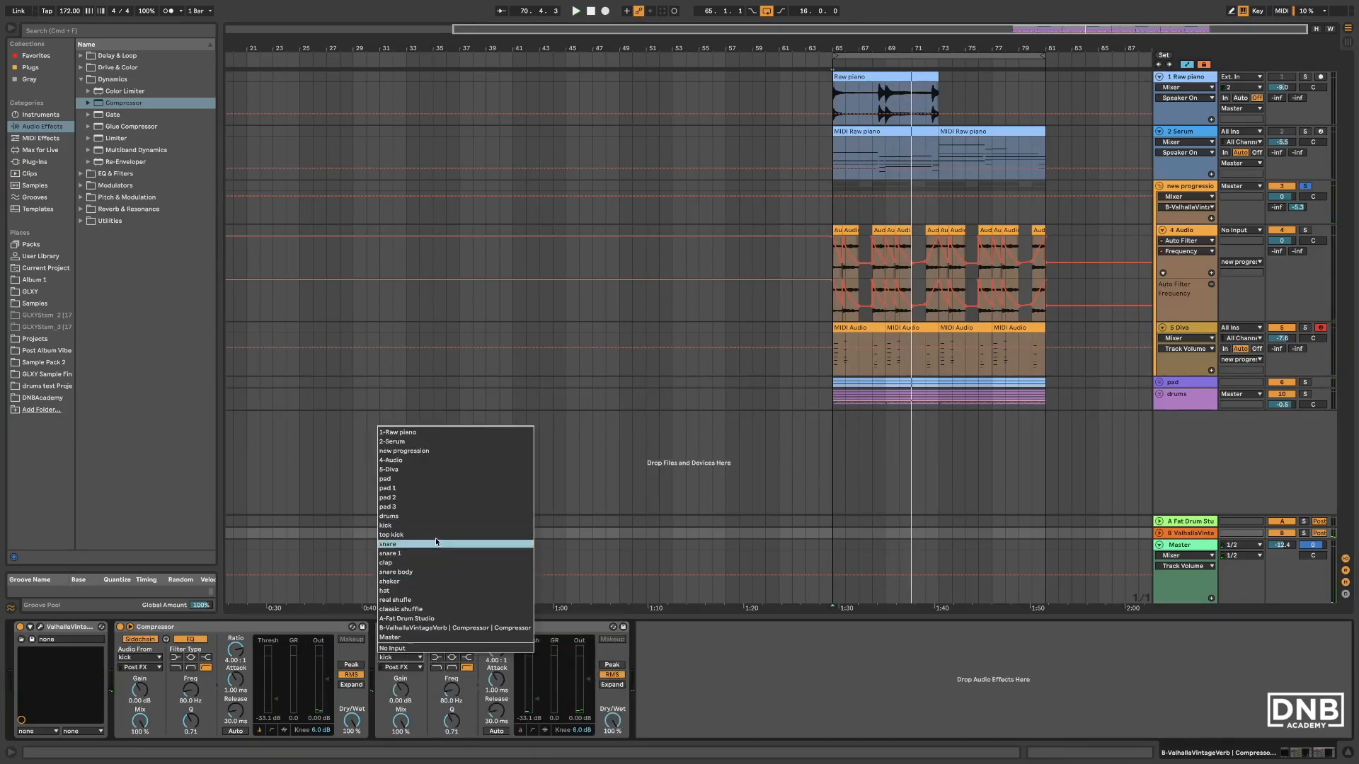
pyautogui.click(440, 453)
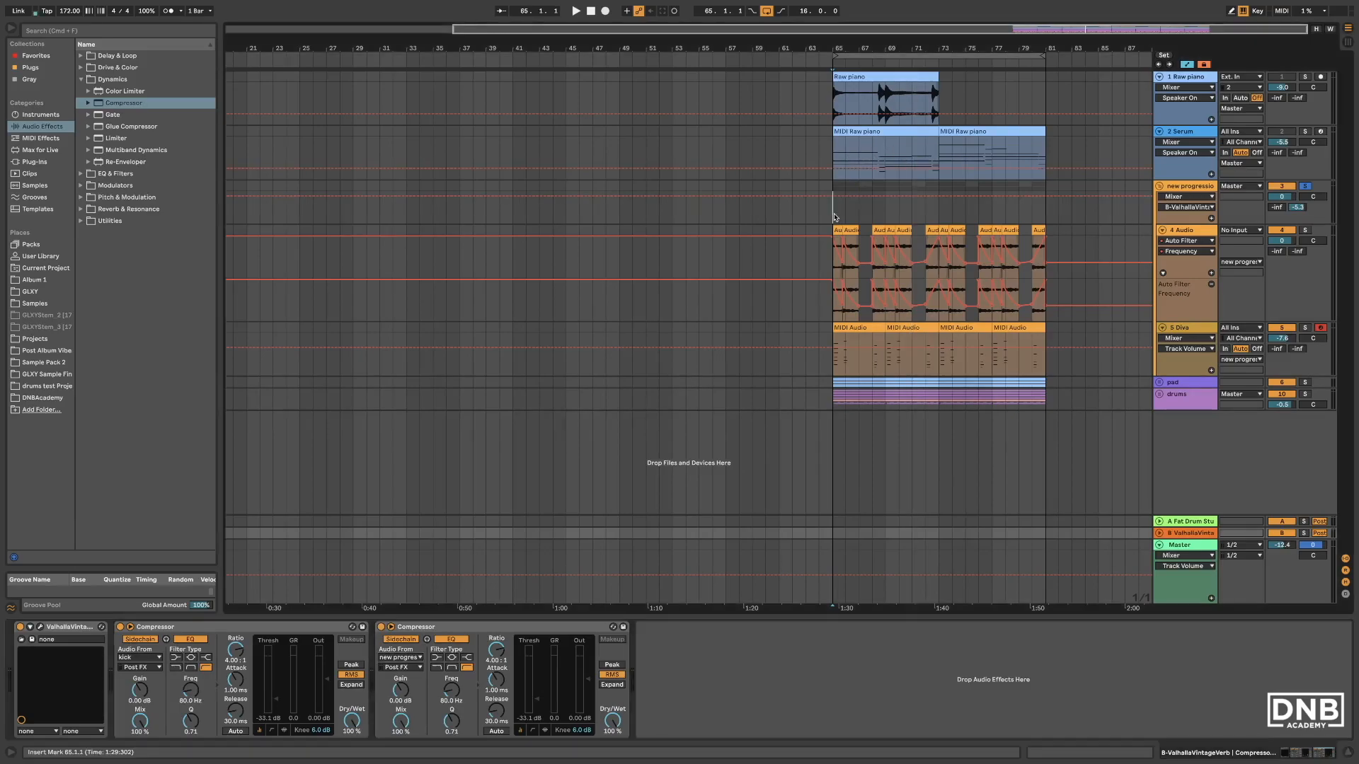
# Find the Saturn plug-in and load FabFilter Saturn onto the new progression group during playback.
pyautogui.click(853, 193)
pyautogui.moveTo(856, 49); pyautogui.dragTo(920, 46)
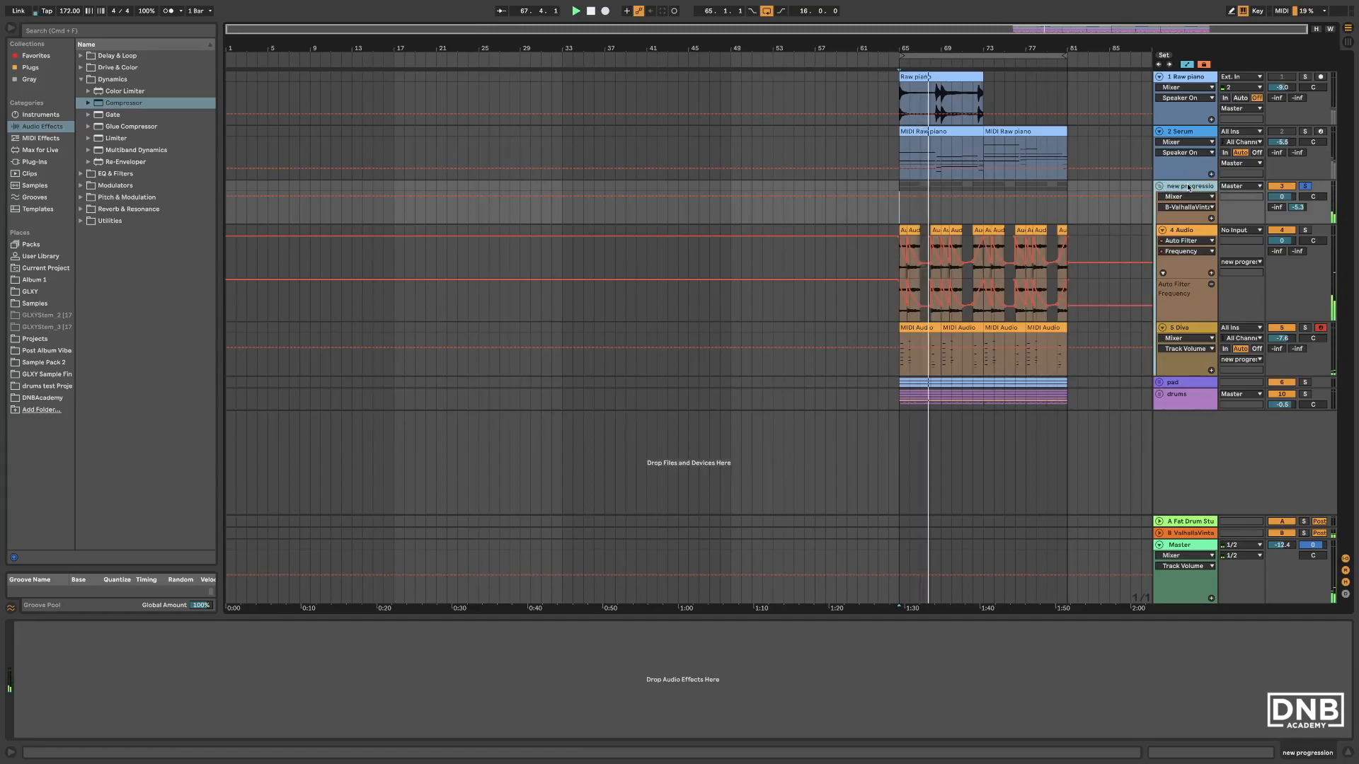
pyautogui.click(35, 162)
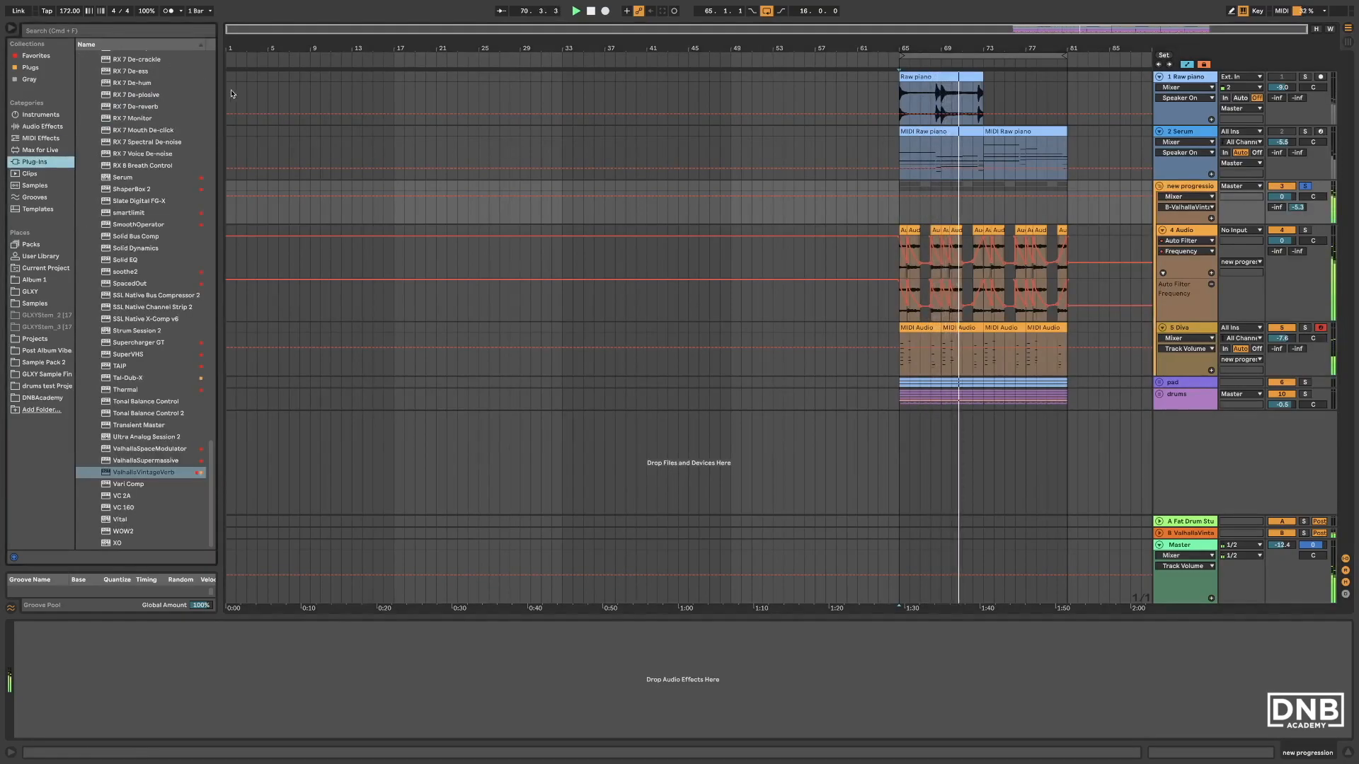
pyautogui.scroll(10, 127, 139)
pyautogui.scroll(7, 128, 139)
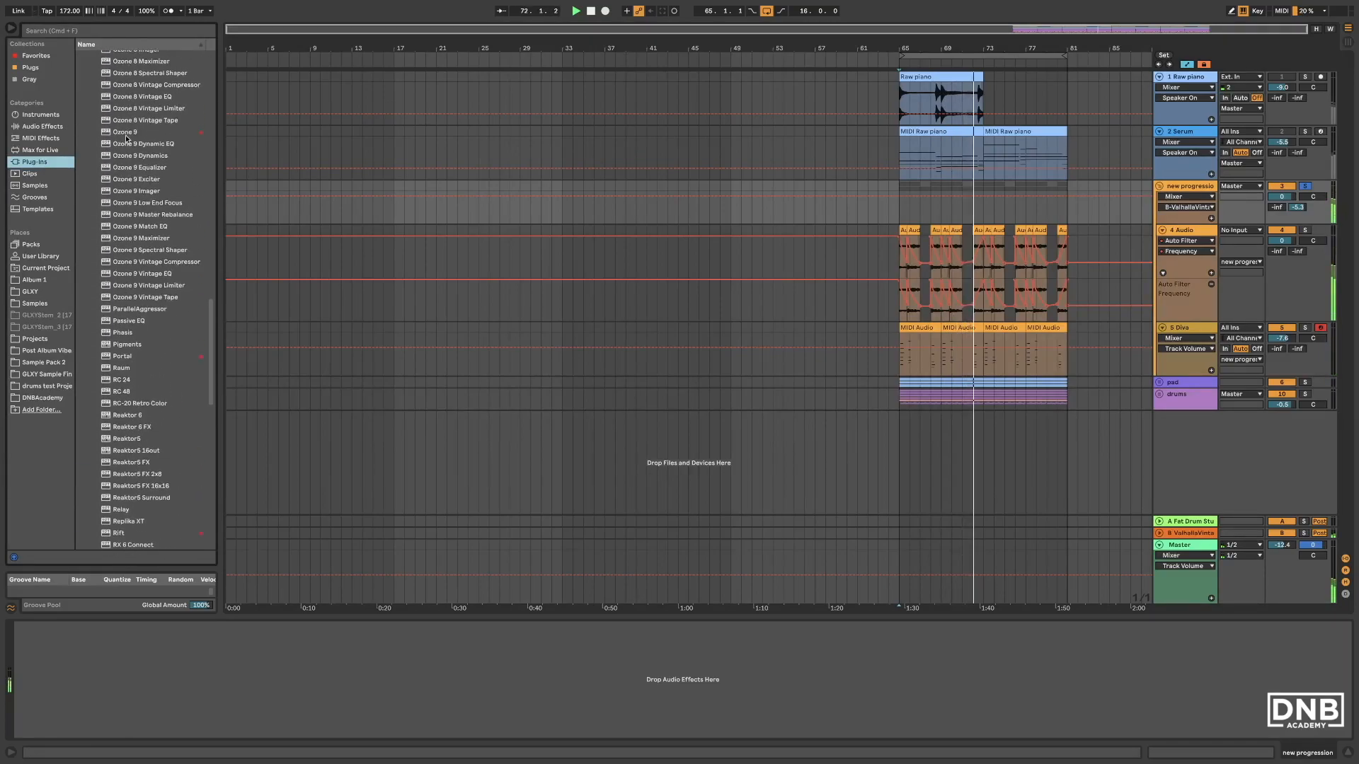
pyautogui.click(87, 32)
pyautogui.write('saturn')
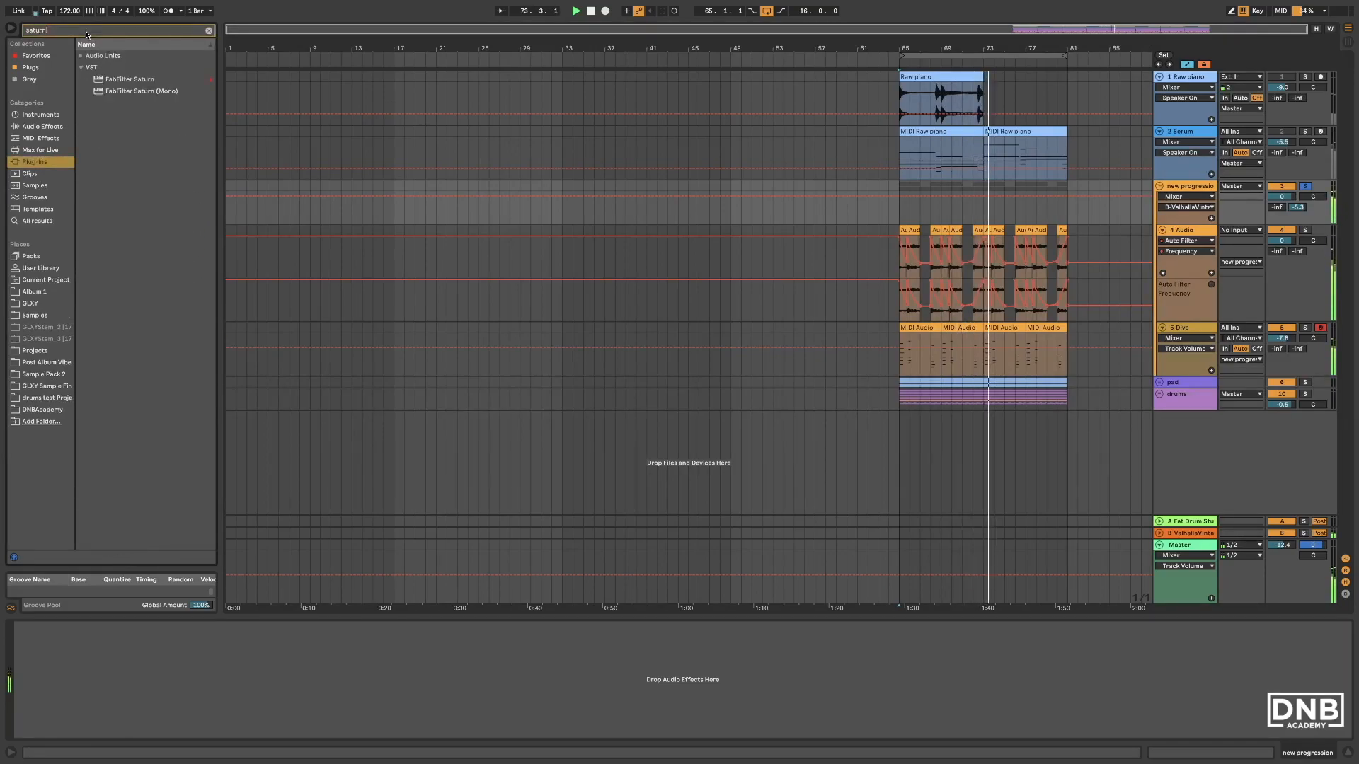
pyautogui.moveTo(124, 79); pyautogui.dragTo(932, 202)
# Adjust Saturn's Band 1 drive and lower its Band 1 mix on the new progression group.
pyautogui.click(478, 465)
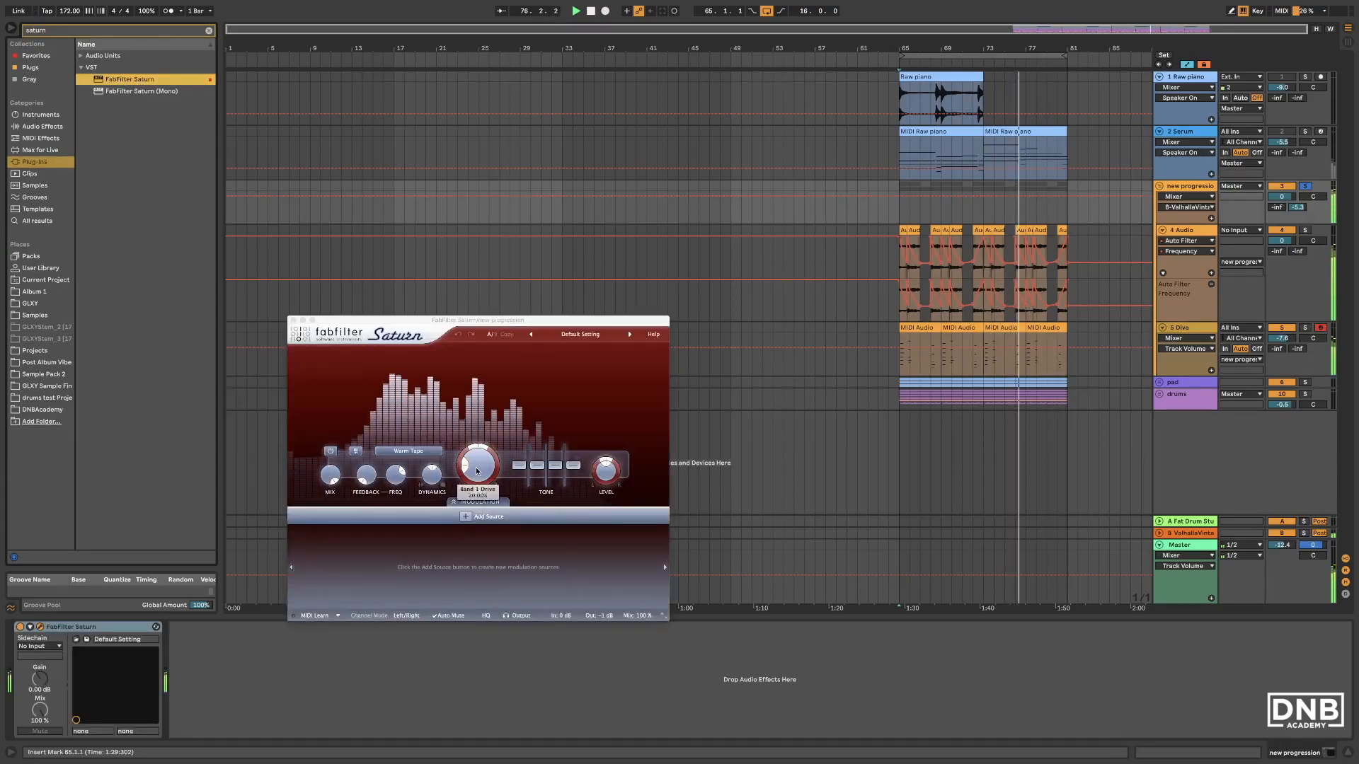
pyautogui.moveTo(469, 472); pyautogui.dragTo(465, 473)
pyautogui.moveTo(330, 476); pyautogui.dragTo(331, 500)
pyautogui.click(293, 320)
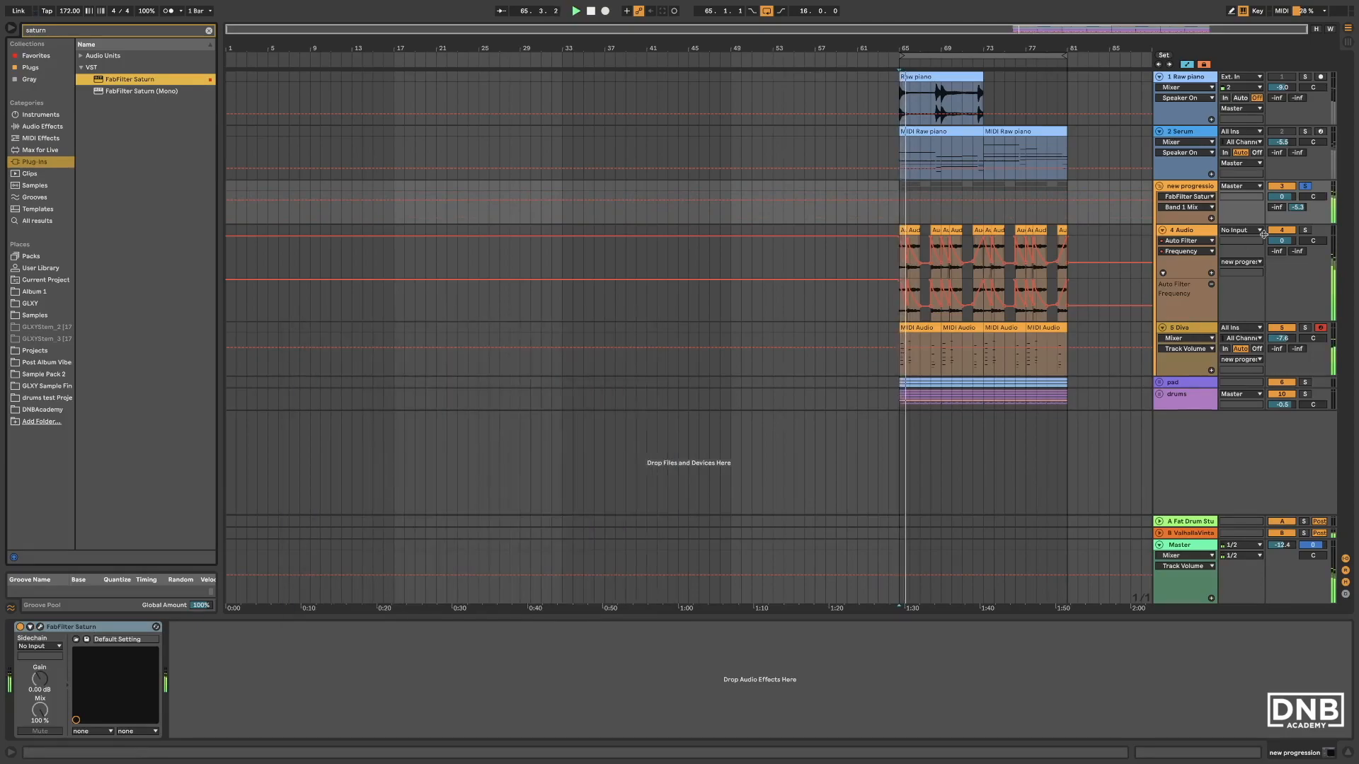
# Unsolo the new progression group, play the full mix and raise the Diva track's volume to -6.3 dB.
pyautogui.click(1199, 189)
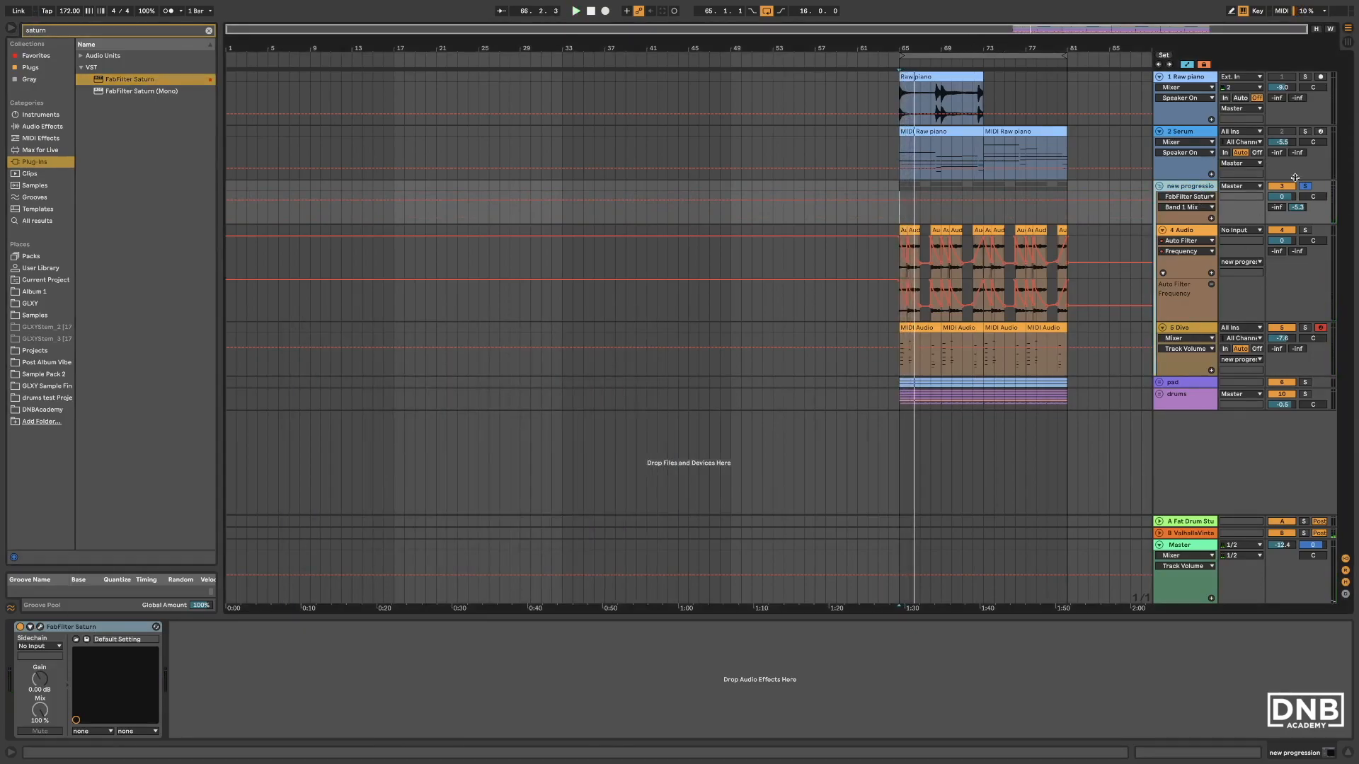
pyautogui.press('space')
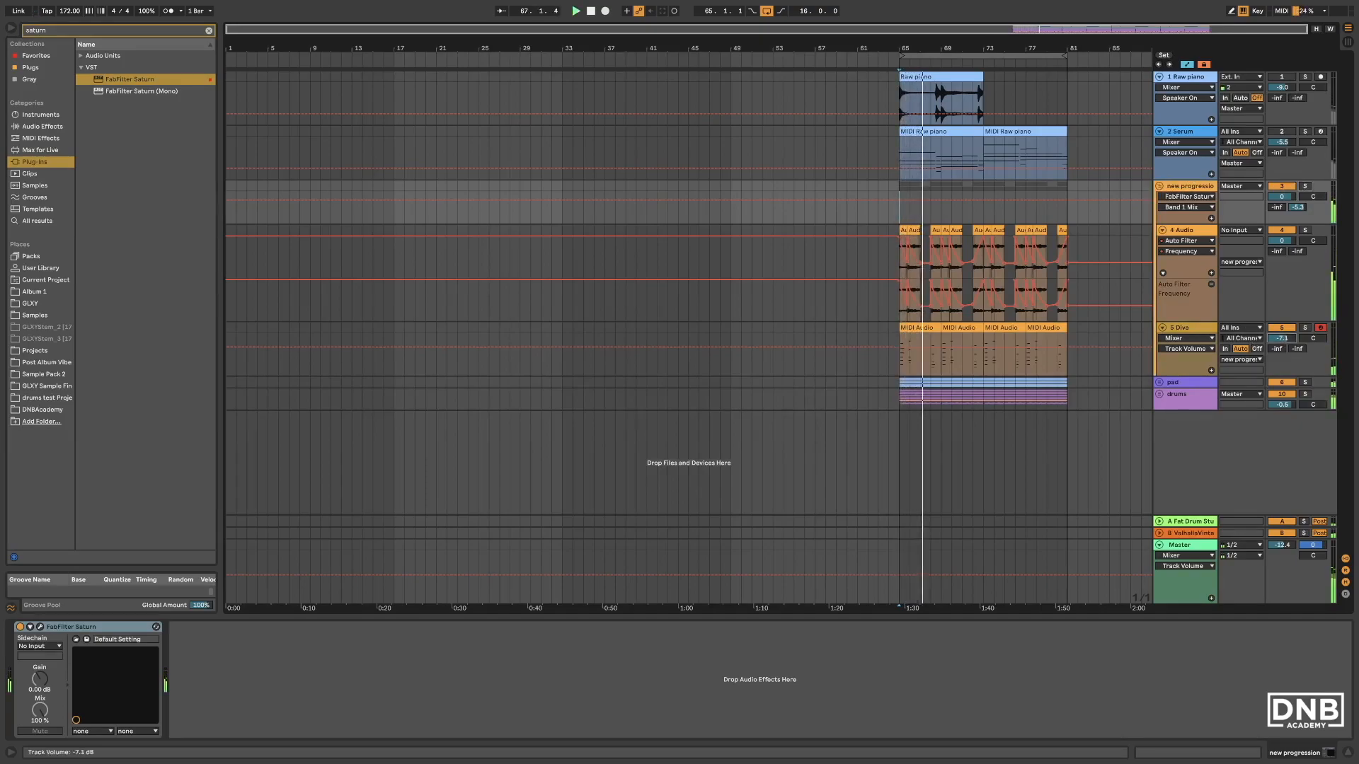
pyautogui.click(1213, 361)
pyautogui.moveTo(889, 373); pyautogui.dragTo(944, 344)
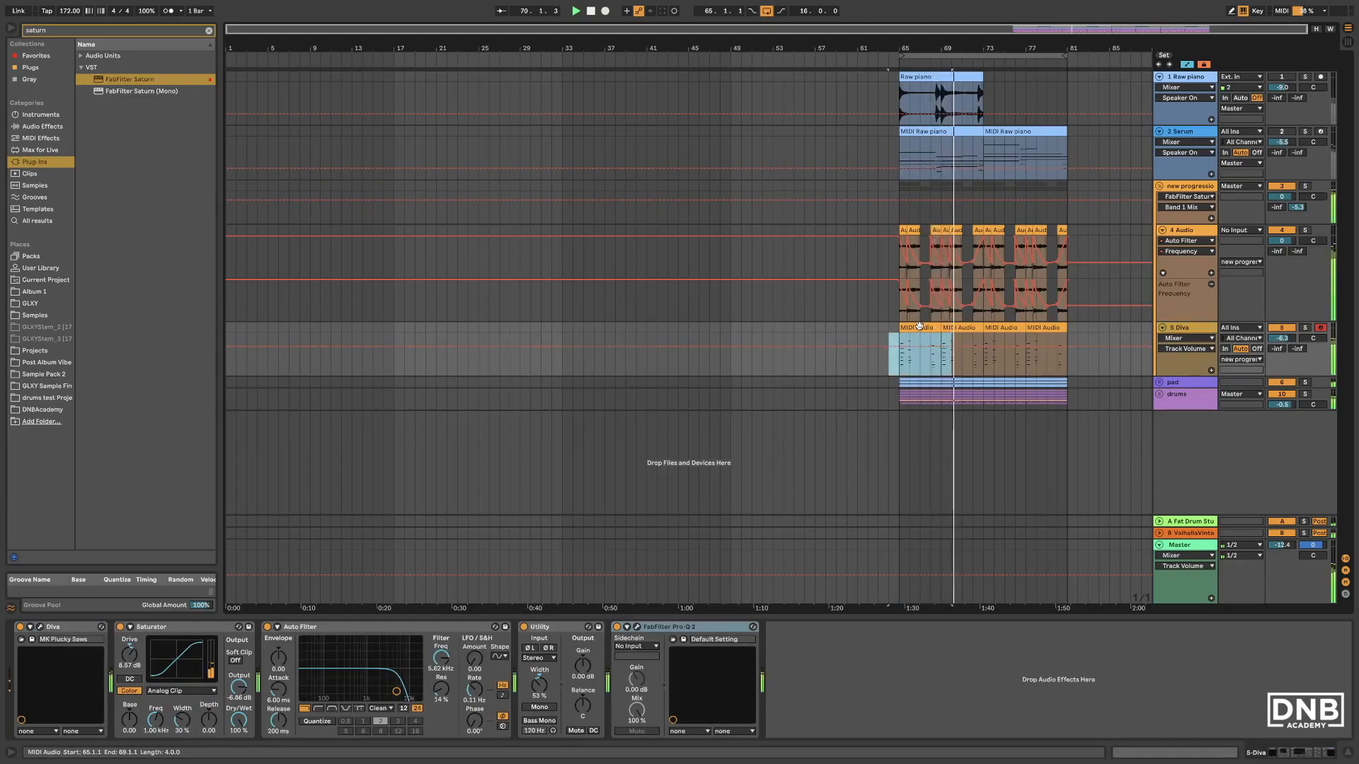
pyautogui.click(922, 326)
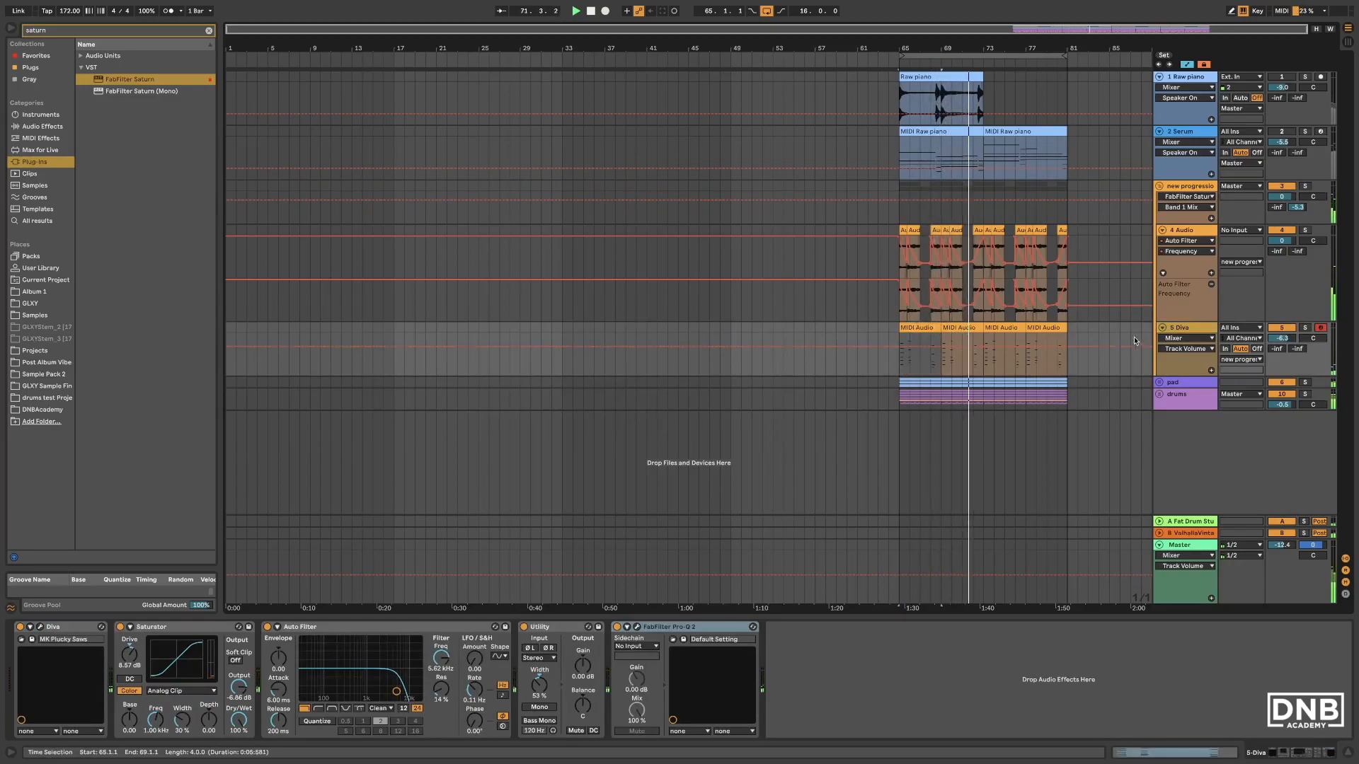
pyautogui.click(1189, 348)
pyautogui.click(1195, 328)
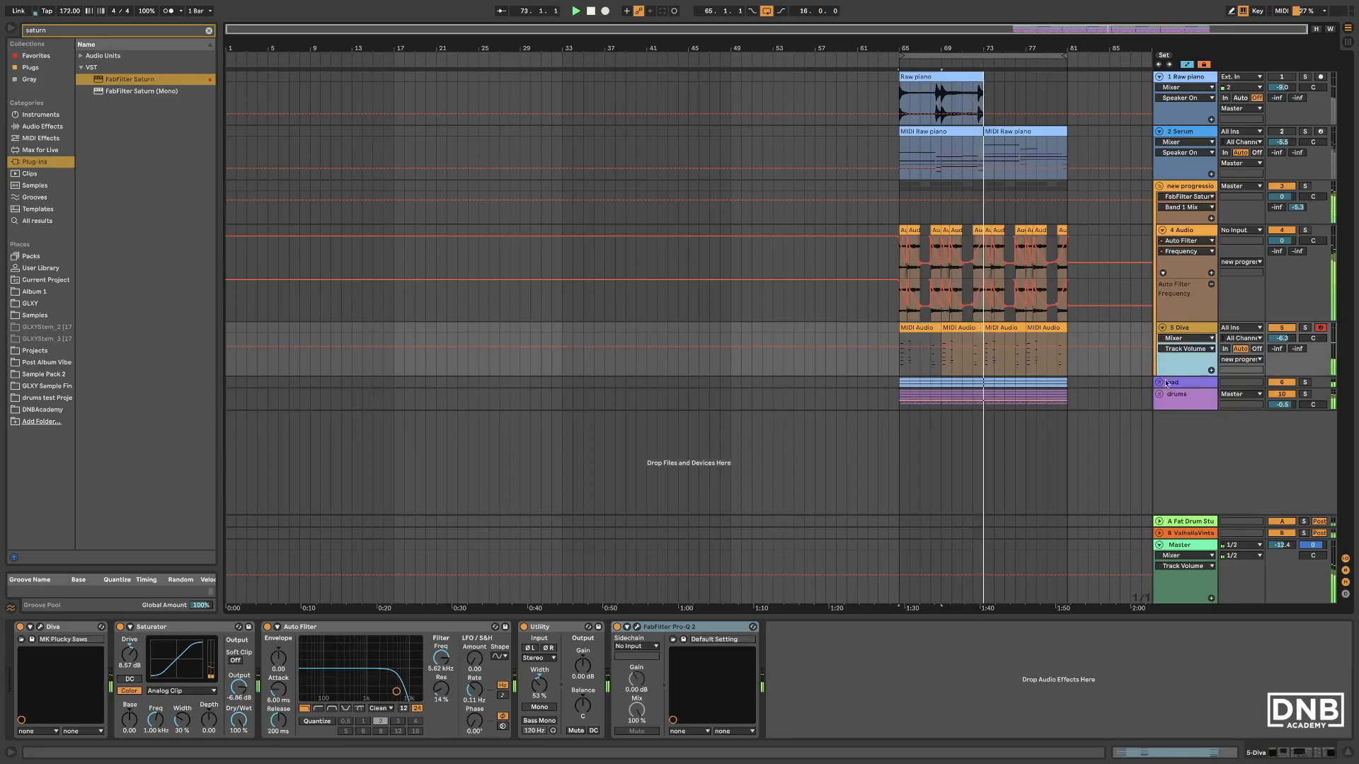
# Try all notes of the first Diva clip one octave lower during playback, and move them back up.
pyautogui.click(922, 329)
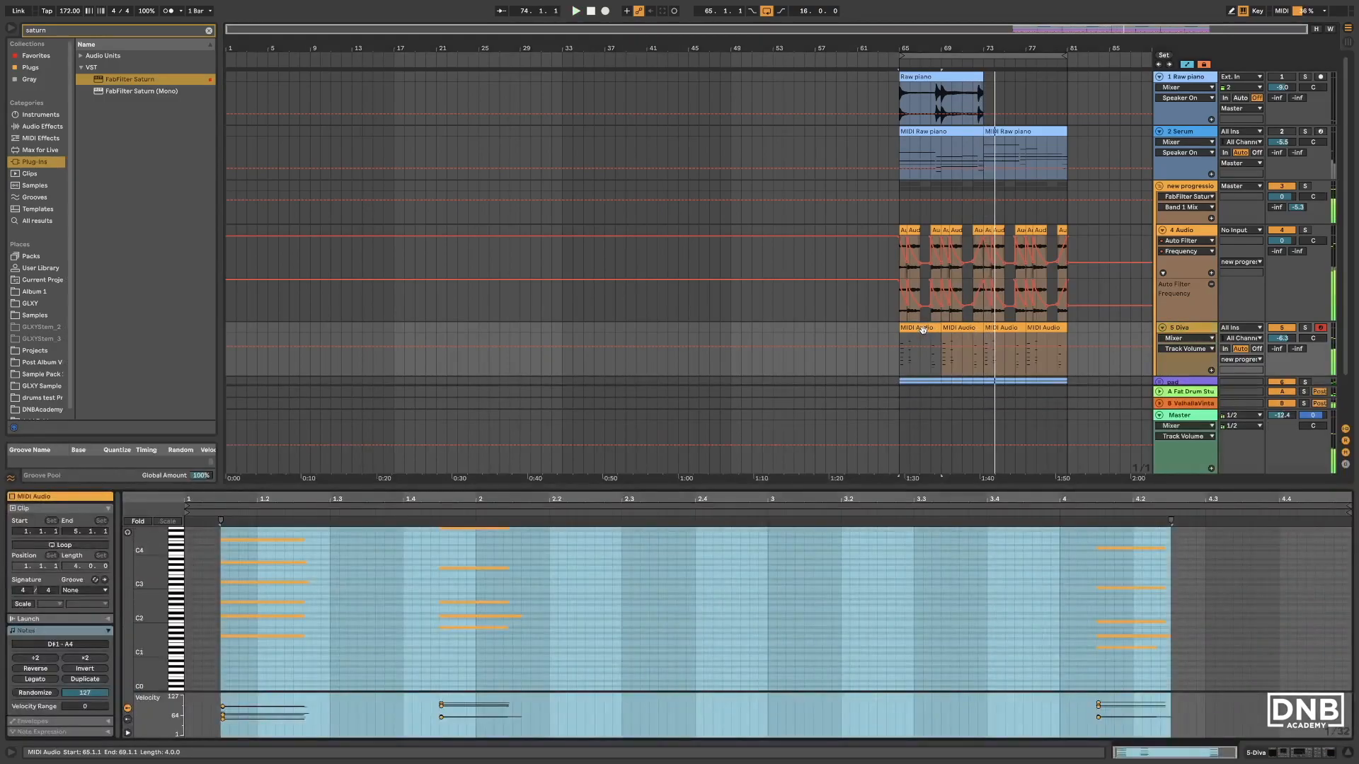
pyautogui.press('super+a')
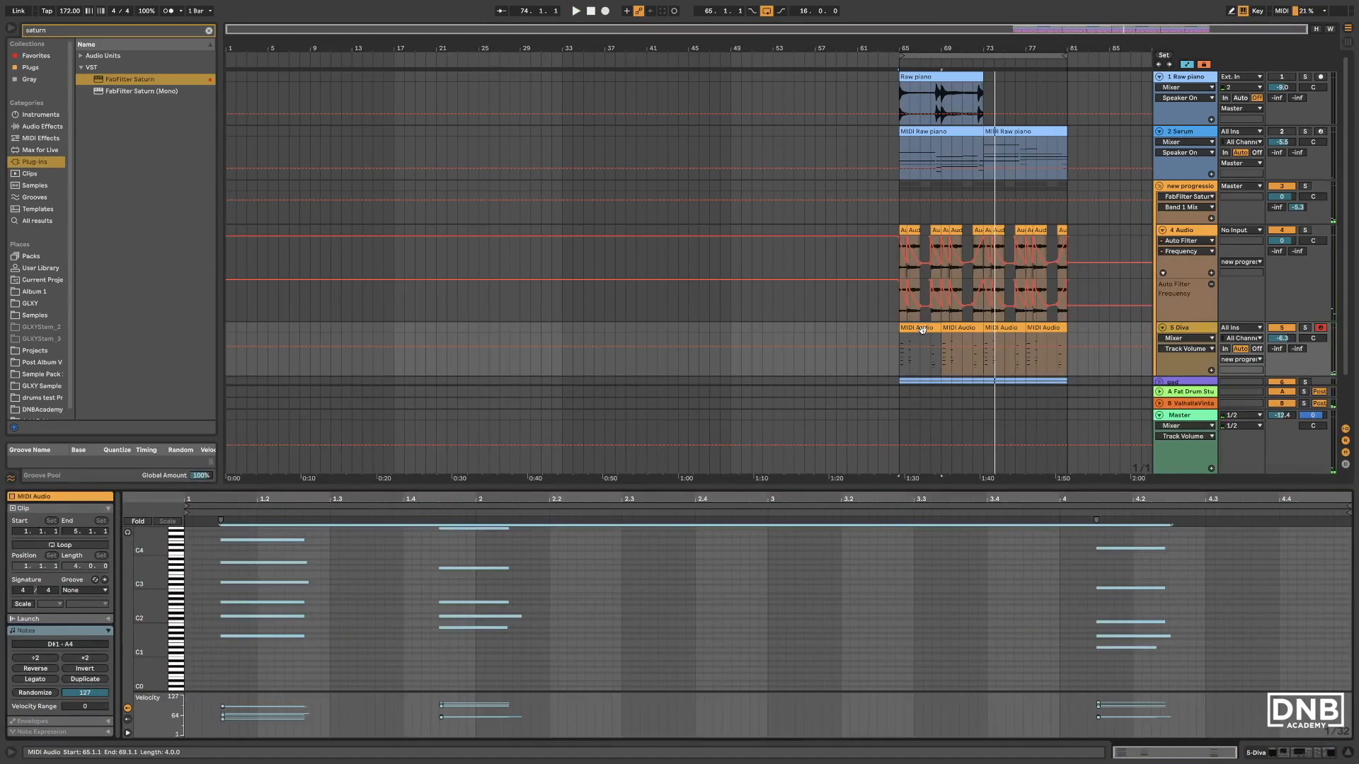
pyautogui.hotkey('shift', 'Down')
pyautogui.press('space')
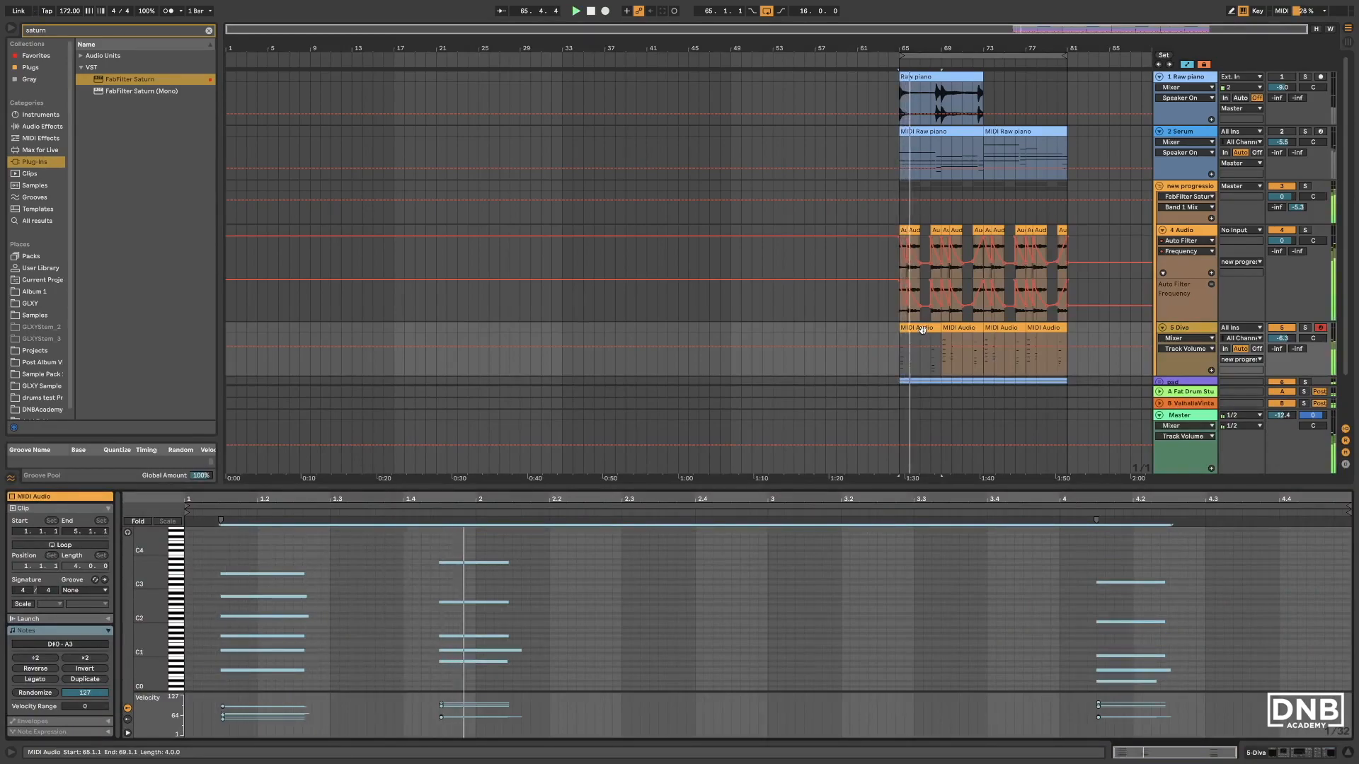
pyautogui.hotkey('shift', 'Up')
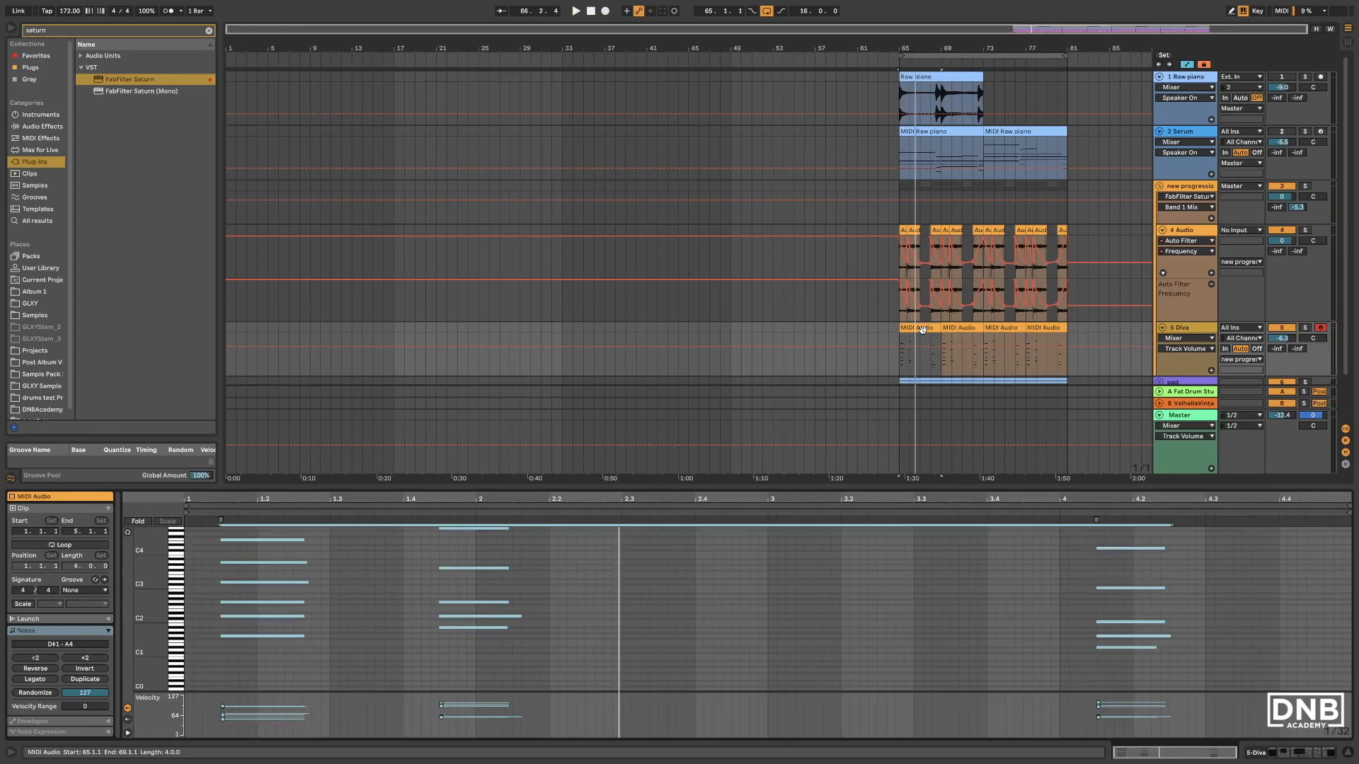
# Close the clip editor and delete the Raw piano audio track.
pyautogui.doubleClick(913, 486)
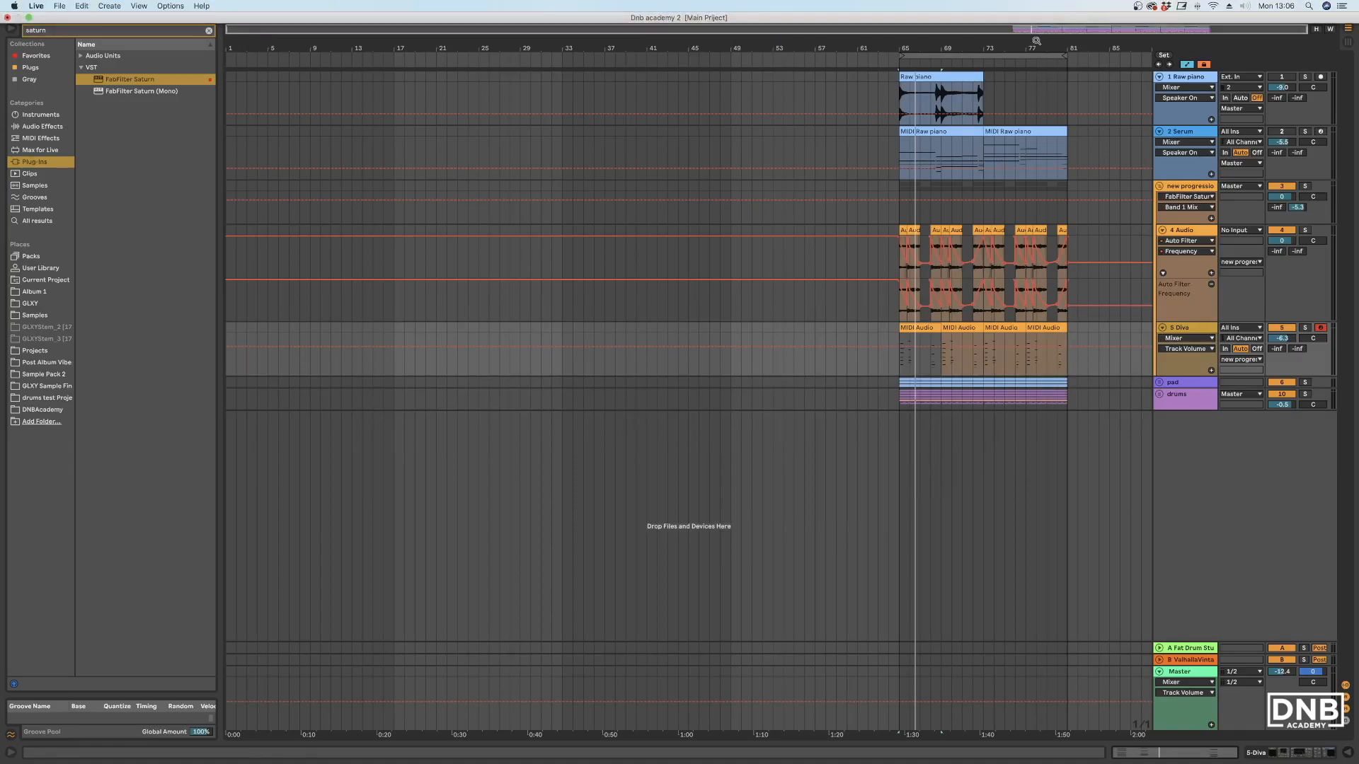
pyautogui.click(1179, 80)
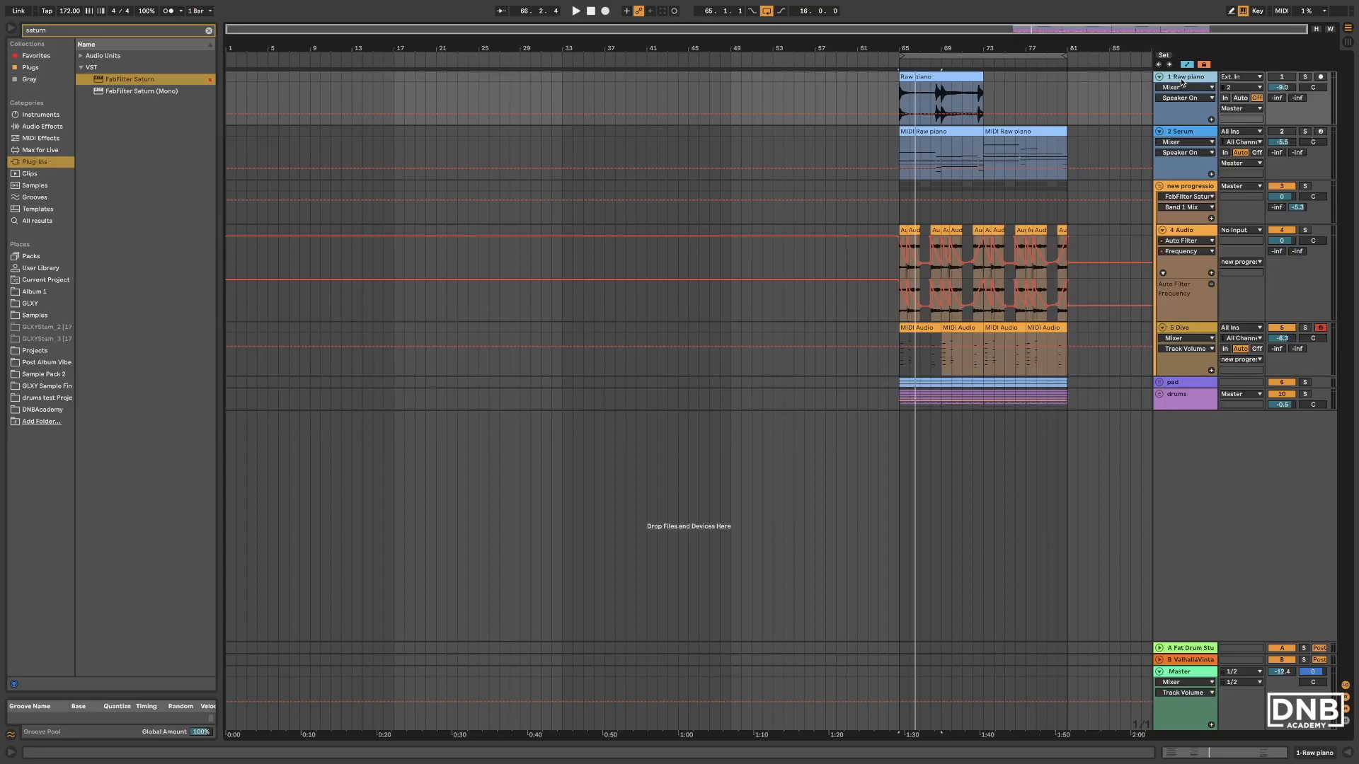
pyautogui.press('Delete')
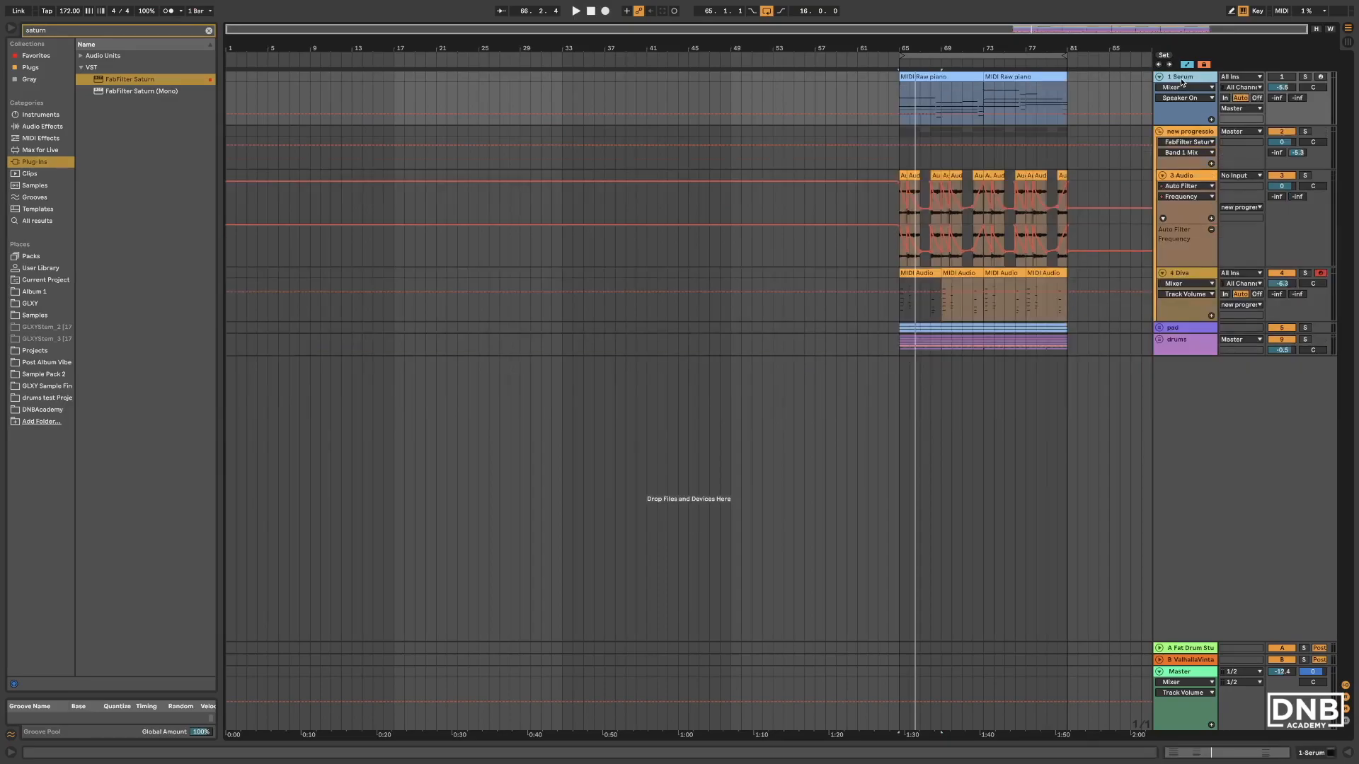